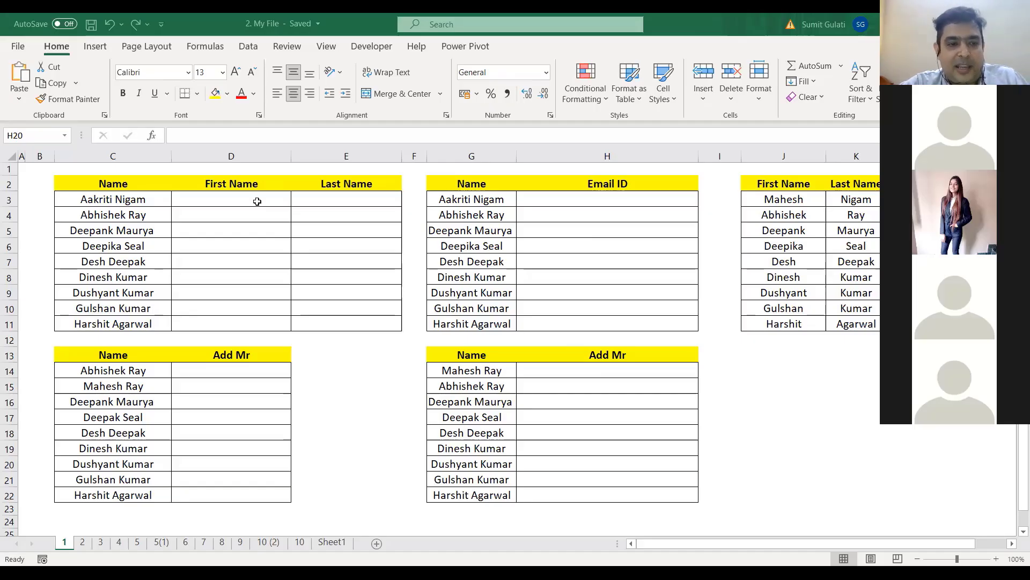
Step: Select the full names in the Name column and compare the First Name and Last Name cells, D3 and E3
{"action": "left_click", "coordinate": [257, 202]}
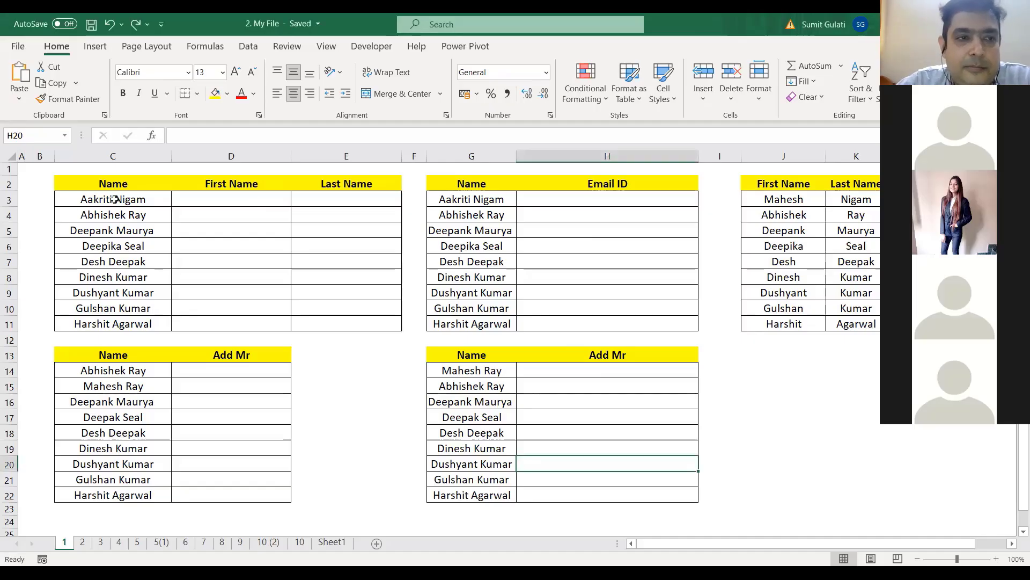
{"action": "left_click_drag", "start_coordinate": [107, 200], "coordinate": [103, 324]}
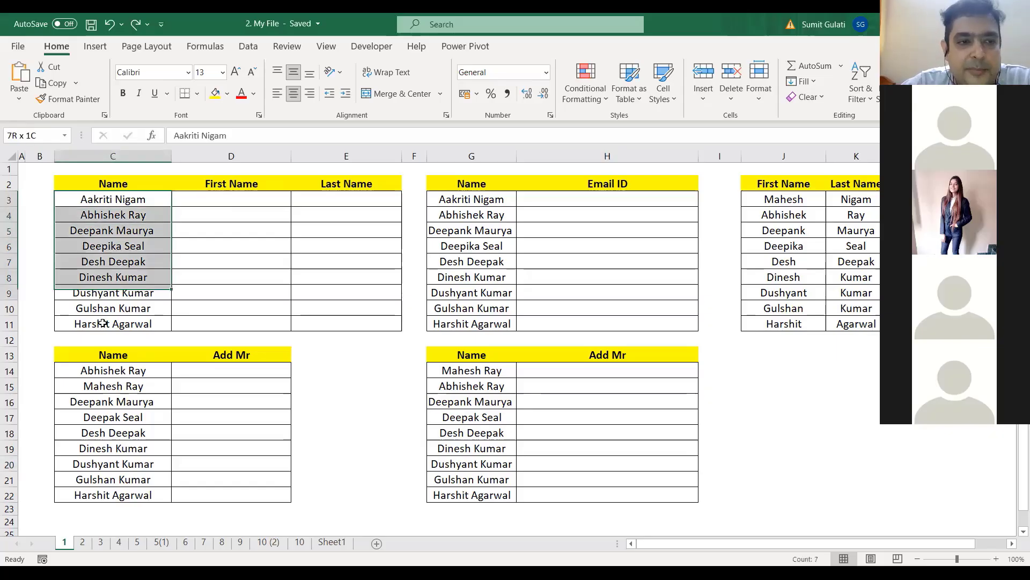
{"action": "left_click", "coordinate": [128, 199]}
{"action": "left_click", "coordinate": [217, 197]}
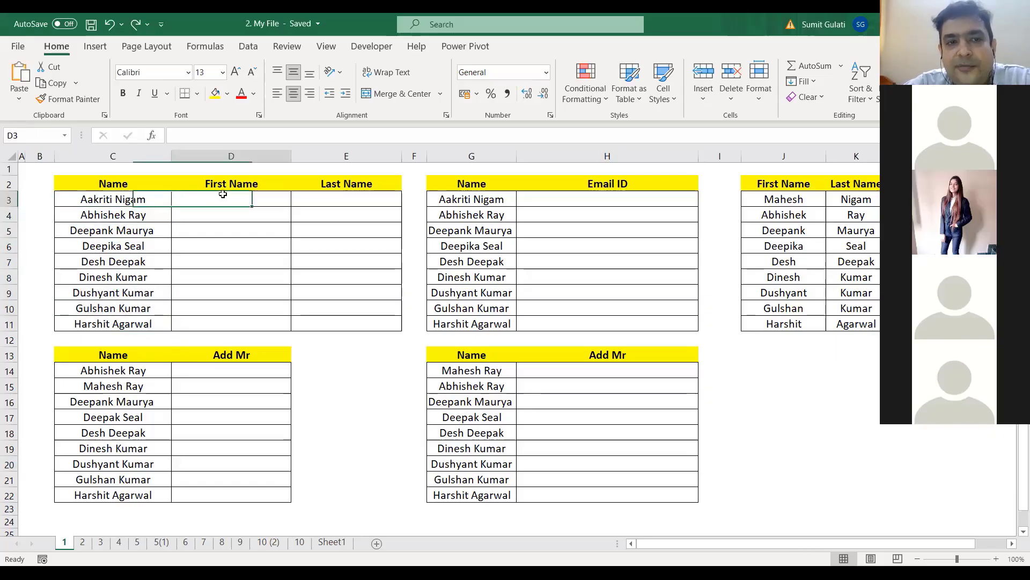
{"action": "left_click", "coordinate": [338, 198]}
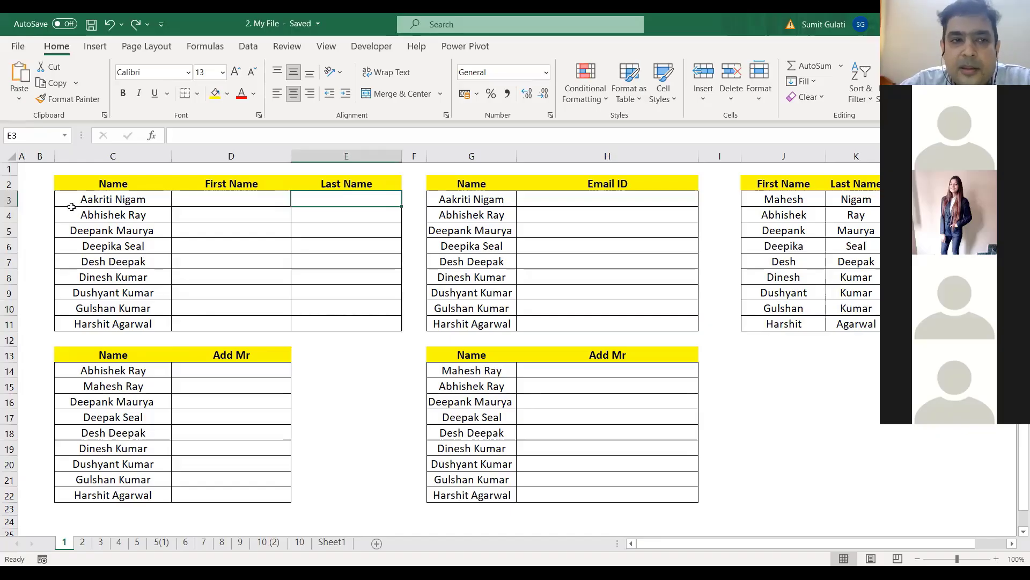
{"action": "left_click", "coordinate": [202, 199]}
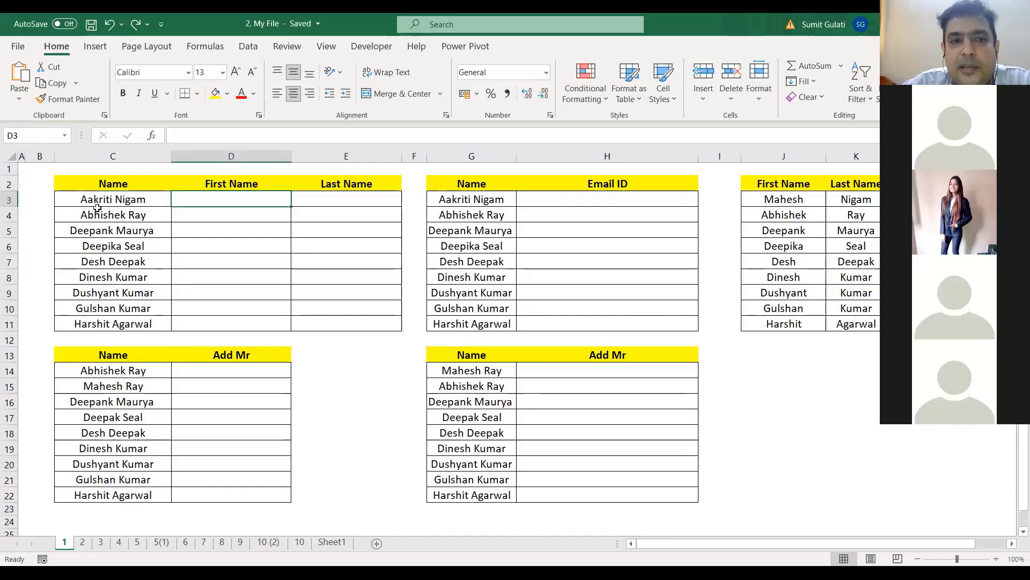
{"action": "left_click", "coordinate": [332, 200]}
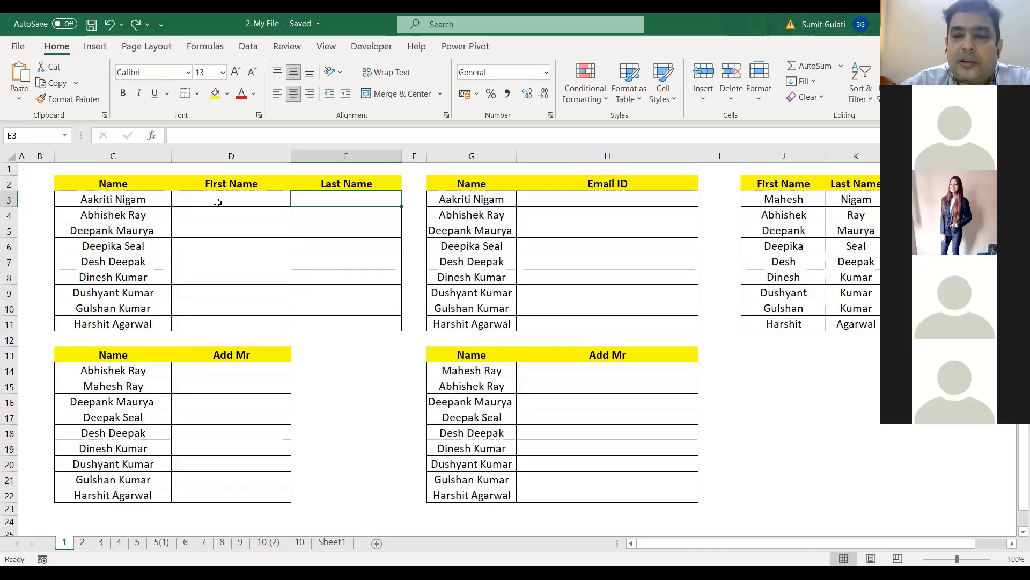
{"action": "left_click", "coordinate": [250, 198]}
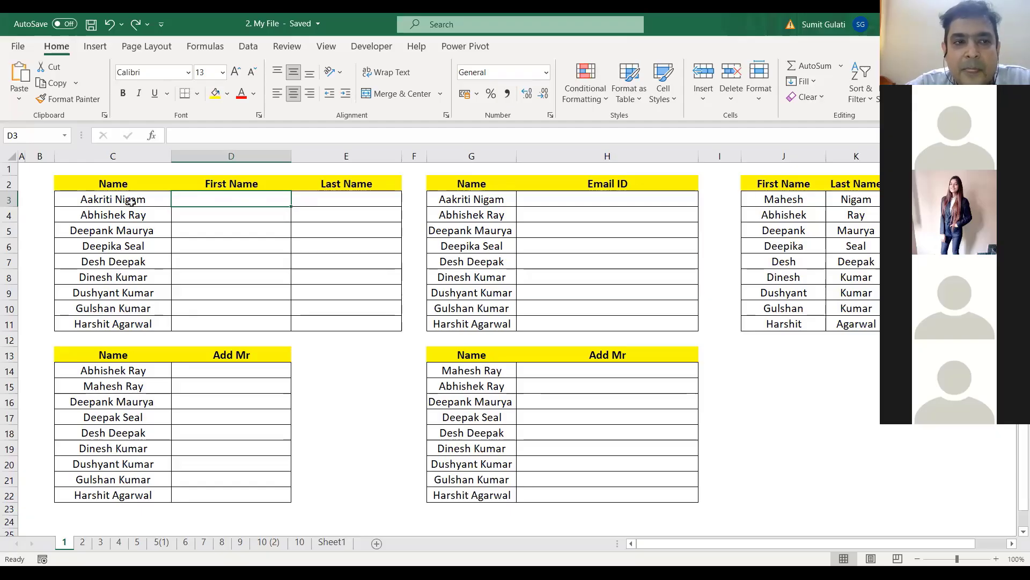
Step: Review the first four full names in C3:C6
{"action": "left_click", "coordinate": [79, 201]}
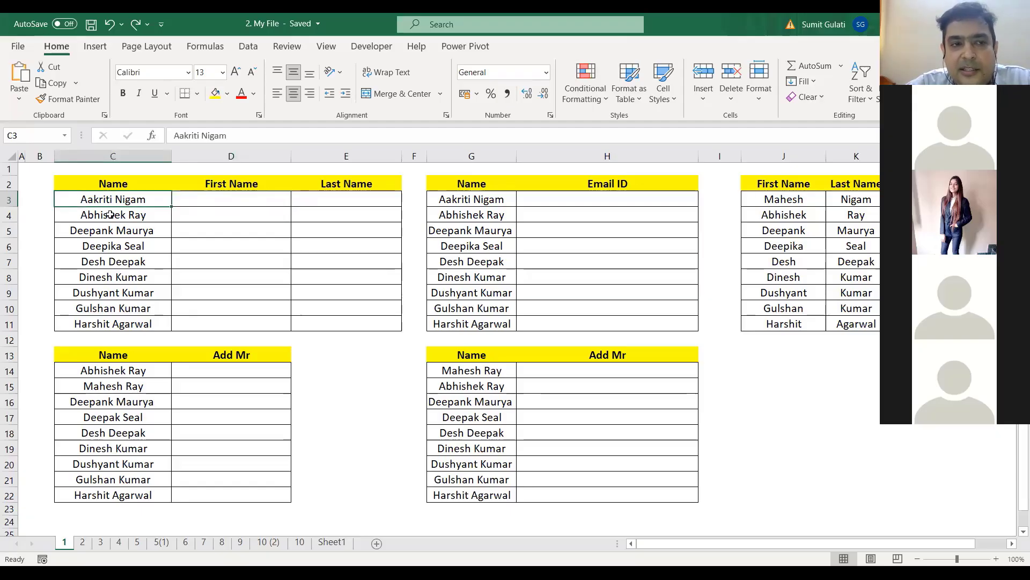
{"action": "left_click", "coordinate": [110, 214]}
{"action": "left_click", "coordinate": [142, 230]}
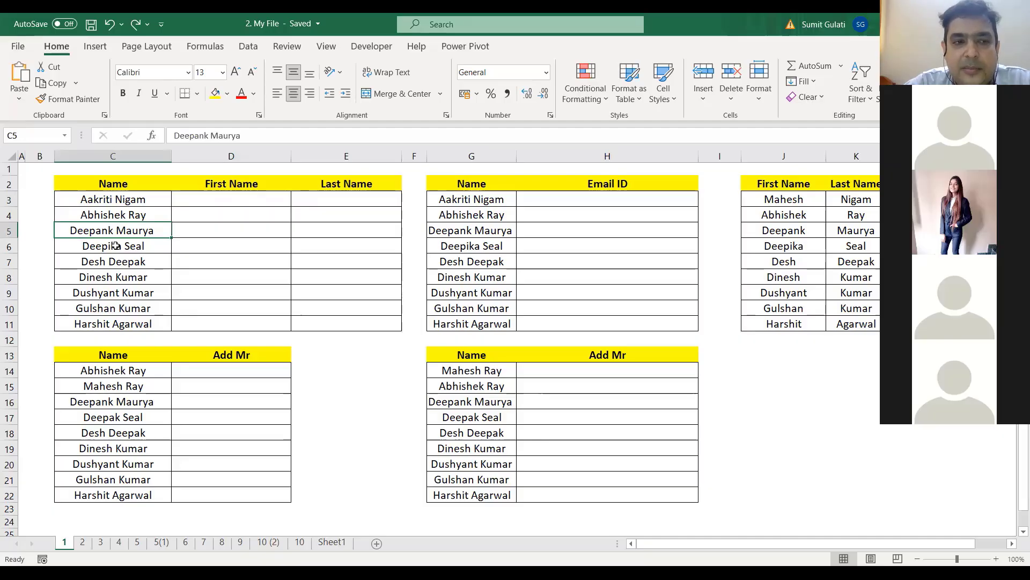
{"action": "left_click", "coordinate": [115, 246]}
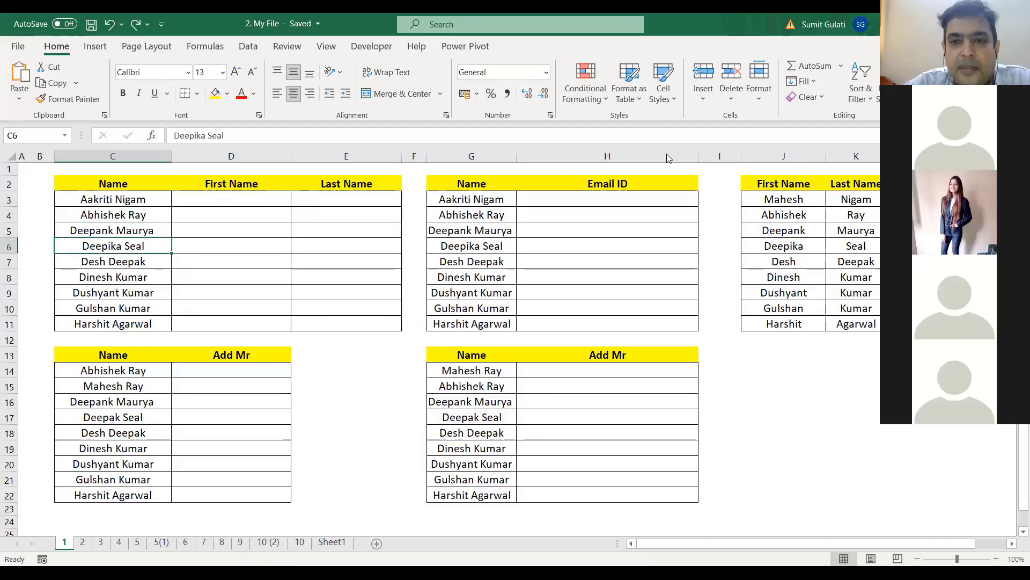
Step: Type the first two first names in D3:D4 to trigger Flash Fill, then undo it
{"action": "left_click", "coordinate": [225, 199]}
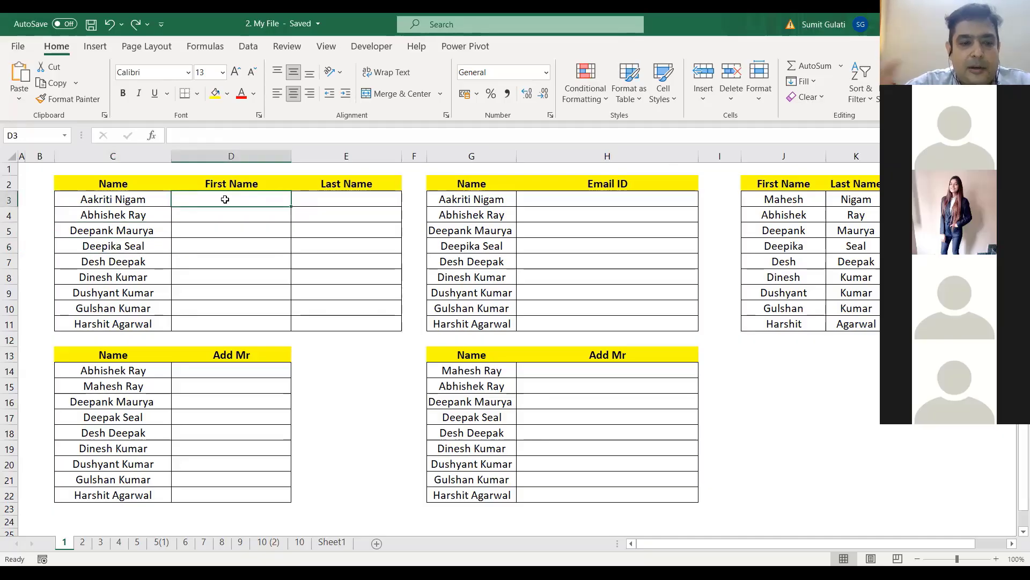
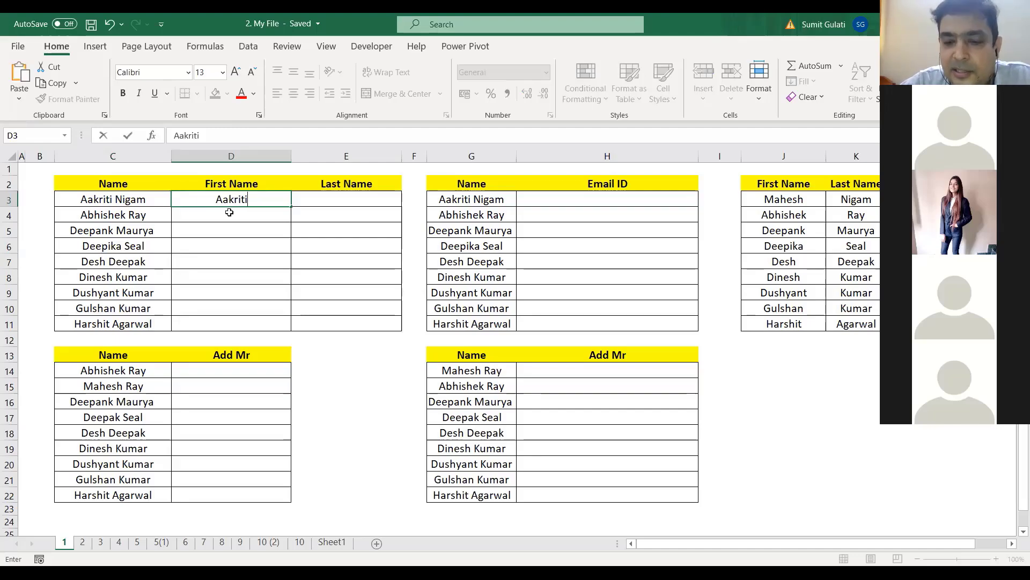
{"action": "key", "text": "Return"}
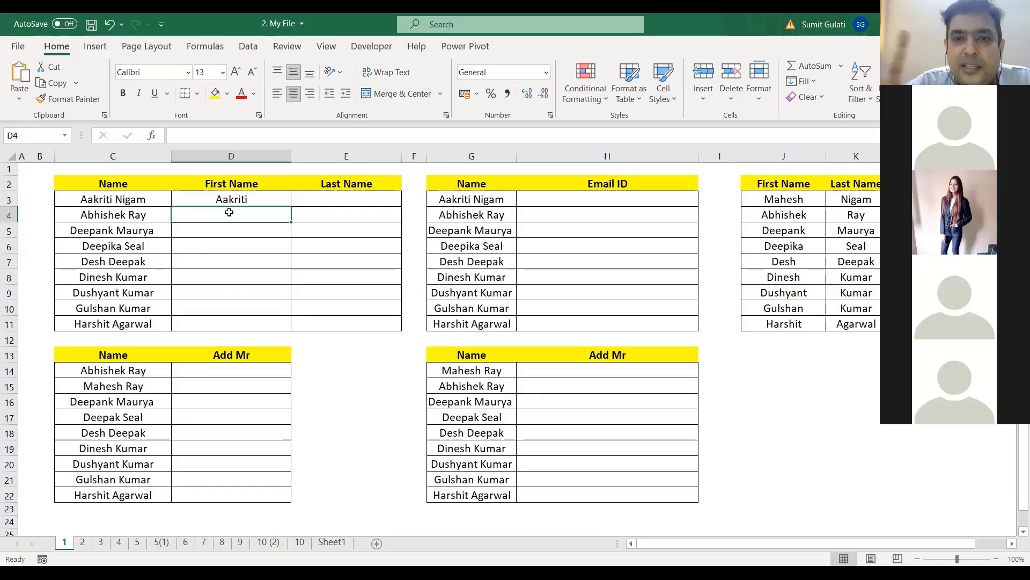
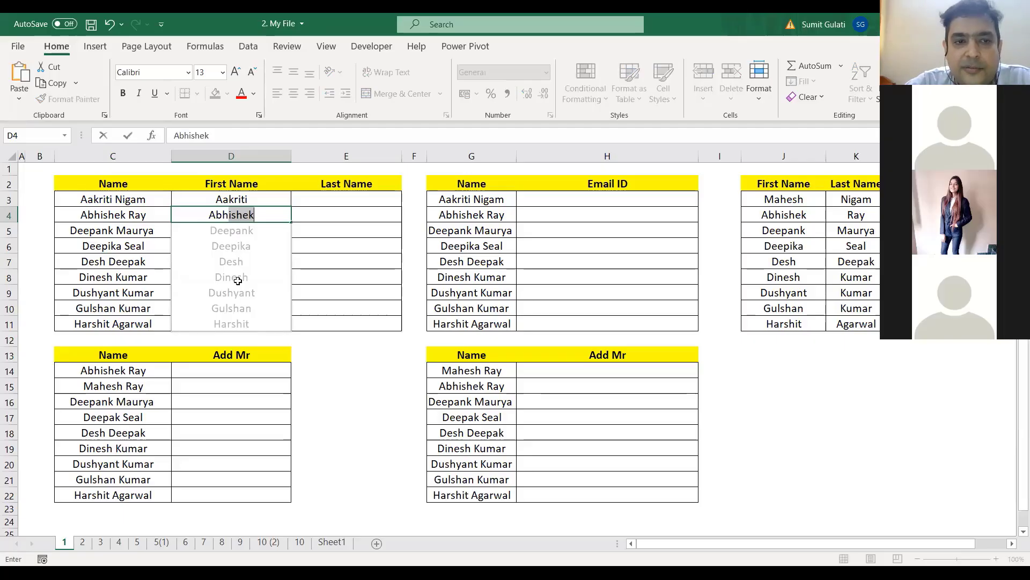
{"action": "key", "text": "Return"}
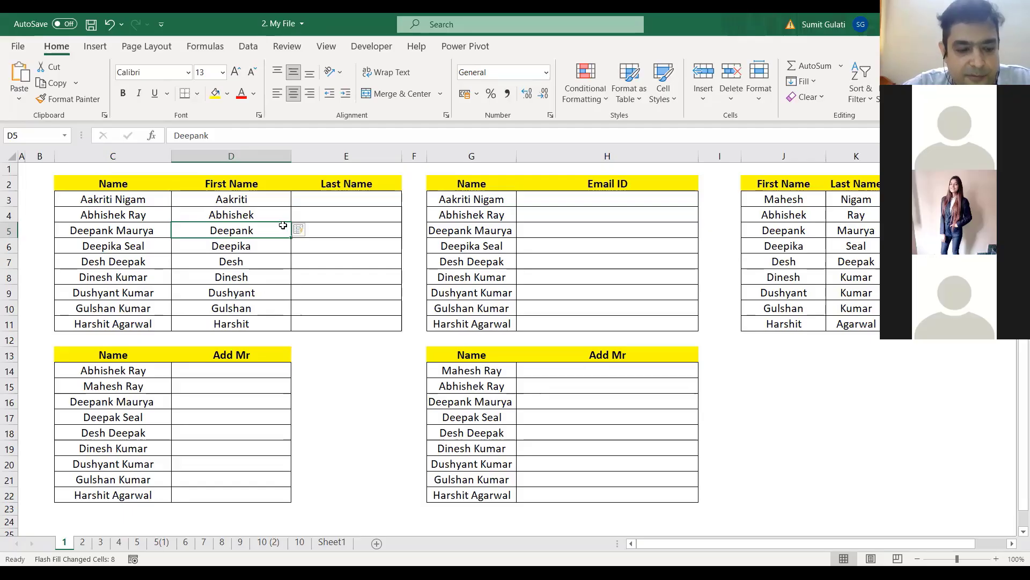
{"action": "key", "text": "ctrl+z"}
Step: Clear D3:D4 and re-enter the first names so Flash Fill completes D5:D11
{"action": "left_click", "coordinate": [266, 218]}
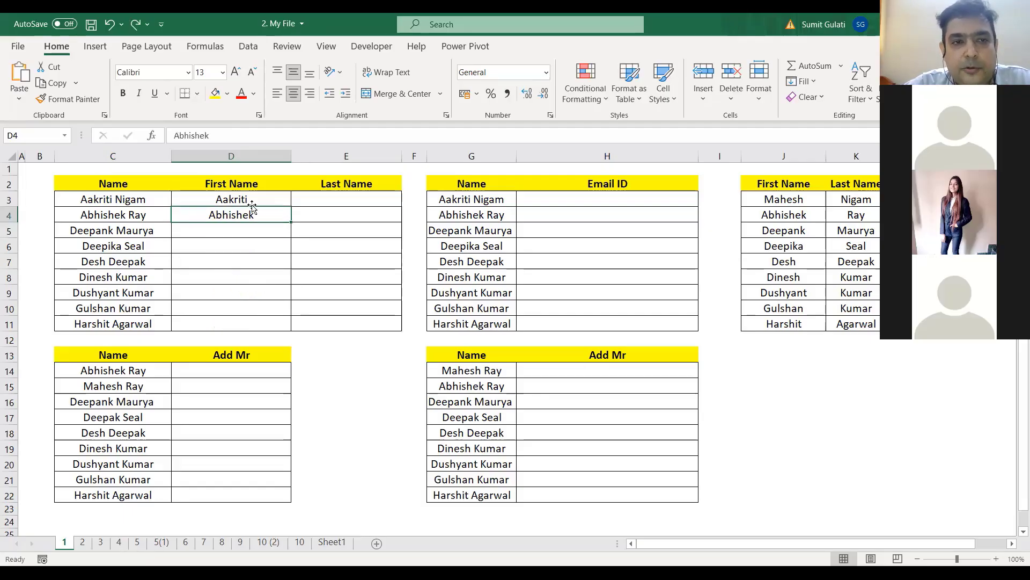
{"action": "left_click_drag", "start_coordinate": [251, 199], "coordinate": [252, 212]}
{"action": "key", "text": "Delete"}
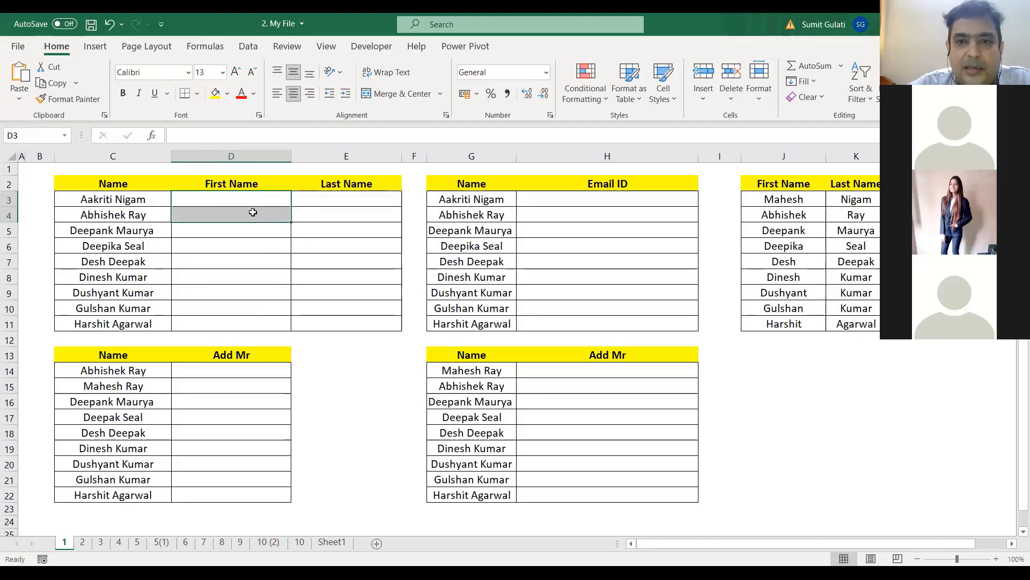
{"action": "left_click", "coordinate": [266, 197]}
{"action": "type", "text": "A"}
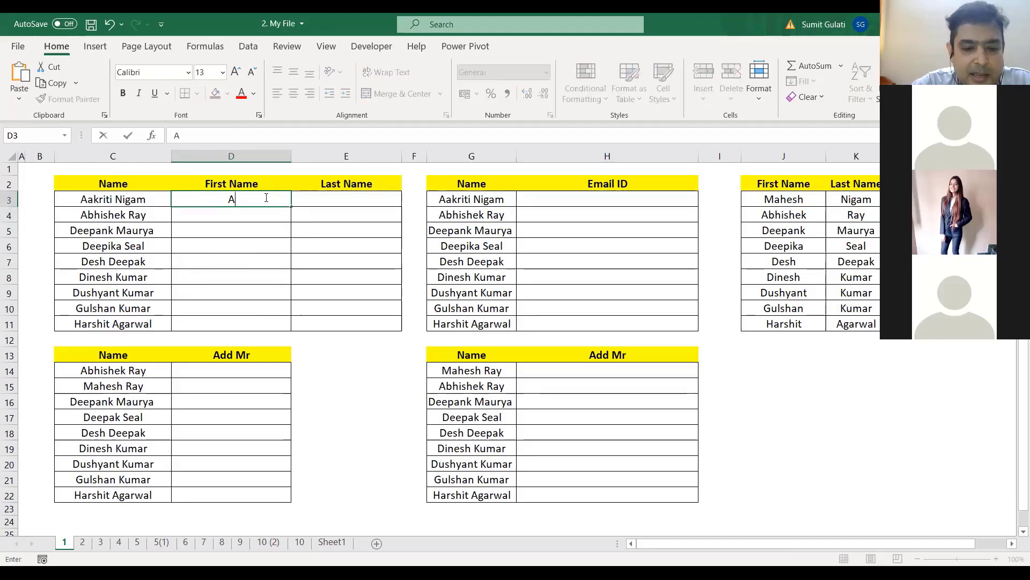
{"action": "type", "text": "akriti"}
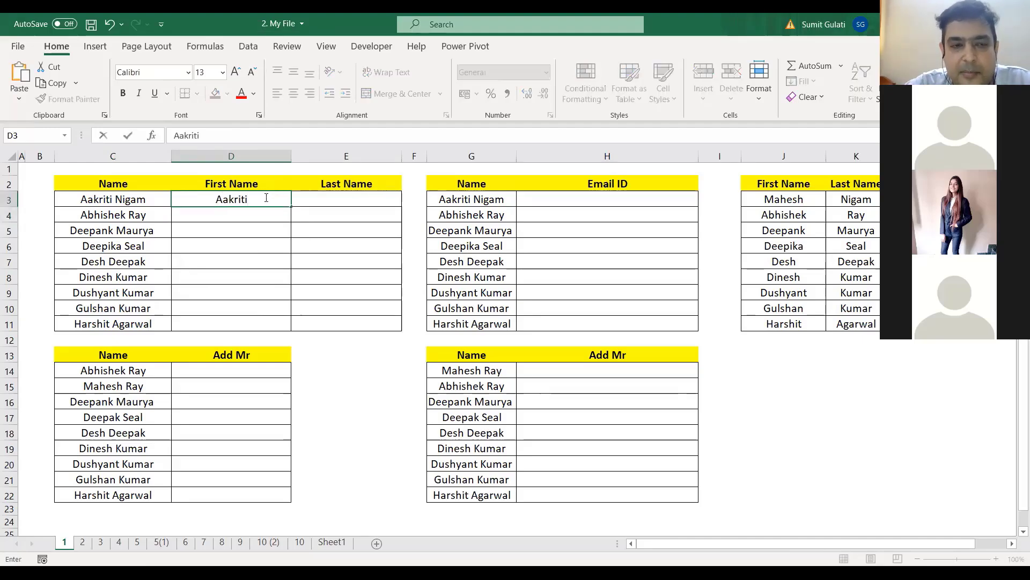
{"action": "key", "text": "Return"}
{"action": "type", "text": "Abhishek"}
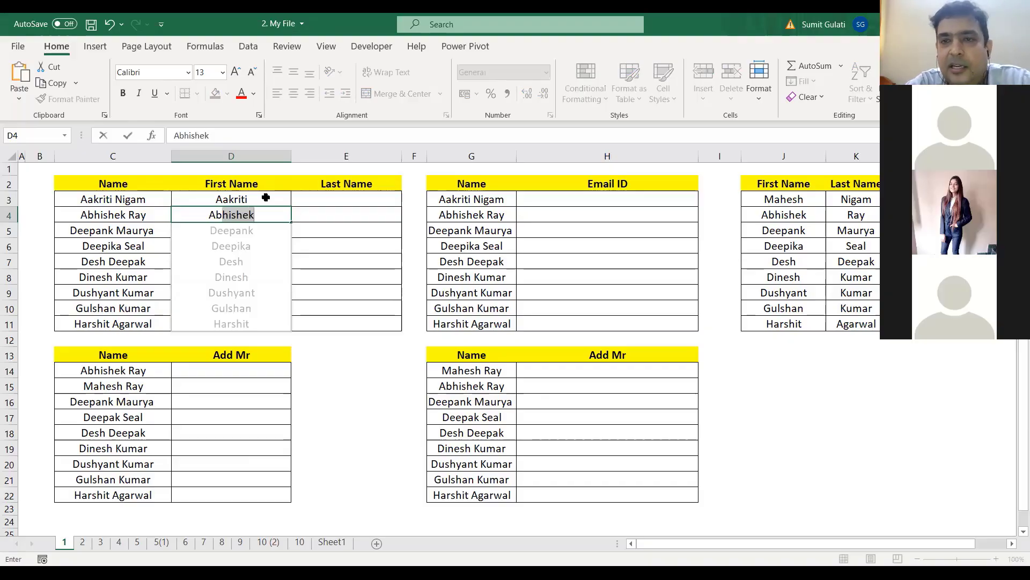
{"action": "key", "text": "Return"}
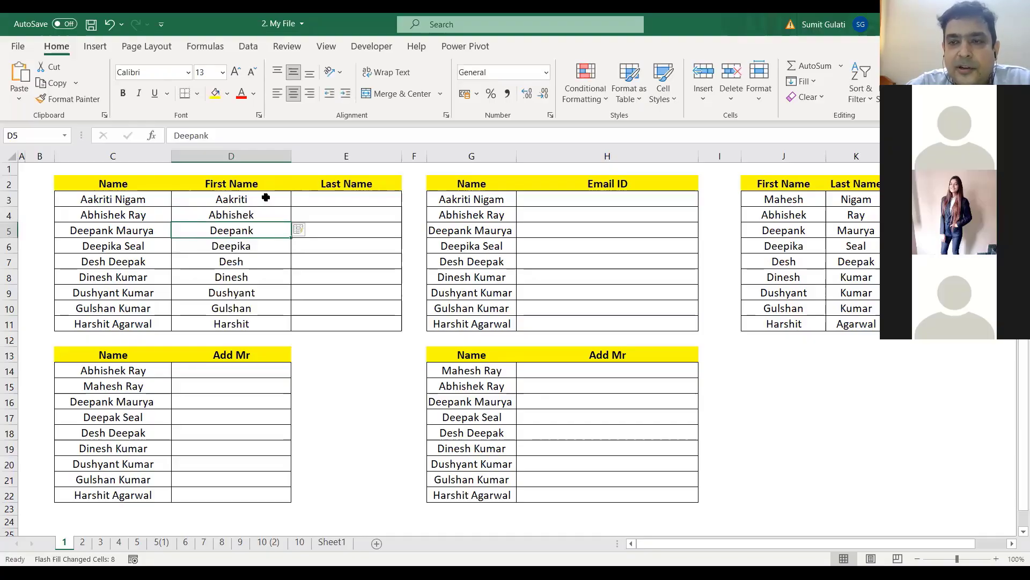
{"action": "left_click", "coordinate": [350, 200]}
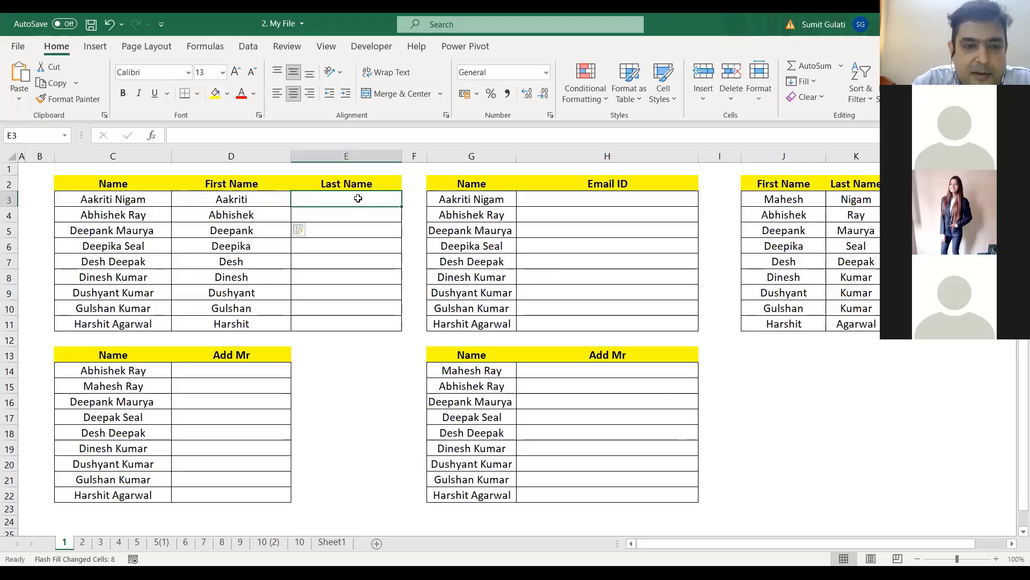
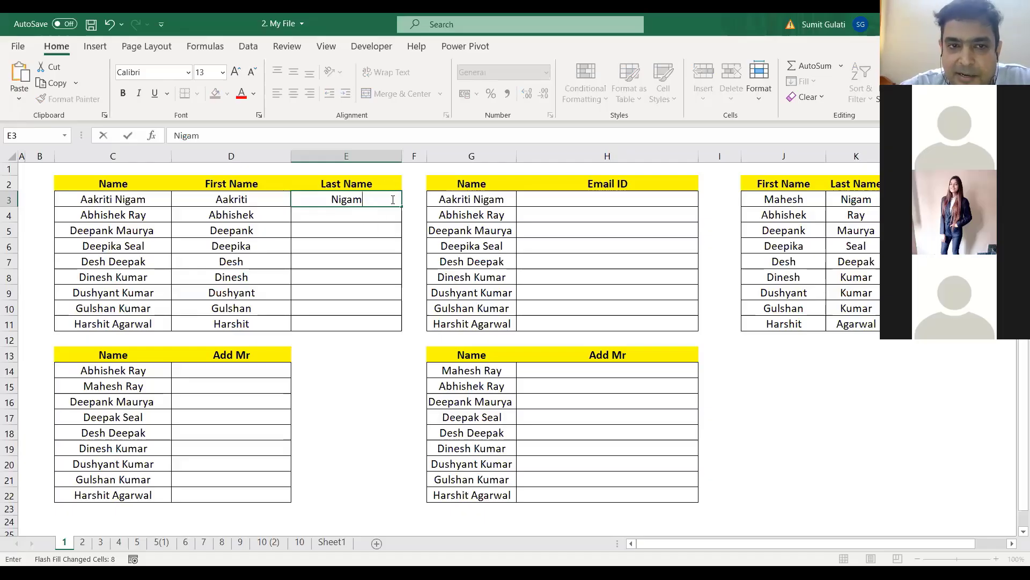
Step: Type the first two surnames in E3:E4, accept Flash Fill for E5:E11, then clear E3:E11
{"action": "key", "text": "Return"}
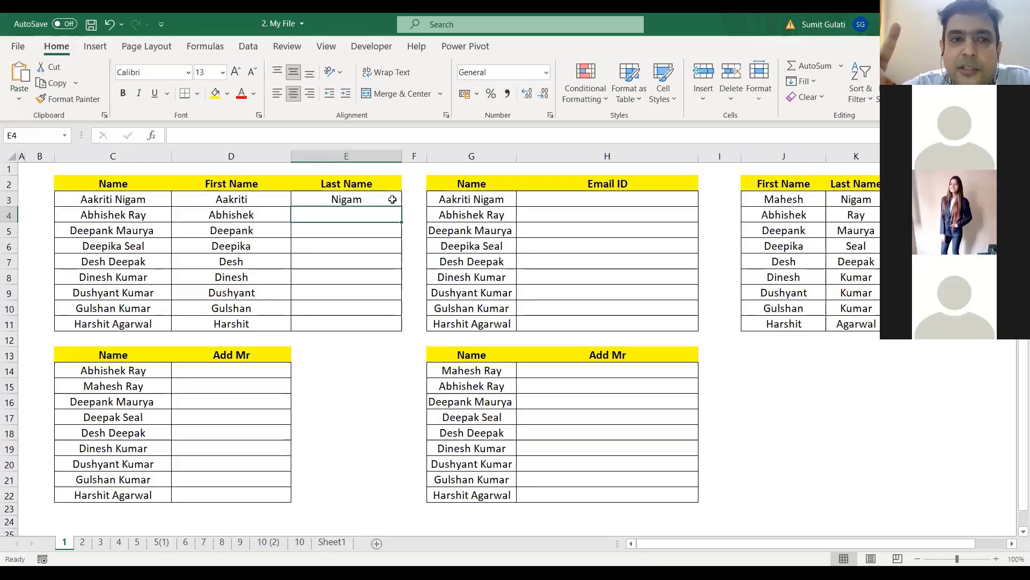
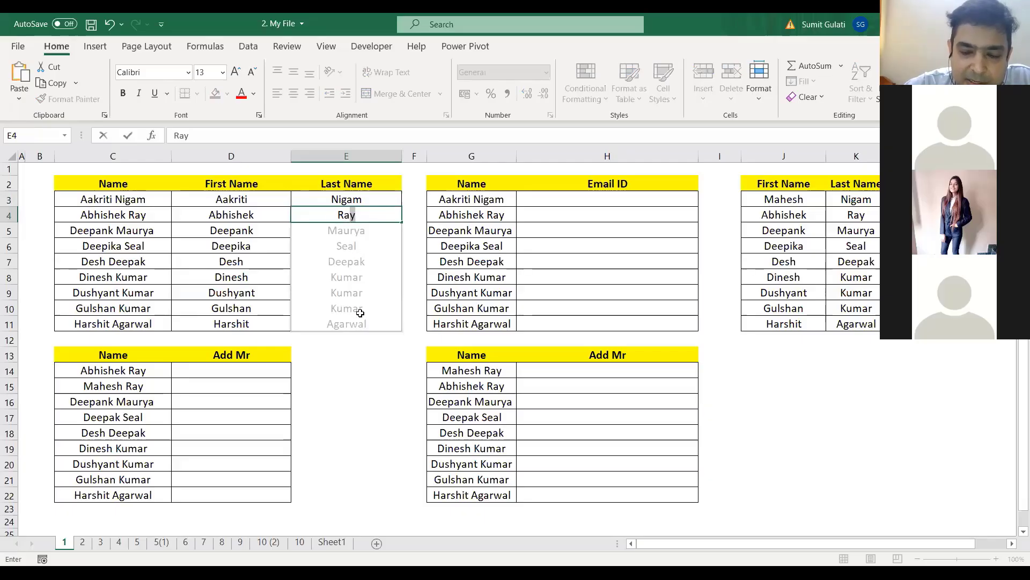
{"action": "key", "text": "Return"}
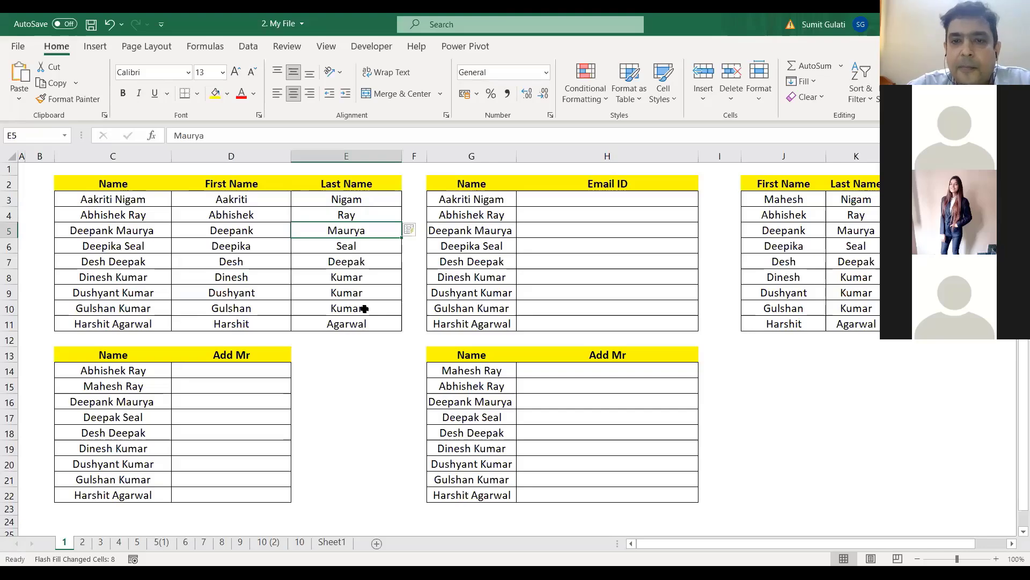
{"action": "left_click_drag", "start_coordinate": [365, 200], "coordinate": [363, 321]}
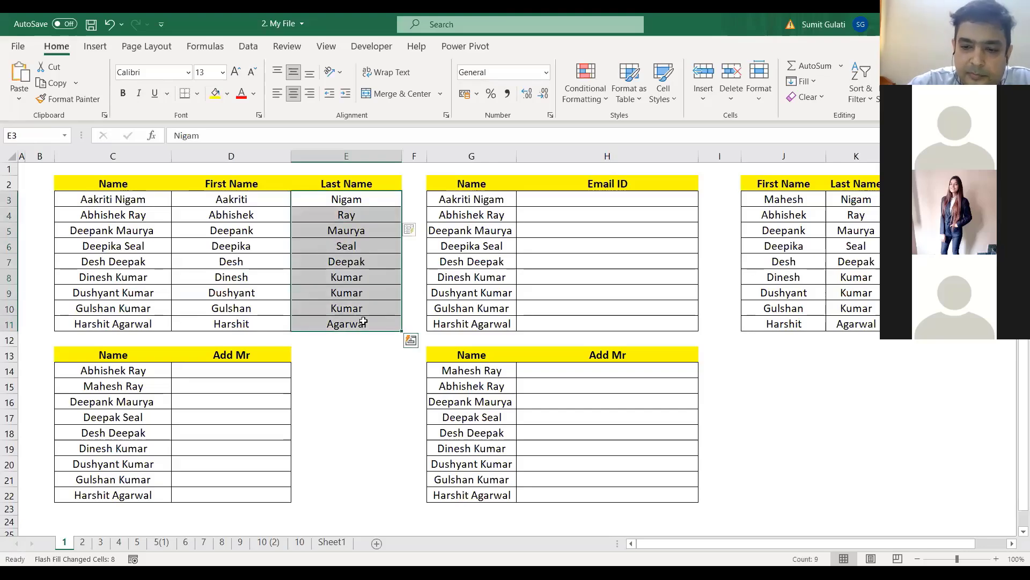
{"action": "key", "text": "Delete"}
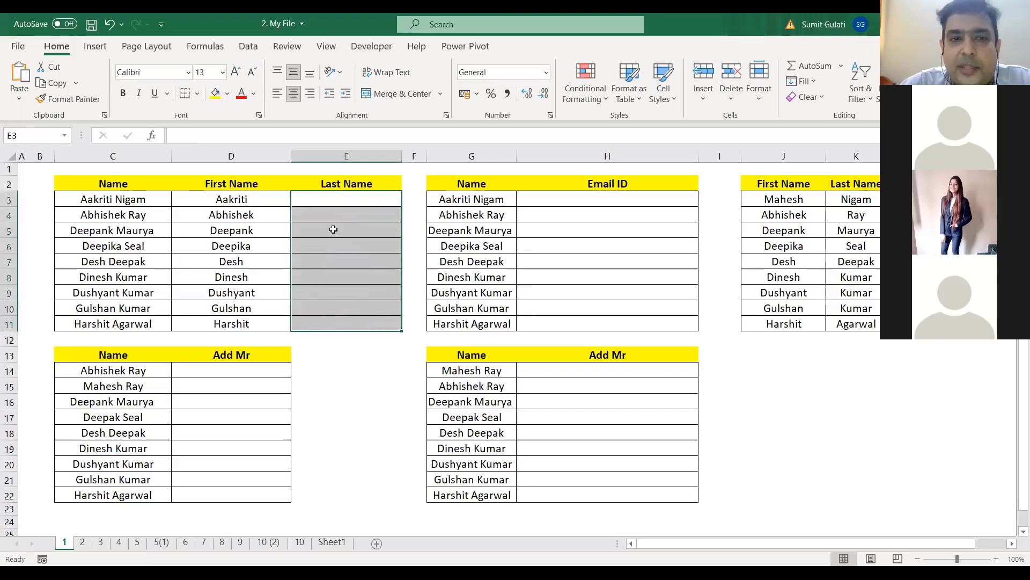
{"action": "left_click", "coordinate": [358, 199]}
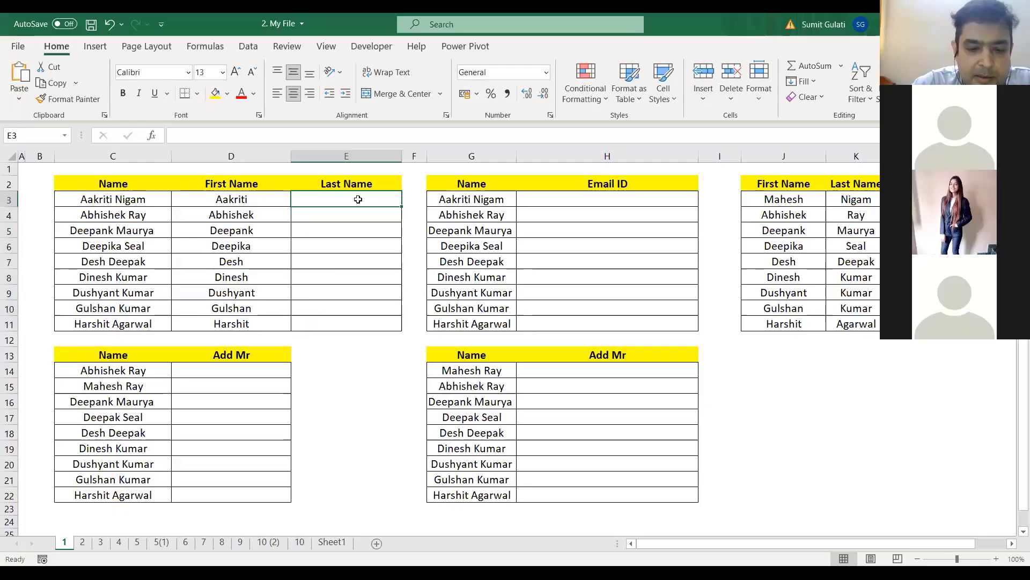
{"action": "type", "text": "Nigam"}
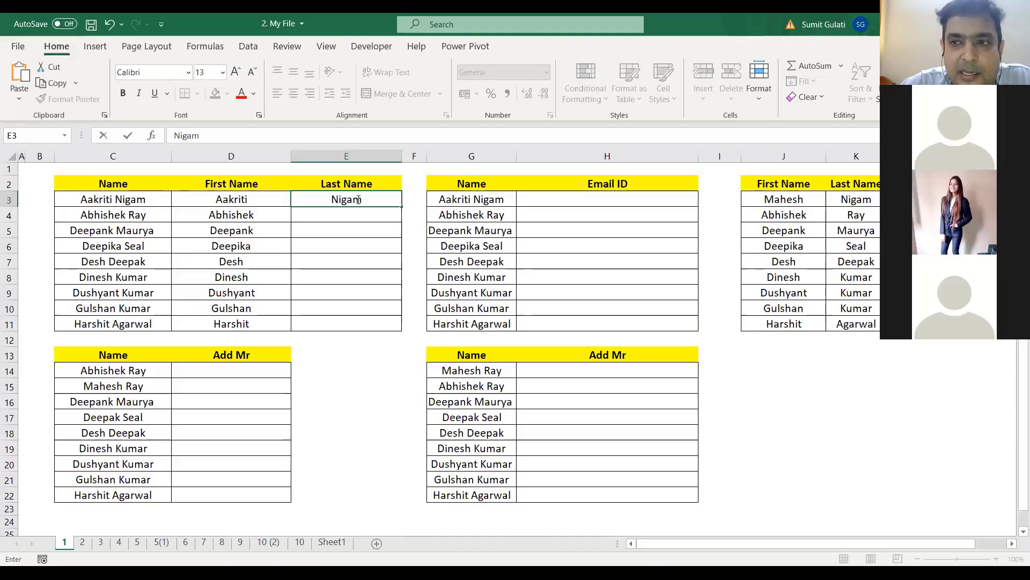
{"action": "key", "text": "Return"}
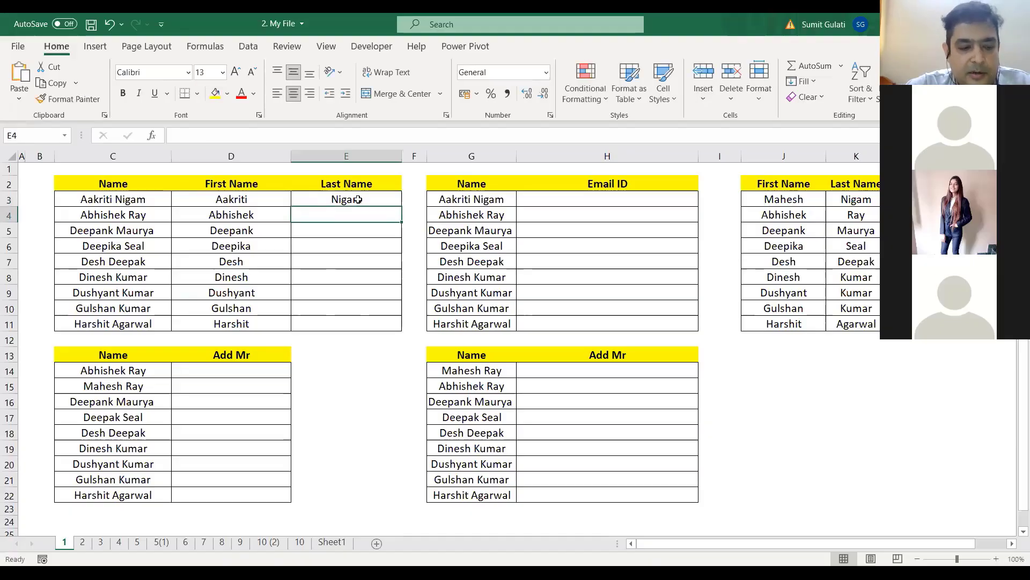
{"action": "key", "text": "ctrl+e"}
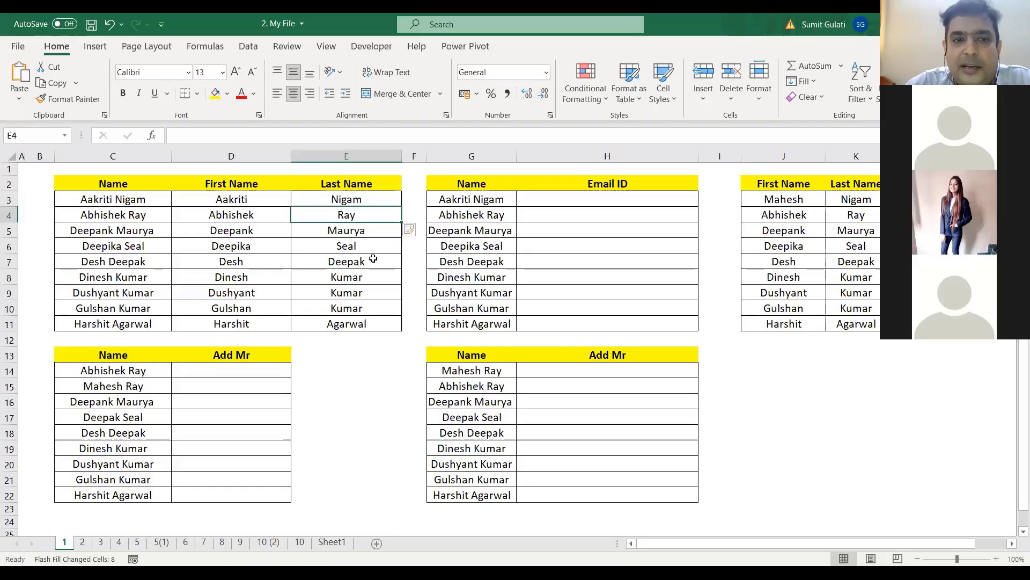
{"action": "left_click_drag", "start_coordinate": [357, 200], "coordinate": [364, 322]}
{"action": "key", "text": "Delete"}
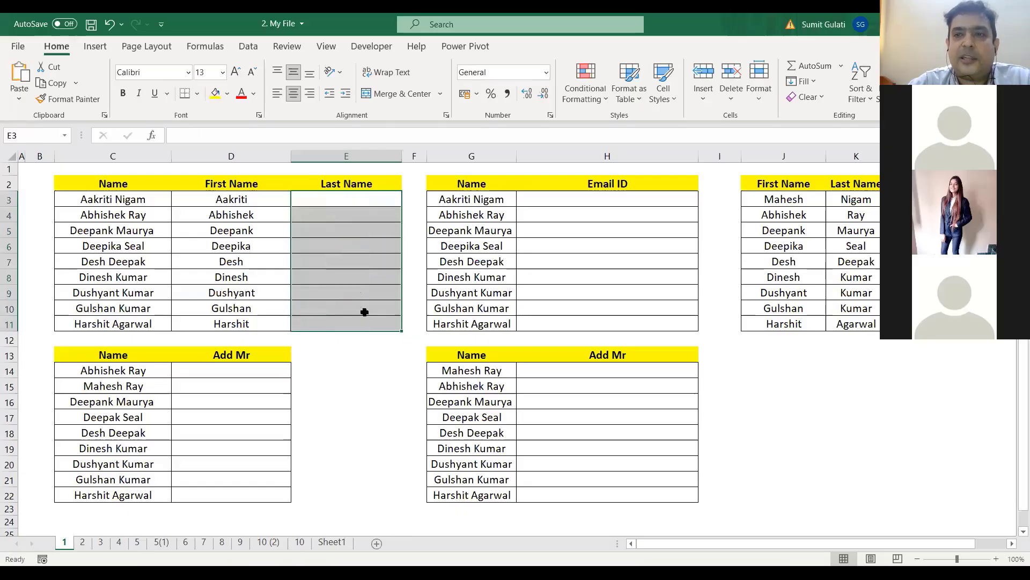
Step: Type the first surname in E3, Flash Fill E4:E11 with Ctrl+E, and select E3:E11
{"action": "left_click", "coordinate": [367, 198]}
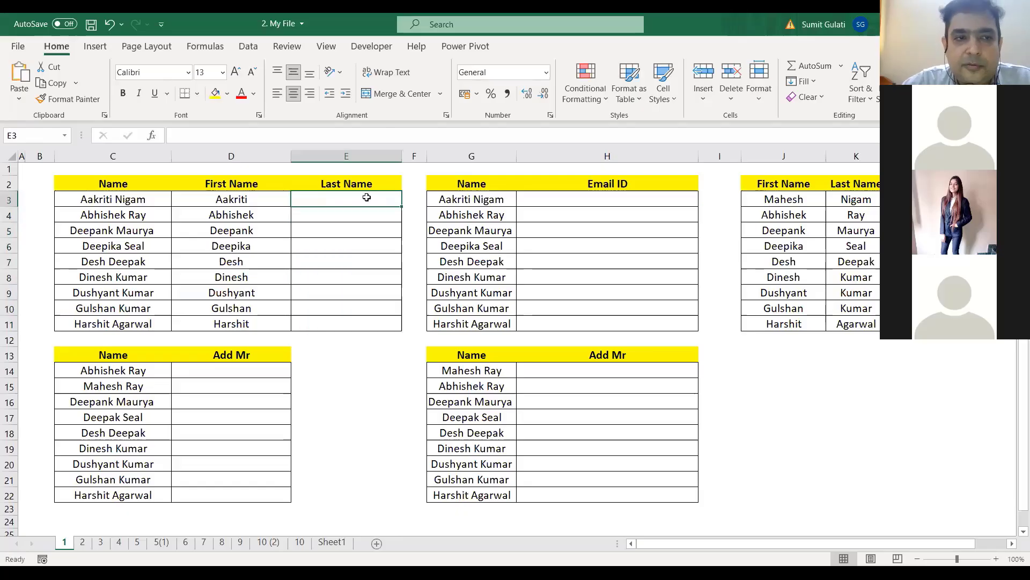
{"action": "type", "text": "Nigam"}
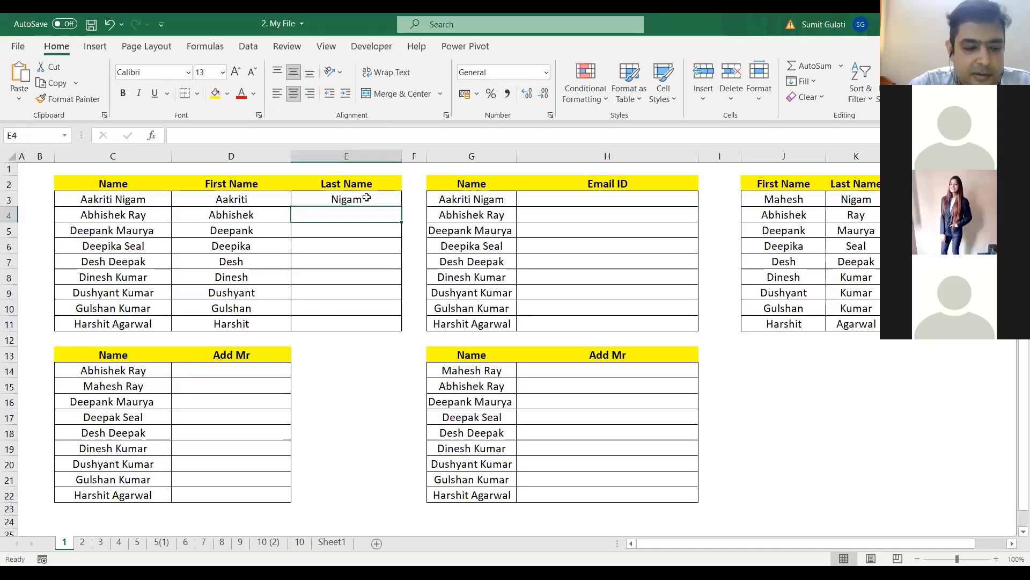
{"action": "key", "text": "ctrl+e"}
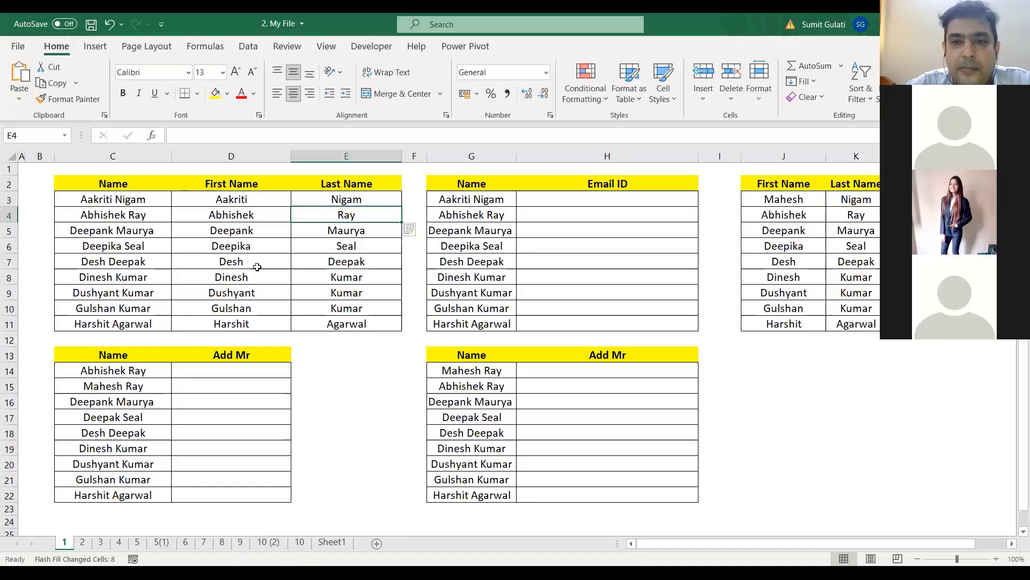
{"action": "left_click", "coordinate": [364, 196]}
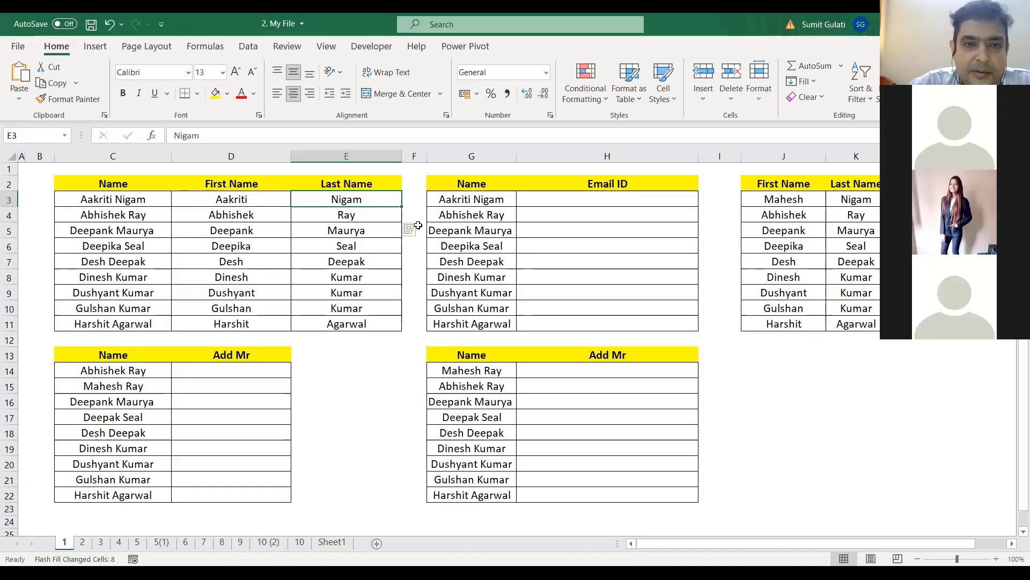
{"action": "left_click_drag", "start_coordinate": [355, 202], "coordinate": [355, 322]}
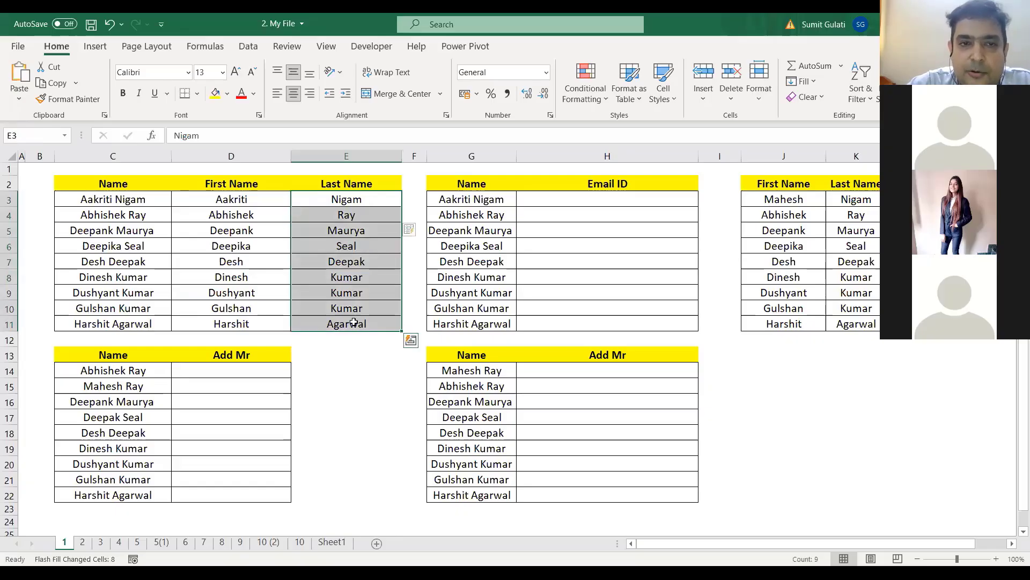
{"action": "key", "text": "Delete"}
{"action": "left_click", "coordinate": [367, 199]}
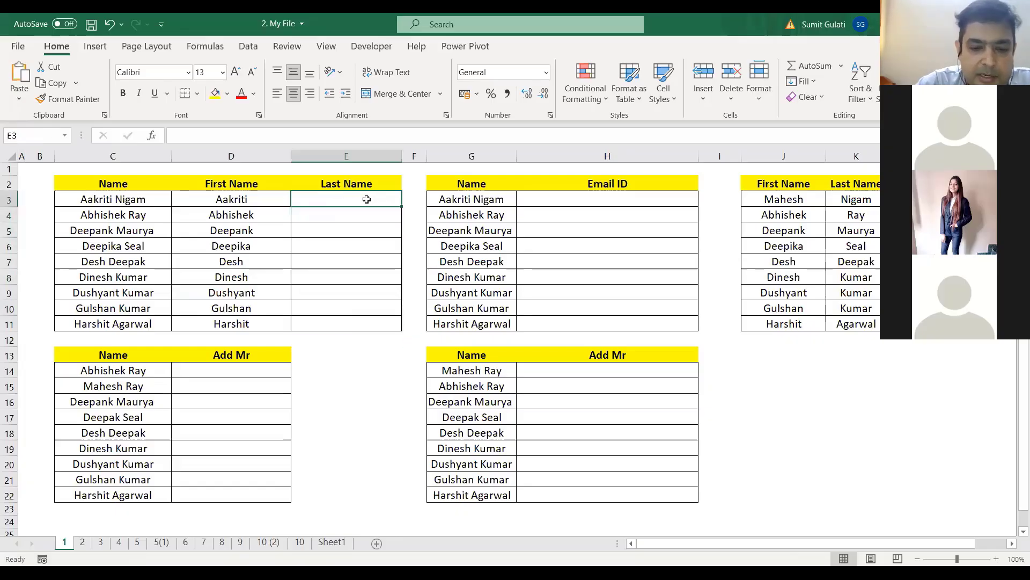
{"action": "type", "text": "Nigam"}
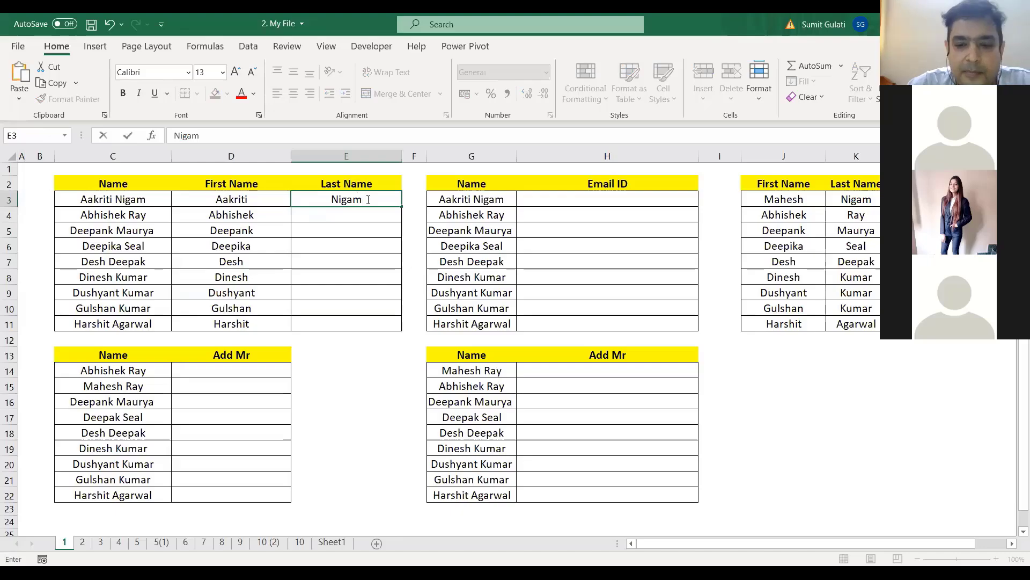
{"action": "key", "text": "Return"}
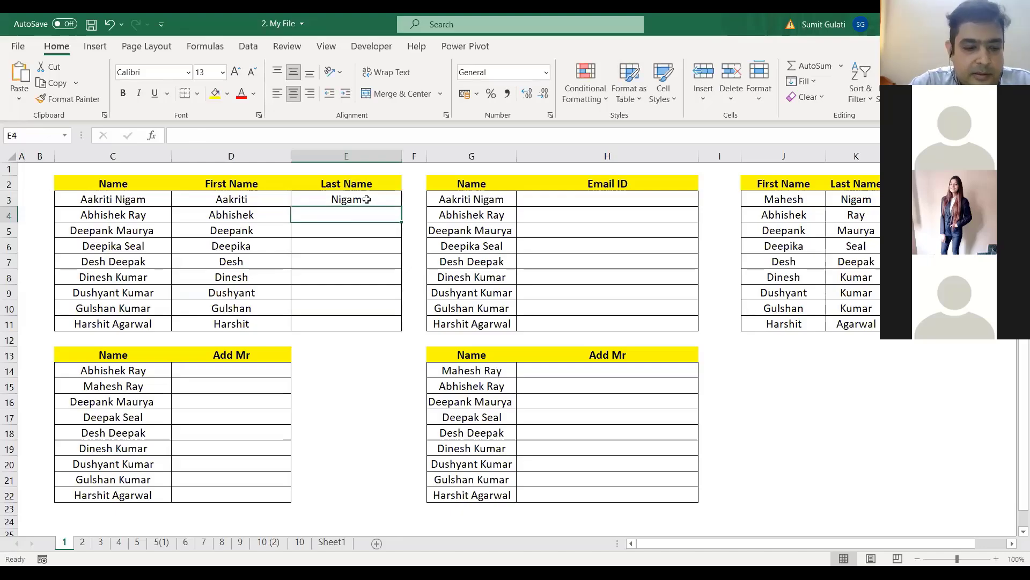
{"action": "key", "text": "ctrl+e"}
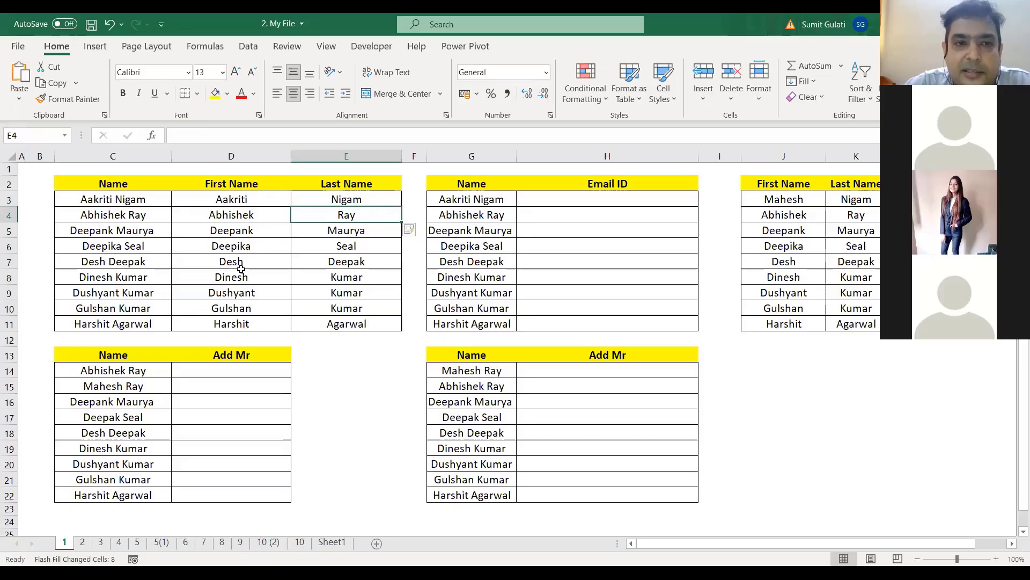
{"action": "left_click", "coordinate": [244, 200]}
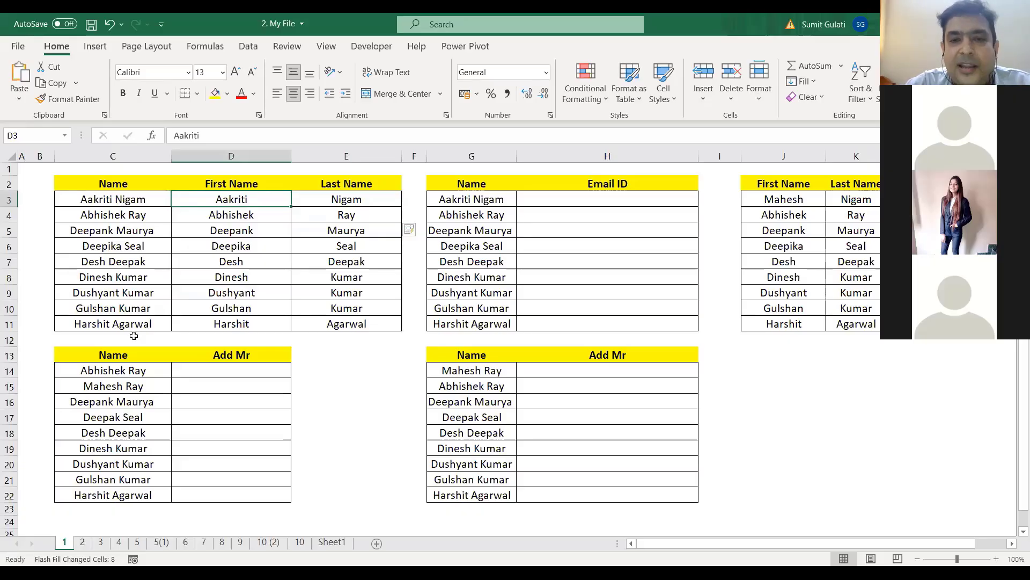
{"action": "left_click", "coordinate": [582, 202]}
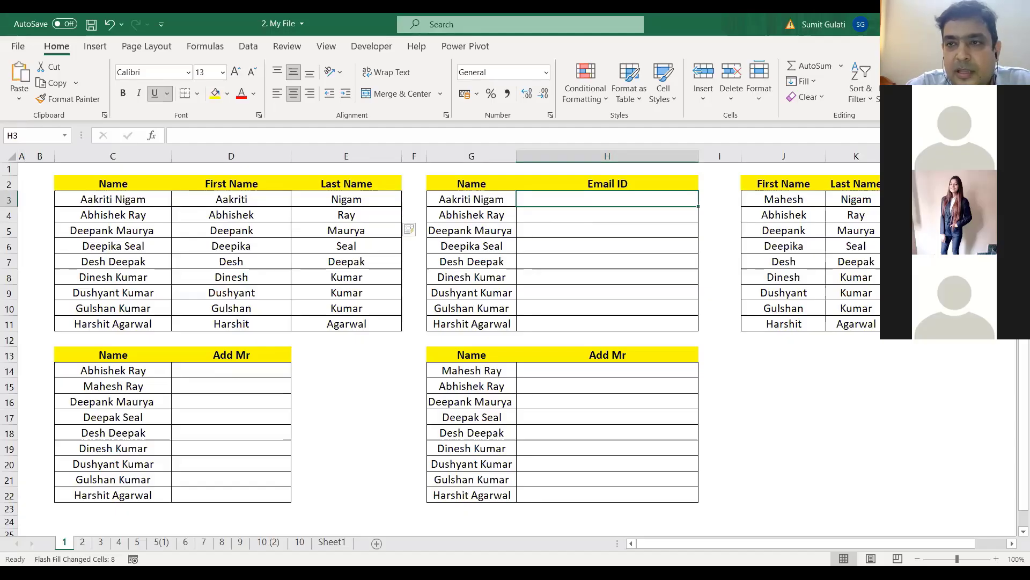
{"action": "left_click", "coordinate": [951, 90]}
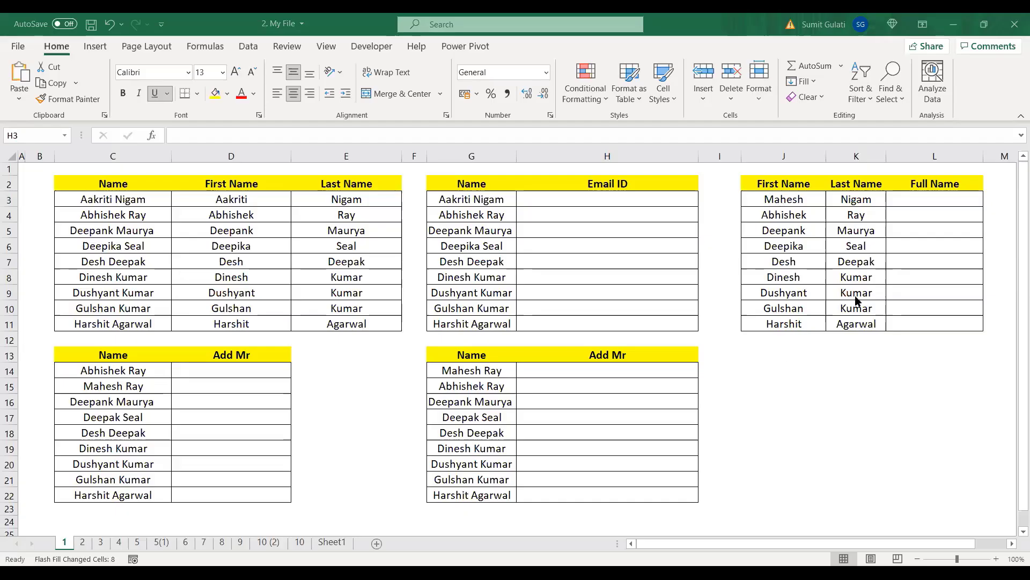
{"action": "left_click", "coordinate": [914, 201]}
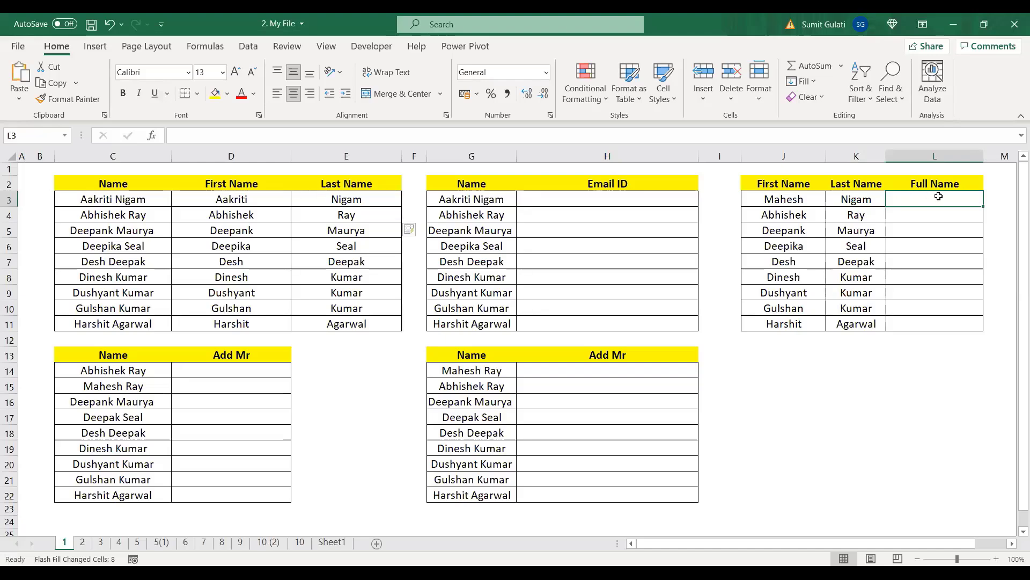
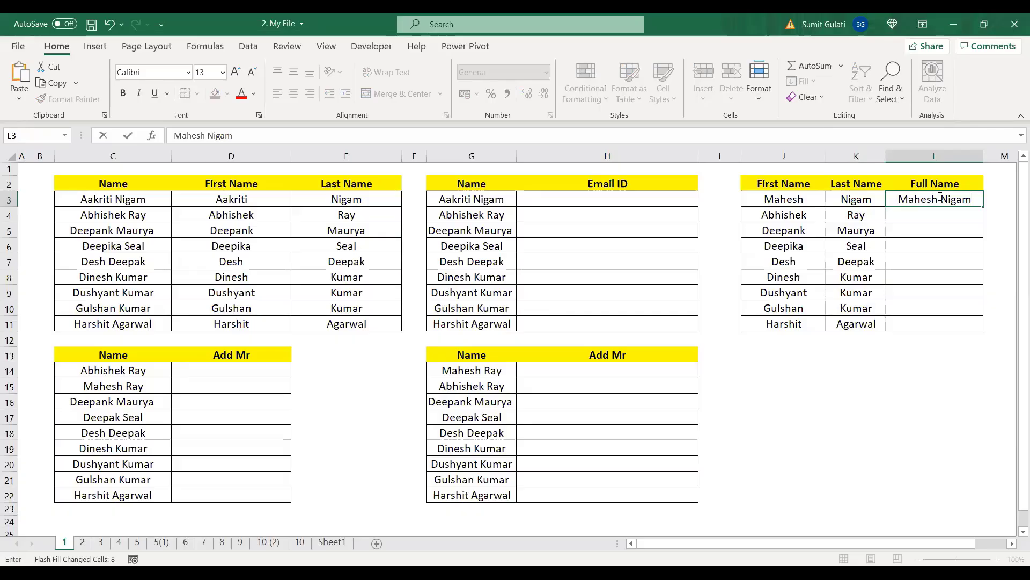
Step: Enter the first combined full name in L3, try Flash Fill, then clear L4:L11
{"action": "key", "text": "Return"}
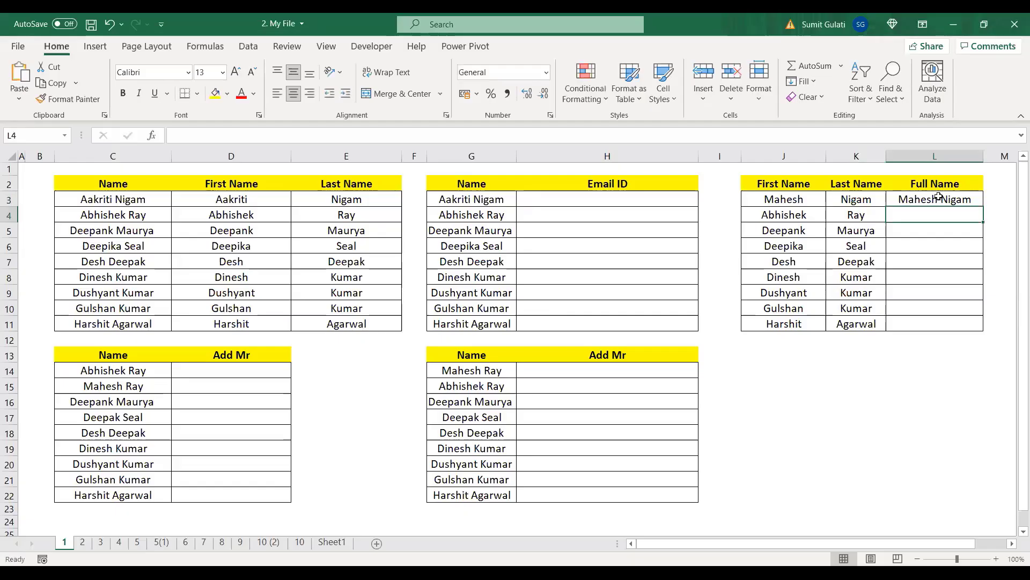
{"action": "type", "text": "Ab"}
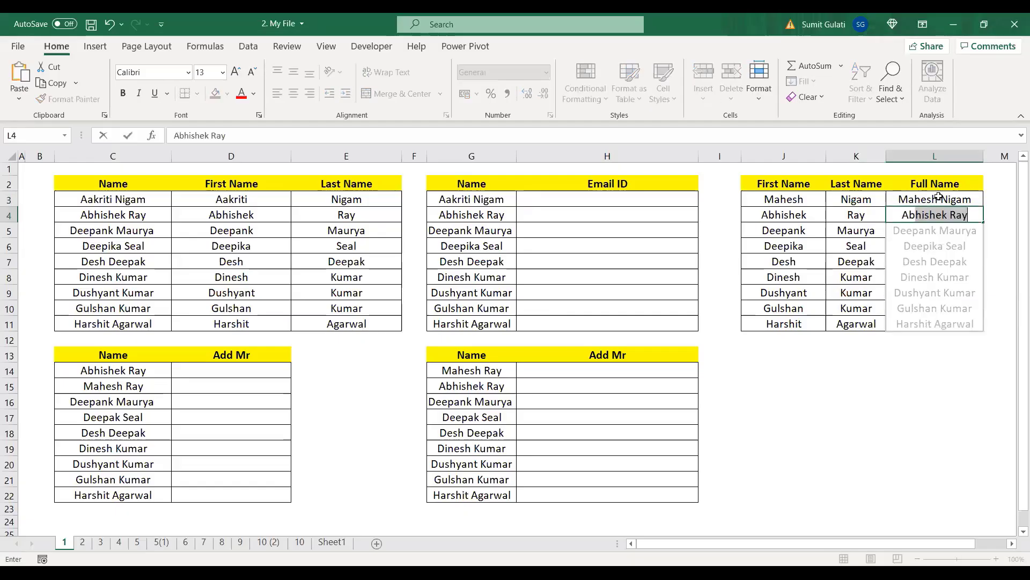
{"action": "key", "text": "BackSpace"}
{"action": "key", "text": "BackSpace"}
{"action": "key", "text": "BackSpace"}
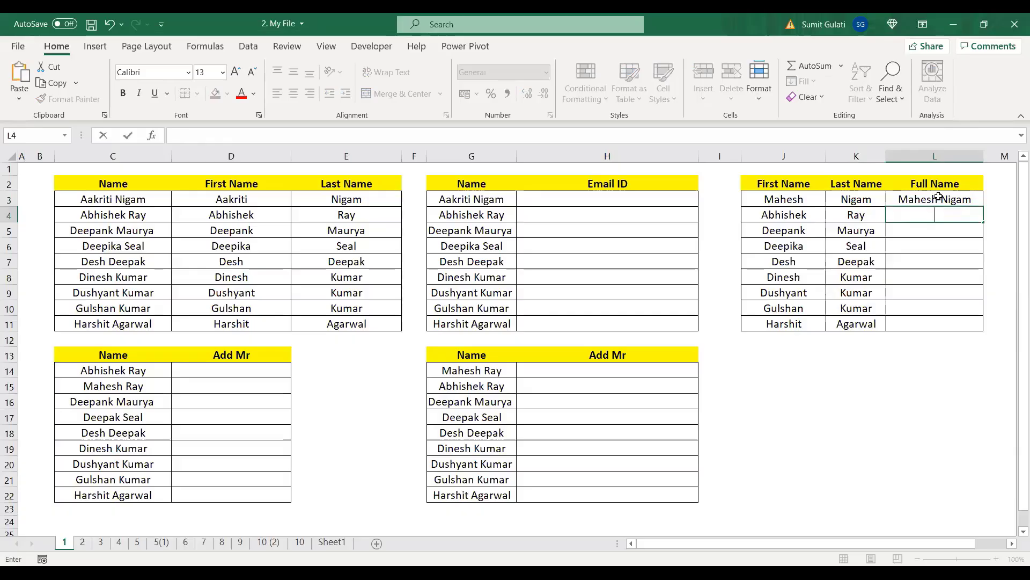
{"action": "double_click", "coordinate": [979, 201]}
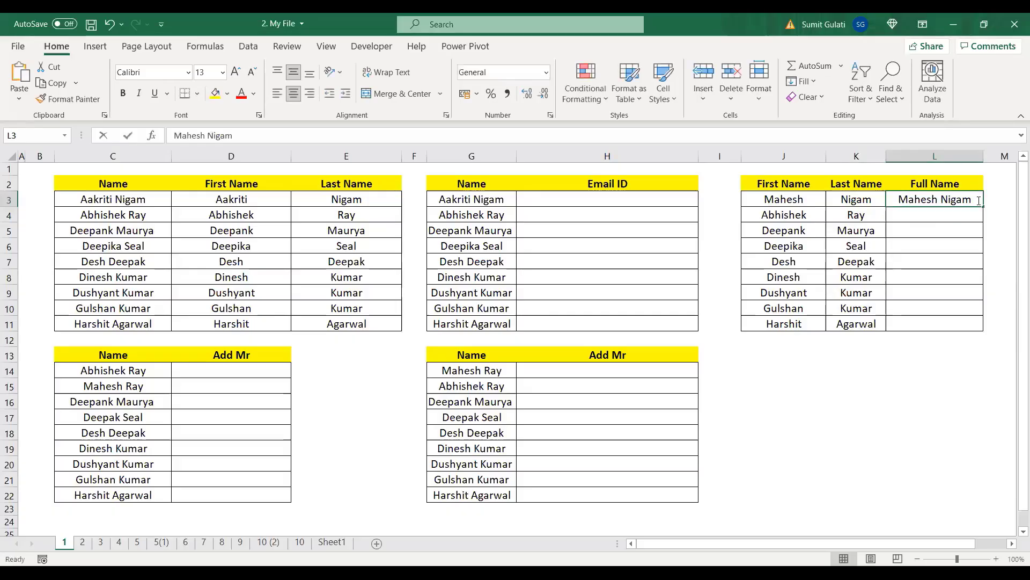
{"action": "key", "text": "Return"}
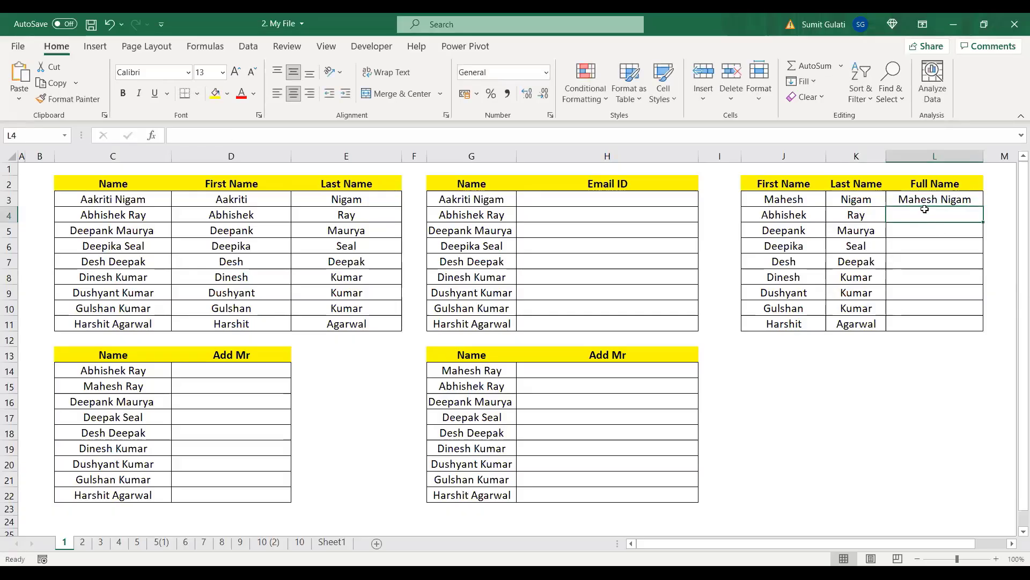
{"action": "key", "text": "ctrl+e"}
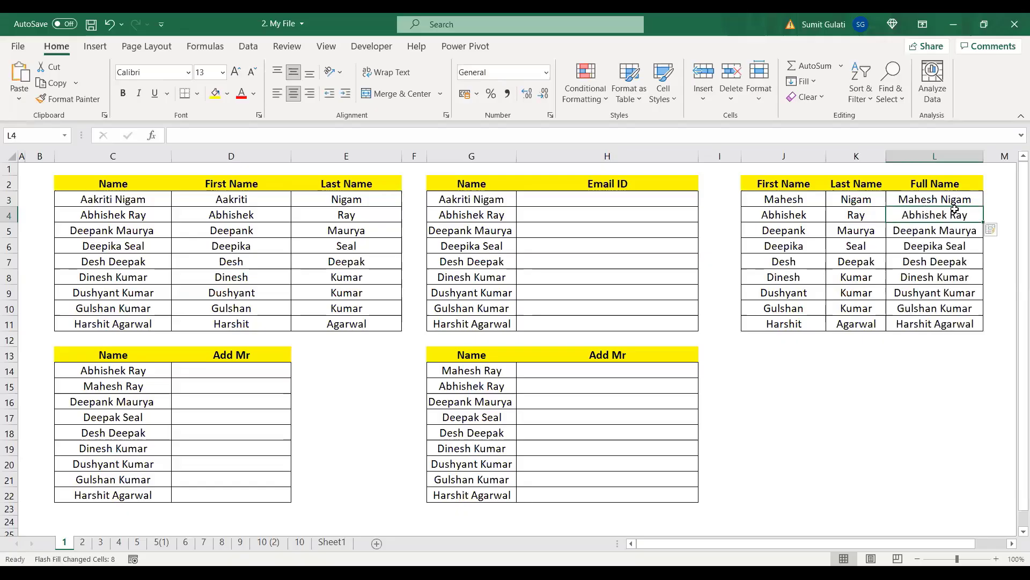
{"action": "left_click_drag", "start_coordinate": [929, 216], "coordinate": [936, 323]}
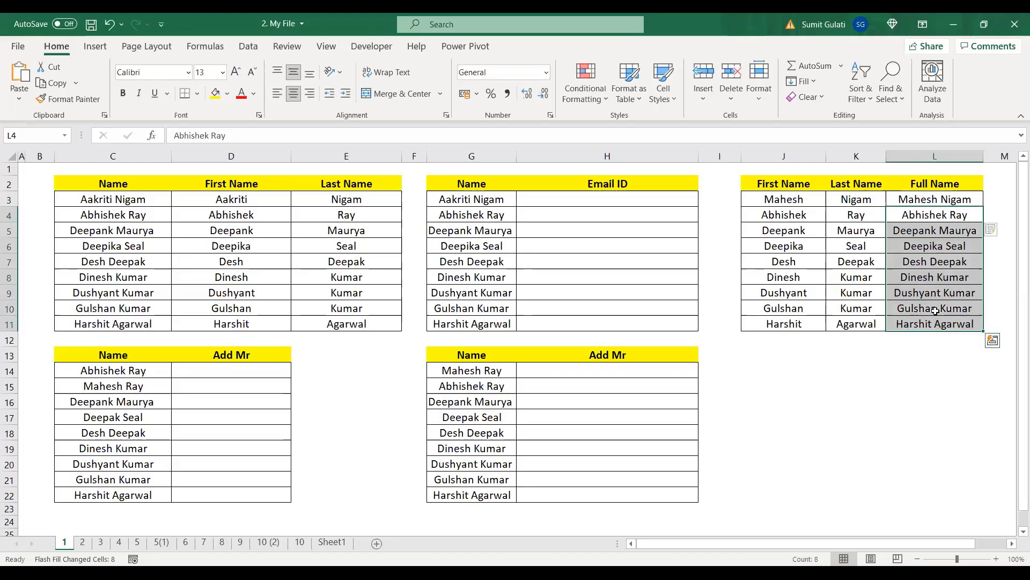
{"action": "key", "text": "Delete"}
Step: Complete L4:L11 from the L3 example using Home > Fill > Flash Fill
{"action": "left_click", "coordinate": [937, 201]}
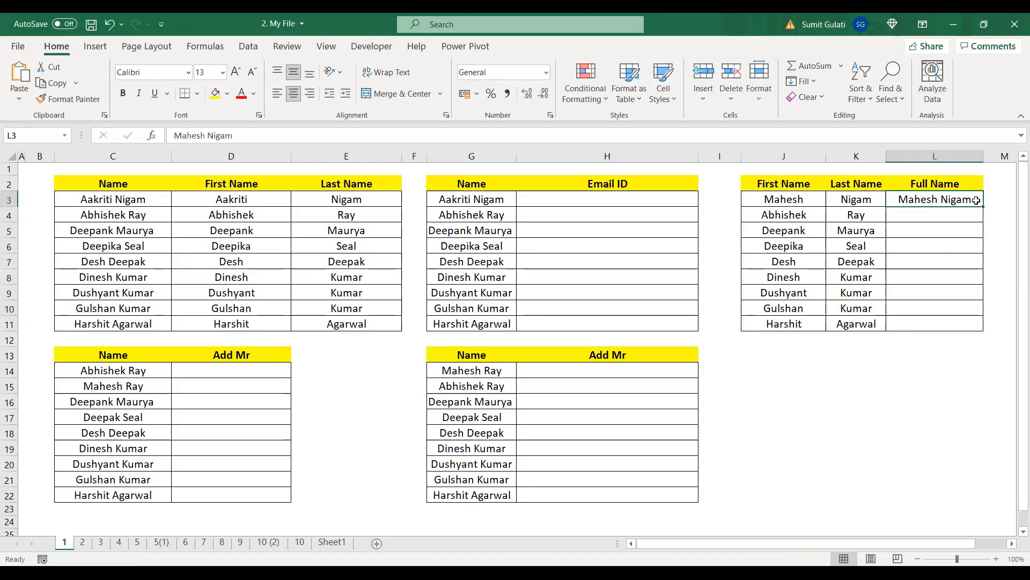
{"action": "key", "text": "Down"}
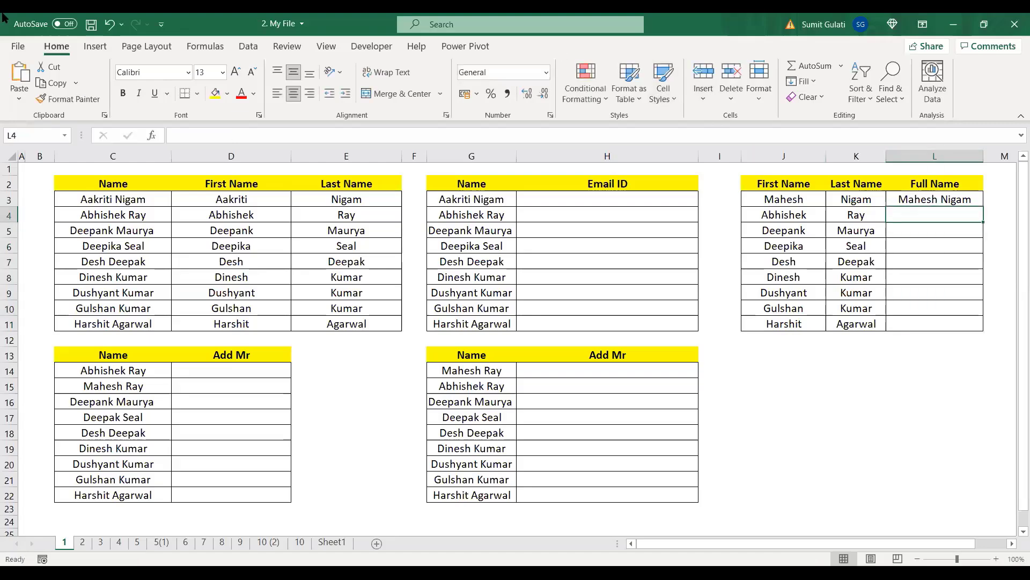
{"action": "left_click", "coordinate": [813, 81]}
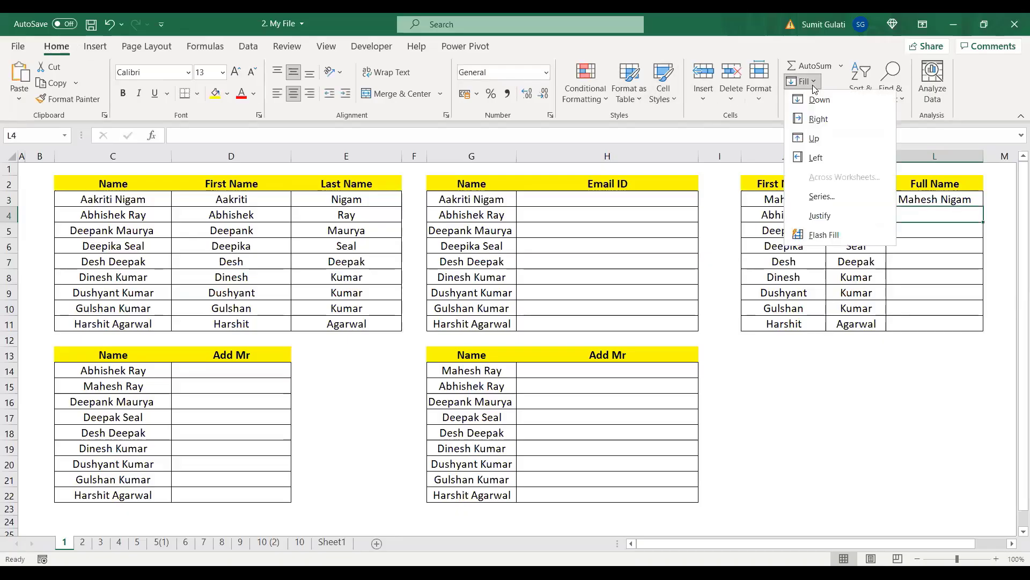
{"action": "left_click", "coordinate": [823, 235]}
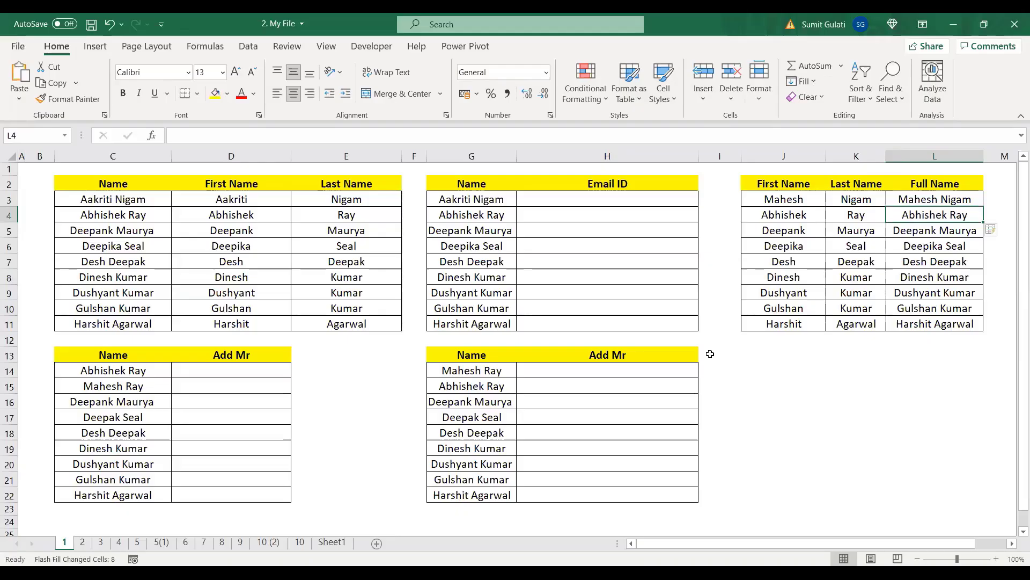
{"action": "left_click", "coordinate": [937, 201]}
{"action": "left_click", "coordinate": [925, 198]}
{"action": "left_click_drag", "start_coordinate": [925, 199], "coordinate": [936, 324]}
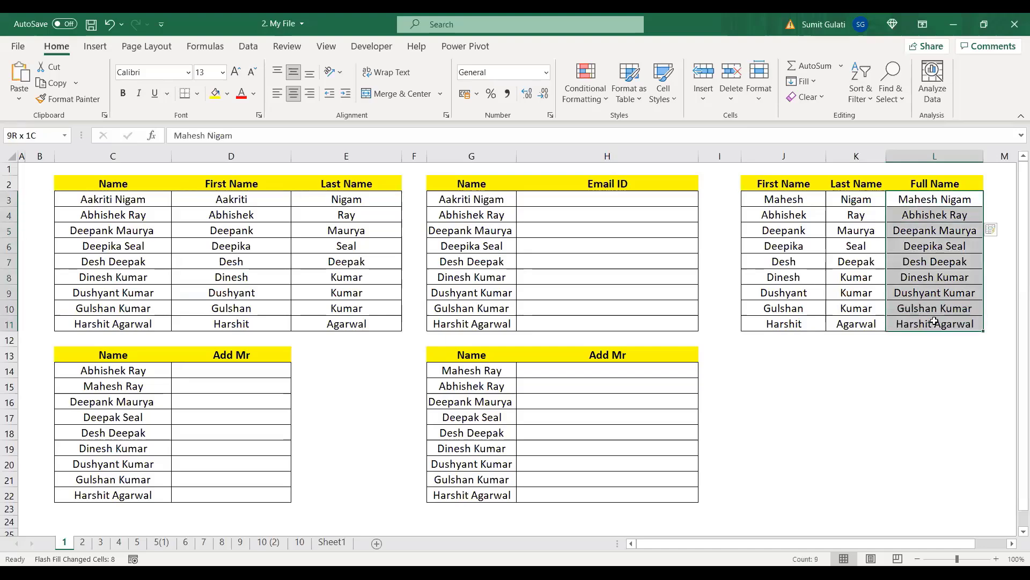
{"action": "key", "text": "Delete"}
{"action": "left_click", "coordinate": [929, 196]}
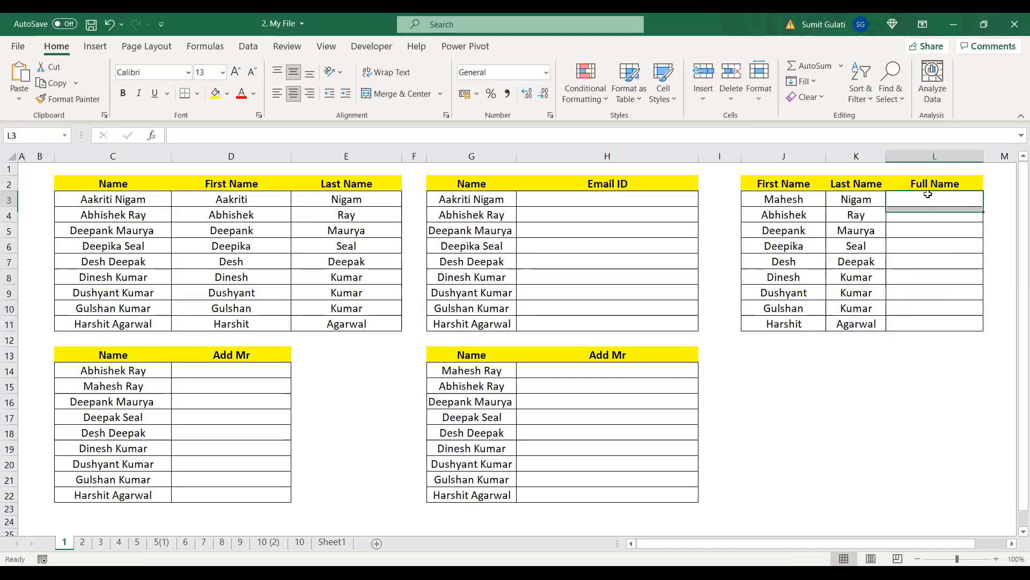
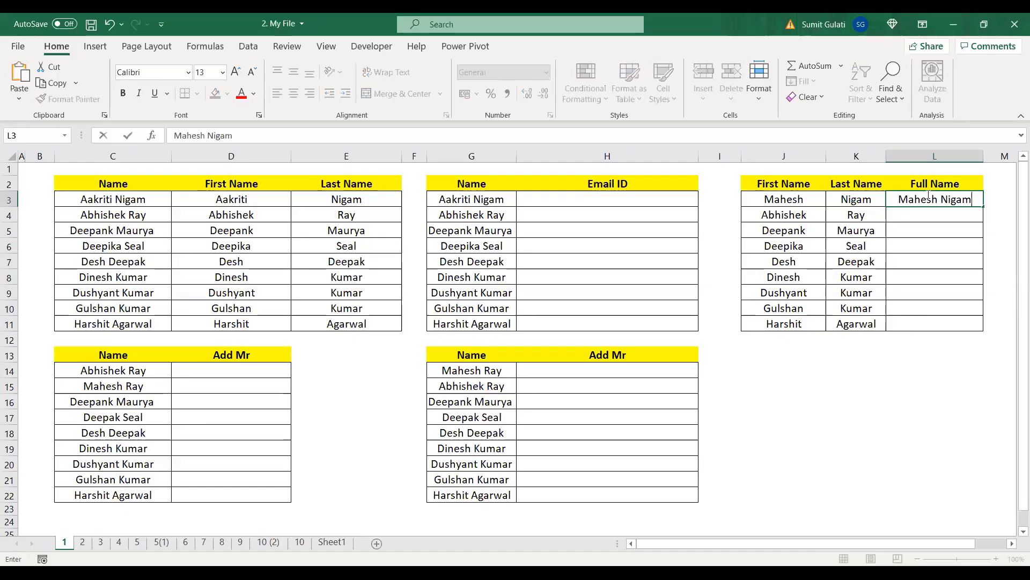
{"action": "key", "text": "Return"}
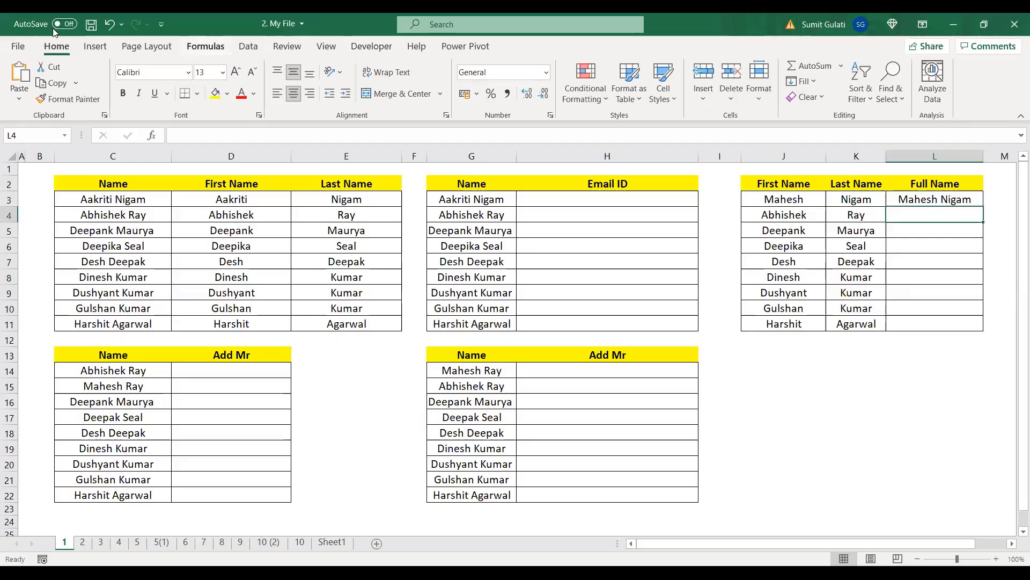
{"action": "left_click", "coordinate": [812, 84]}
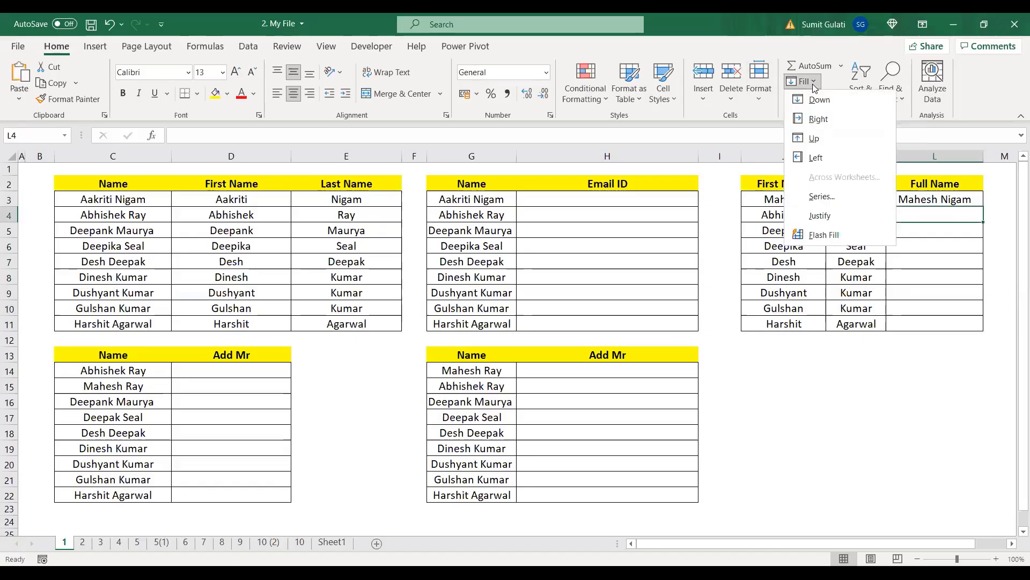
{"action": "left_click", "coordinate": [829, 235]}
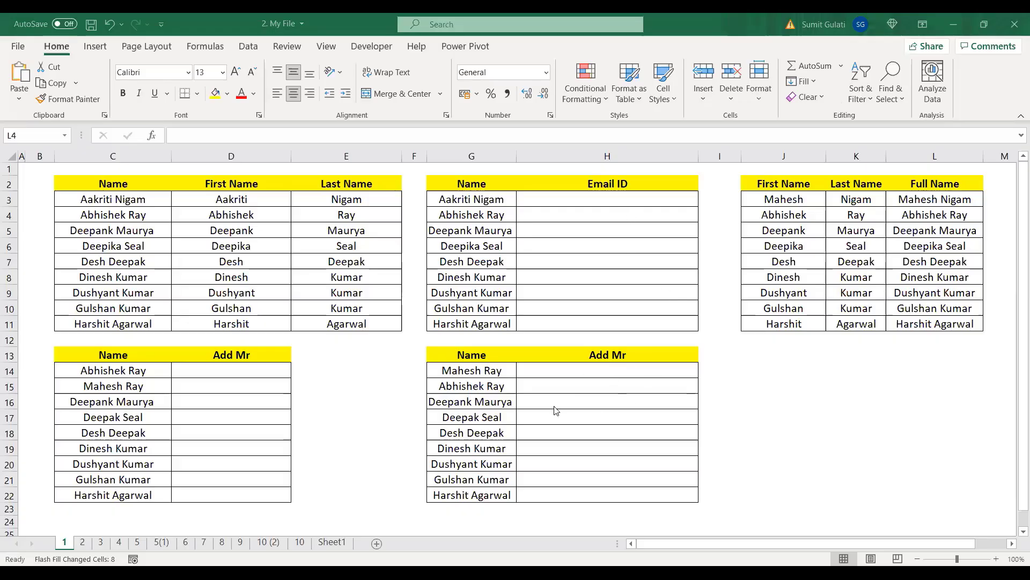
Step: Enter the first Mr.-prefixed name in D14, Flash Fill D15:D22, then clear the column
{"action": "left_click", "coordinate": [224, 374]}
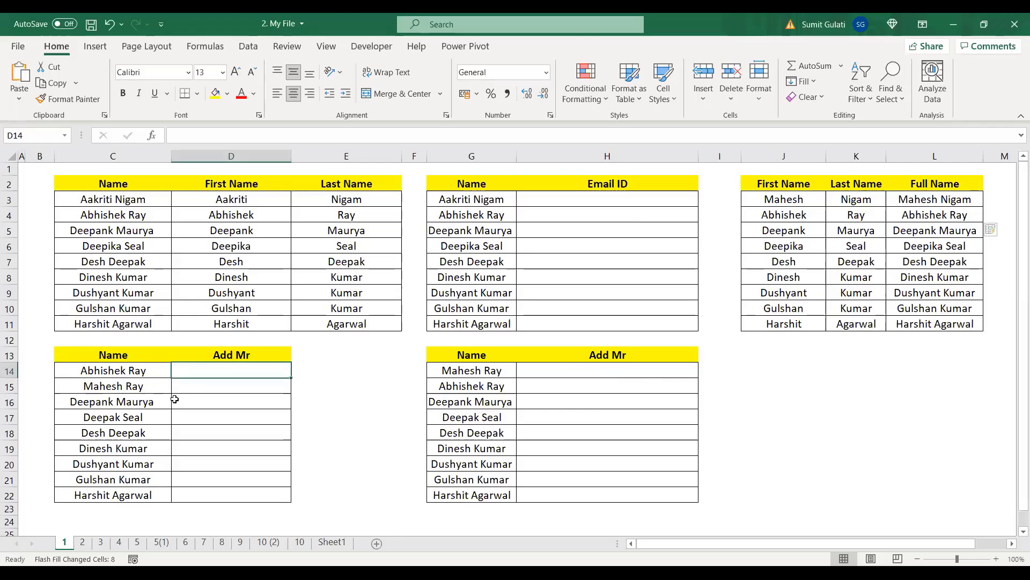
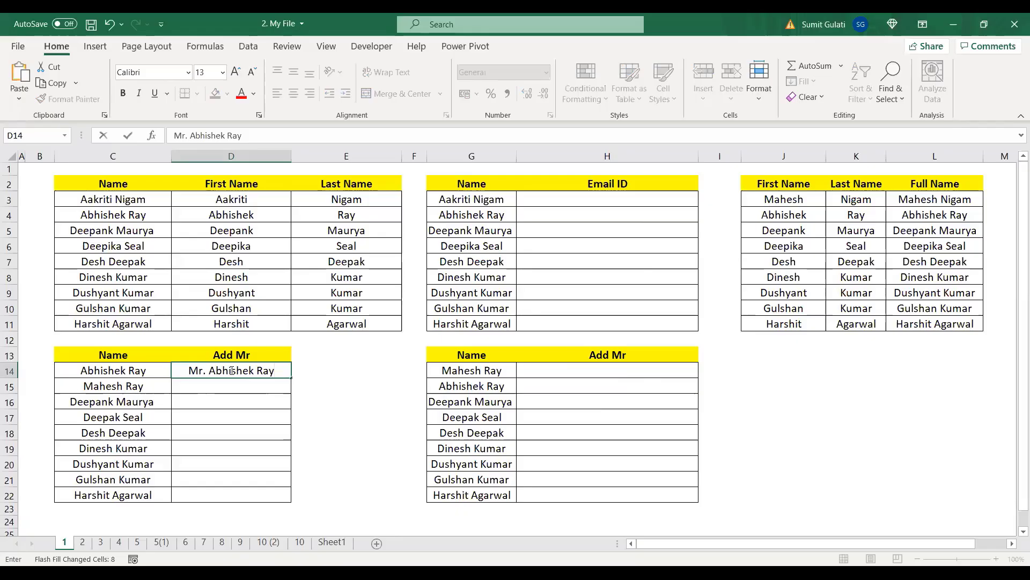
{"action": "key", "text": "Return"}
{"action": "key", "text": "ctrl+e"}
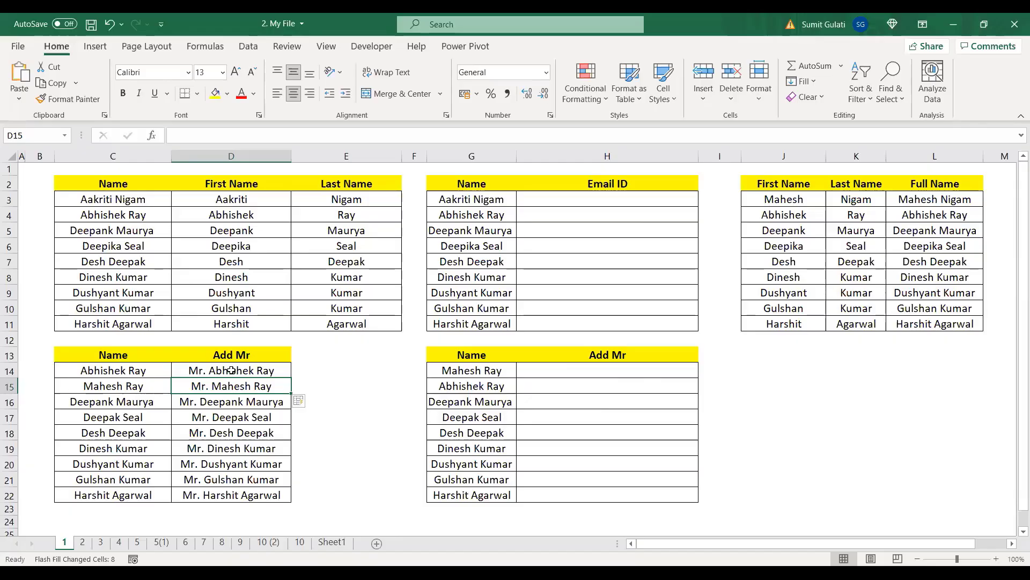
{"action": "left_click_drag", "start_coordinate": [231, 370], "coordinate": [258, 490]}
{"action": "key", "text": "Delete"}
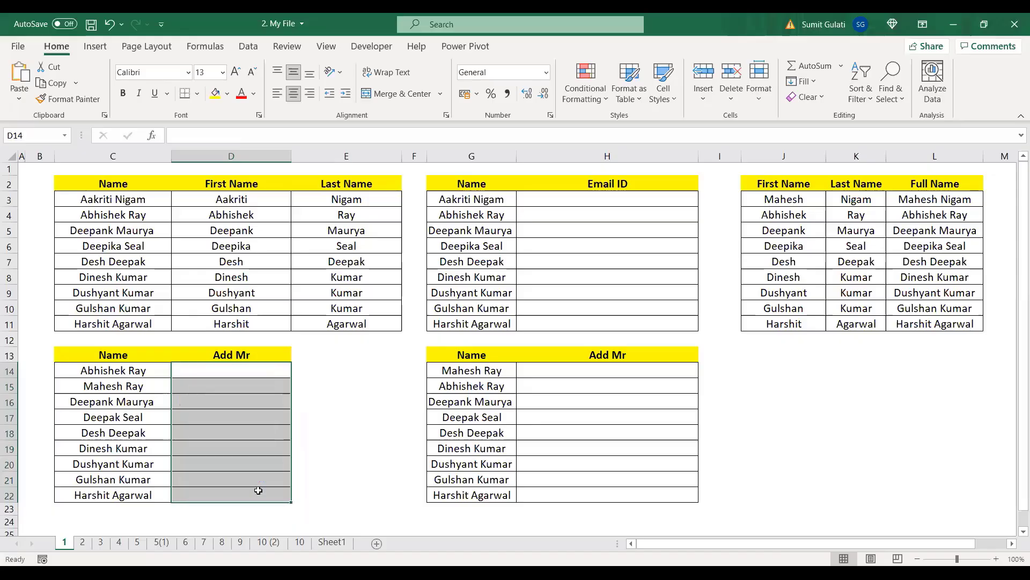
Step: Re-enter the Mr.-prefixed name in D14 and Flash Fill D15:D22 with Ctrl+E
{"action": "left_click", "coordinate": [242, 377]}
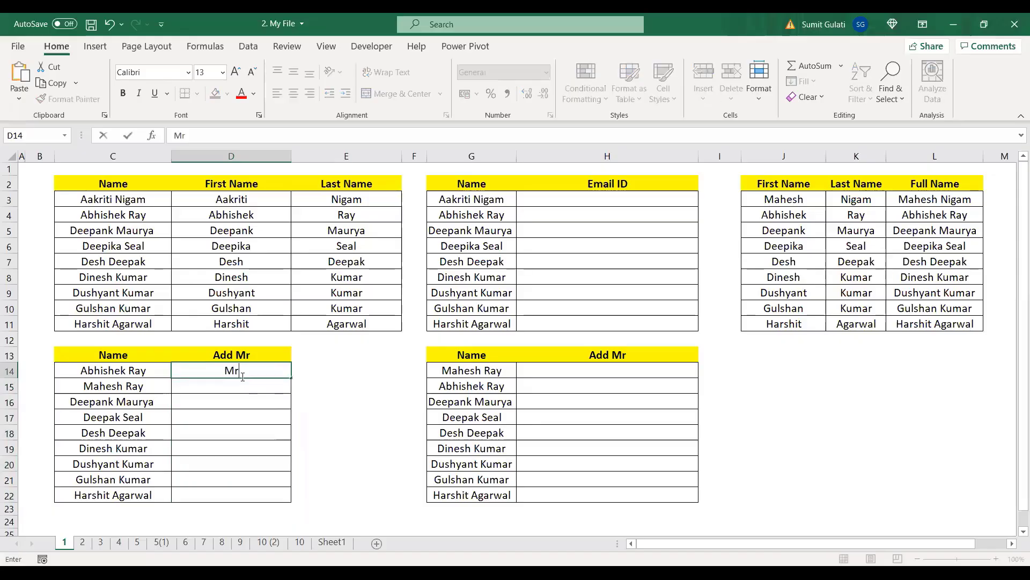
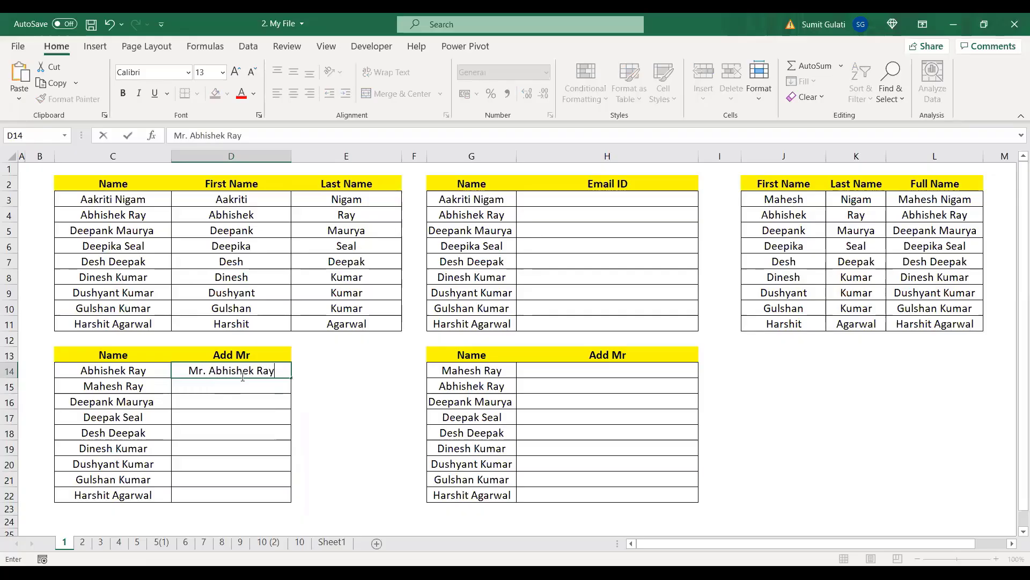
{"action": "key", "text": "Return"}
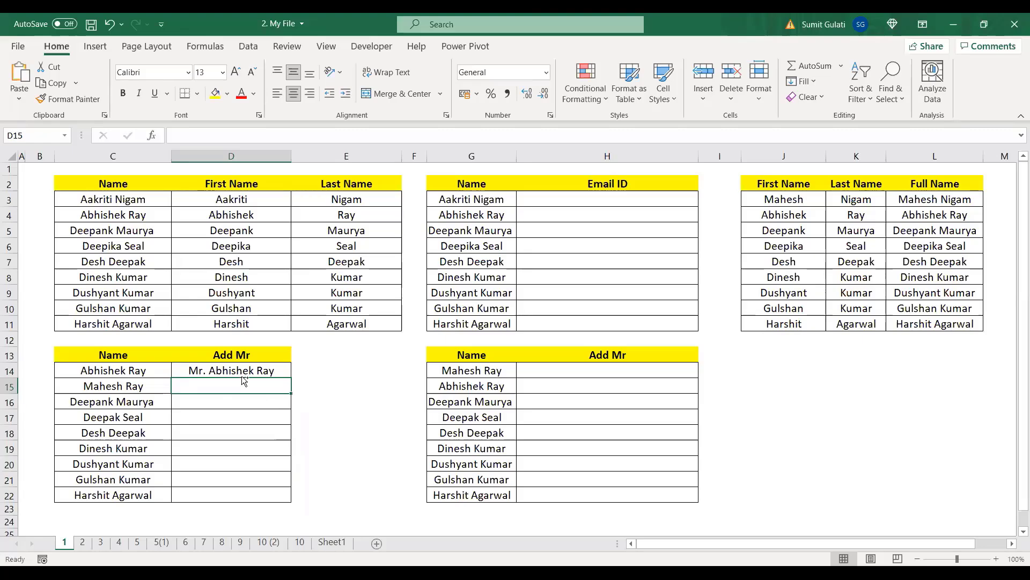
{"action": "key", "text": "ctrl+e"}
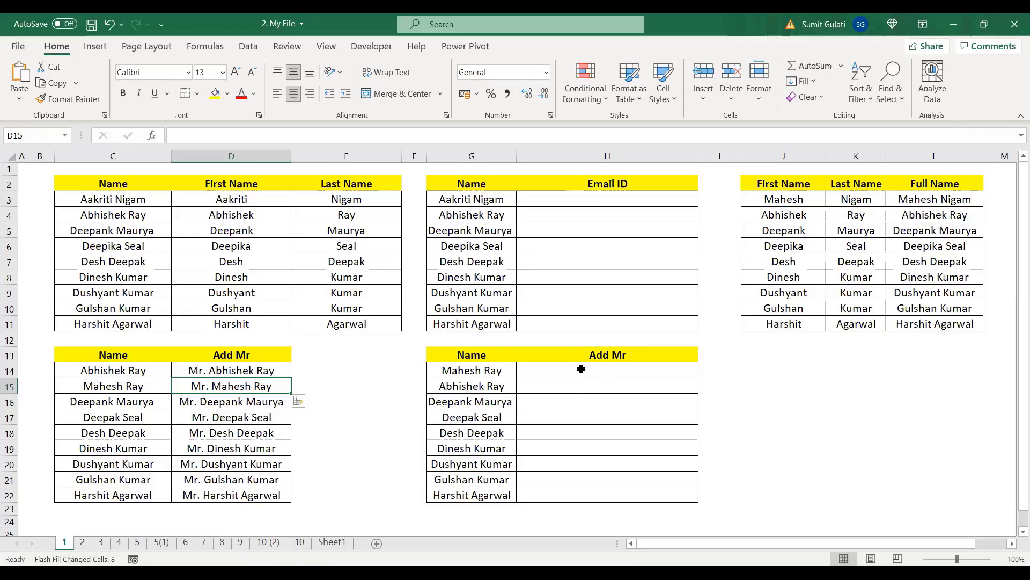
Step: Review the names in C14:C22 and in G14:G15 of the second table
{"action": "left_click", "coordinate": [615, 371]}
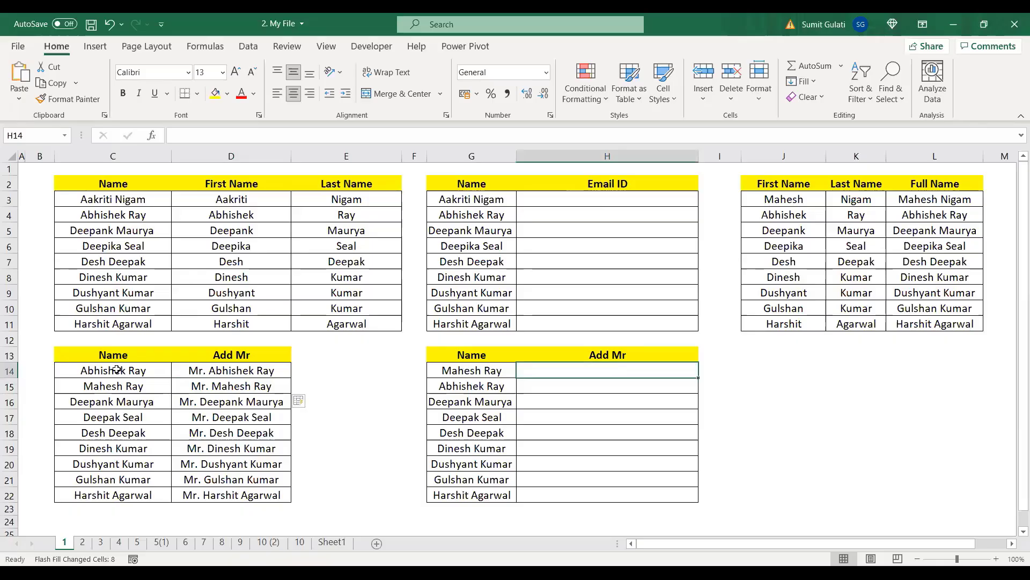
{"action": "left_click_drag", "start_coordinate": [117, 369], "coordinate": [115, 494]}
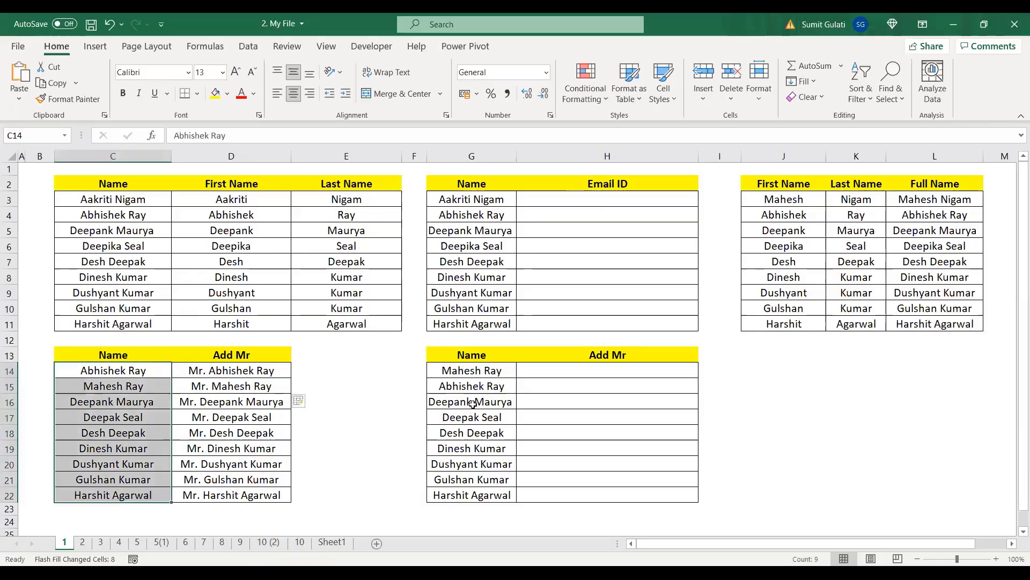
{"action": "left_click", "coordinate": [470, 371]}
{"action": "left_click", "coordinate": [483, 386]}
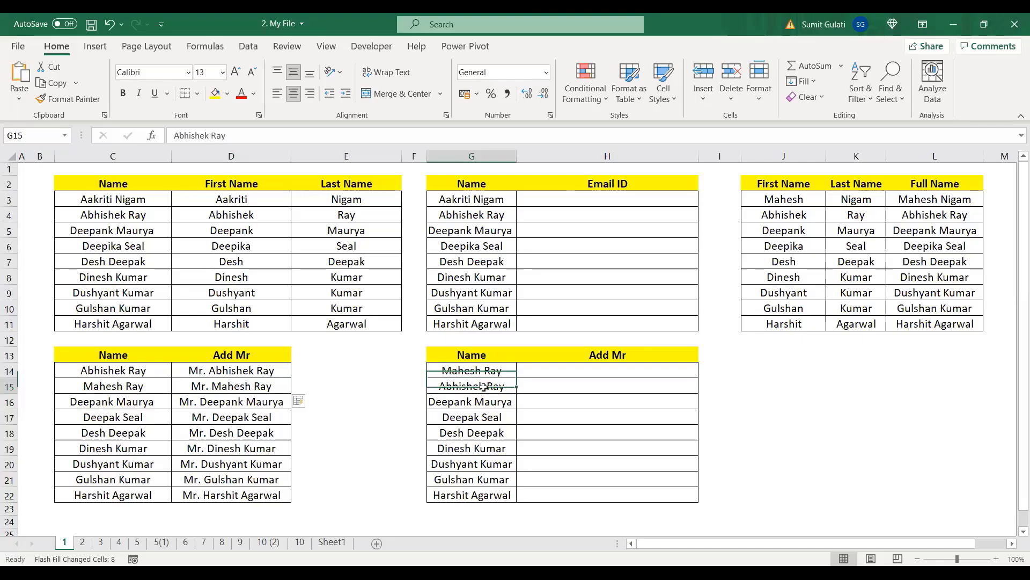
Step: Enter the Mr.-prefixed name in H14, Flash Fill H15:H22, then clear the wrong results
{"action": "left_click", "coordinate": [592, 370]}
{"action": "double_click", "coordinate": [592, 370]}
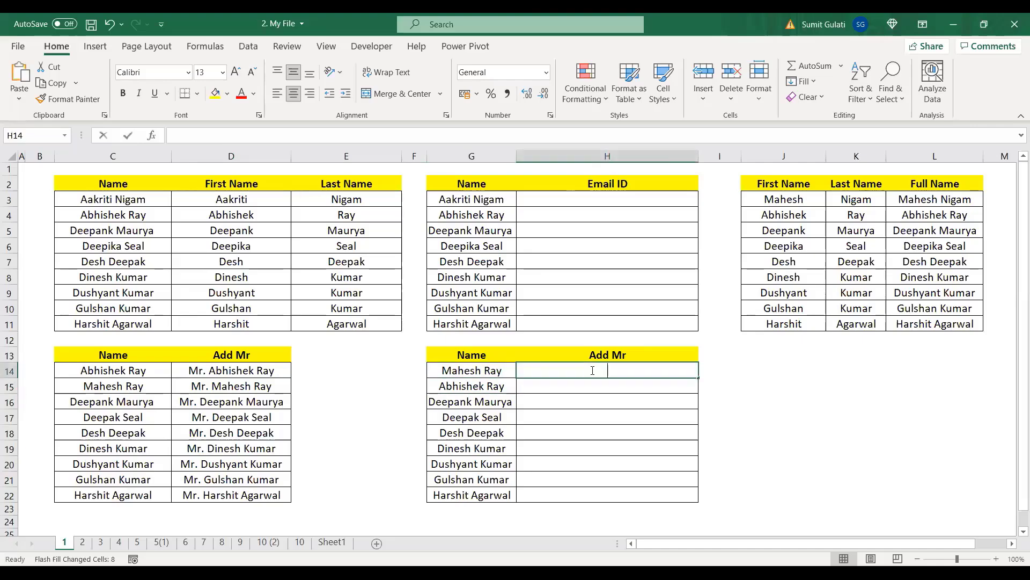
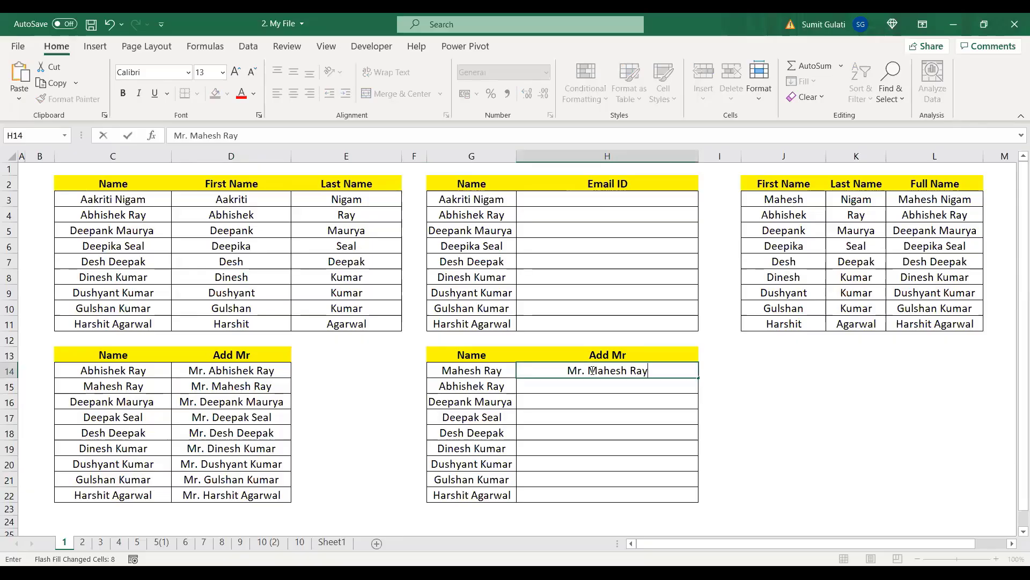
{"action": "key", "text": "Return"}
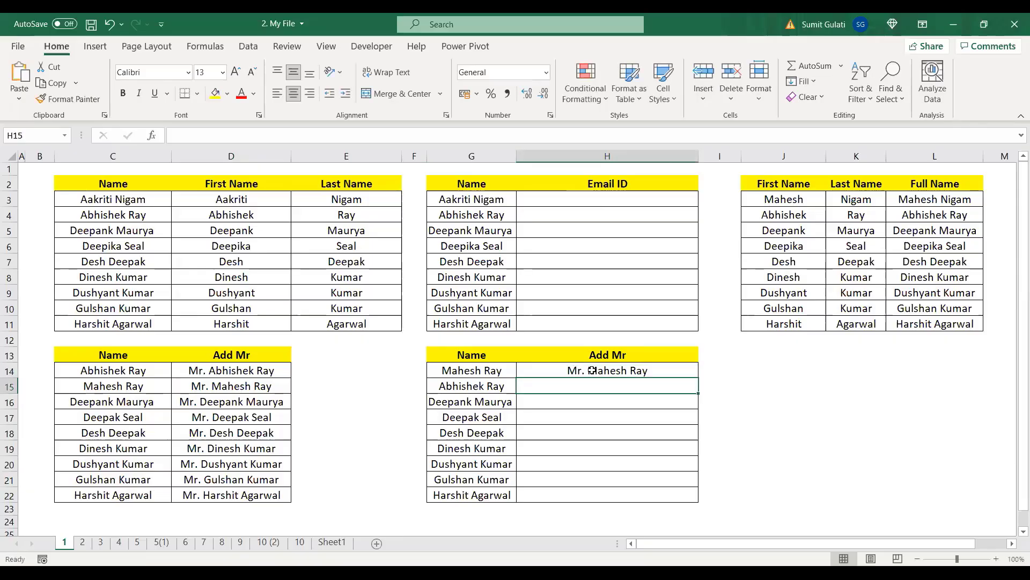
{"action": "key", "text": "ctrl+e"}
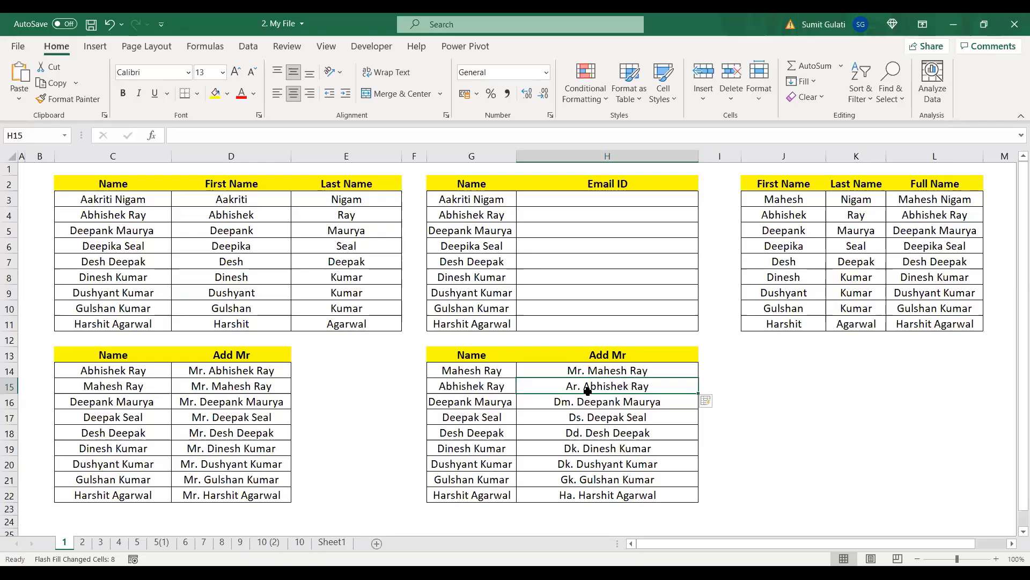
{"action": "left_click_drag", "start_coordinate": [607, 376], "coordinate": [610, 502]}
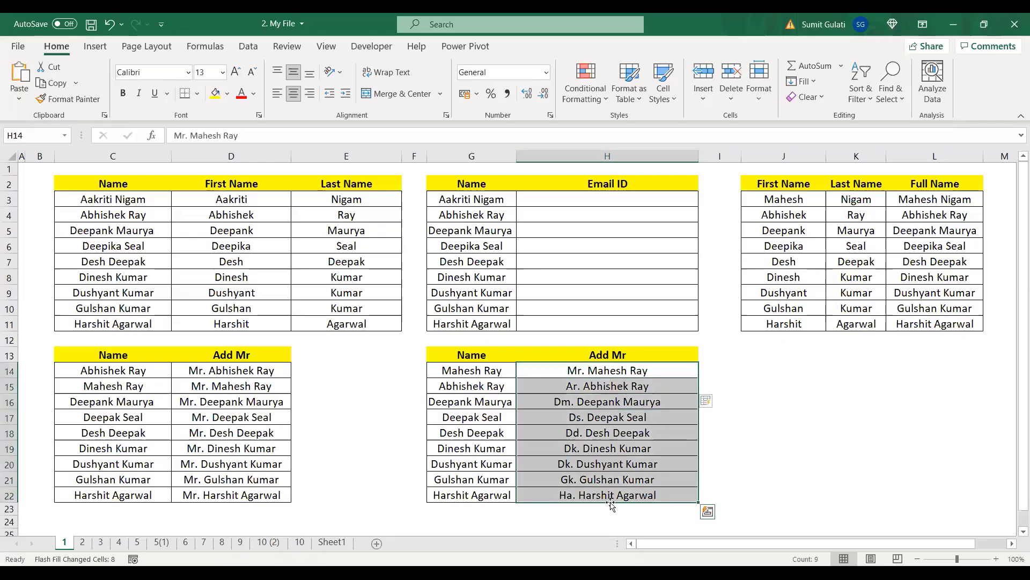
{"action": "key", "text": "Delete"}
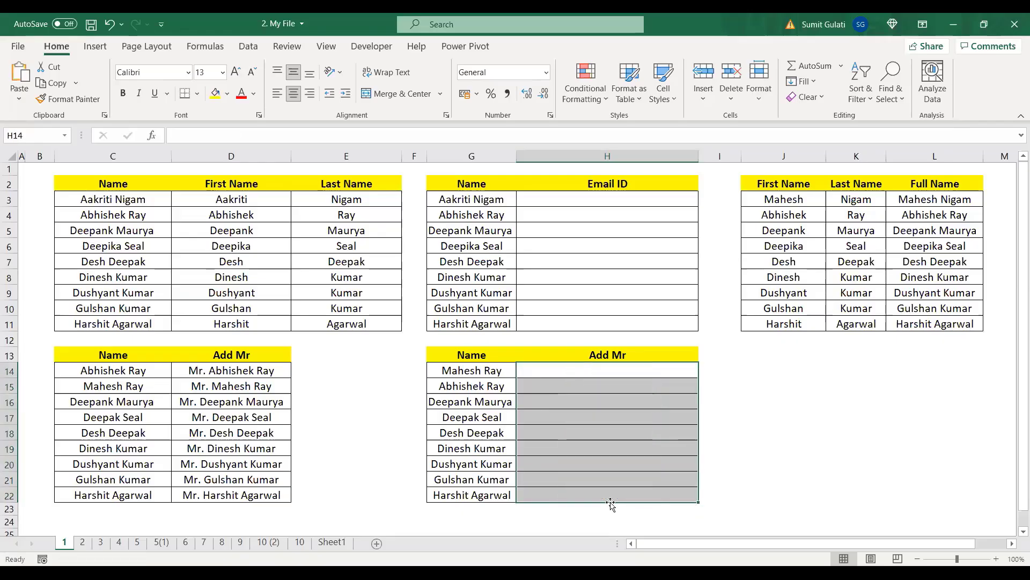
Step: Re-enter the example in H14 and Flash Fill H15:H22, producing wrong prefixes like 'Ar.'
{"action": "left_click", "coordinate": [619, 372]}
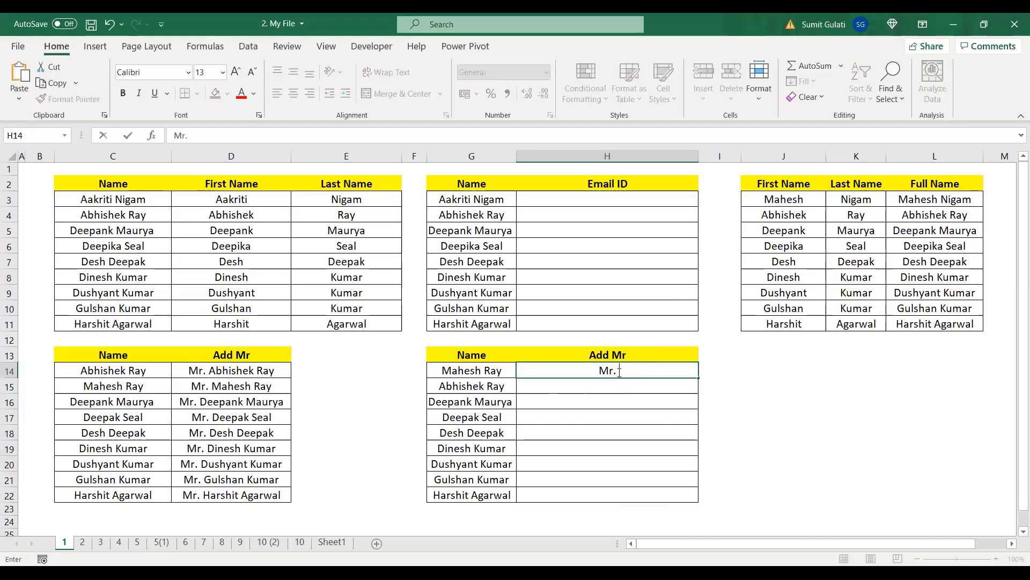
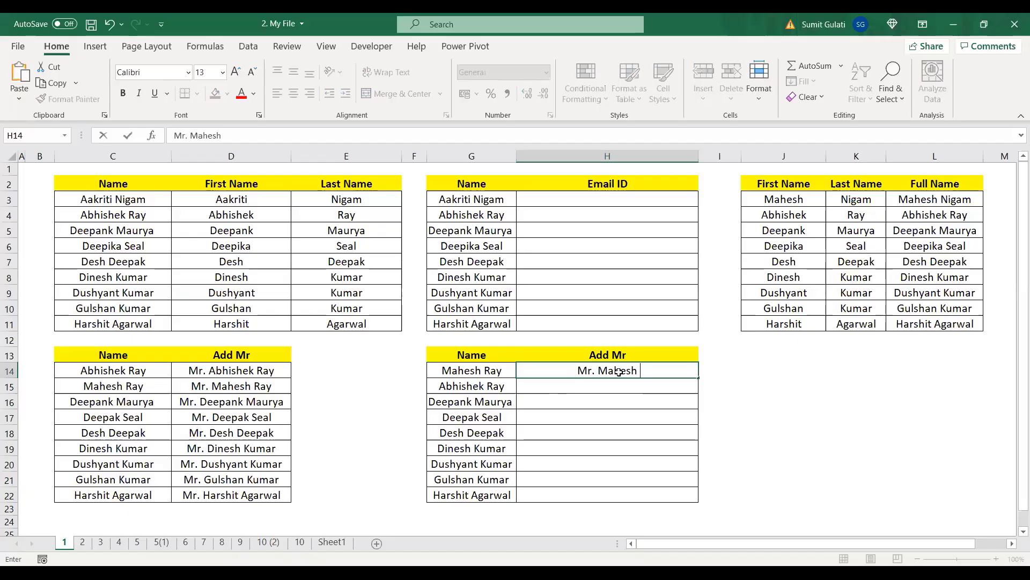
{"action": "key", "text": "Return"}
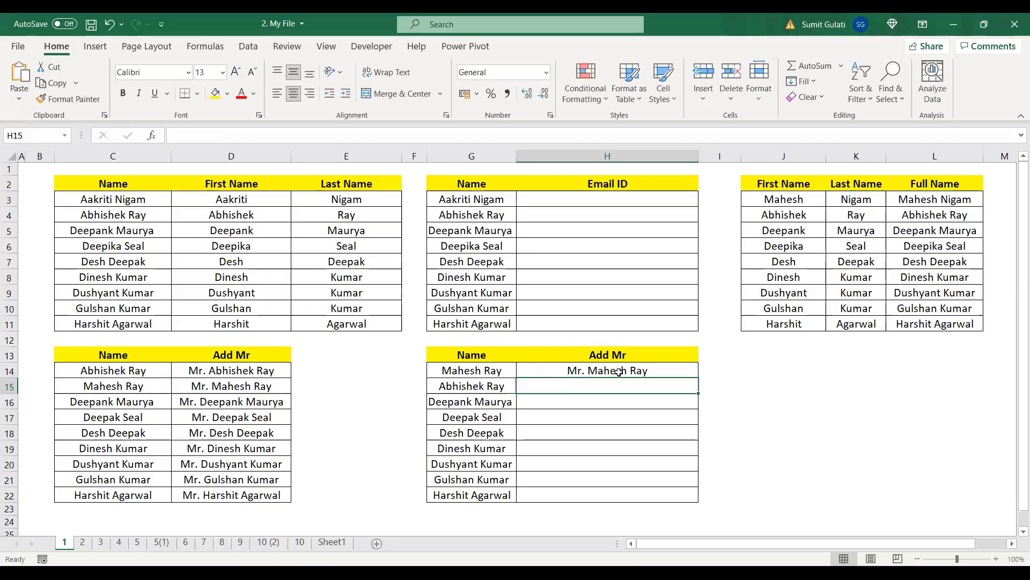
{"action": "key", "text": "ctrl+e"}
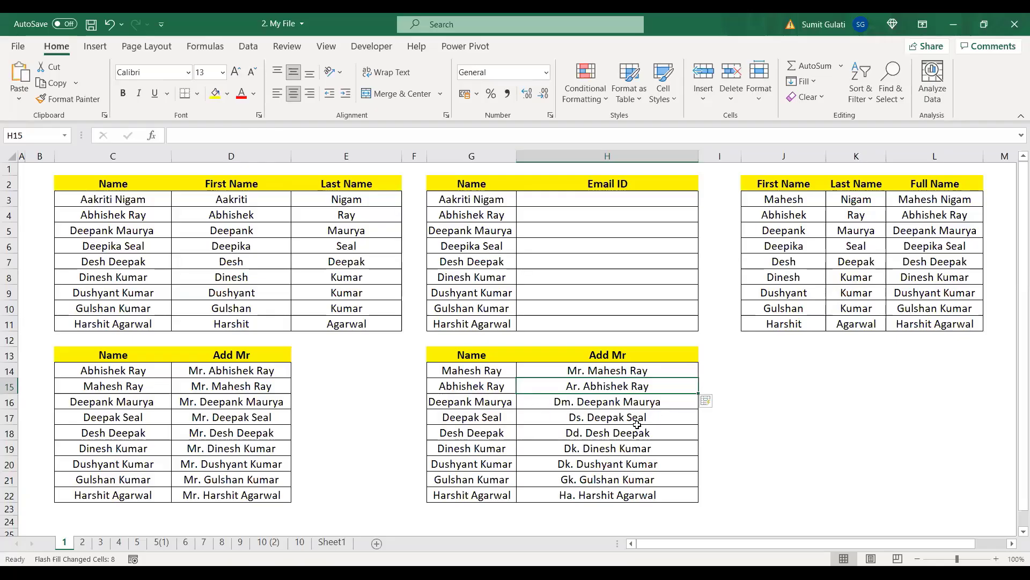
Step: Check cell G15, then select D14:D22 and delete its Mr.-prefixed names
{"action": "left_click", "coordinate": [465, 386]}
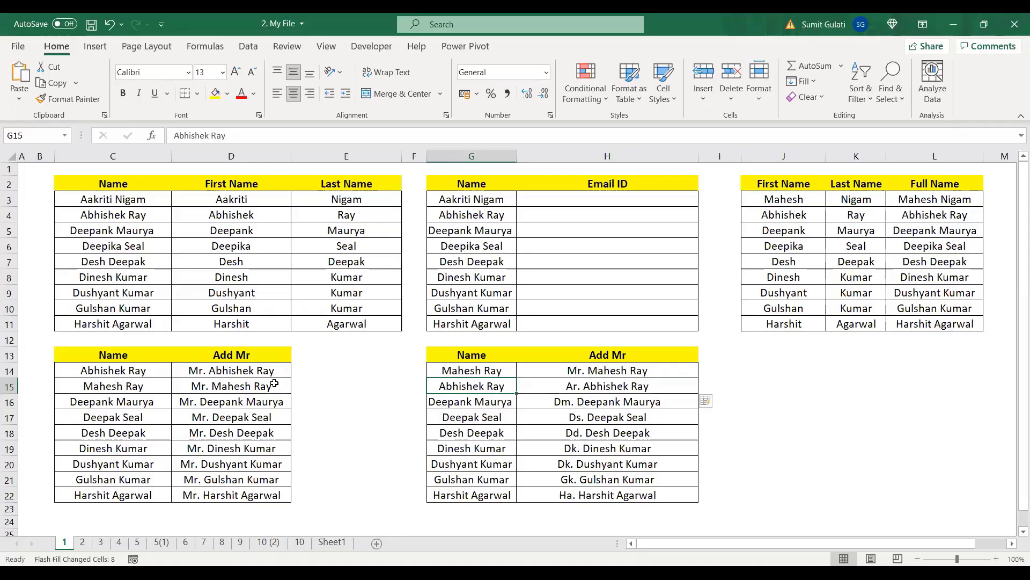
{"action": "left_click", "coordinate": [261, 374]}
{"action": "left_click_drag", "start_coordinate": [227, 367], "coordinate": [230, 494]}
{"action": "key", "text": "Delete"}
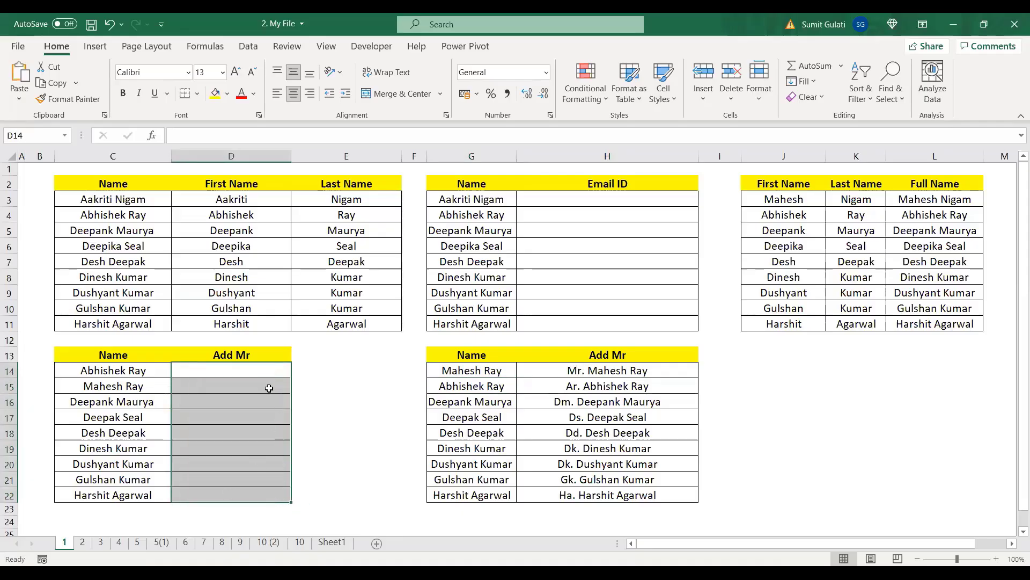
{"action": "left_click", "coordinate": [247, 369]}
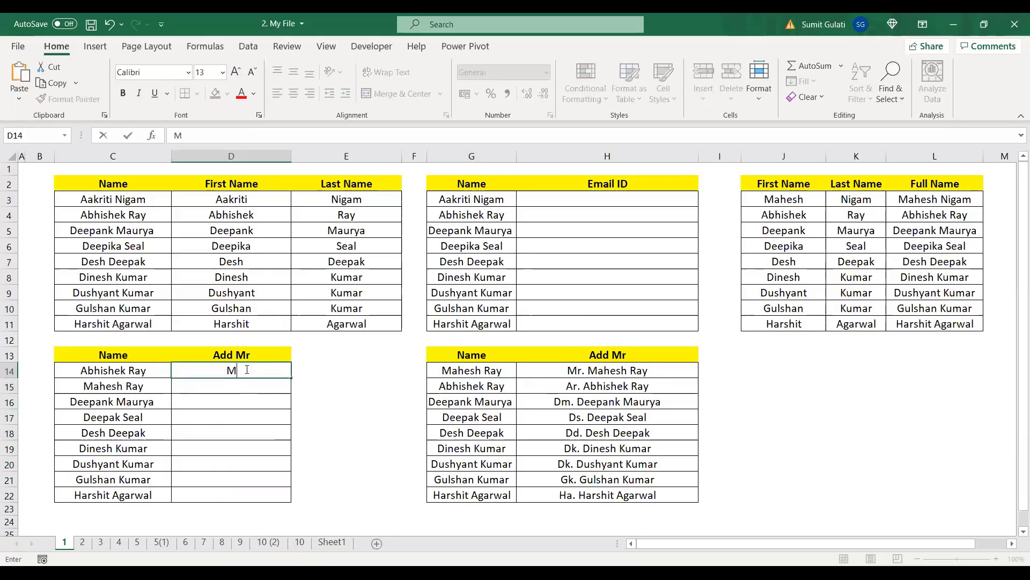
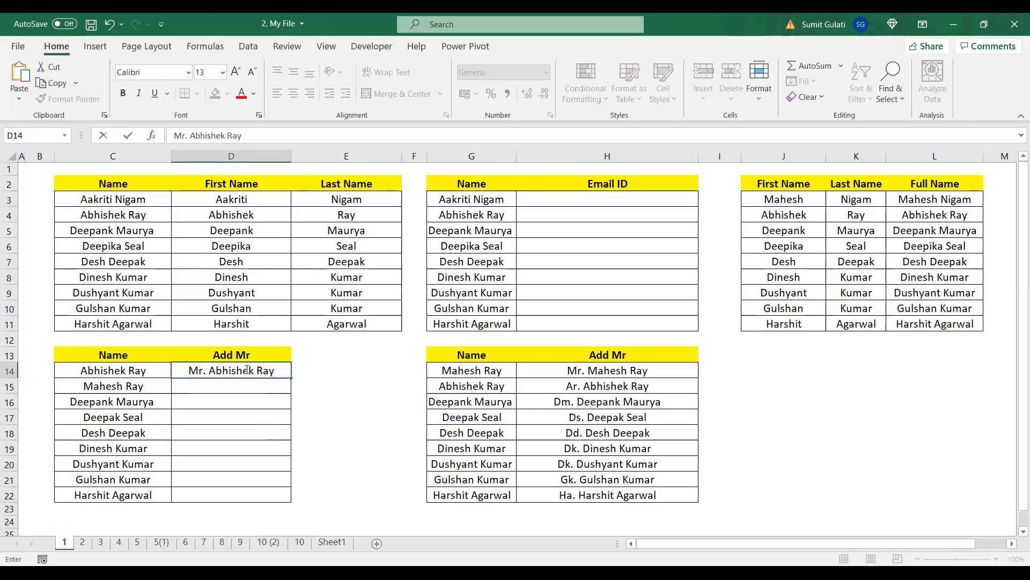
Step: Type the Mr.-prefixed example in D14 and Flash Fill D15:D22 via Home > Fill, changing 8 cells
{"action": "key", "text": "Return"}
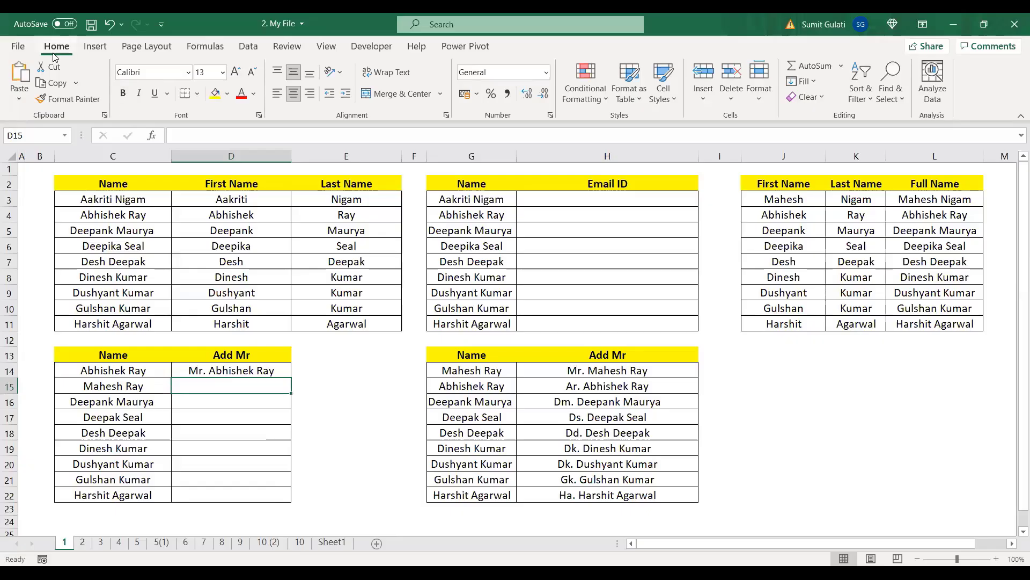
{"action": "left_click", "coordinate": [801, 81]}
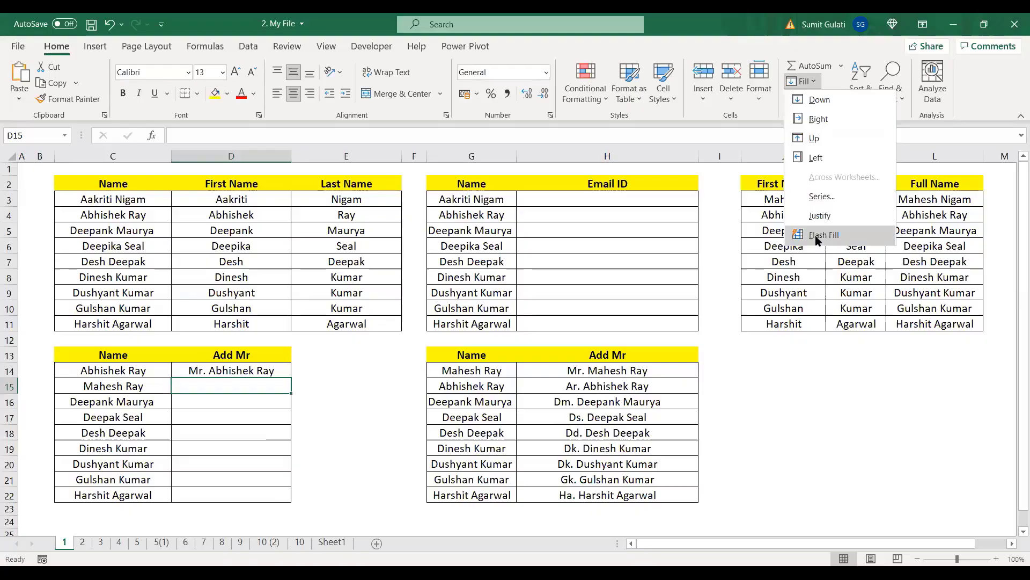
{"action": "left_click", "coordinate": [817, 236]}
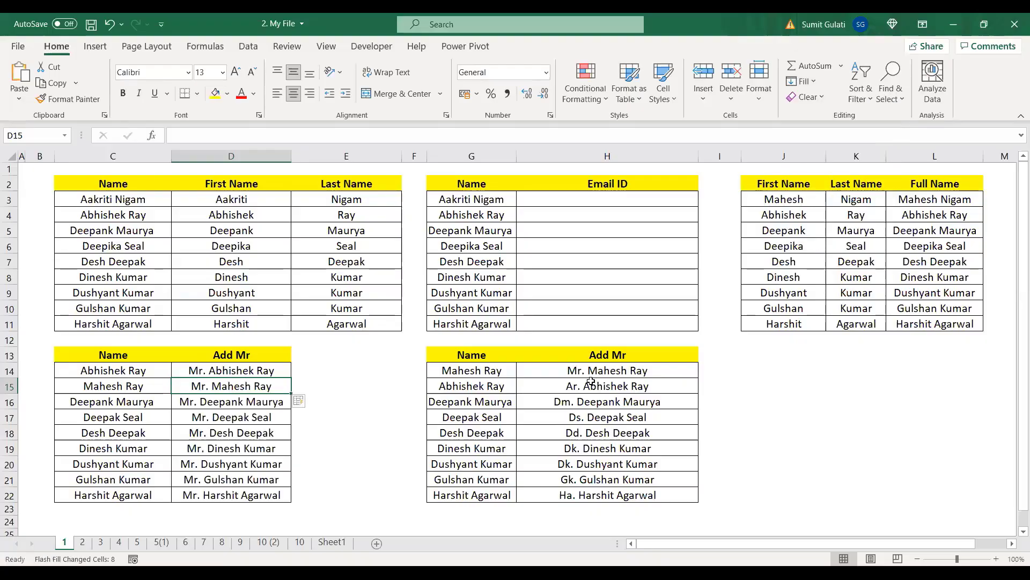
{"action": "left_click", "coordinate": [612, 369]}
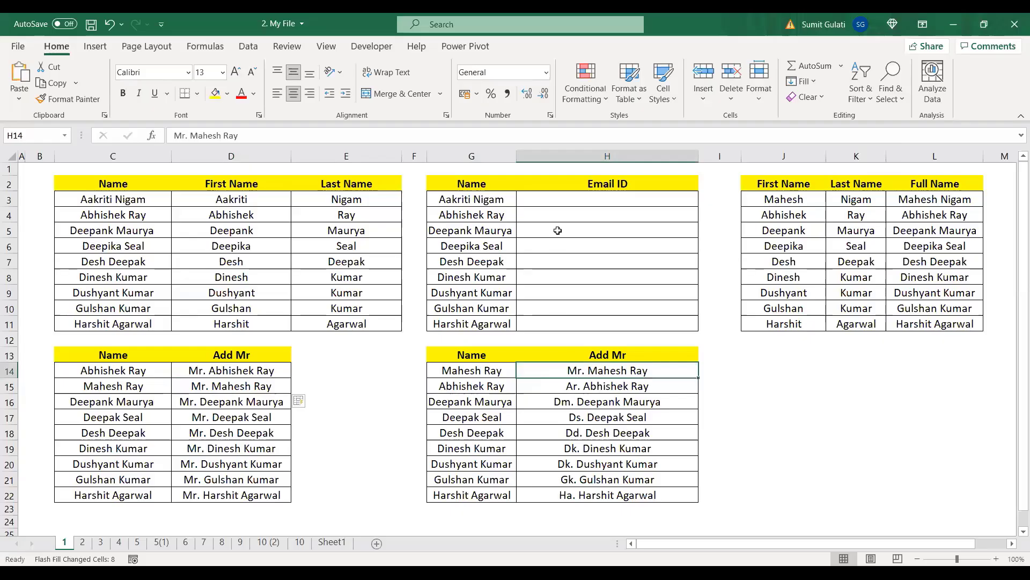
{"action": "left_click", "coordinate": [605, 202]}
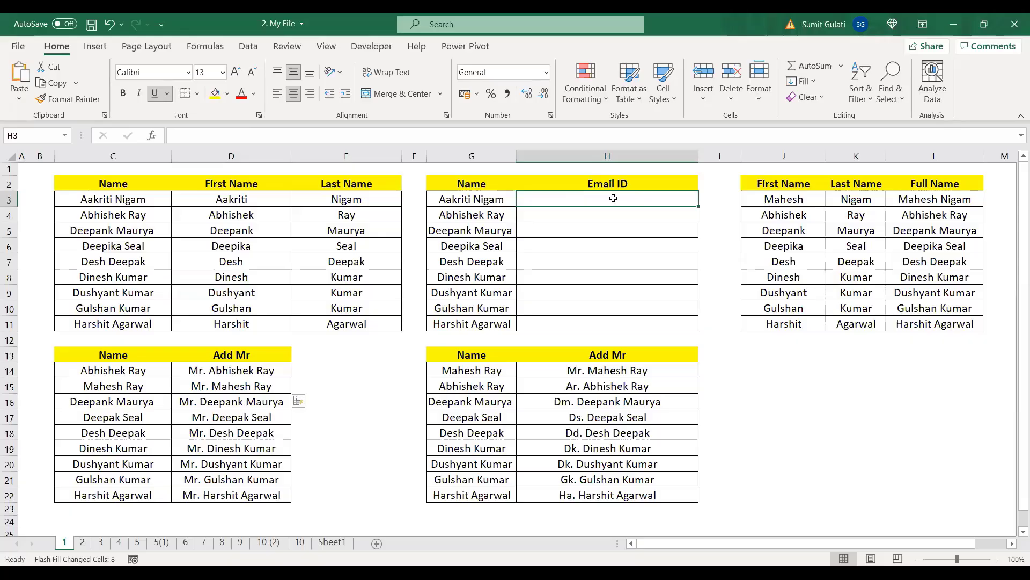
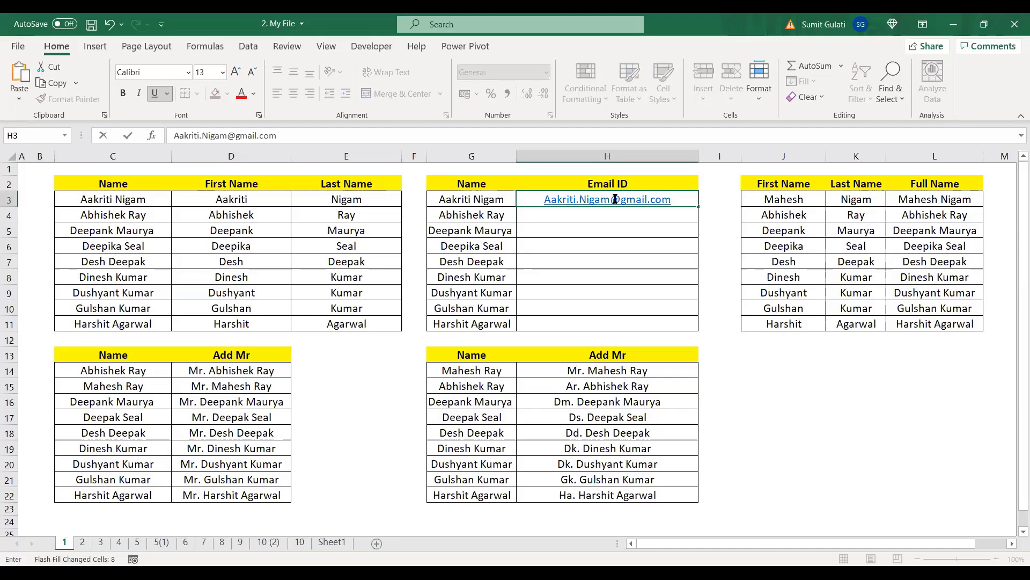
{"action": "key", "text": "Return"}
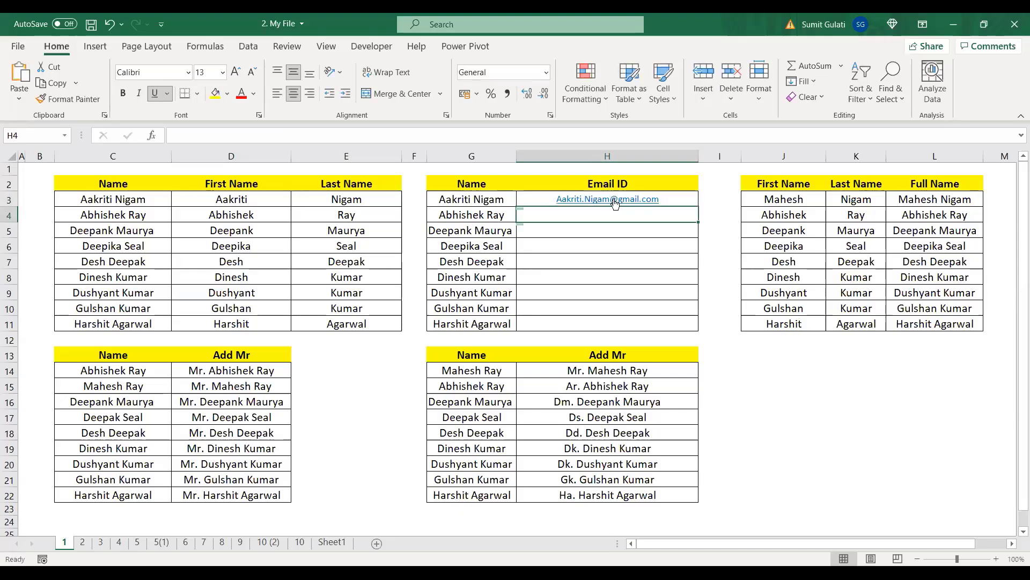
{"action": "key", "text": "ctrl+e"}
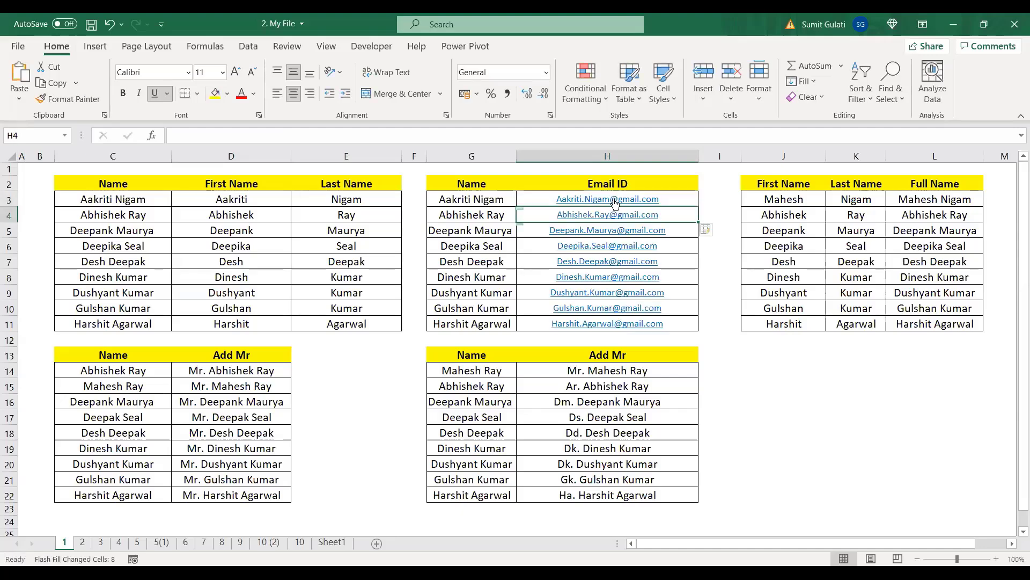
{"action": "key", "text": "ctrl+z"}
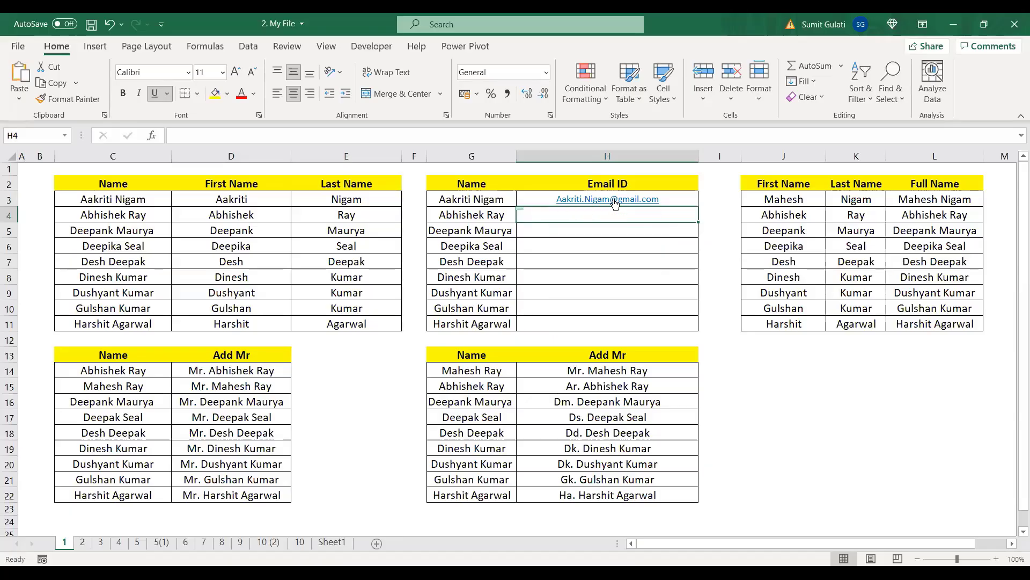
{"action": "key", "text": "Up"}
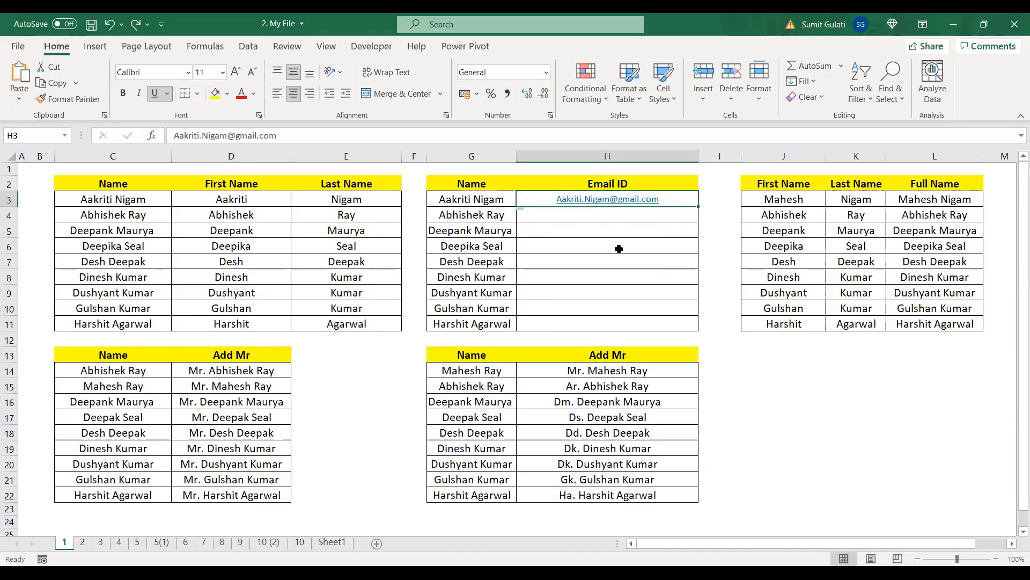
{"action": "key", "text": "BackSpace"}
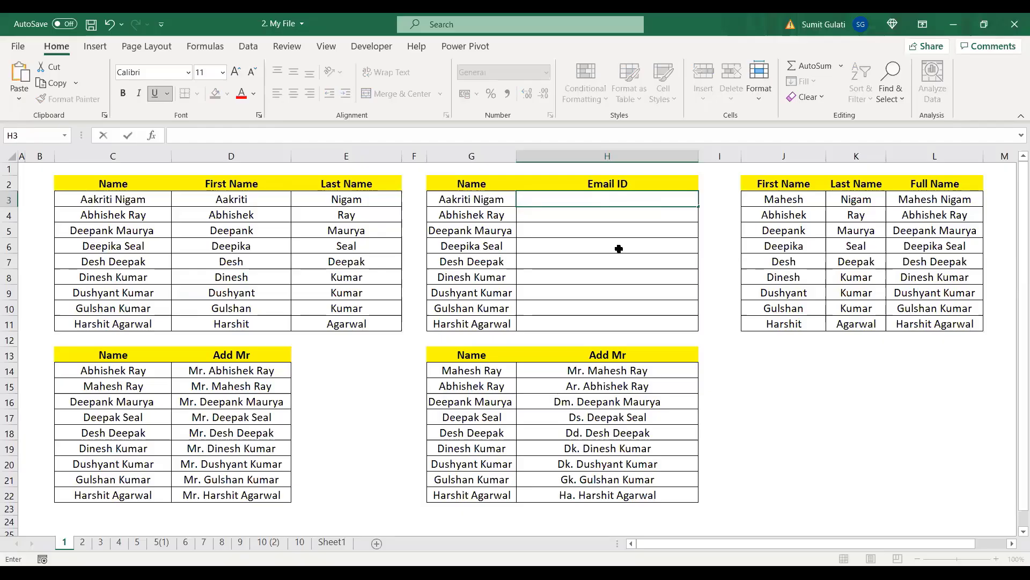
Step: Enter the first person's Gmail address in H3 and Flash Fill matching addresses into H4:H11
{"action": "left_click", "coordinate": [618, 248]}
{"action": "left_click", "coordinate": [608, 198]}
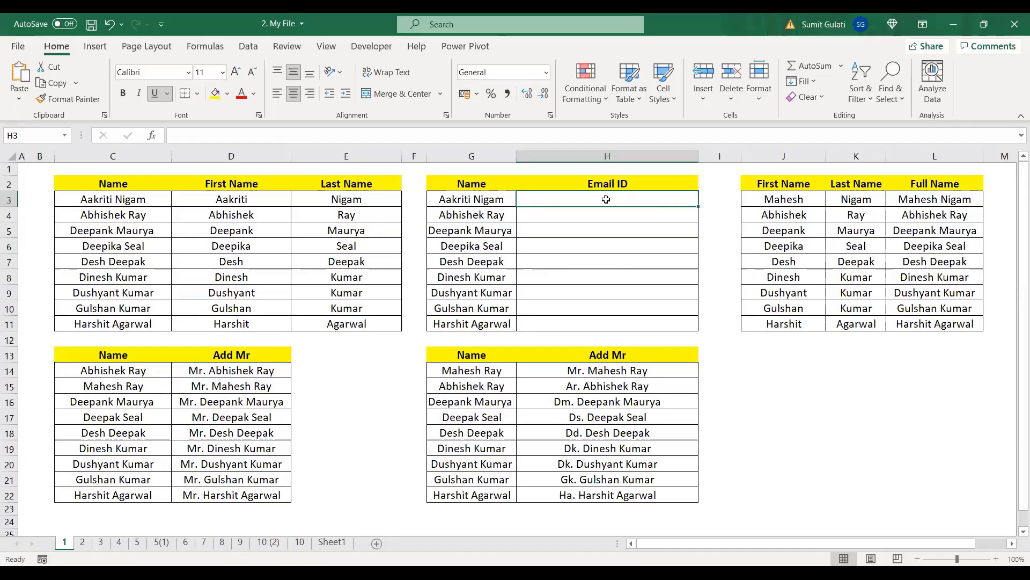
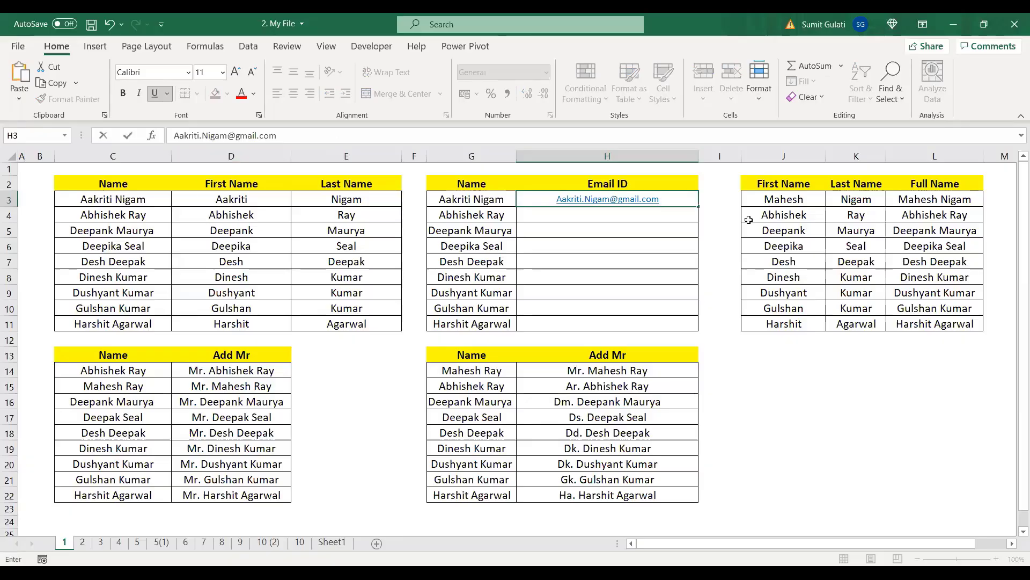
{"action": "key", "text": "Return"}
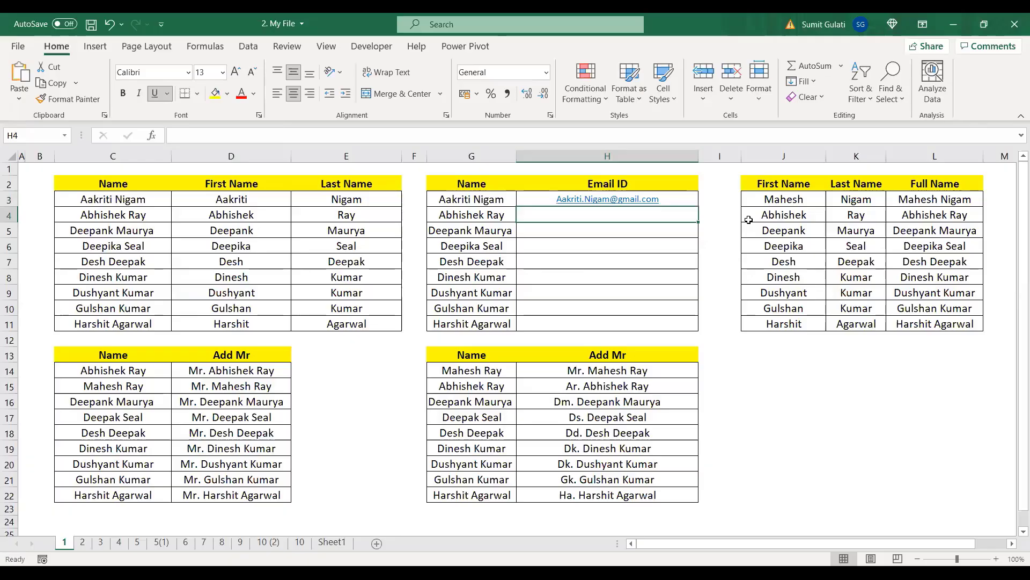
{"action": "key", "text": "ctrl+e"}
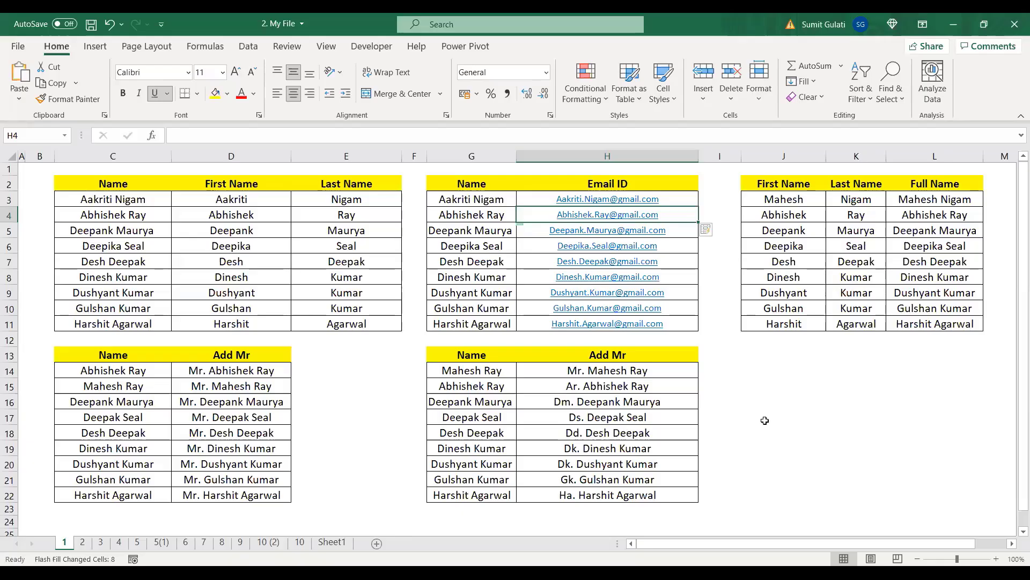
{"action": "key", "text": "alt+Tab"}
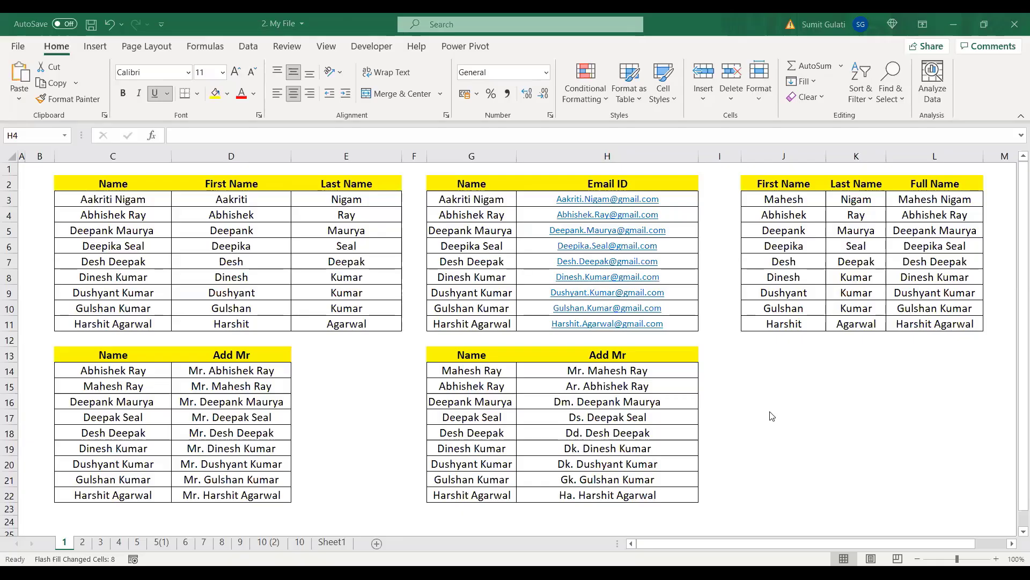
{"action": "left_click", "coordinate": [82, 543]}
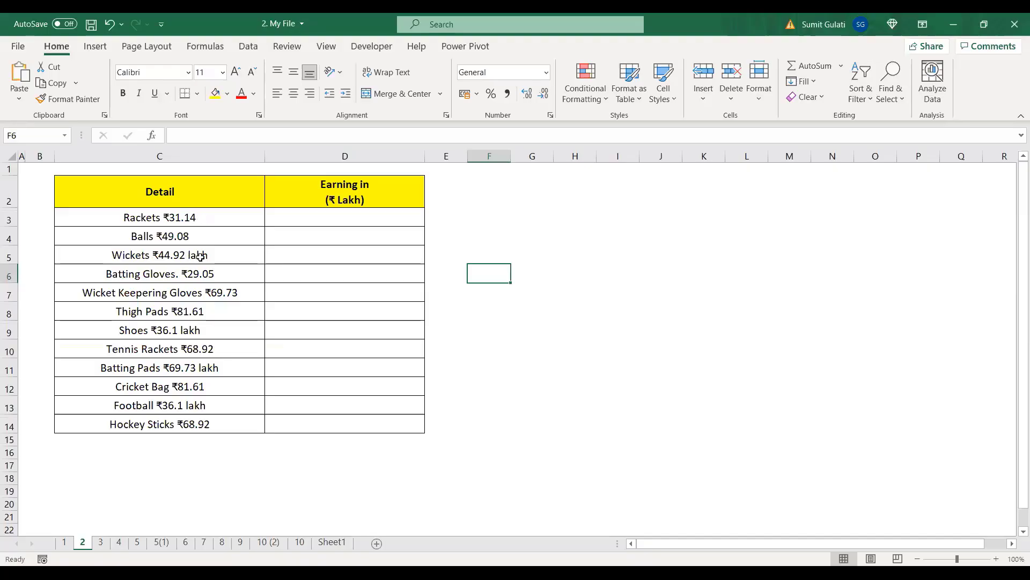
{"action": "left_click", "coordinate": [363, 218]}
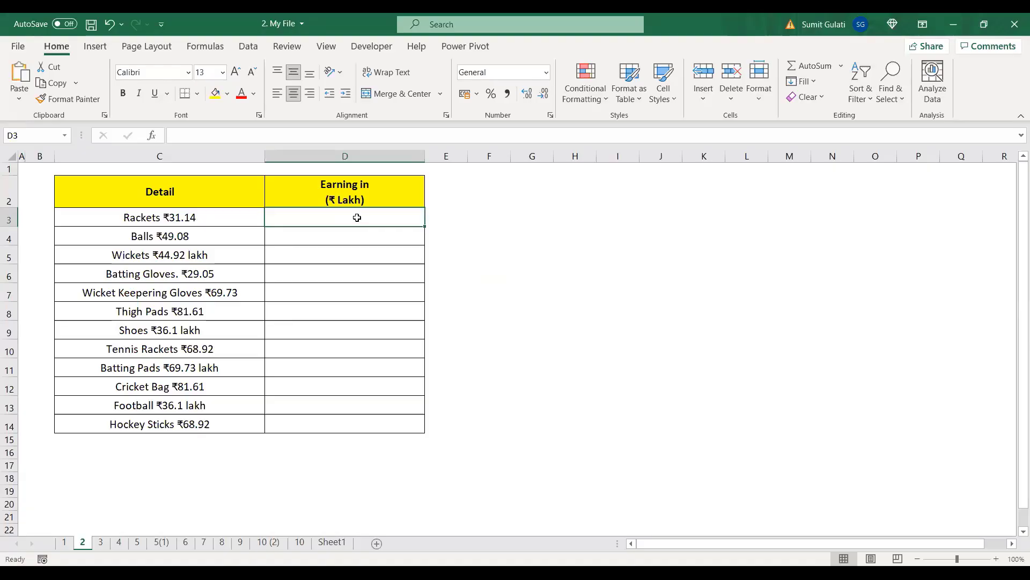
{"action": "type", "text": "3"}
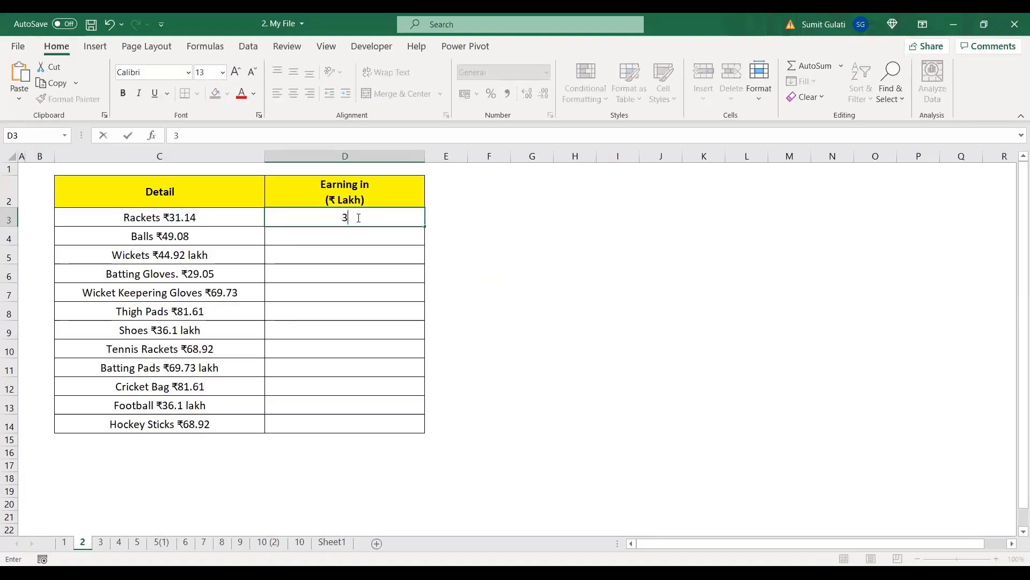
{"action": "type", "text": "1.14"}
{"action": "key", "text": "Return"}
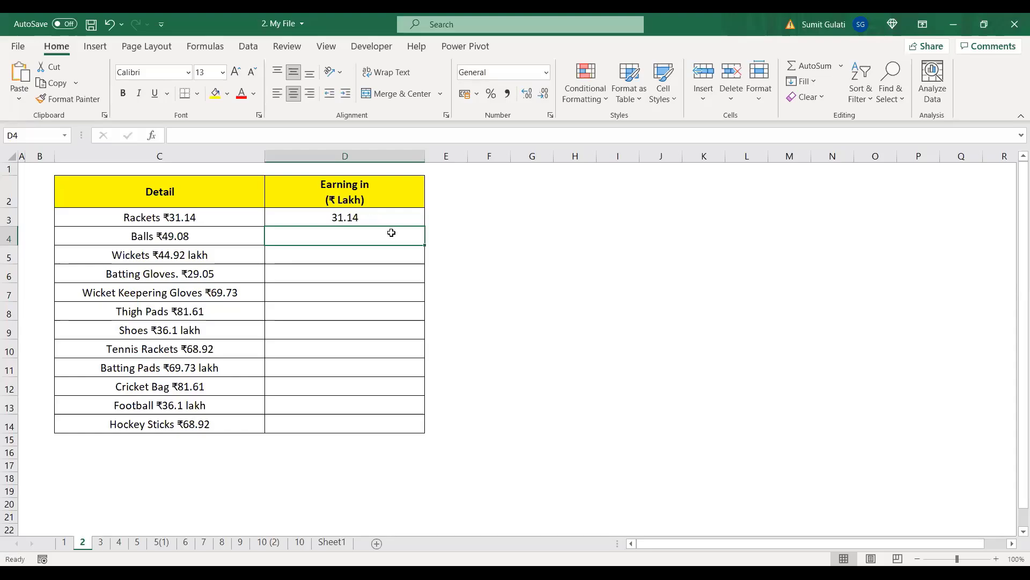
{"action": "key", "text": "ctrl+e"}
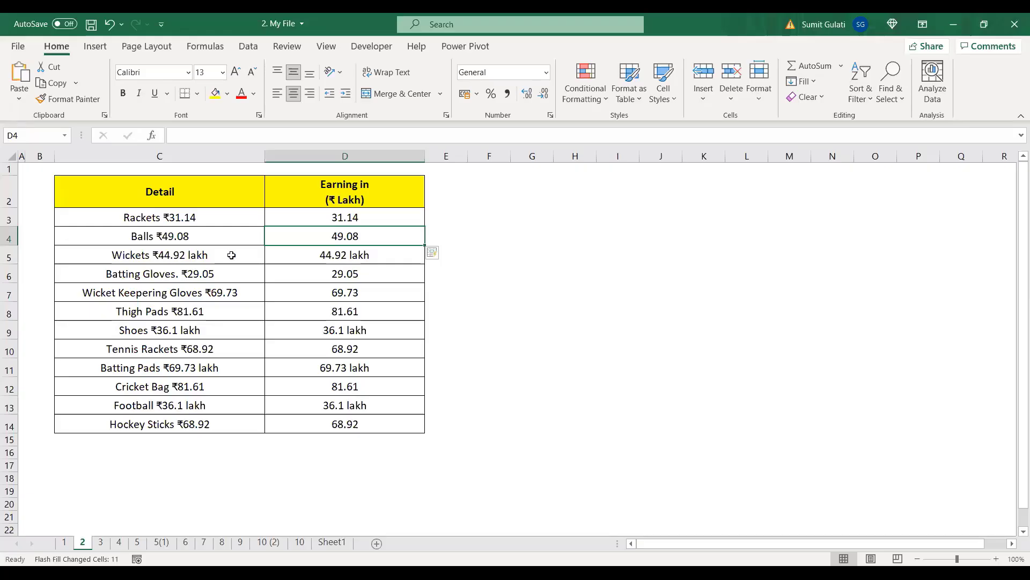
{"action": "left_click", "coordinate": [386, 256]}
{"action": "double_click", "coordinate": [386, 256]}
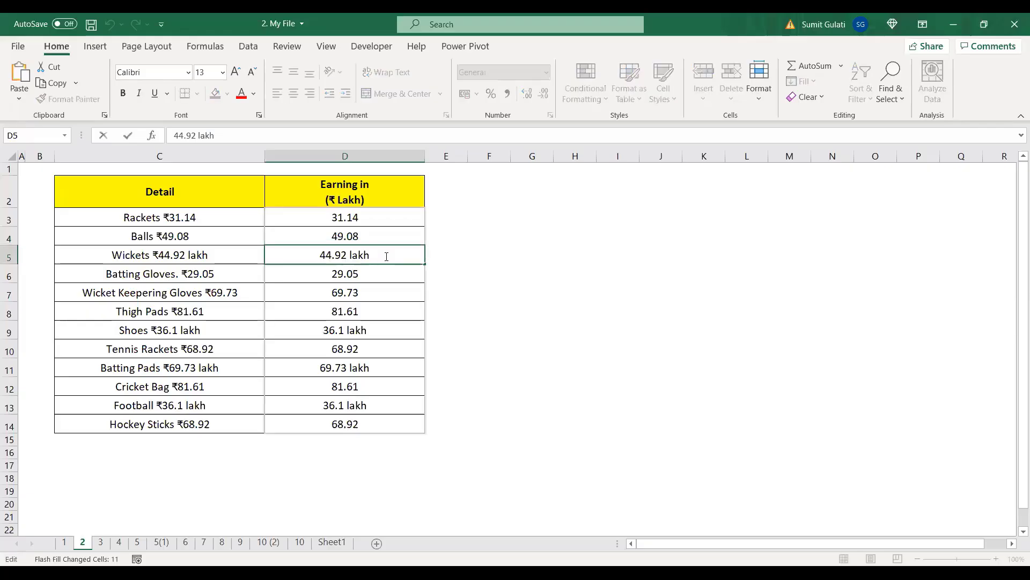
{"action": "key", "text": "BackSpace"}
{"action": "key", "text": "BackSpace"}
{"action": "key", "text": "BackSpace"}
{"action": "key", "text": "BackSpace"}
{"action": "key", "text": "BackSpace"}
{"action": "key", "text": "Return"}
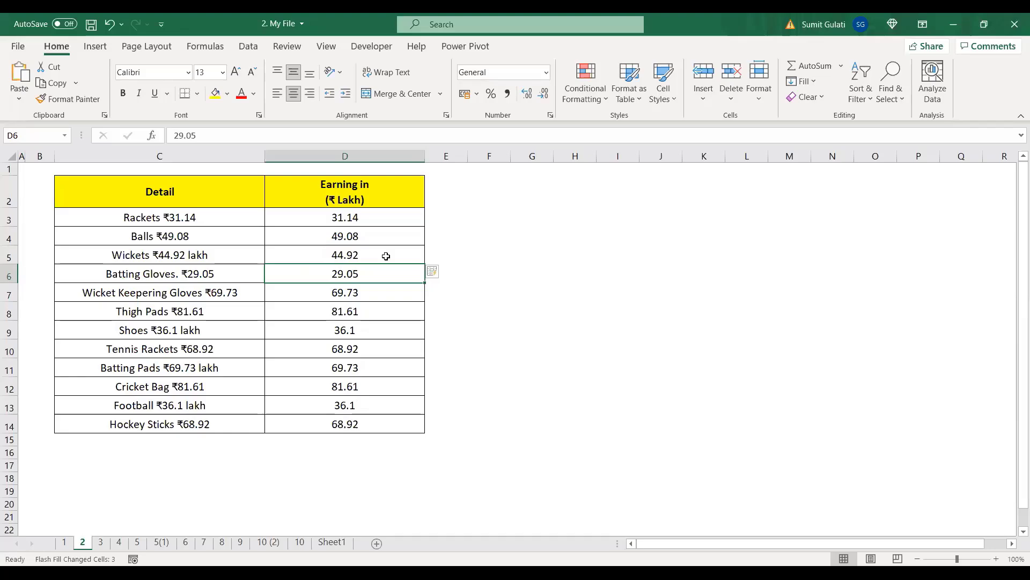
{"action": "left_click_drag", "start_coordinate": [379, 220], "coordinate": [382, 427]}
{"action": "key", "text": "Delete"}
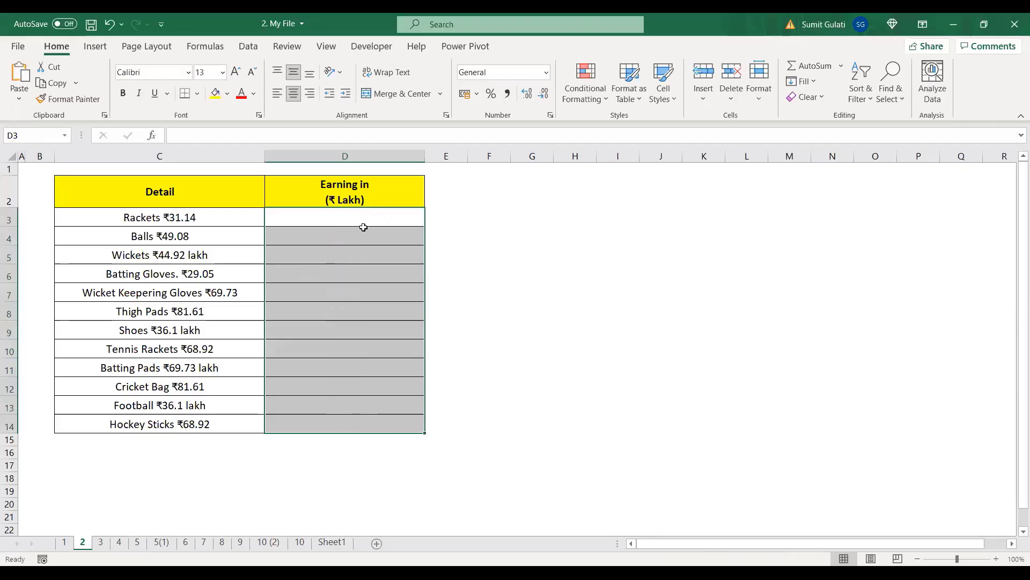
Step: Enter 31.14 in D3 and Flash Fill the rest of the Earning column with Ctrl+E
{"action": "left_click", "coordinate": [377, 216]}
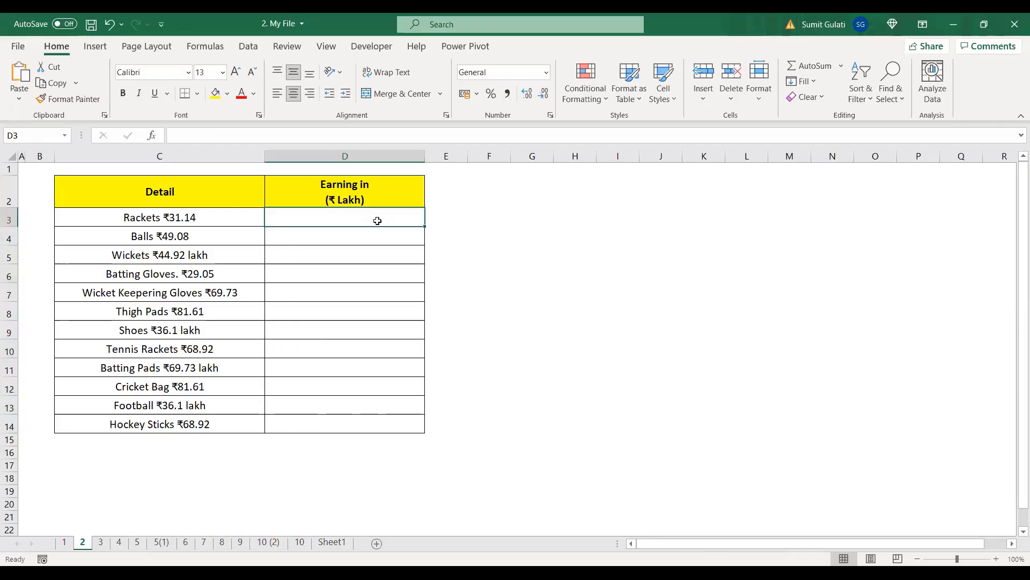
{"action": "type", "text": "31.14"}
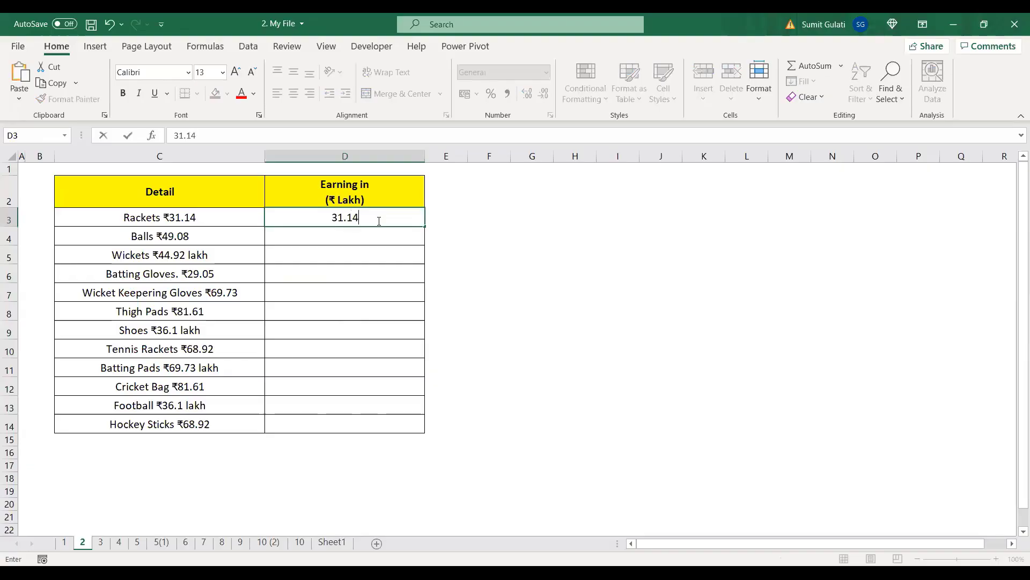
{"action": "key", "text": "Return"}
{"action": "key", "text": "ctrl+e"}
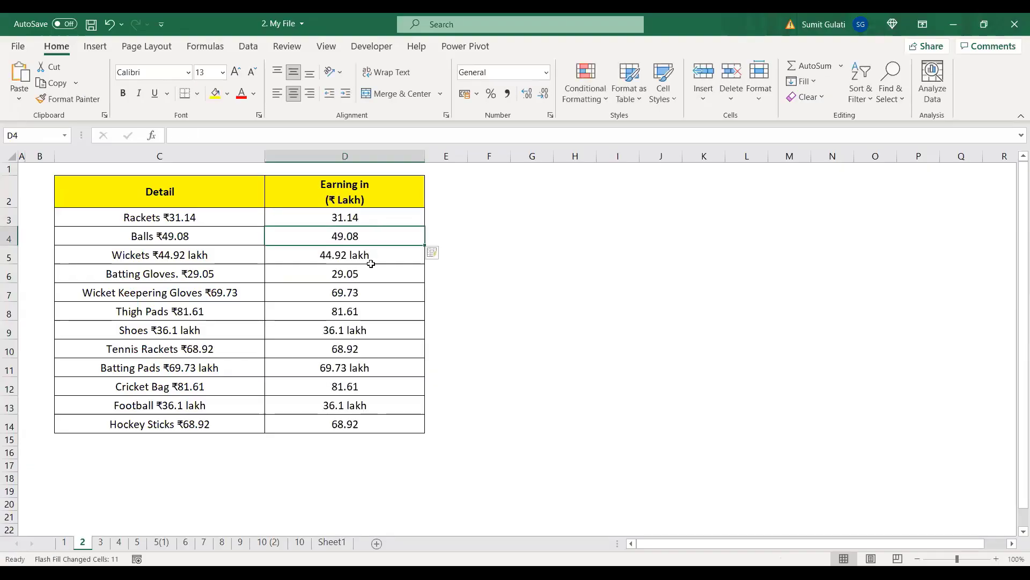
Step: Strip 'lakh' from D5, then undo that correction and select D3:D14
{"action": "left_click", "coordinate": [386, 256]}
{"action": "double_click", "coordinate": [379, 254]}
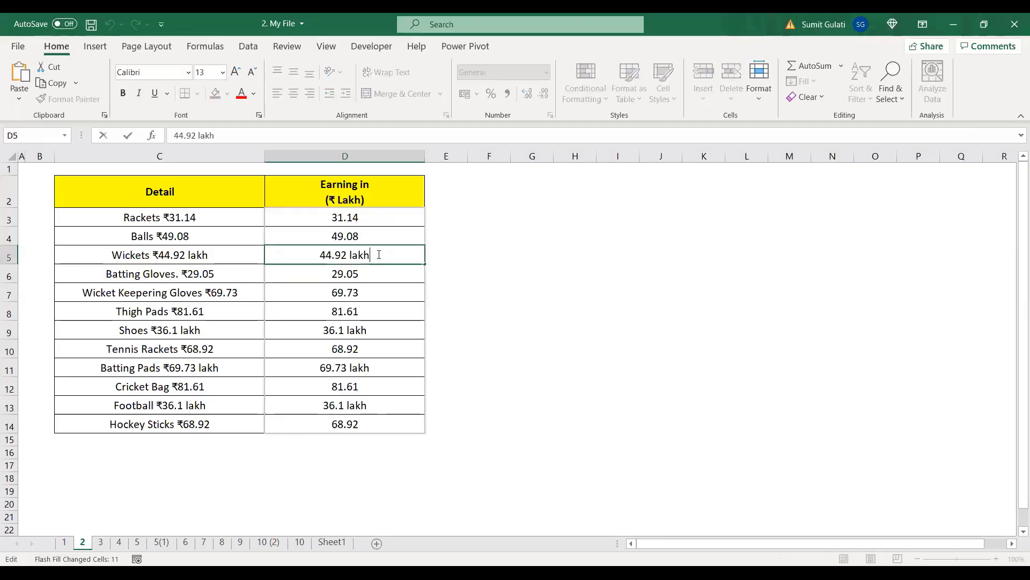
{"action": "key", "text": "BackSpace"}
{"action": "key", "text": "BackSpace"}
{"action": "key", "text": "BackSpace"}
{"action": "key", "text": "BackSpace"}
{"action": "key", "text": "BackSpace"}
{"action": "key", "text": "Return"}
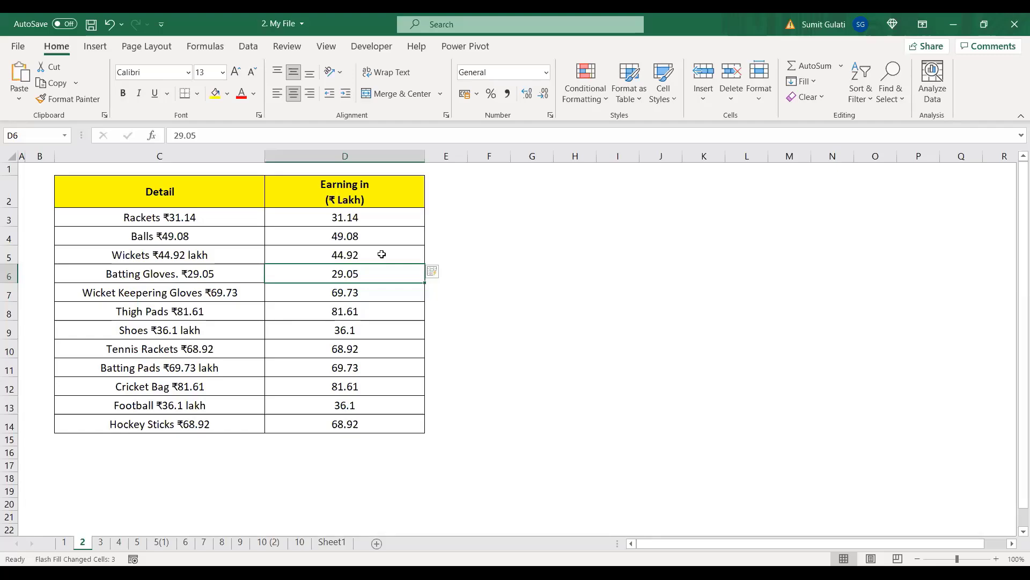
{"action": "key", "text": "ctrl+z"}
{"action": "left_click", "coordinate": [347, 219]}
{"action": "left_click_drag", "start_coordinate": [347, 219], "coordinate": [352, 424]}
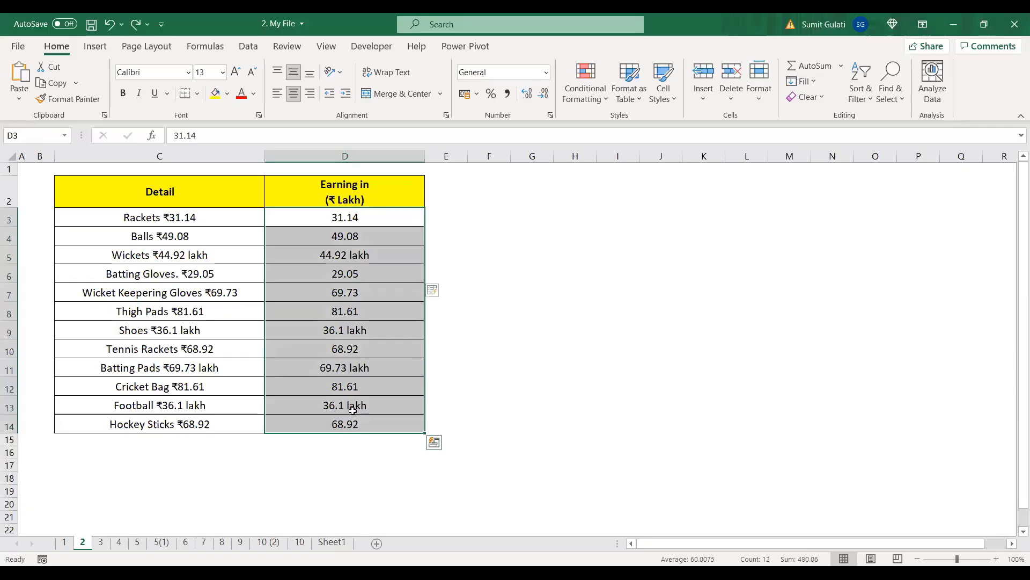
Step: Clear D3:D14, refill it from a 31.14 example in D3 with Ctrl+E, and strip 'lakh' from D5
{"action": "key", "text": "Delete"}
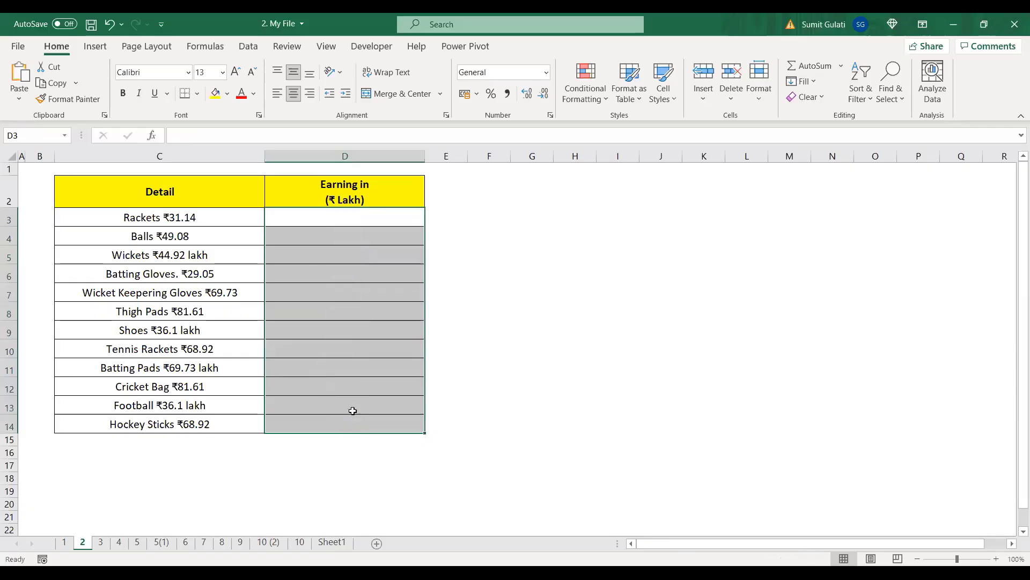
{"action": "left_click", "coordinate": [611, 257]}
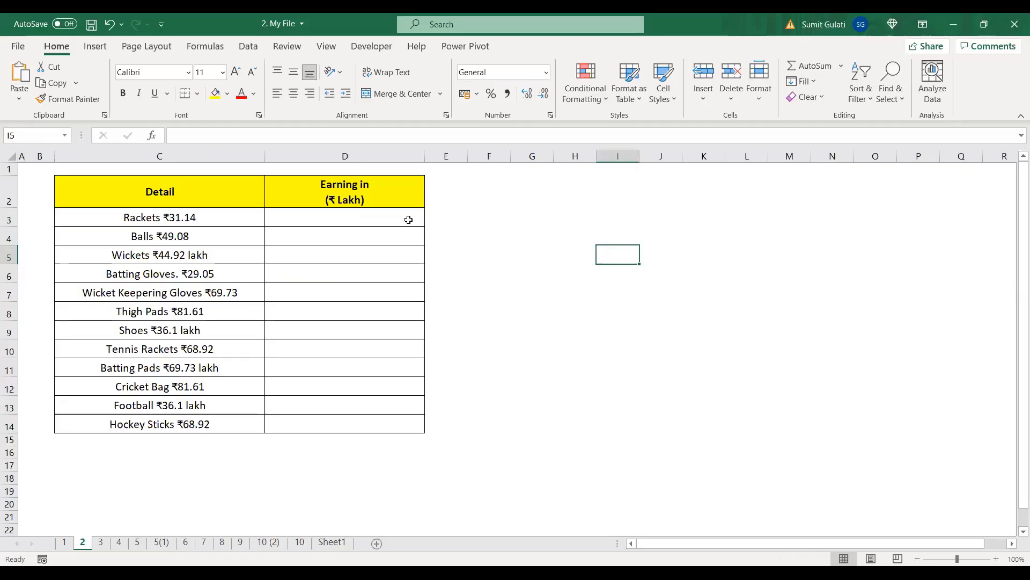
{"action": "left_click", "coordinate": [351, 215]}
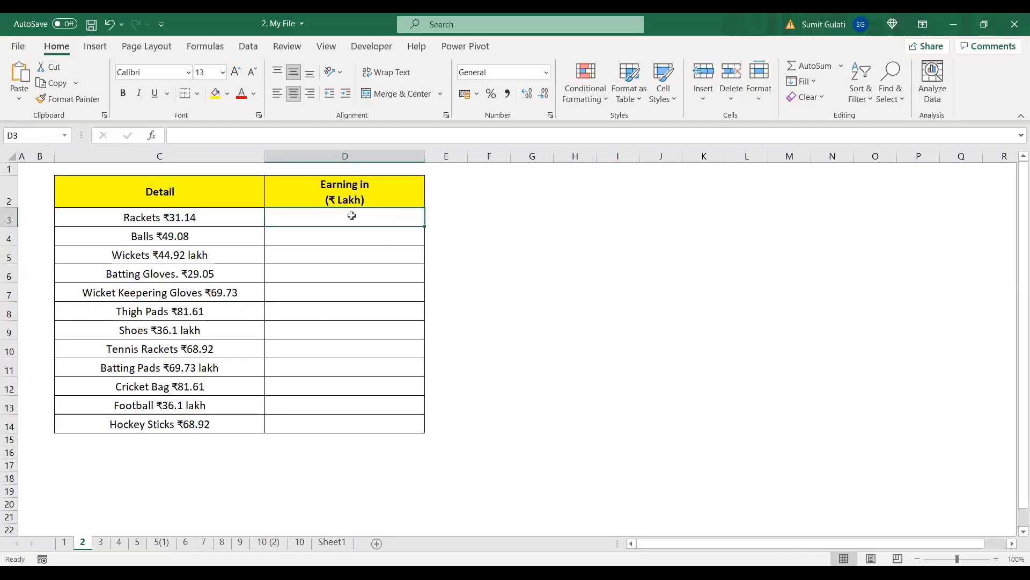
{"action": "type", "text": "31.14"}
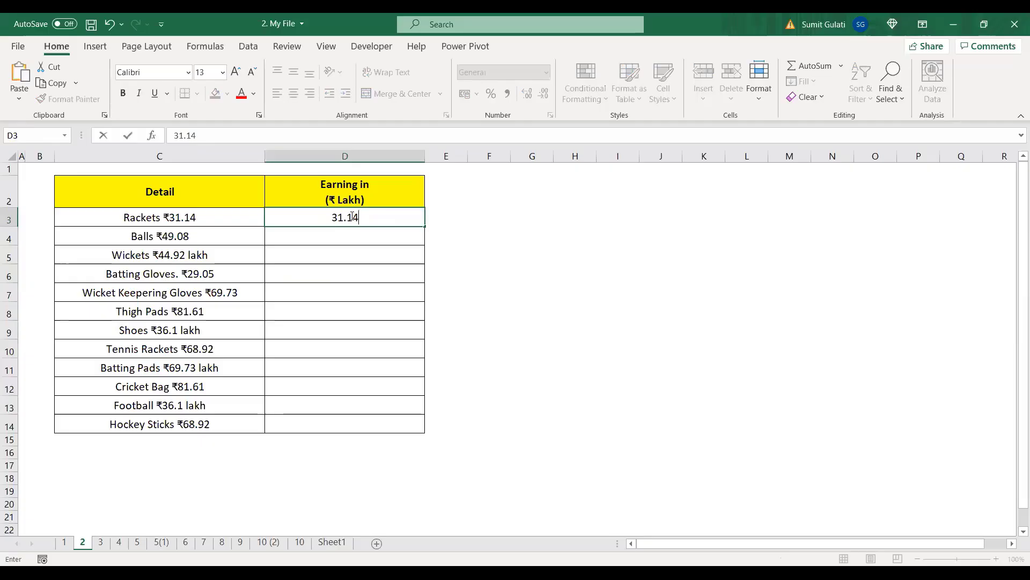
{"action": "key", "text": "Return"}
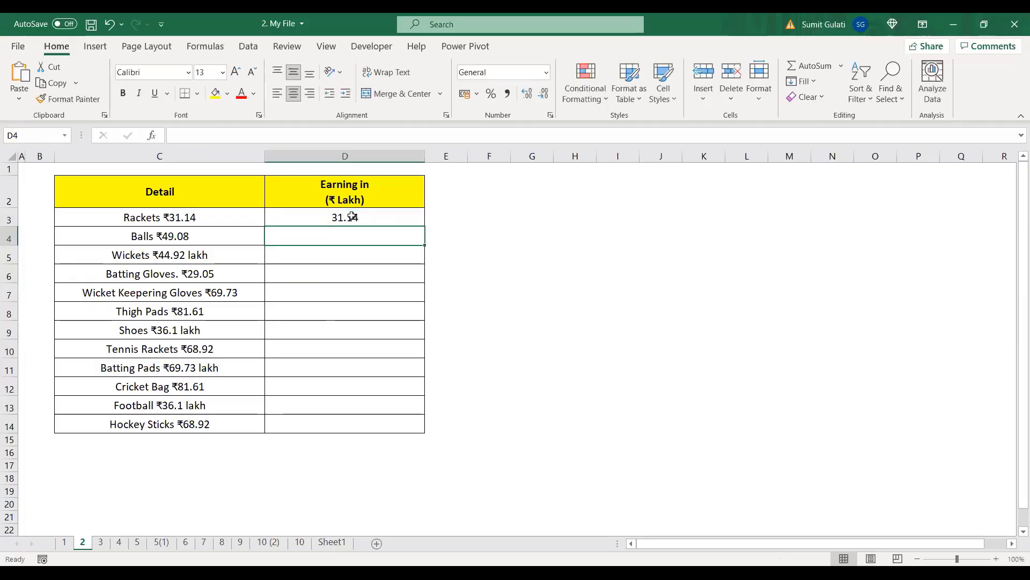
{"action": "key", "text": "ctrl+e"}
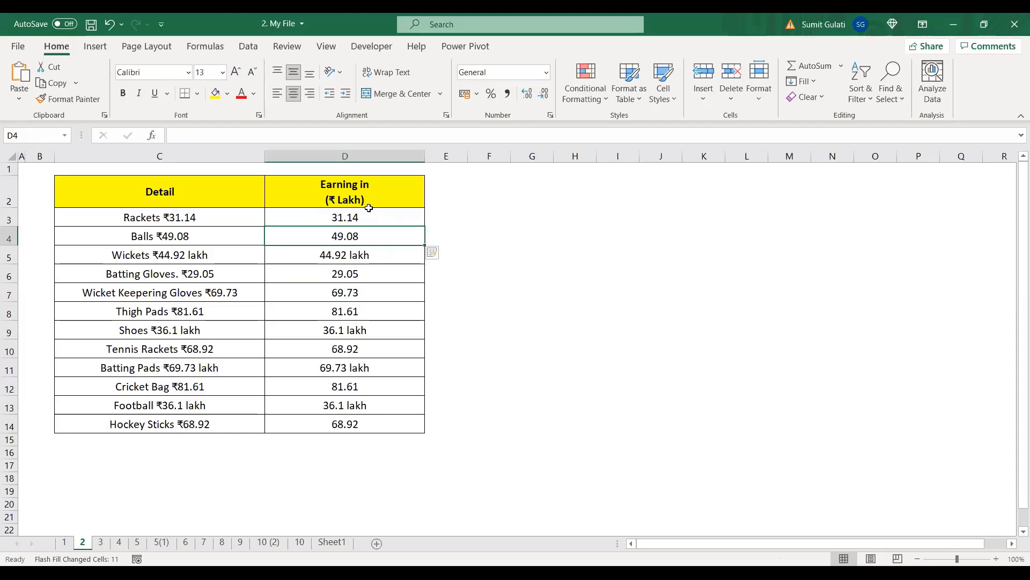
{"action": "double_click", "coordinate": [385, 257]}
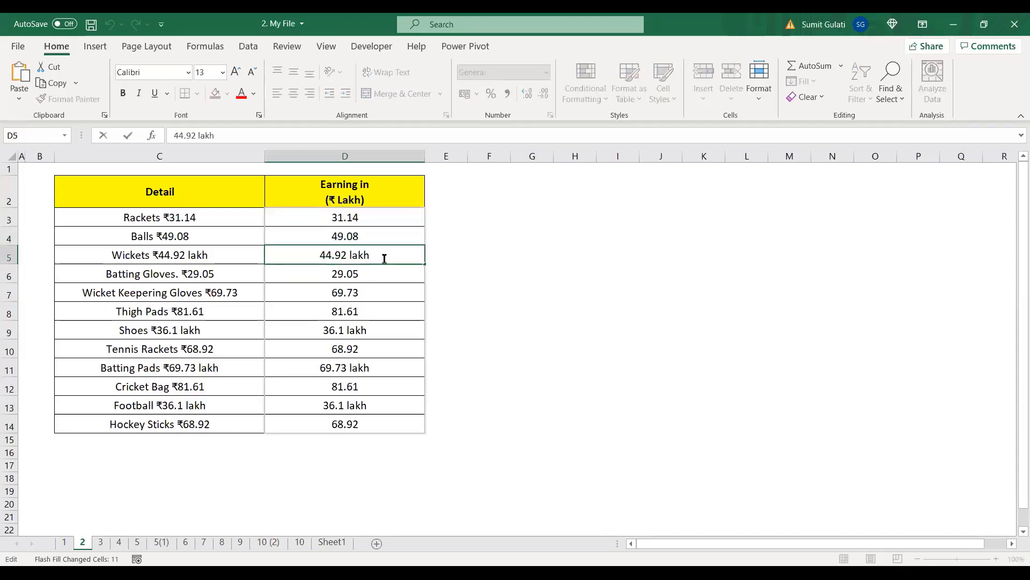
{"action": "key", "text": "BackSpace"}
{"action": "key", "text": "BackSpace"}
{"action": "key", "text": "BackSpace"}
{"action": "key", "text": "BackSpace"}
{"action": "key", "text": "BackSpace"}
{"action": "key", "text": "Return"}
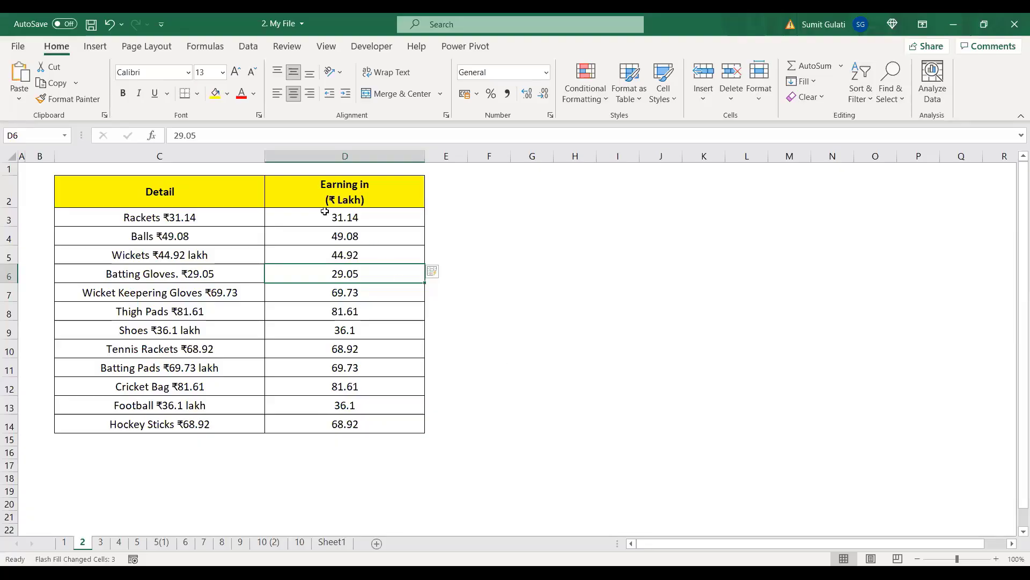
Step: Clear the column again, refill it via Home > Fill > Flash Fill from 31.14, and set D5 to 44.92
{"action": "left_click_drag", "start_coordinate": [343, 219], "coordinate": [349, 426]}
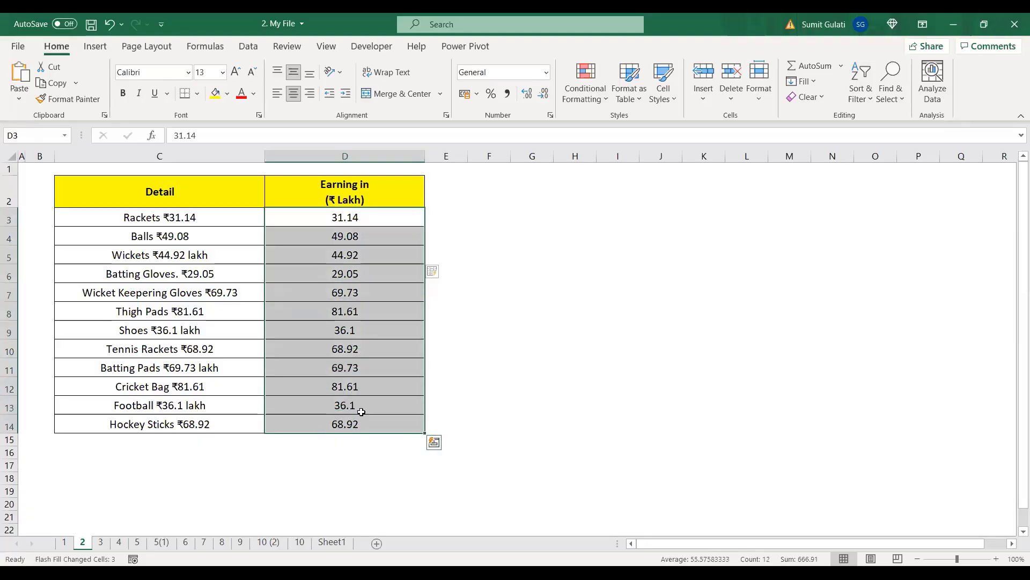
{"action": "key", "text": "Delete"}
{"action": "left_click", "coordinate": [348, 217]}
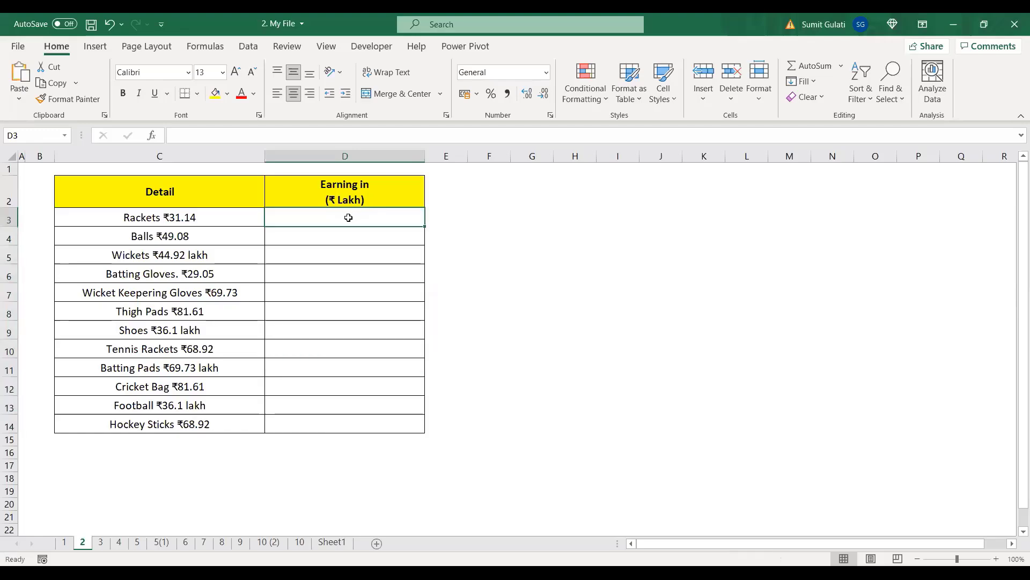
{"action": "type", "text": "31"}
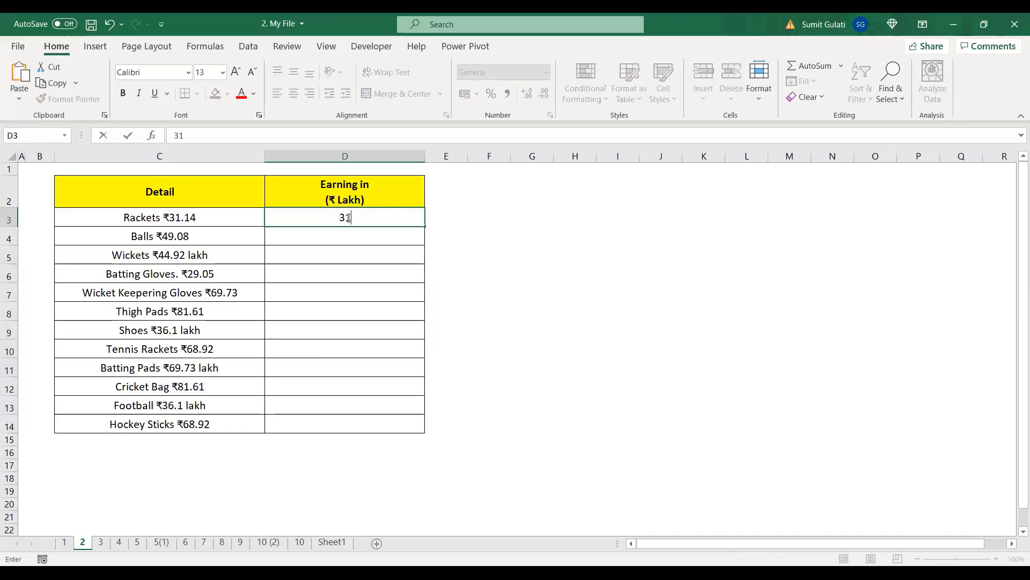
{"action": "type", "text": ".14"}
{"action": "key", "text": "Return"}
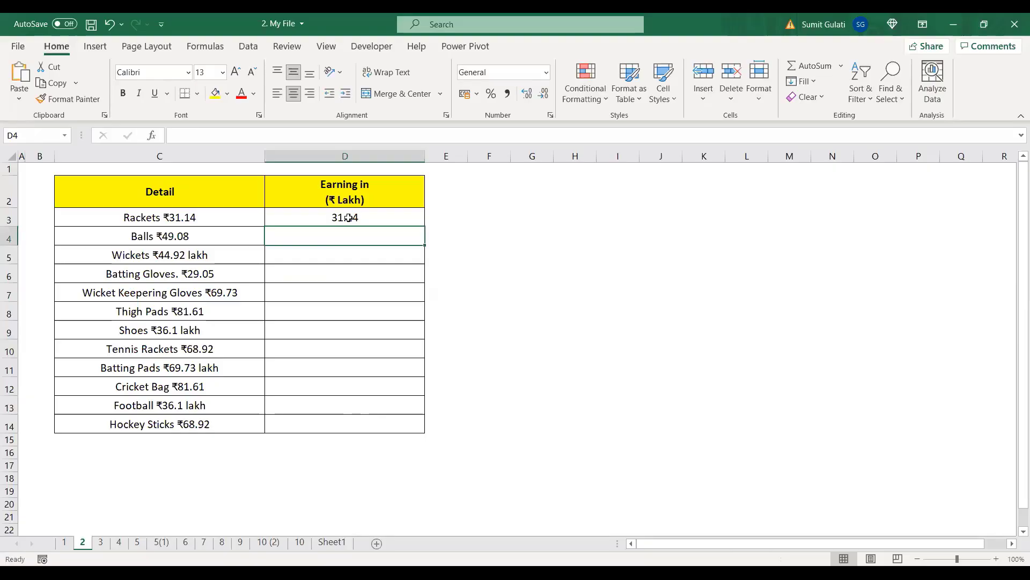
{"action": "left_click", "coordinate": [798, 83]}
{"action": "left_click", "coordinate": [820, 238]}
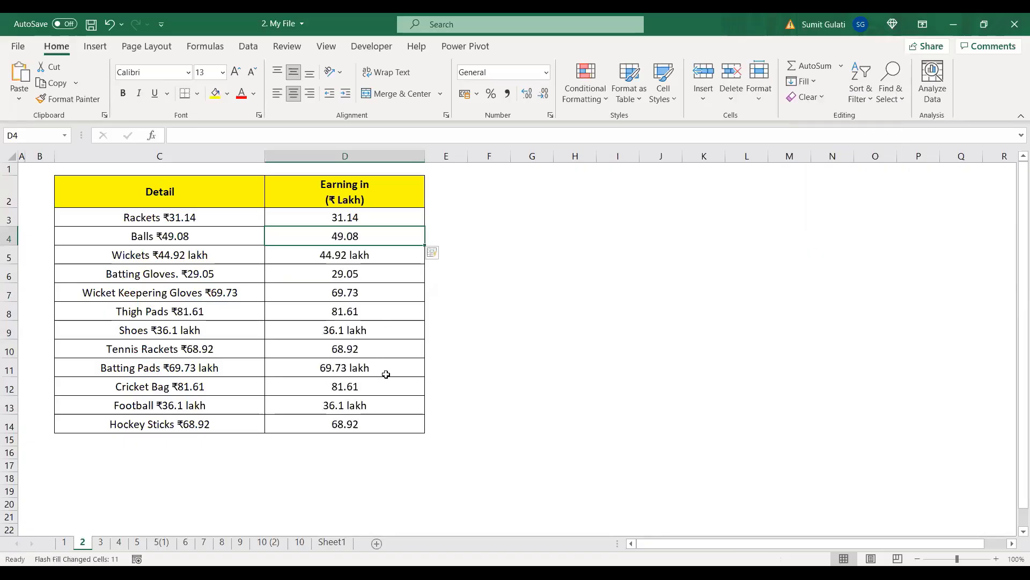
{"action": "double_click", "coordinate": [385, 257]}
{"action": "key", "text": "BackSpace"}
{"action": "key", "text": "BackSpace"}
{"action": "key", "text": "BackSpace"}
{"action": "key", "text": "BackSpace"}
{"action": "key", "text": "BackSpace"}
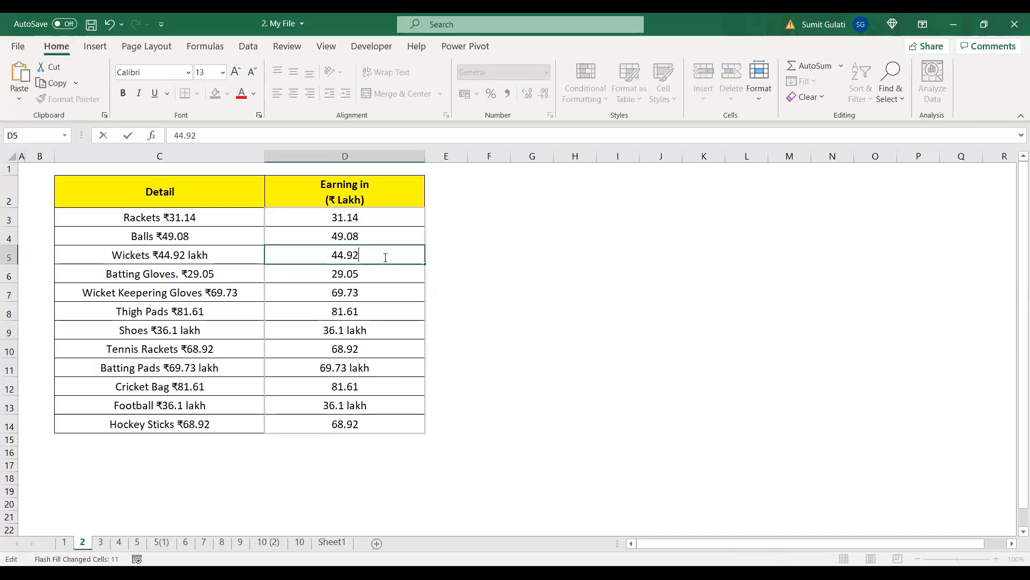
{"action": "key", "text": "Return"}
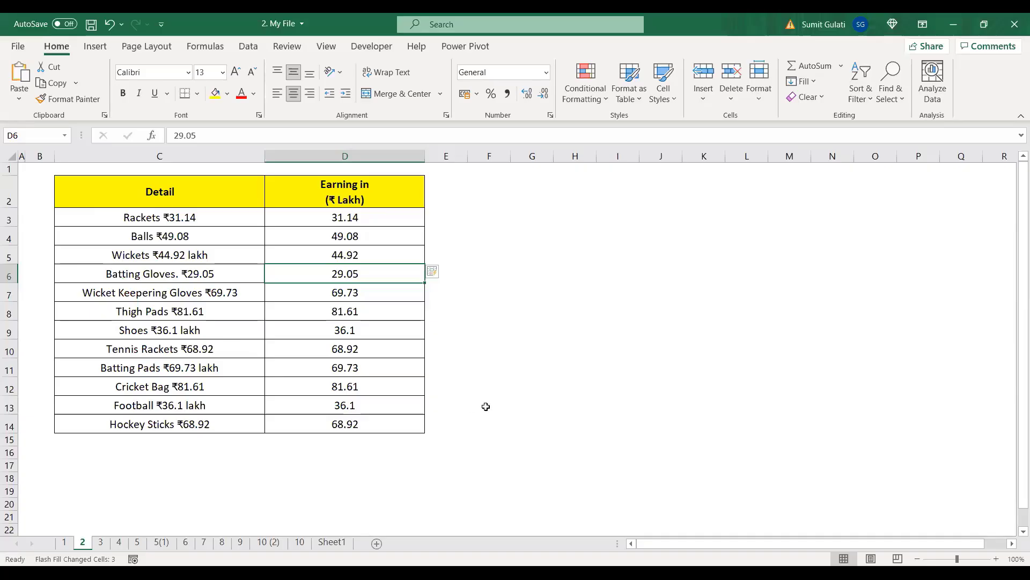
{"action": "left_click", "coordinate": [102, 542]}
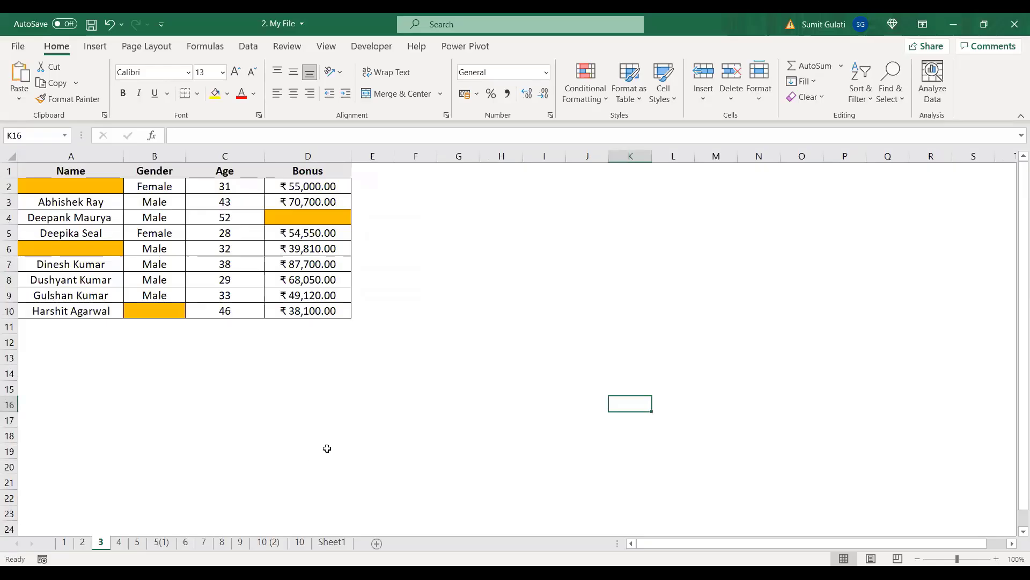
{"action": "left_click", "coordinate": [997, 559]}
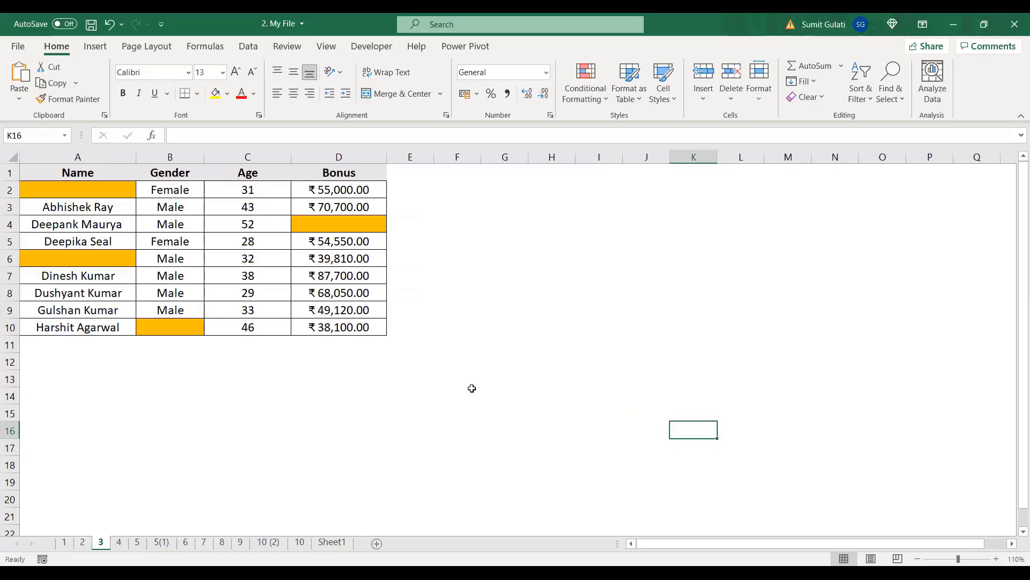
{"action": "left_click", "coordinate": [88, 189]}
{"action": "left_click", "coordinate": [91, 257]}
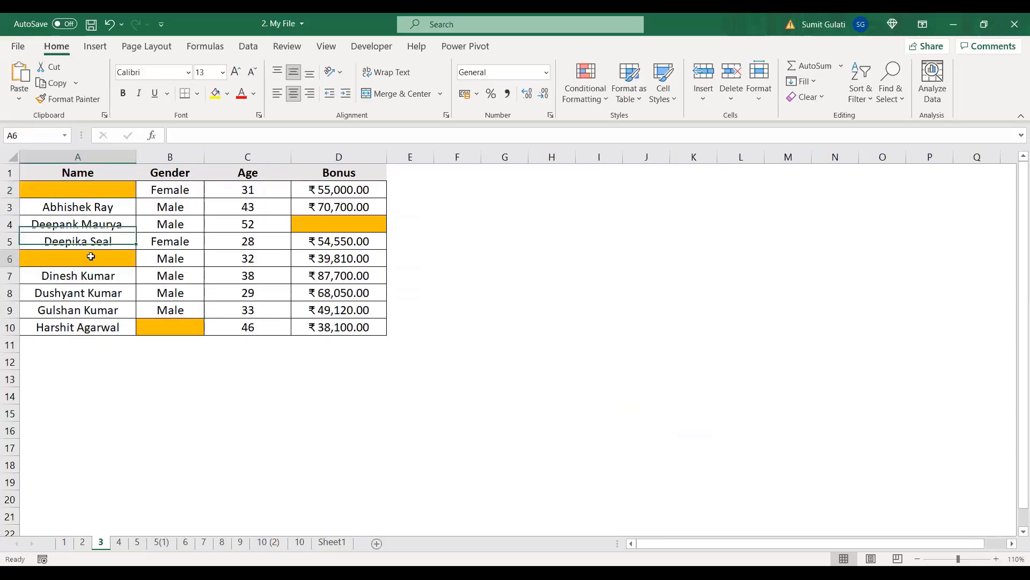
{"action": "left_click", "coordinate": [361, 223]}
{"action": "left_click", "coordinate": [167, 326]}
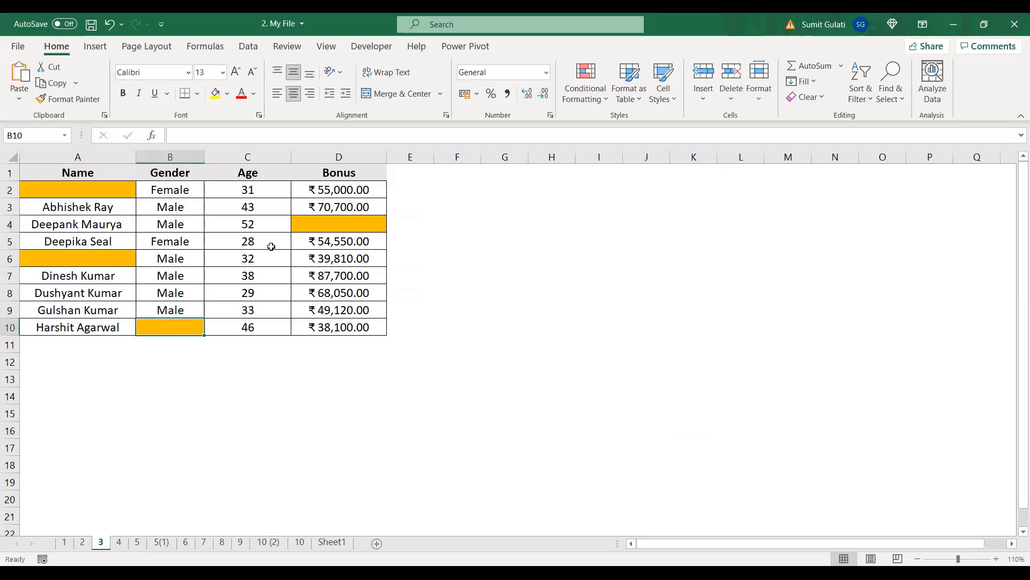
{"action": "left_click", "coordinate": [352, 223]}
{"action": "left_click", "coordinate": [60, 263]}
{"action": "left_click", "coordinate": [84, 191]}
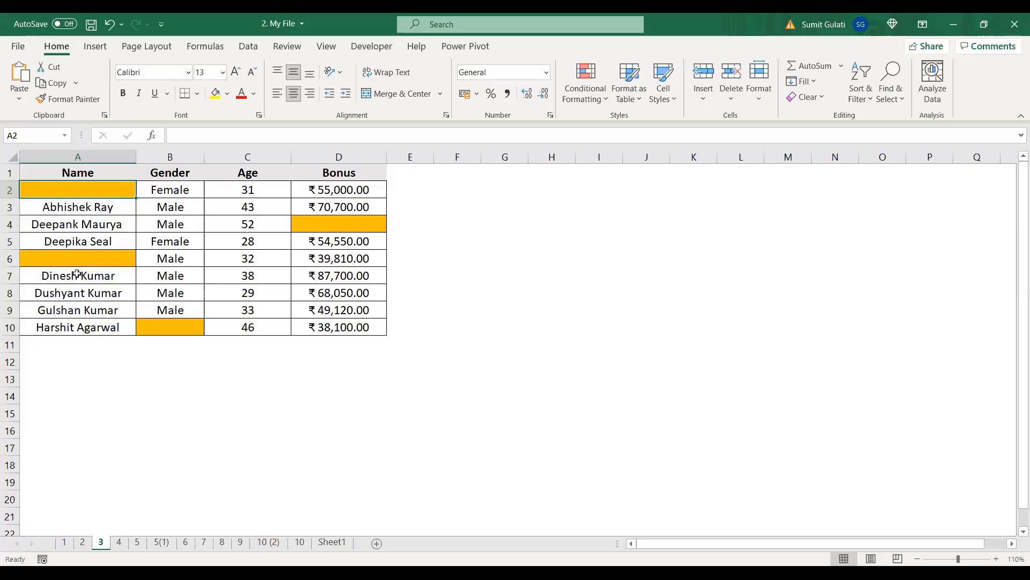
{"action": "left_click", "coordinate": [59, 264]}
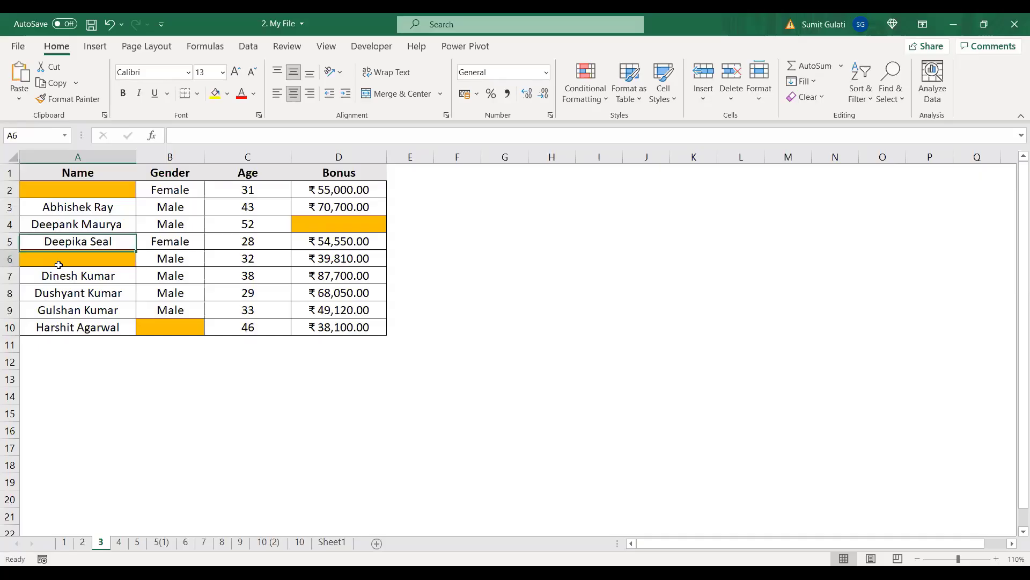
{"action": "left_click", "coordinate": [332, 226]}
{"action": "left_click", "coordinate": [194, 325]}
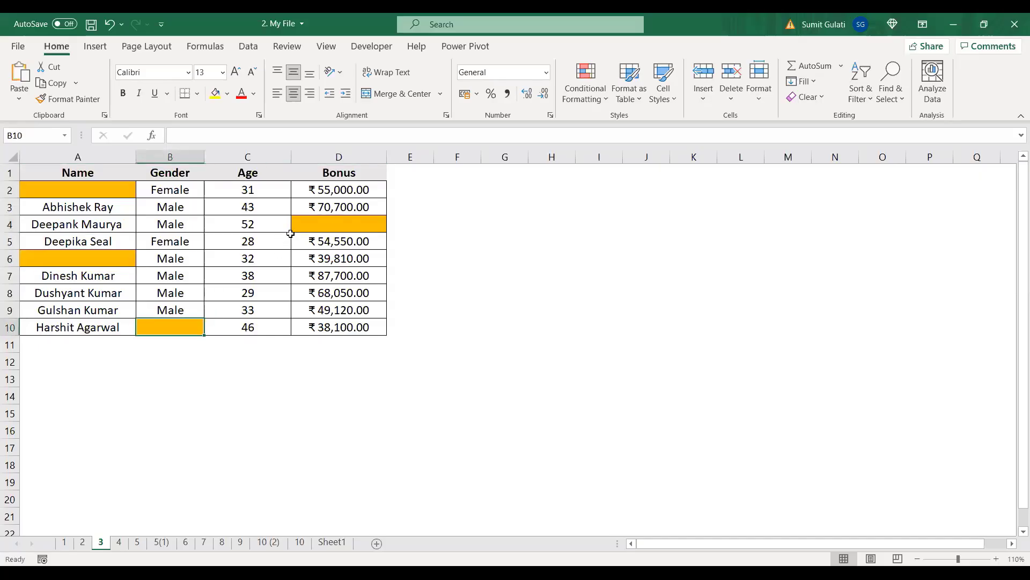
{"action": "left_click", "coordinate": [333, 223]}
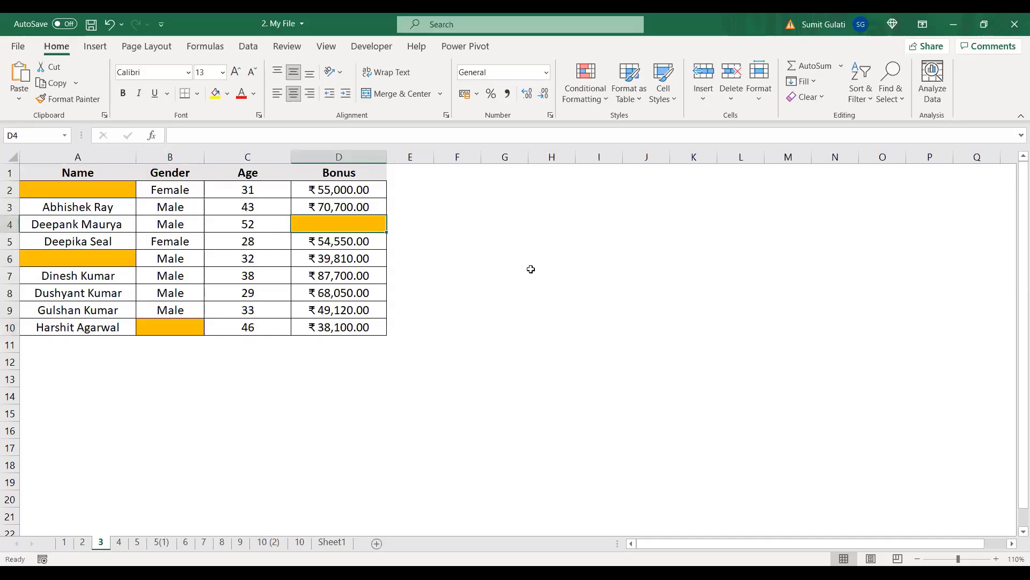
{"action": "left_click", "coordinate": [47, 192]}
{"action": "left_click", "coordinate": [324, 226]}
{"action": "left_click", "coordinate": [71, 259]}
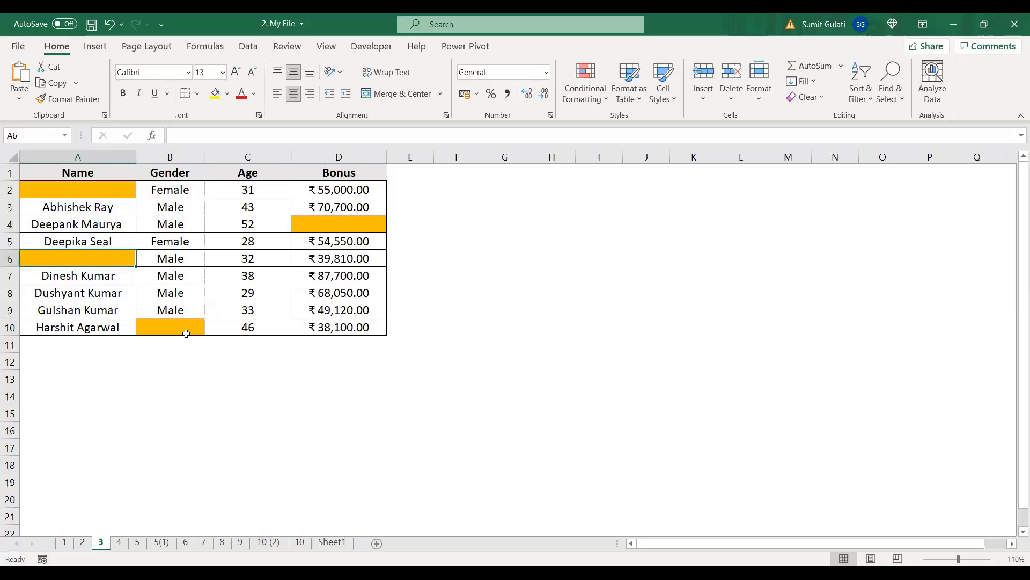
{"action": "left_click", "coordinate": [185, 329]}
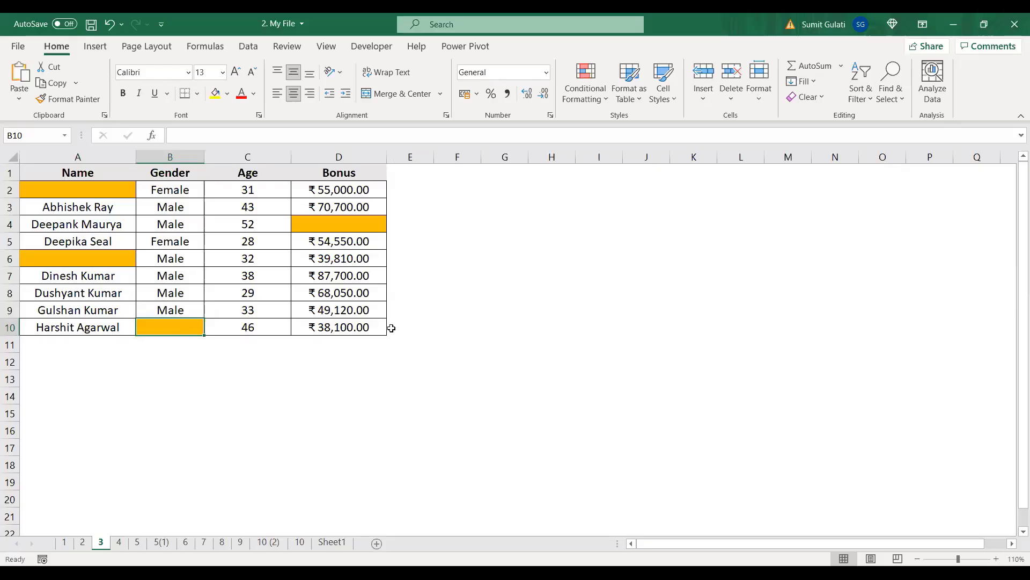
{"action": "left_click", "coordinate": [178, 242]}
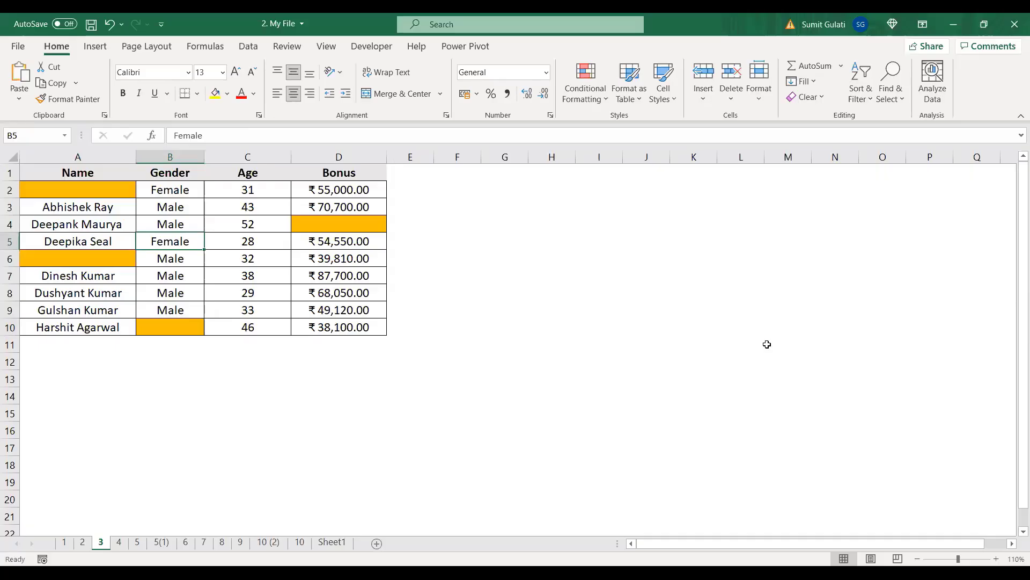
Step: Select all blank cells in the table with Go To Special > Blanks
{"action": "key", "text": "ctrl+g"}
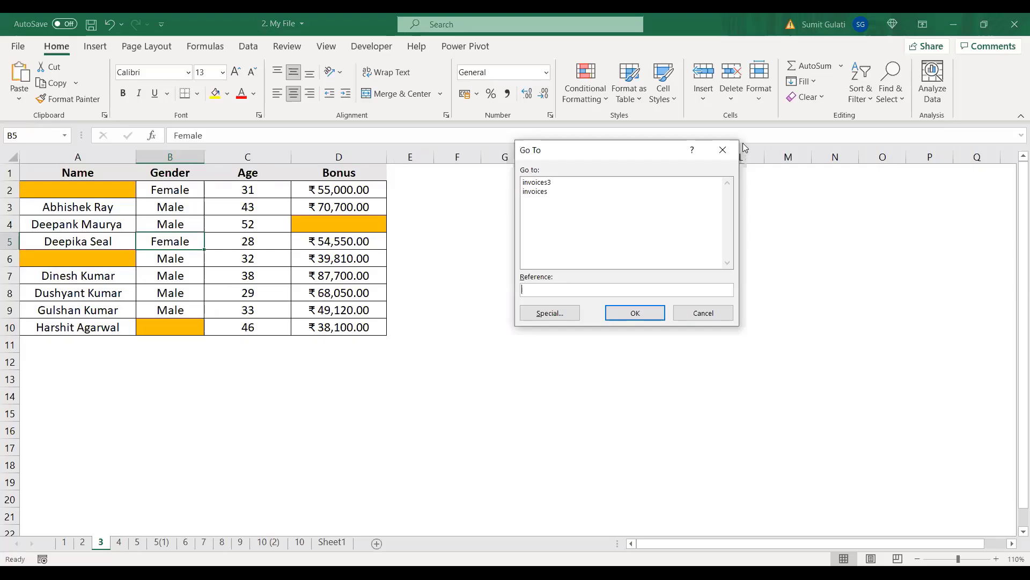
{"action": "left_click", "coordinate": [554, 316]}
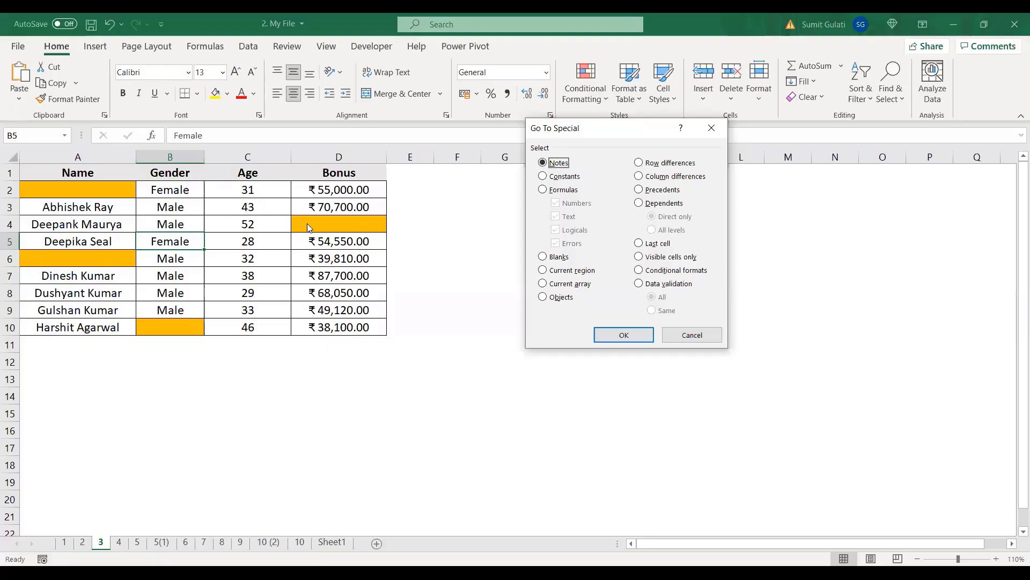
{"action": "left_click", "coordinate": [543, 257]}
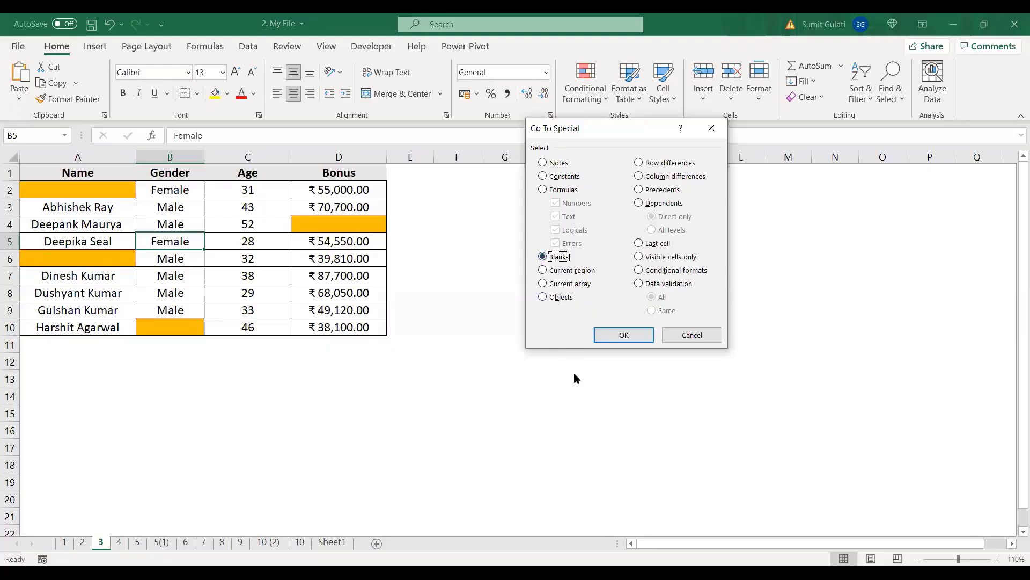
{"action": "left_click", "coordinate": [609, 335]}
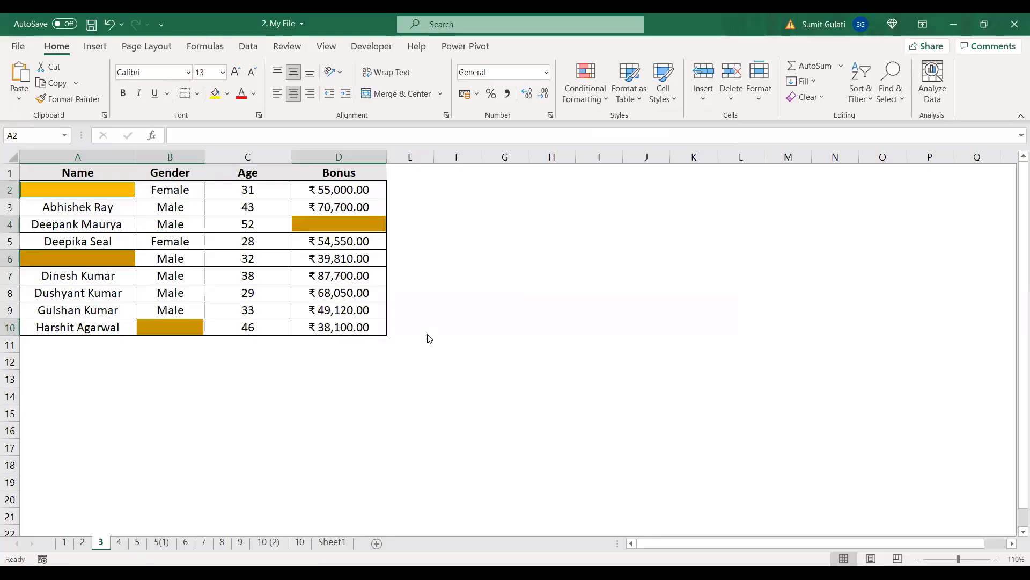
Step: Delete the entire rows containing those blank cells, leaving five complete rows
{"action": "key", "text": "ctrl+minus"}
{"action": "left_click", "coordinate": [589, 269]}
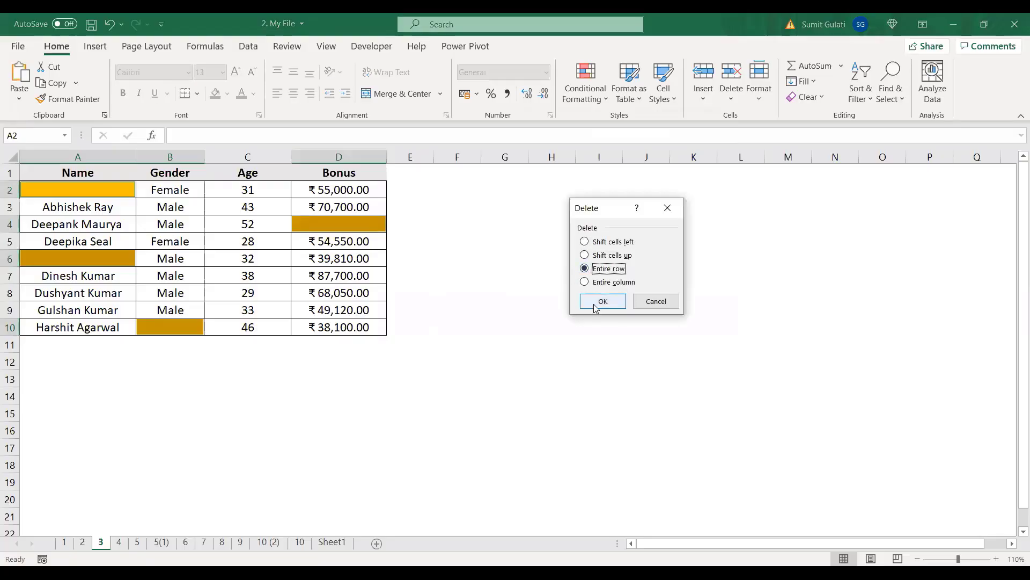
{"action": "left_click", "coordinate": [597, 305]}
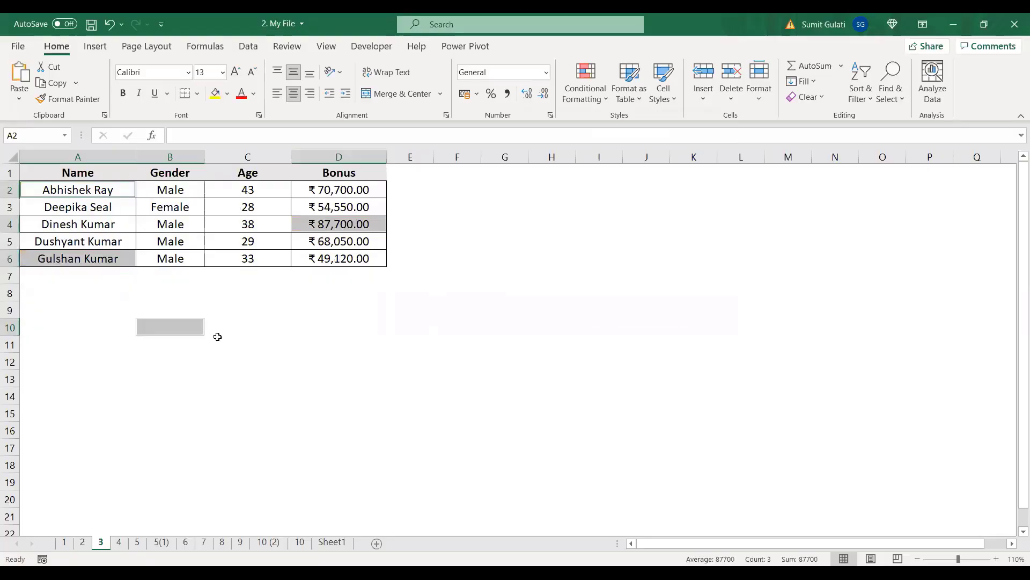
{"action": "left_click", "coordinate": [486, 274]}
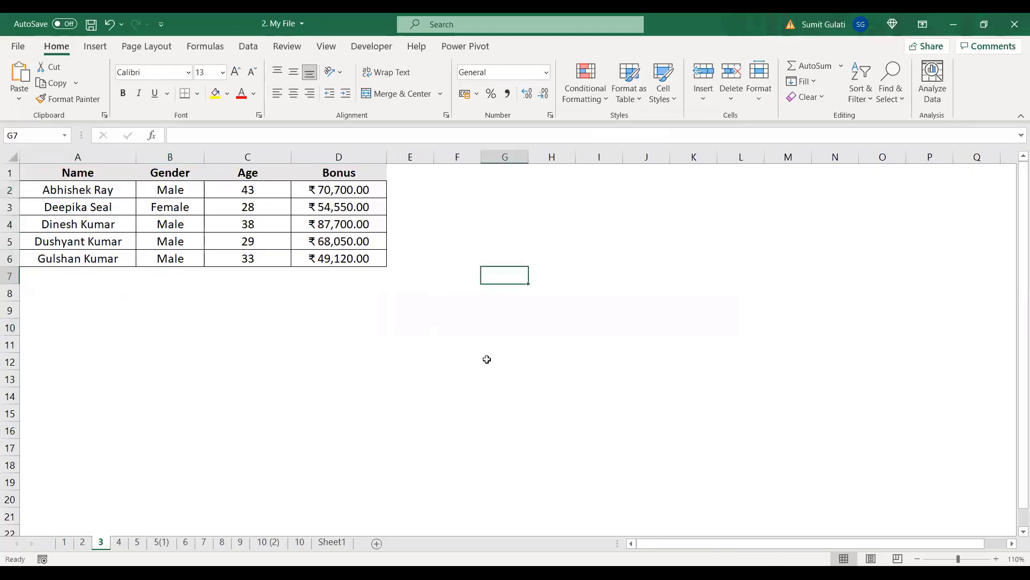
Step: Undo the row deletion and check the empty orange cells A2, D4, A6 and B10
{"action": "key", "text": "ctrl+z"}
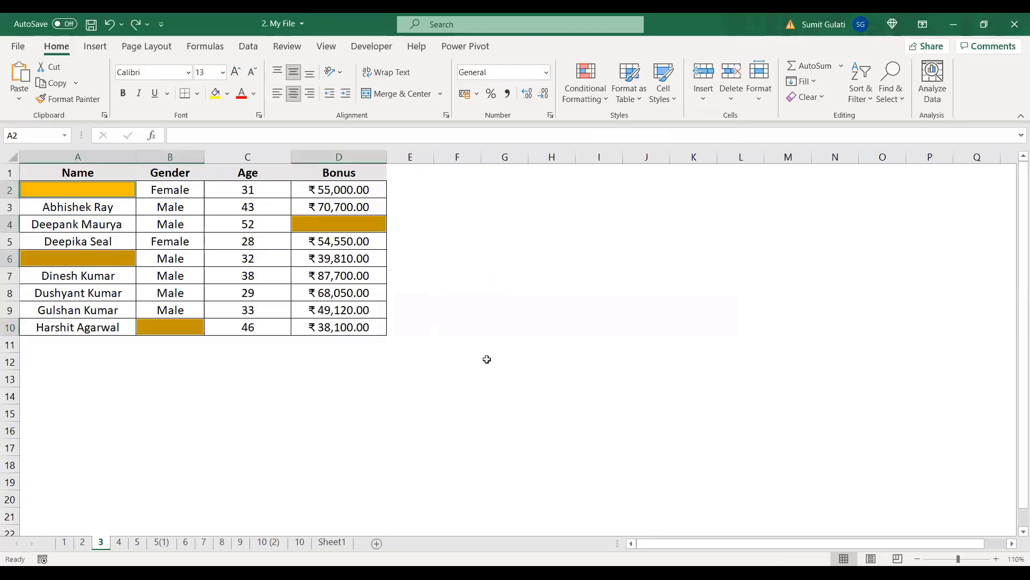
{"action": "left_click", "coordinate": [437, 345]}
{"action": "left_click", "coordinate": [86, 190]}
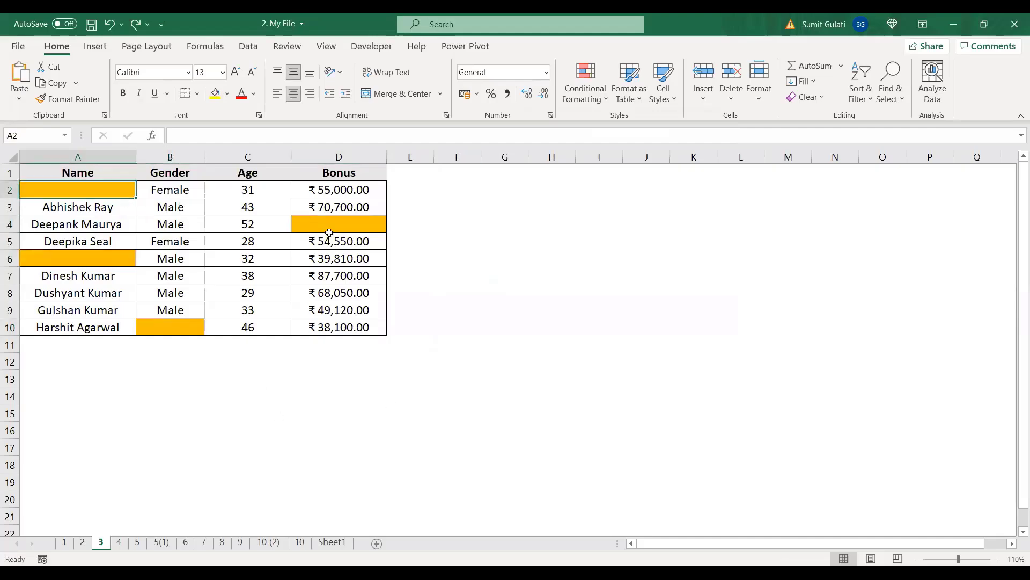
{"action": "left_click", "coordinate": [338, 223]}
{"action": "left_click", "coordinate": [74, 259]}
{"action": "left_click", "coordinate": [168, 325]}
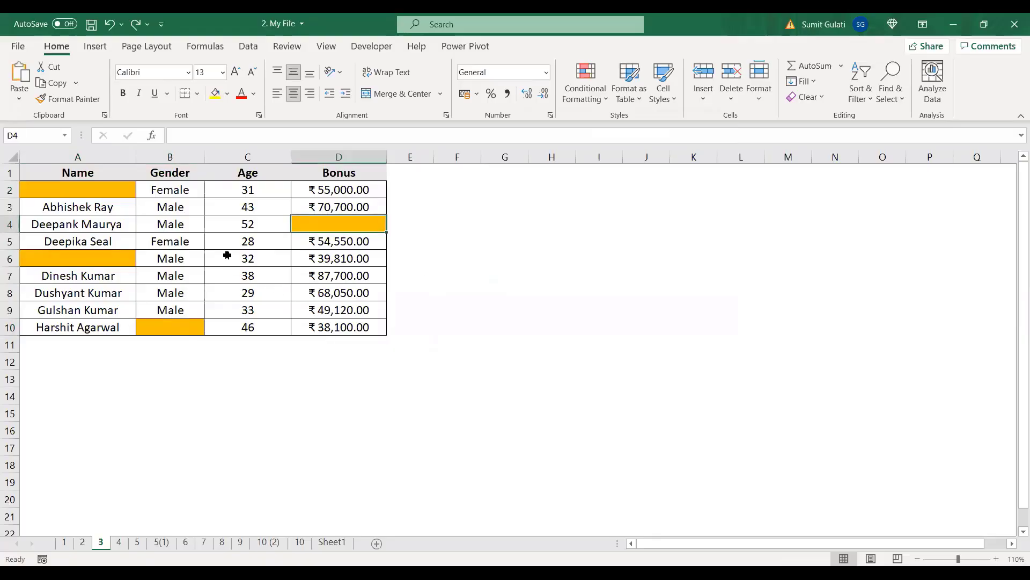
{"action": "left_click", "coordinate": [161, 262]}
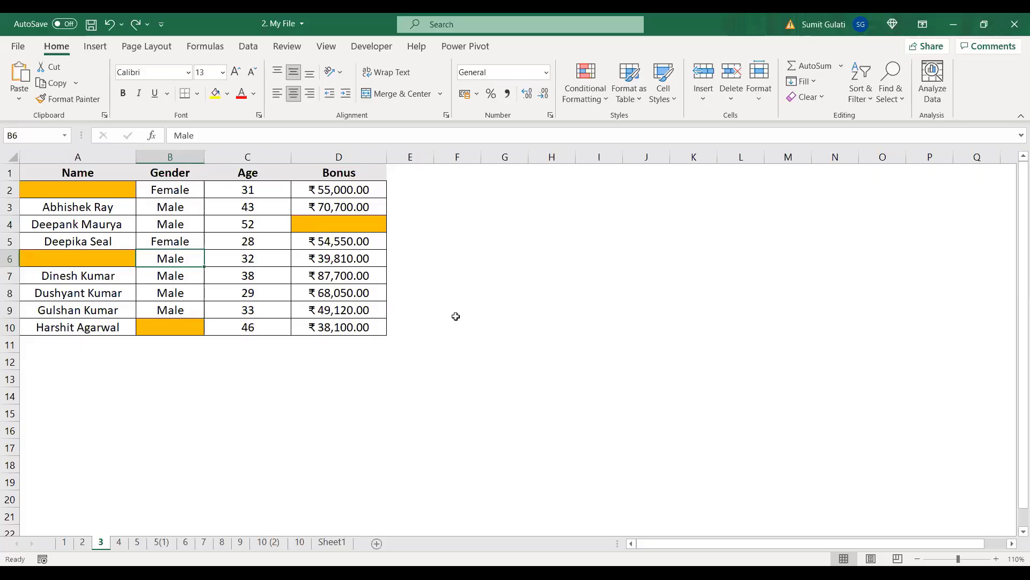
Step: Select all blank cells again with Go To Special > Blanks
{"action": "key", "text": "ctrl+g"}
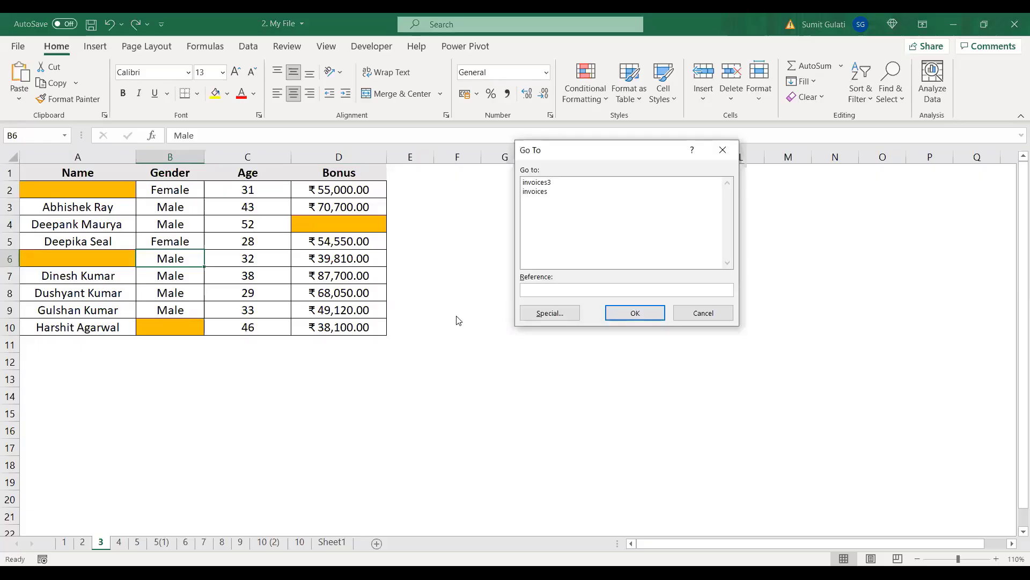
{"action": "left_click", "coordinate": [540, 316]}
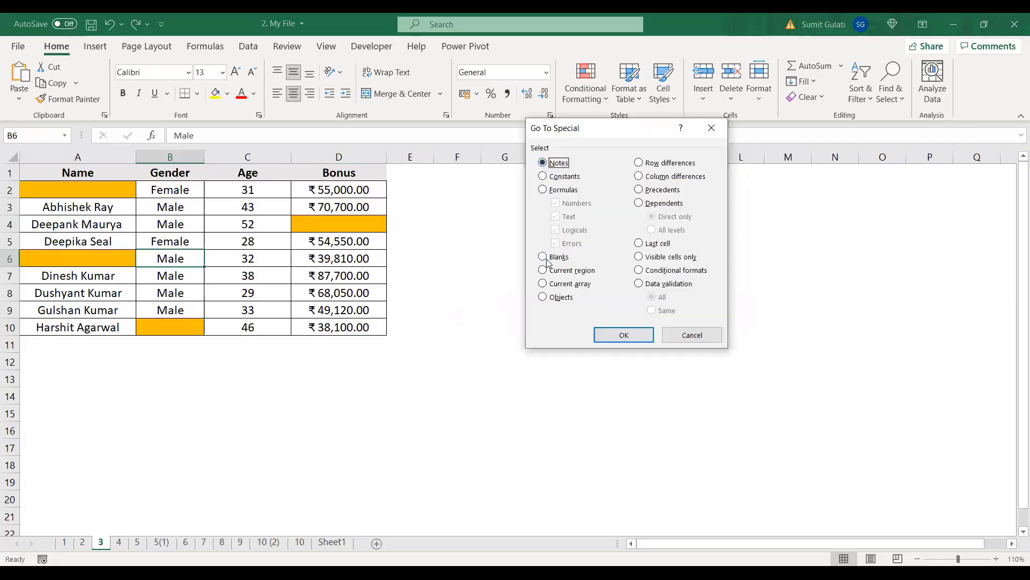
{"action": "left_click", "coordinate": [547, 260]}
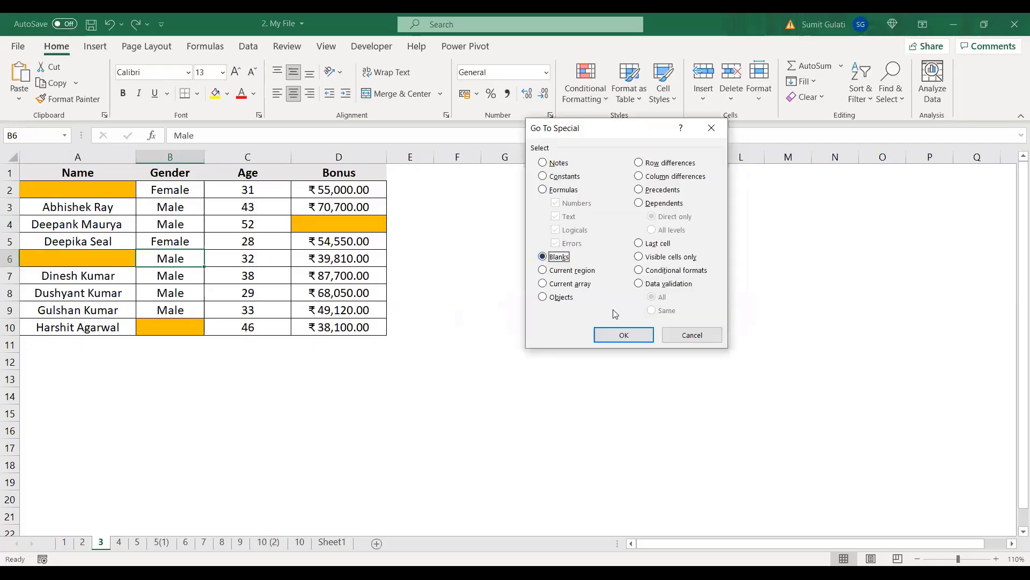
{"action": "left_click", "coordinate": [621, 336]}
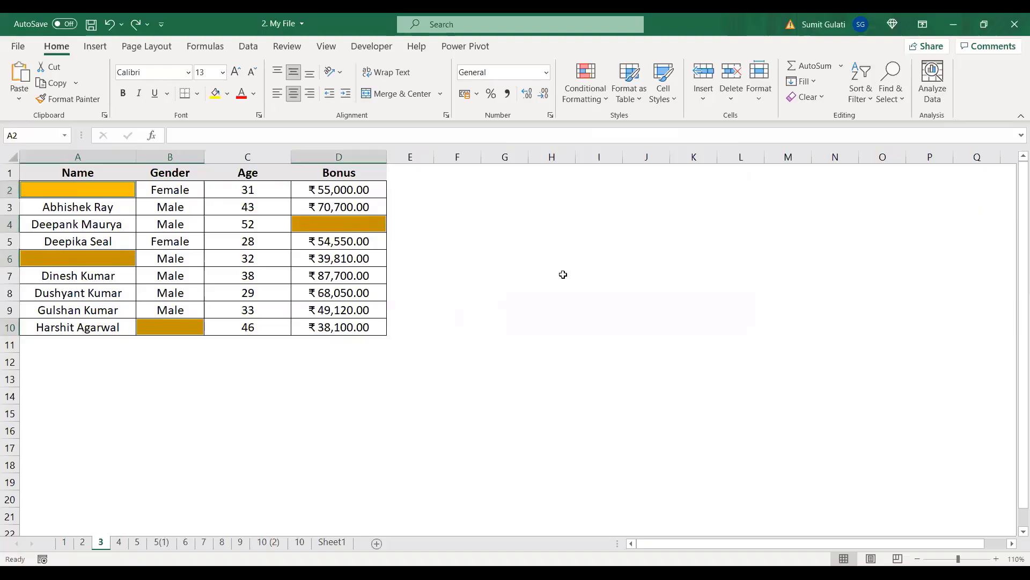
Step: Delete the blank cells' entire rows, then undo to restore all nine entries
{"action": "key", "text": "ctrl+minus"}
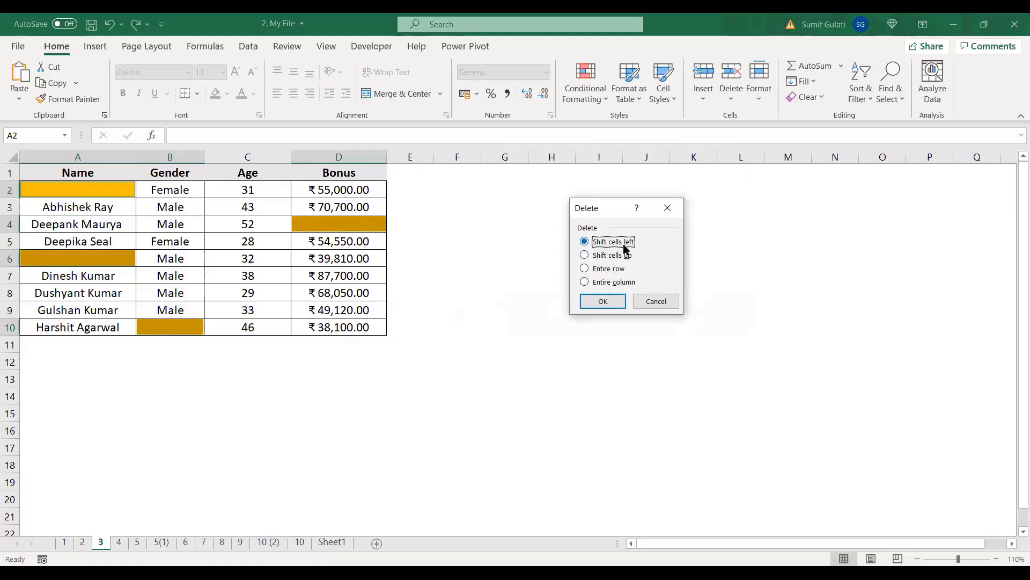
{"action": "left_click", "coordinate": [584, 269]}
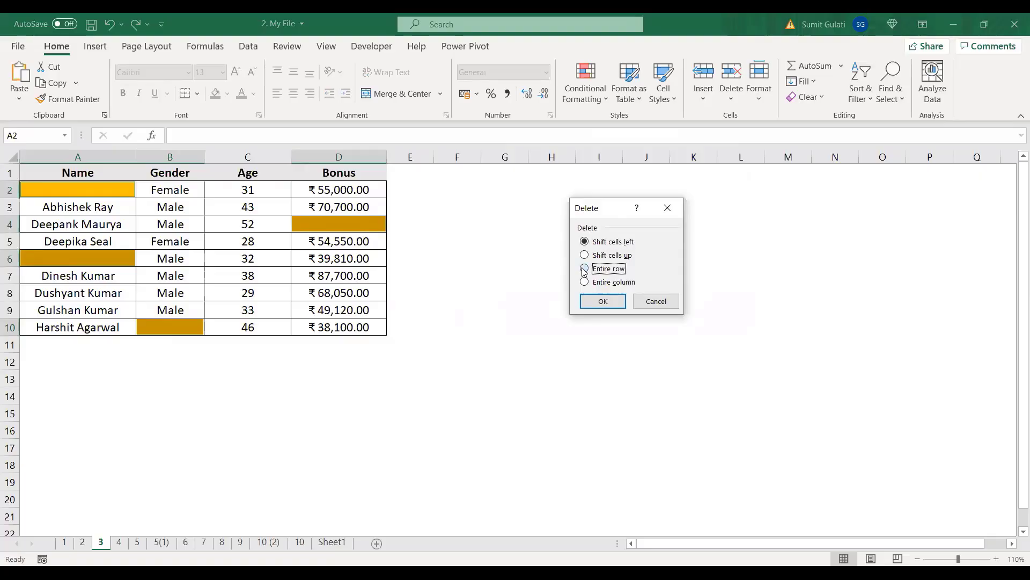
{"action": "left_click", "coordinate": [605, 301]}
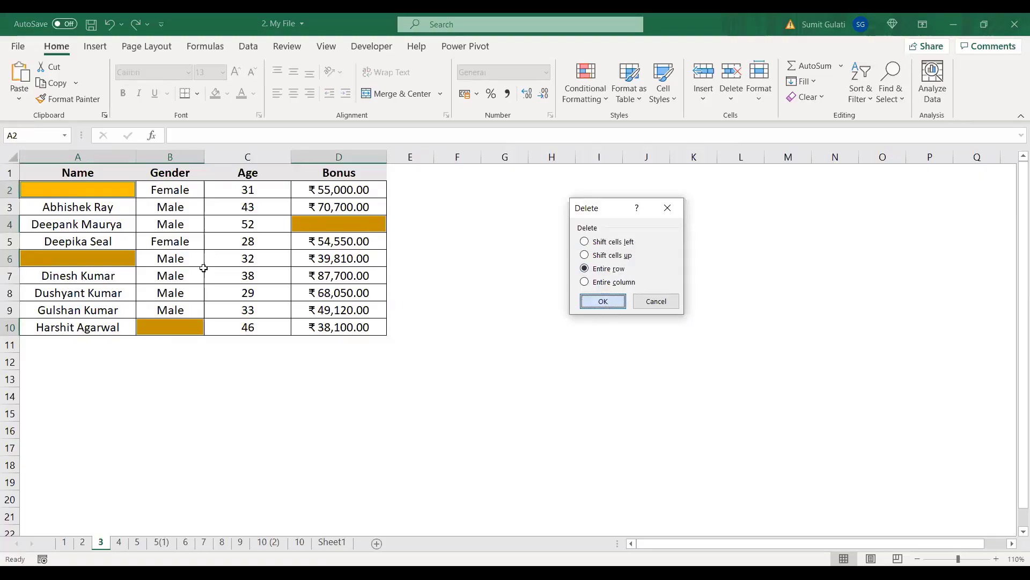
{"action": "left_click", "coordinate": [454, 346]}
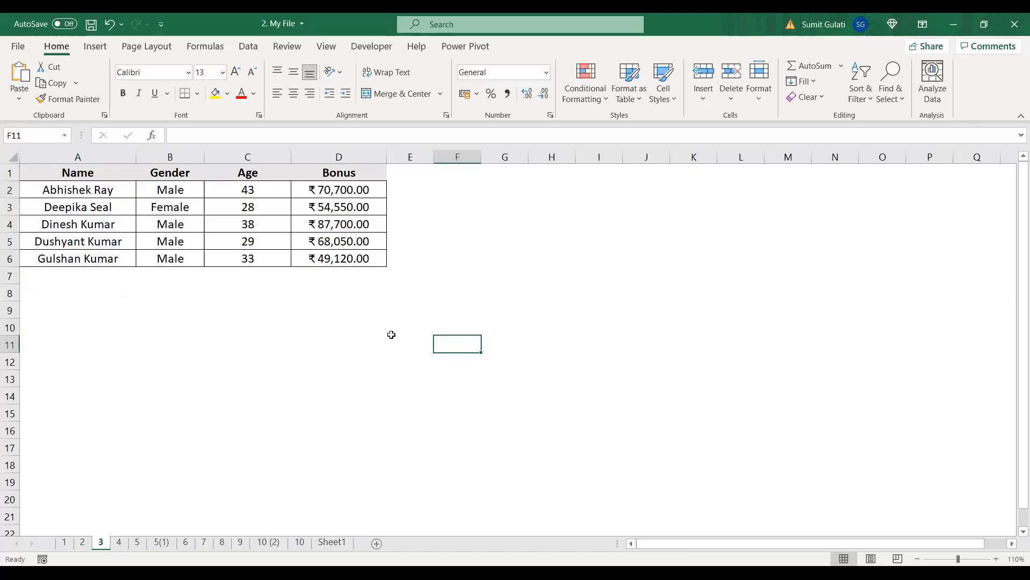
{"action": "key", "text": "ctrl+z"}
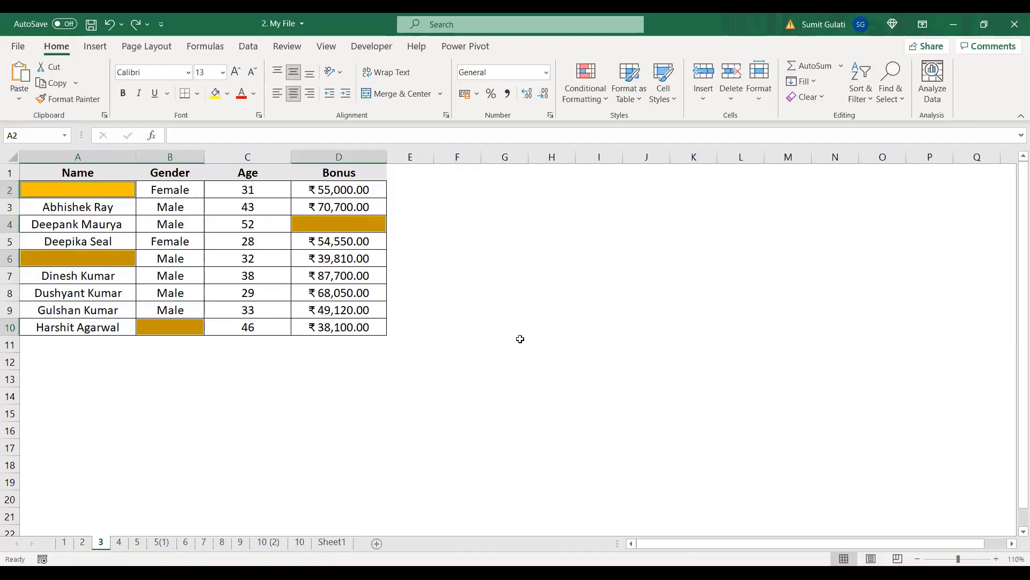
{"action": "key", "text": "ctrl+g"}
{"action": "left_click", "coordinate": [720, 153]}
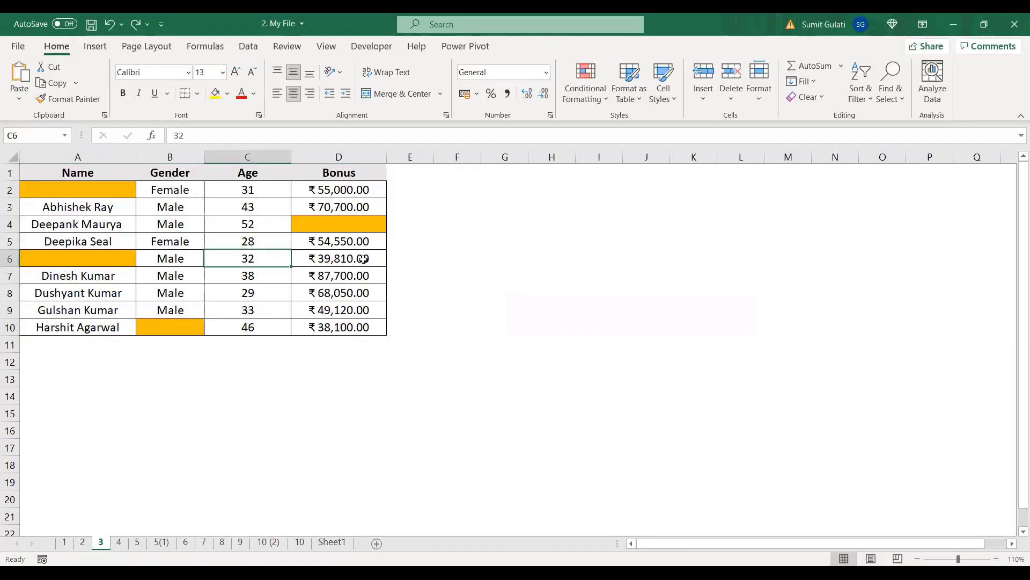
{"action": "left_click", "coordinate": [346, 263]}
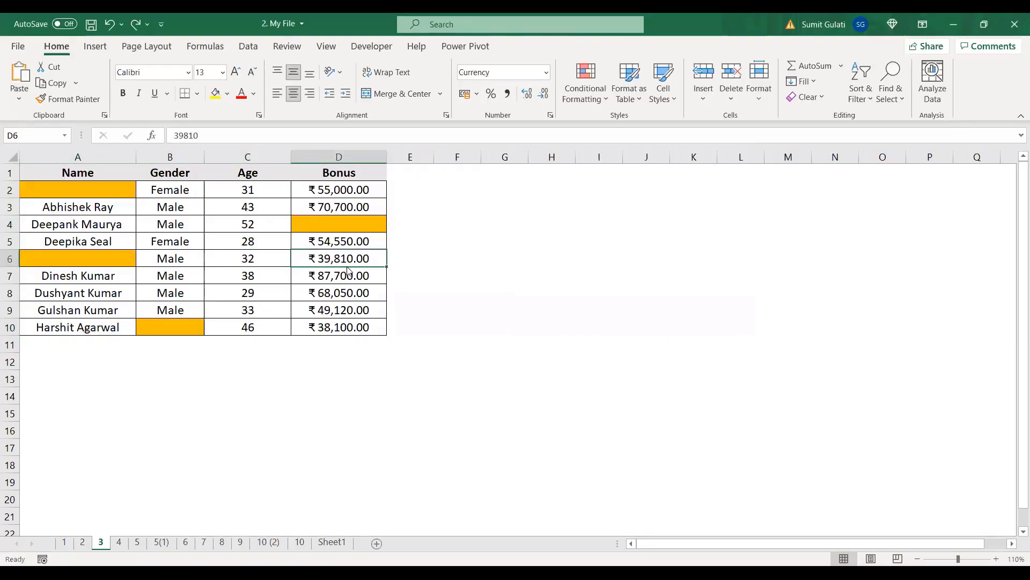
{"action": "key", "text": "ctrl+g"}
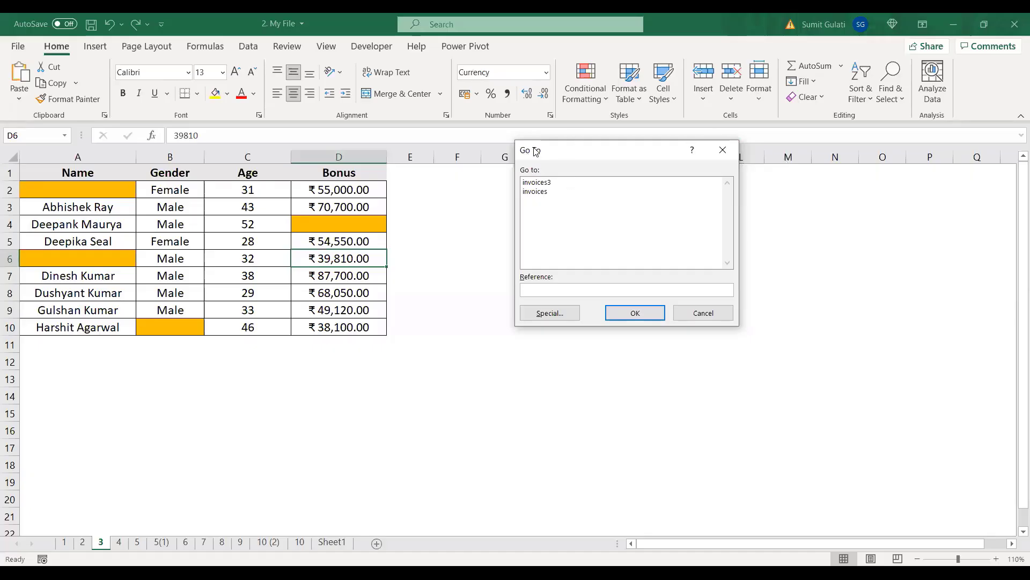
{"action": "left_click", "coordinate": [552, 316]}
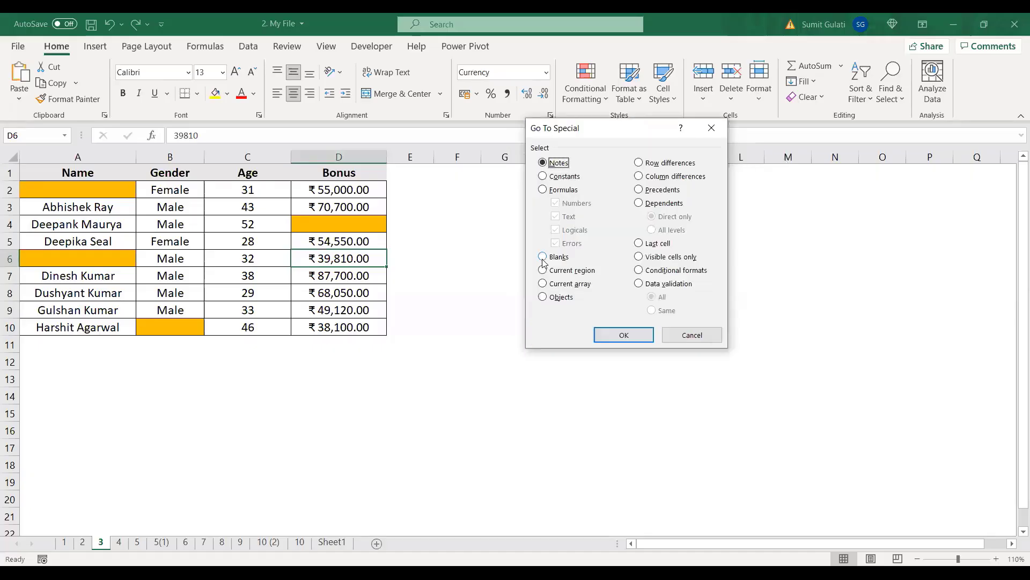
{"action": "left_click", "coordinate": [543, 257]}
{"action": "left_click", "coordinate": [624, 335]}
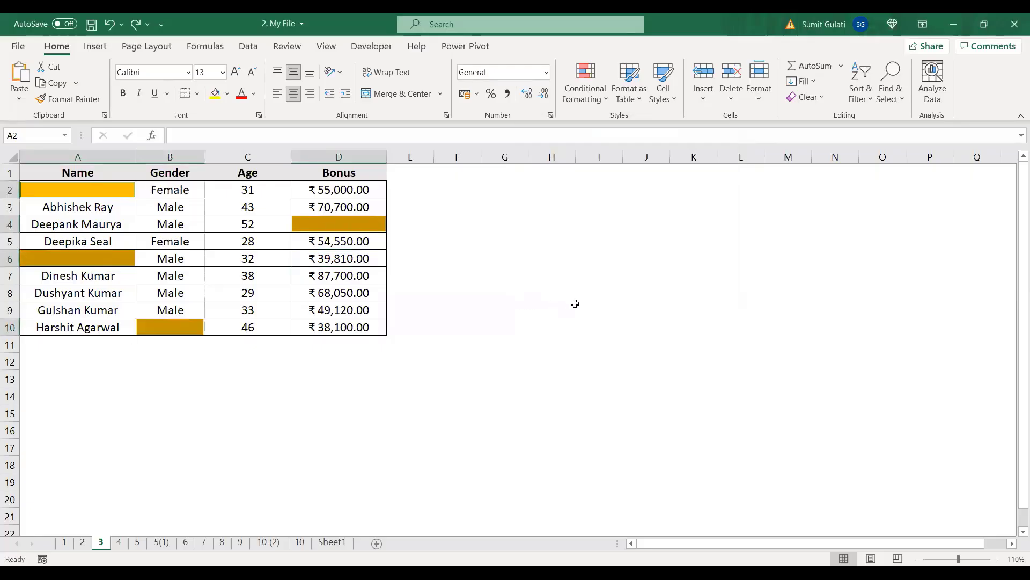
{"action": "key", "text": "ctrl+minus"}
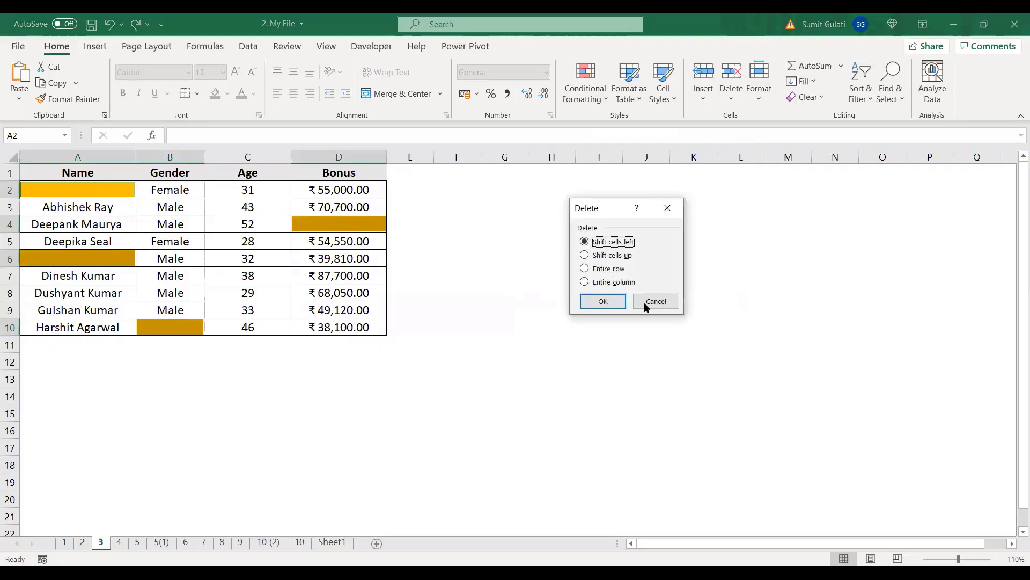
{"action": "left_click", "coordinate": [604, 269]}
{"action": "left_click", "coordinate": [603, 302]}
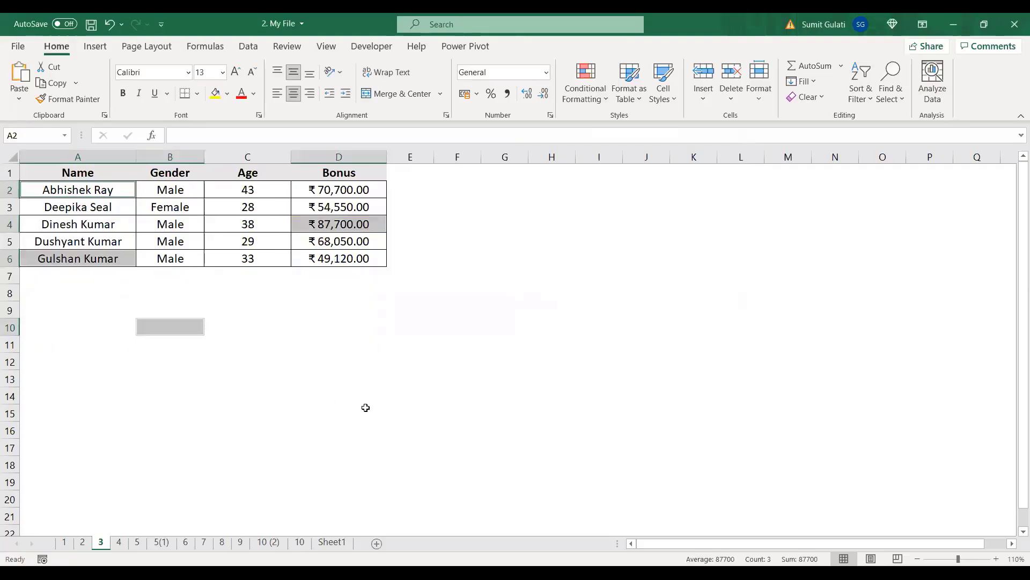
{"action": "left_click", "coordinate": [454, 424]}
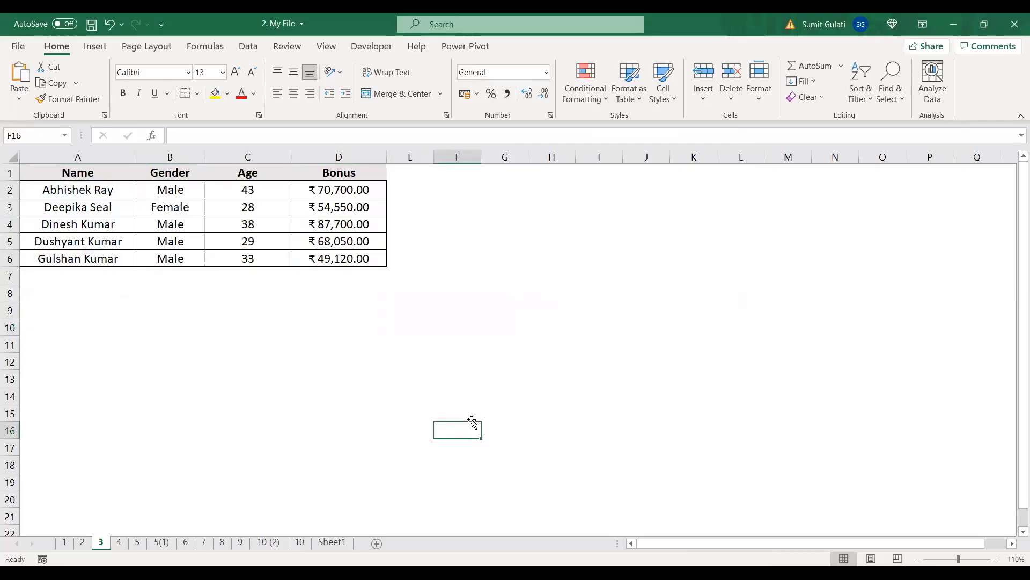
{"action": "key", "text": "ctrl+z"}
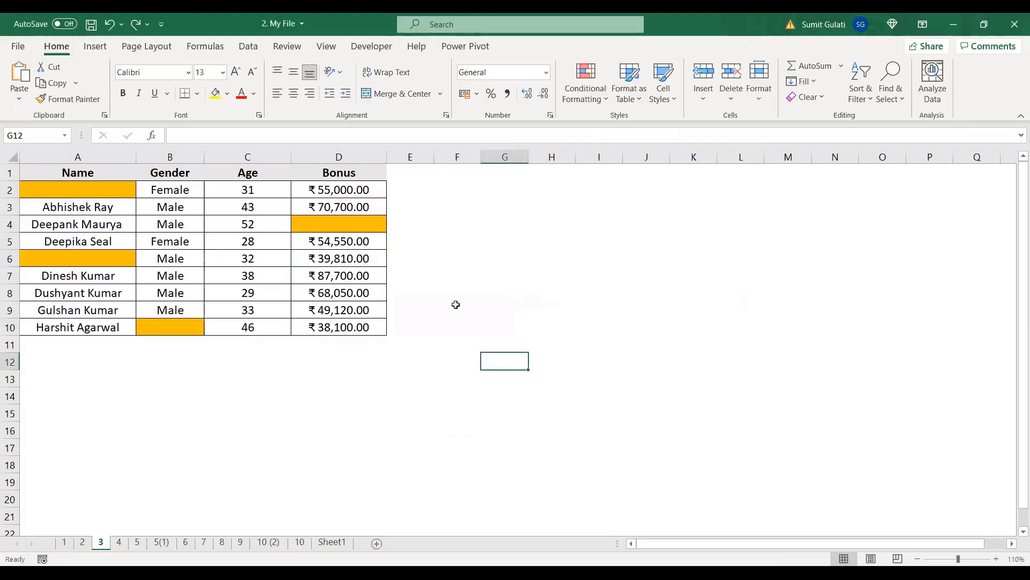
Step: Switch to sheet 4, zoom in slightly, and point out orange cells A2, D5, A6, B10
{"action": "left_click", "coordinate": [119, 543]}
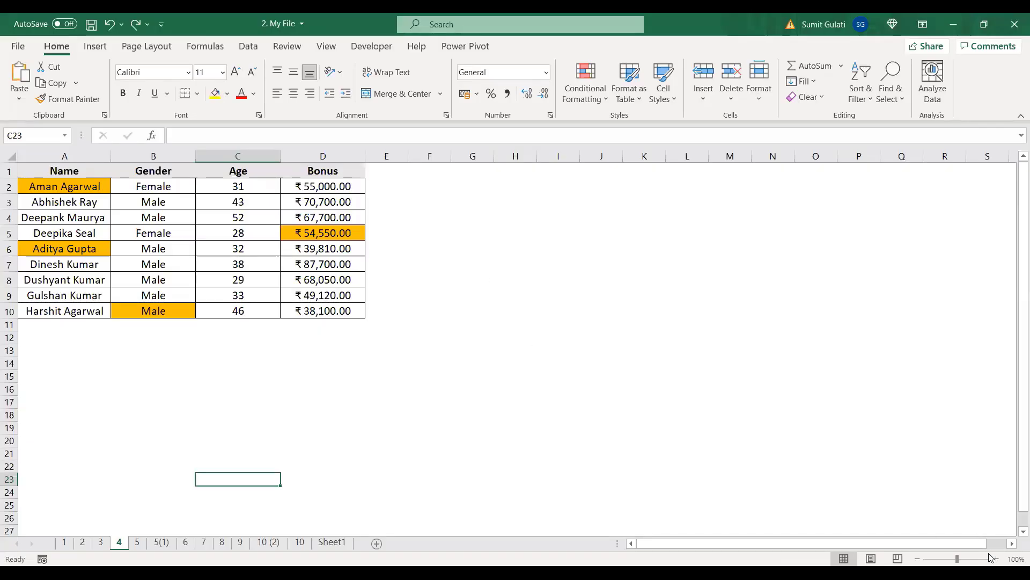
{"action": "left_click", "coordinate": [997, 559]}
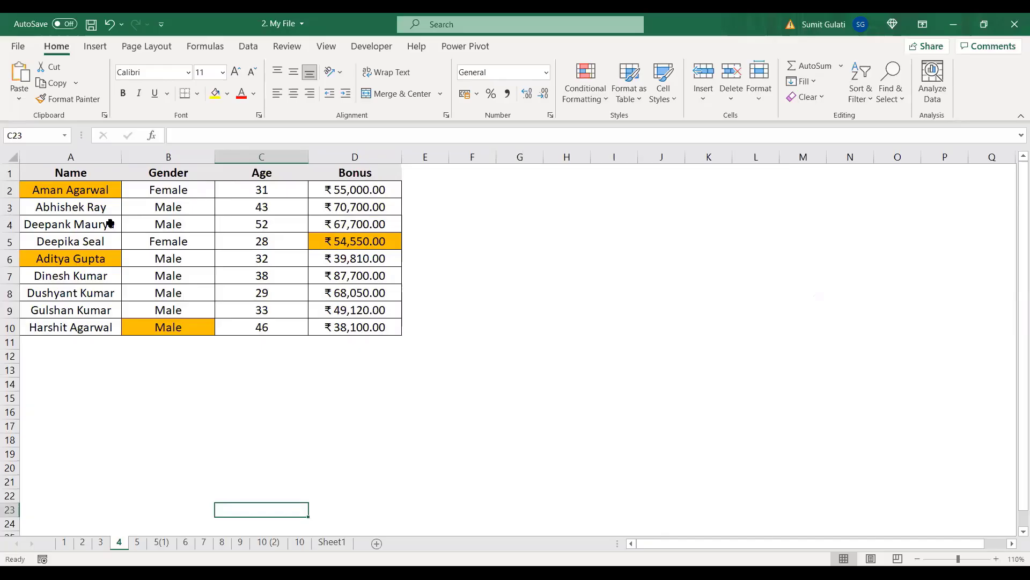
{"action": "left_click", "coordinate": [90, 183]}
{"action": "left_click", "coordinate": [345, 244]}
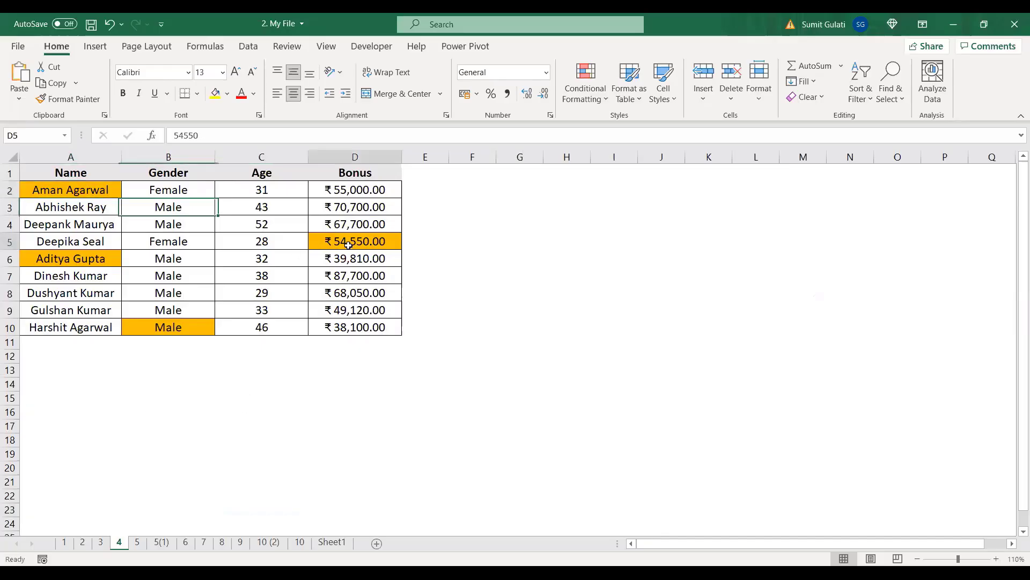
{"action": "left_click", "coordinate": [72, 260]}
{"action": "left_click", "coordinate": [186, 328]}
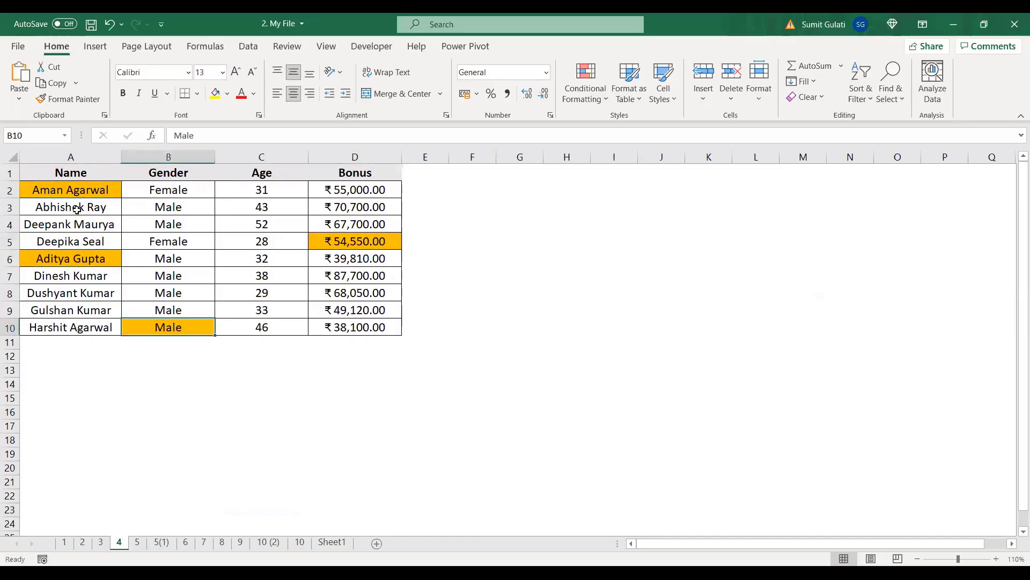
Step: Point out the four orange cells repeatedly, ending on cell B5
{"action": "left_click", "coordinate": [73, 187]}
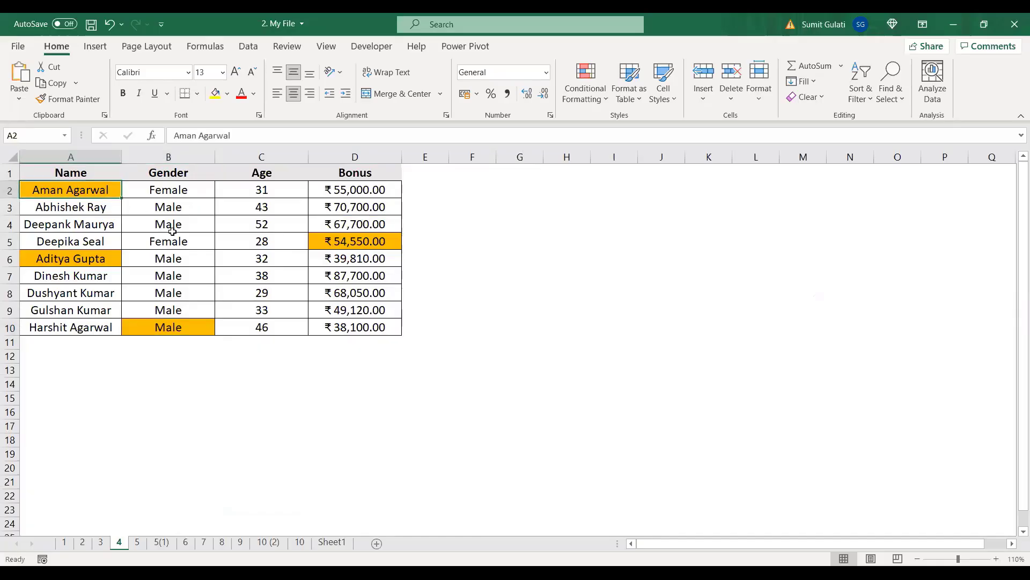
{"action": "left_click", "coordinate": [346, 244]}
{"action": "left_click", "coordinate": [77, 190]}
{"action": "left_click", "coordinate": [336, 239]}
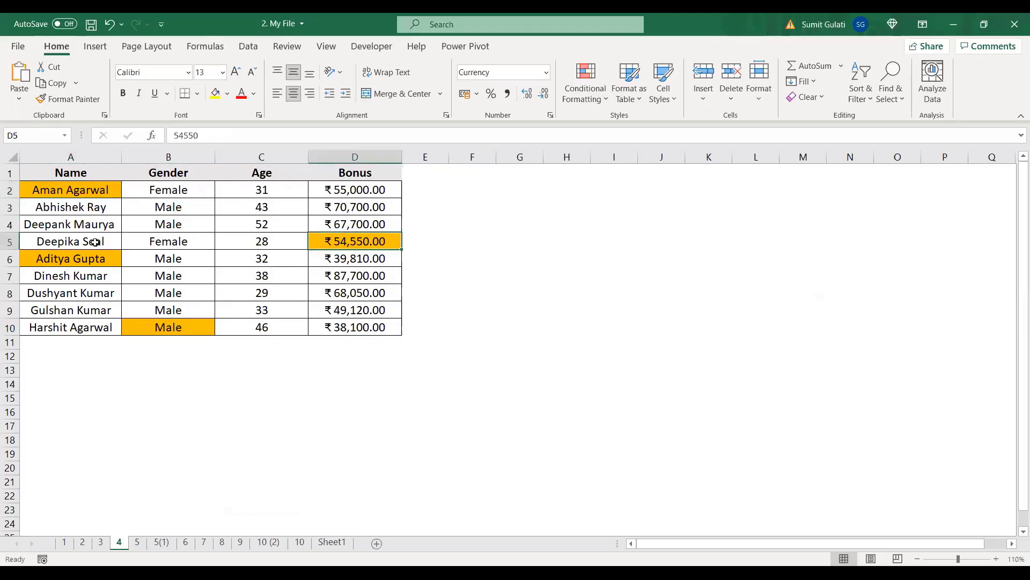
{"action": "left_click", "coordinate": [96, 254]}
{"action": "left_click", "coordinate": [183, 329]}
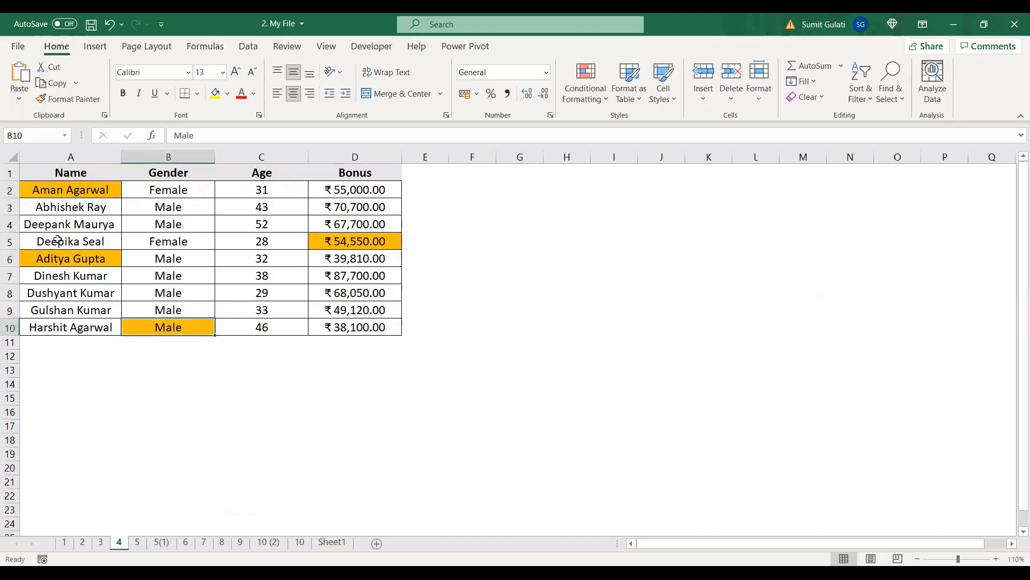
{"action": "left_click", "coordinate": [76, 190]}
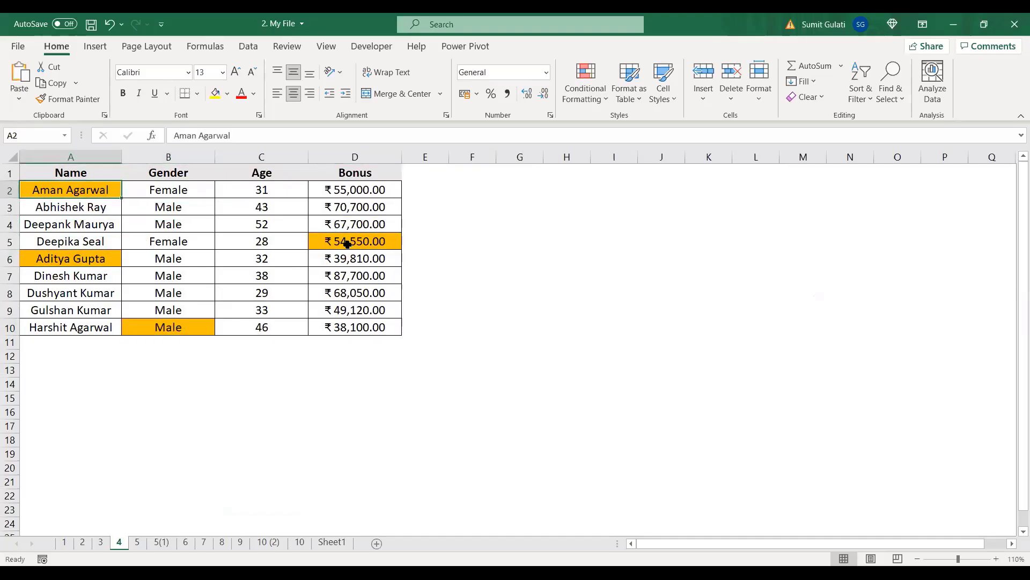
{"action": "left_click", "coordinate": [346, 244]}
{"action": "left_click", "coordinate": [55, 258]}
{"action": "left_click", "coordinate": [186, 328]}
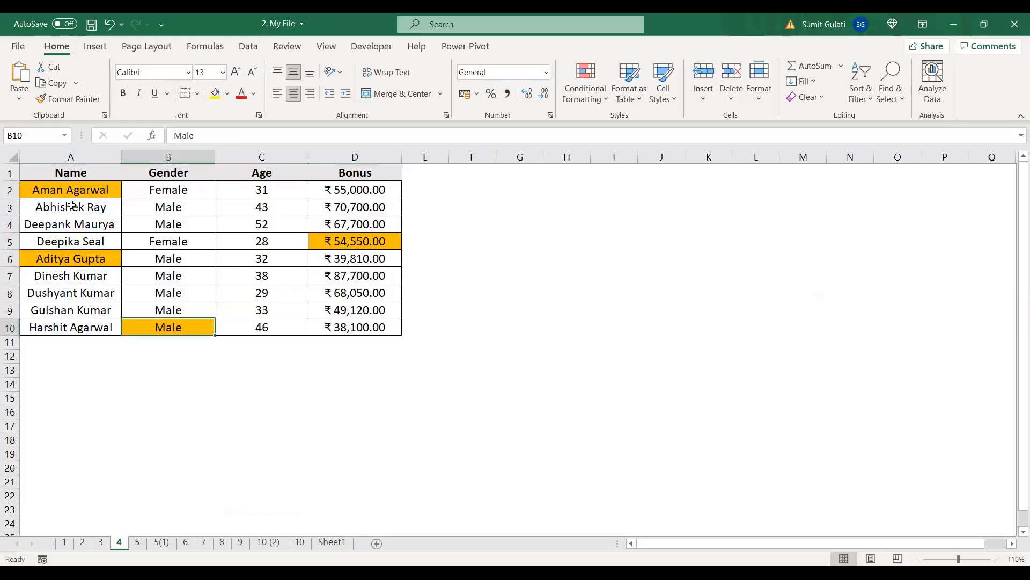
{"action": "left_click", "coordinate": [177, 245]}
{"action": "left_click", "coordinate": [79, 191]}
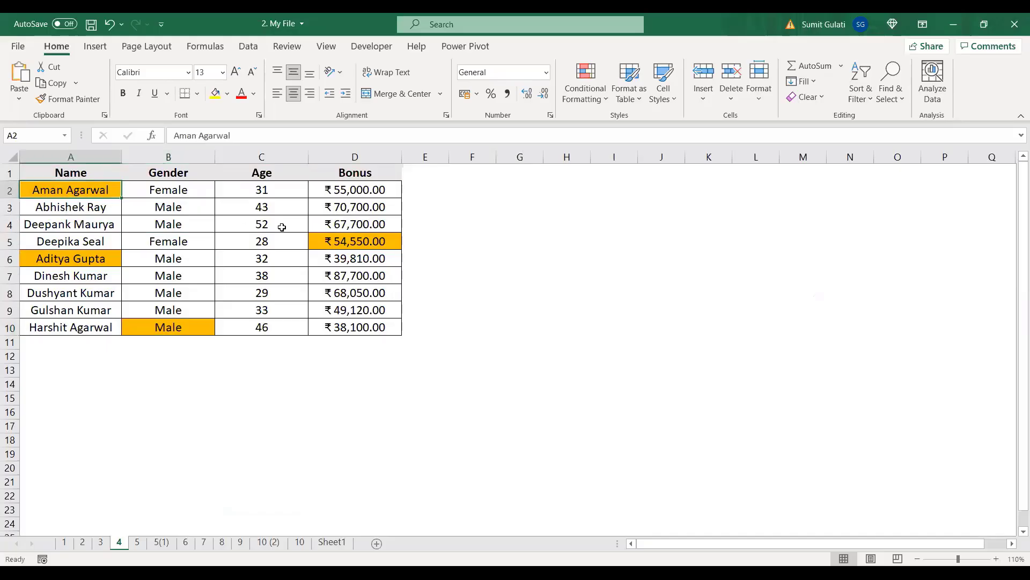
{"action": "left_click", "coordinate": [343, 247]}
{"action": "left_click", "coordinate": [81, 257]}
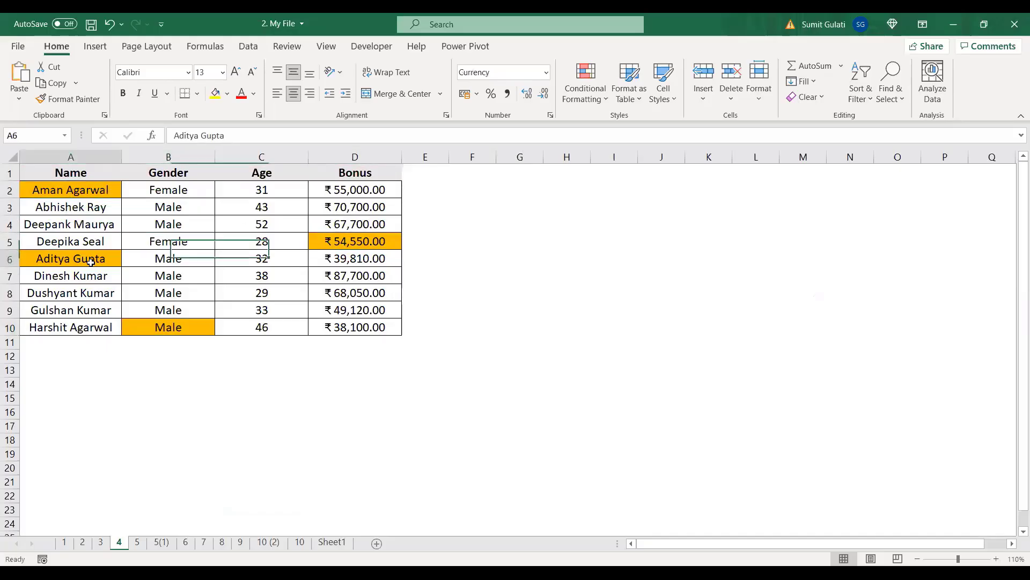
{"action": "left_click", "coordinate": [170, 328]}
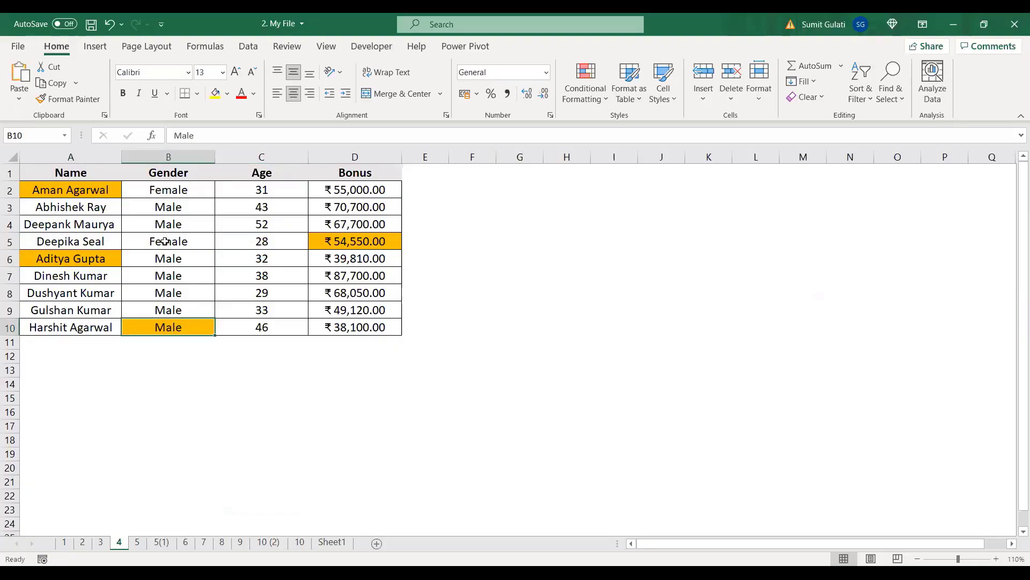
{"action": "left_click", "coordinate": [165, 241]}
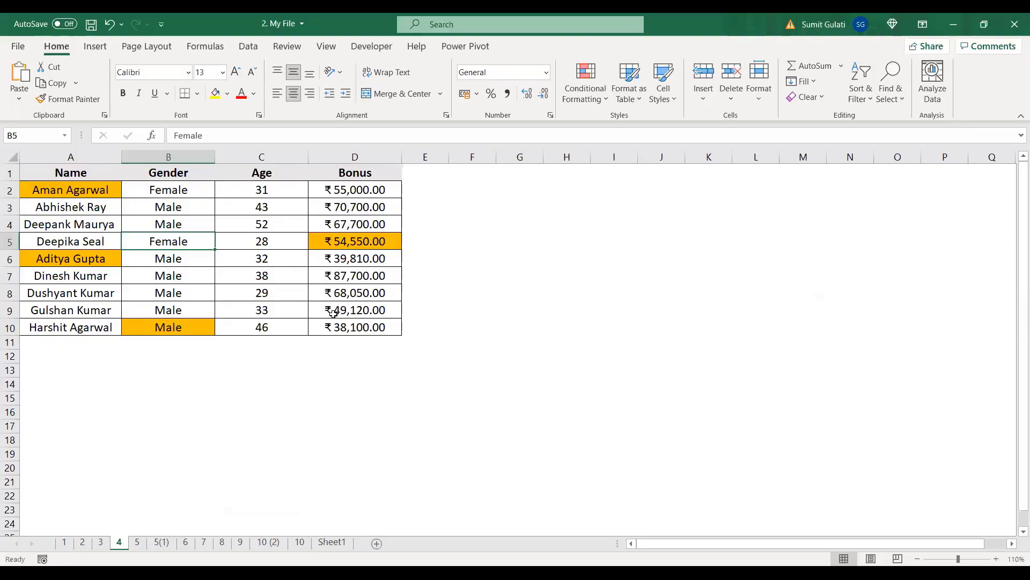
{"action": "key", "text": "ctrl+f"}
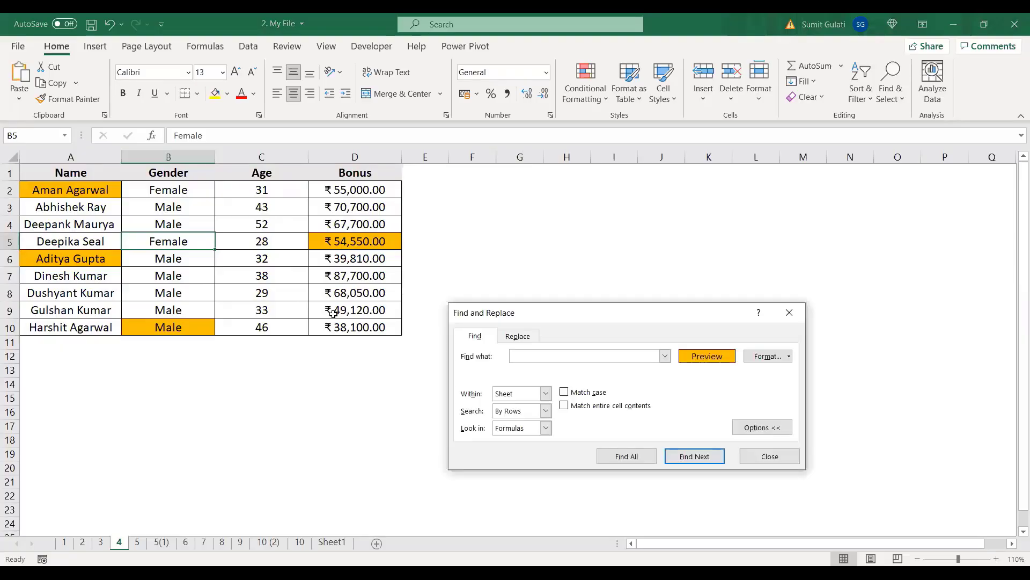
{"action": "left_click", "coordinate": [746, 428]}
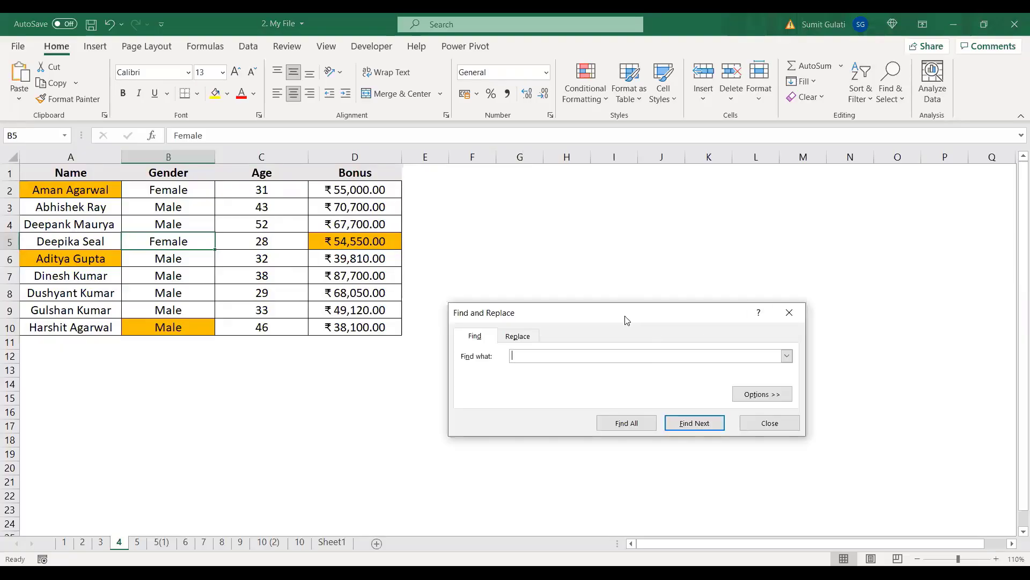
{"action": "left_click_drag", "start_coordinate": [627, 321], "coordinate": [631, 210]}
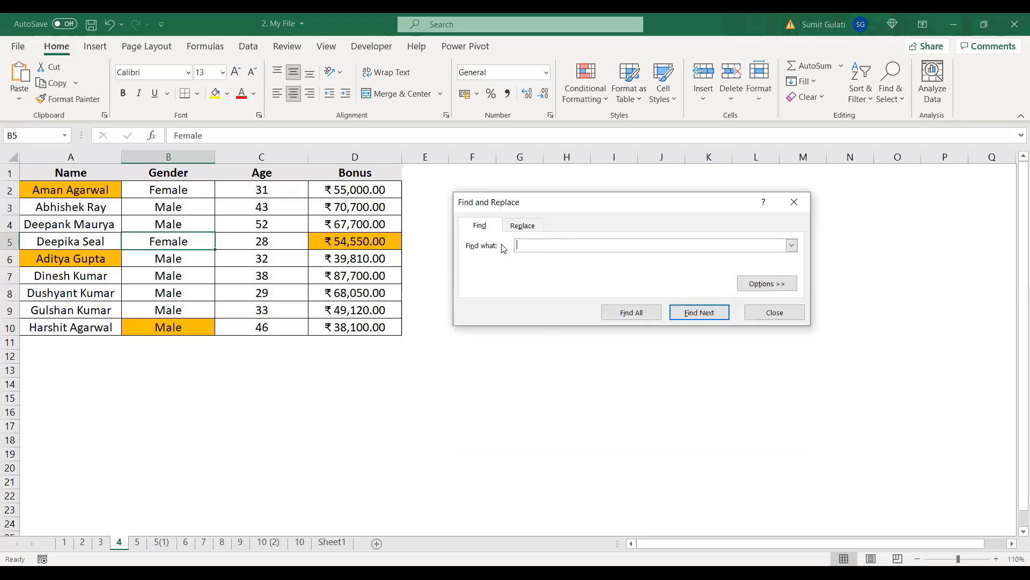
{"action": "left_click", "coordinate": [777, 287]}
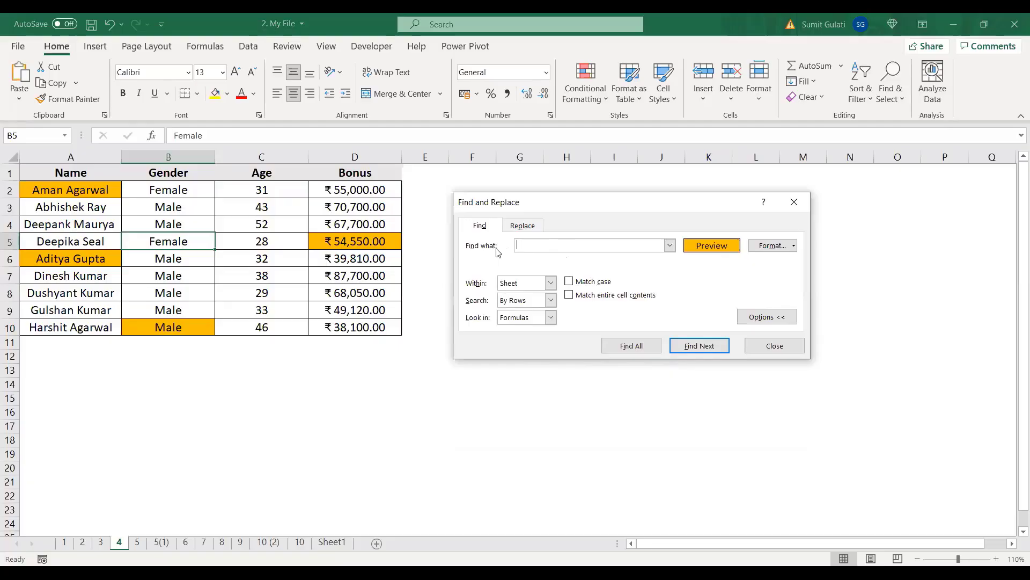
{"action": "left_click", "coordinate": [766, 247]}
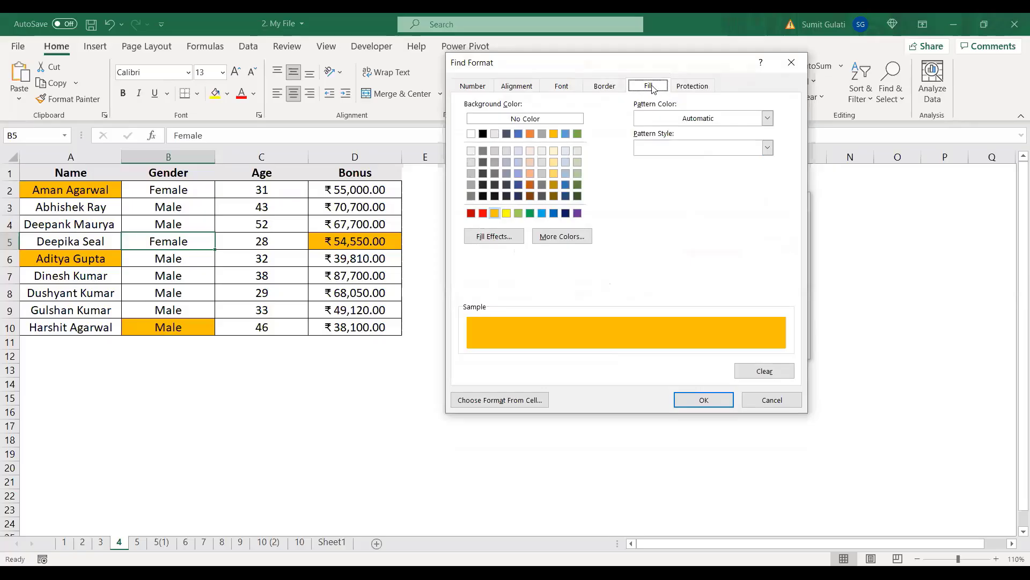
{"action": "left_click", "coordinate": [556, 136]}
{"action": "left_click", "coordinate": [716, 403]}
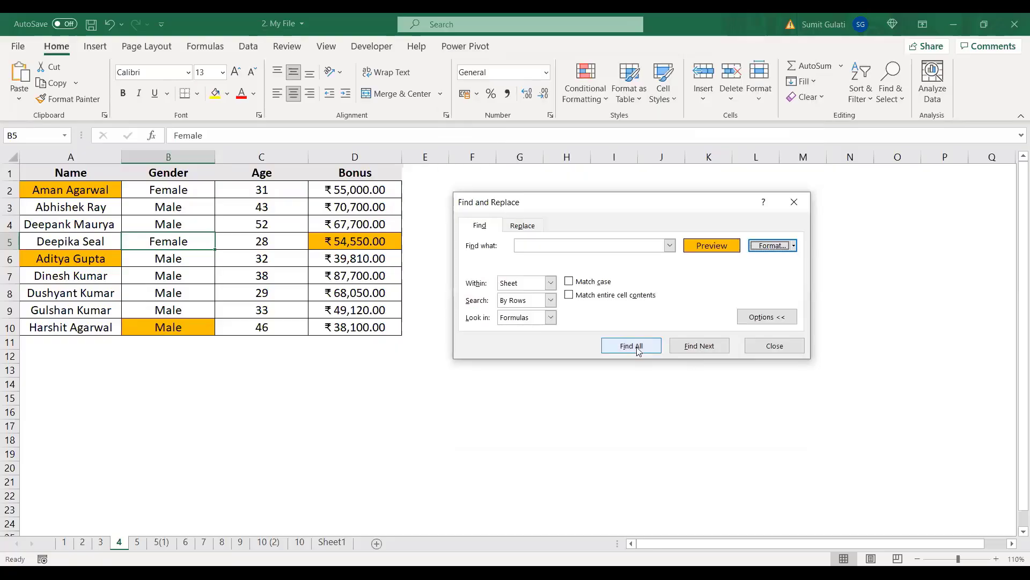
{"action": "left_click", "coordinate": [638, 350]}
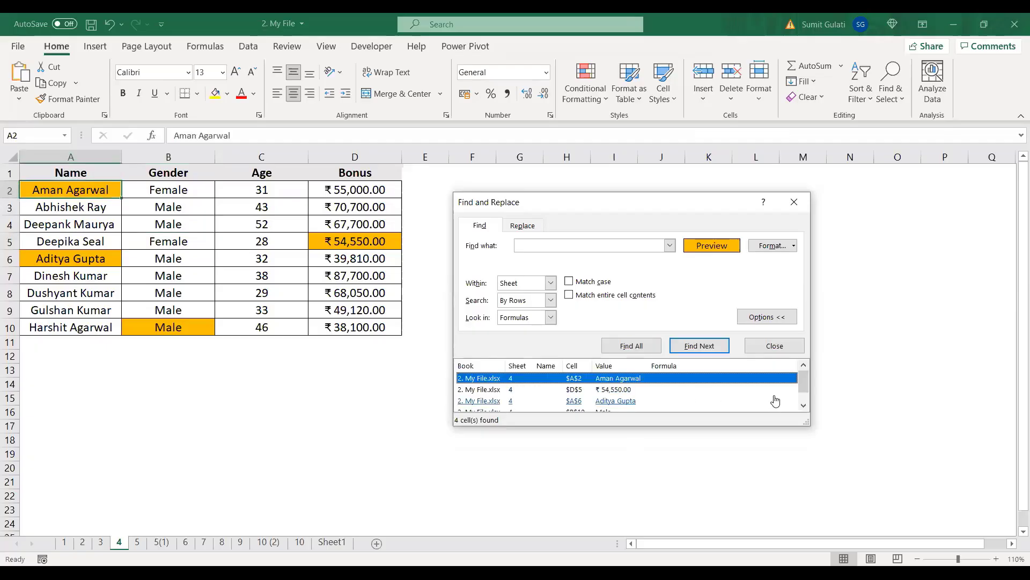
{"action": "scroll", "coordinate": [776, 401], "scroll_direction": "down", "scroll_amount": 1}
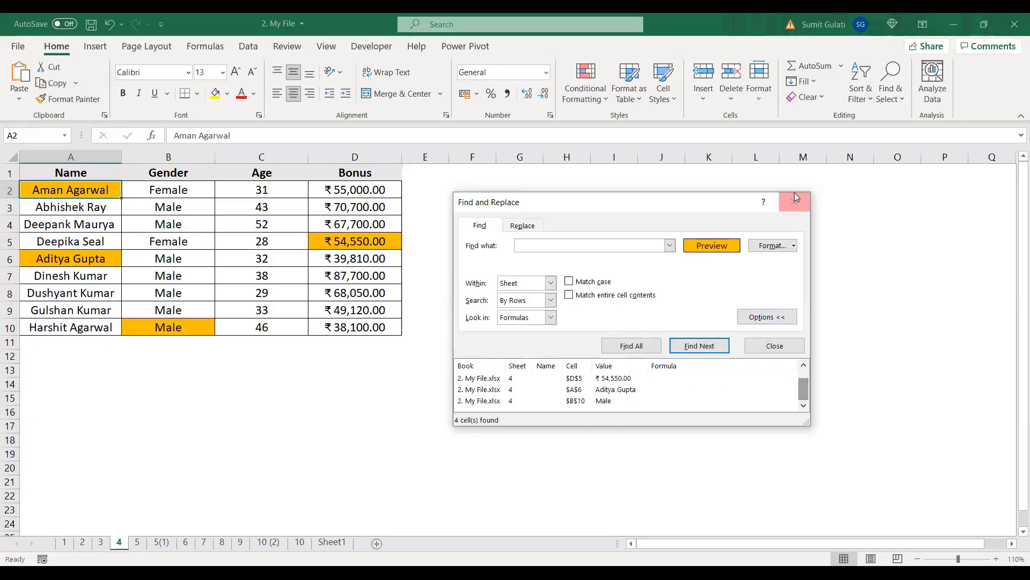
{"action": "left_click", "coordinate": [178, 243]}
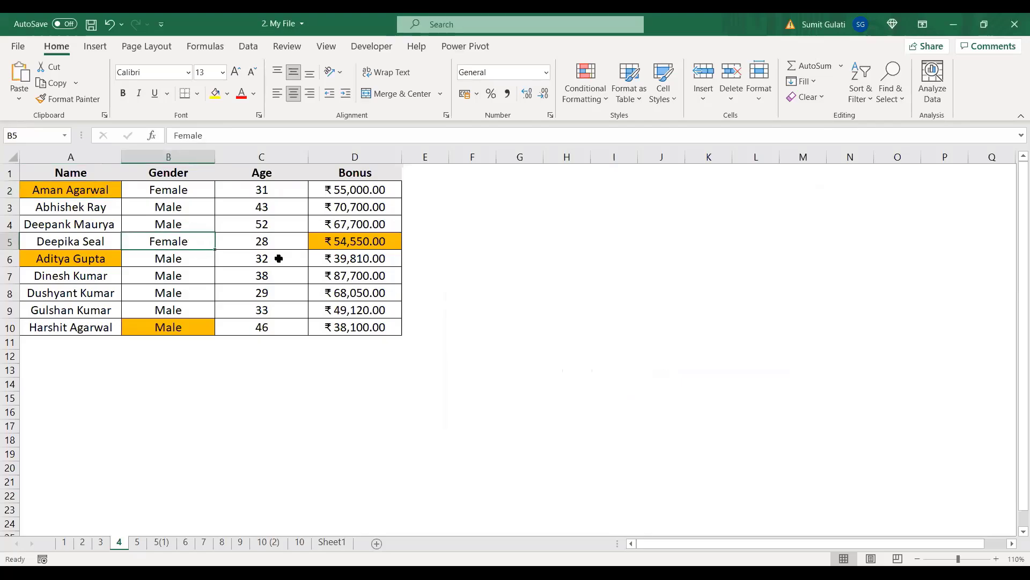
Step: Open Find and Replace and set the search format to the orange fill
{"action": "key", "text": "ctrl+f"}
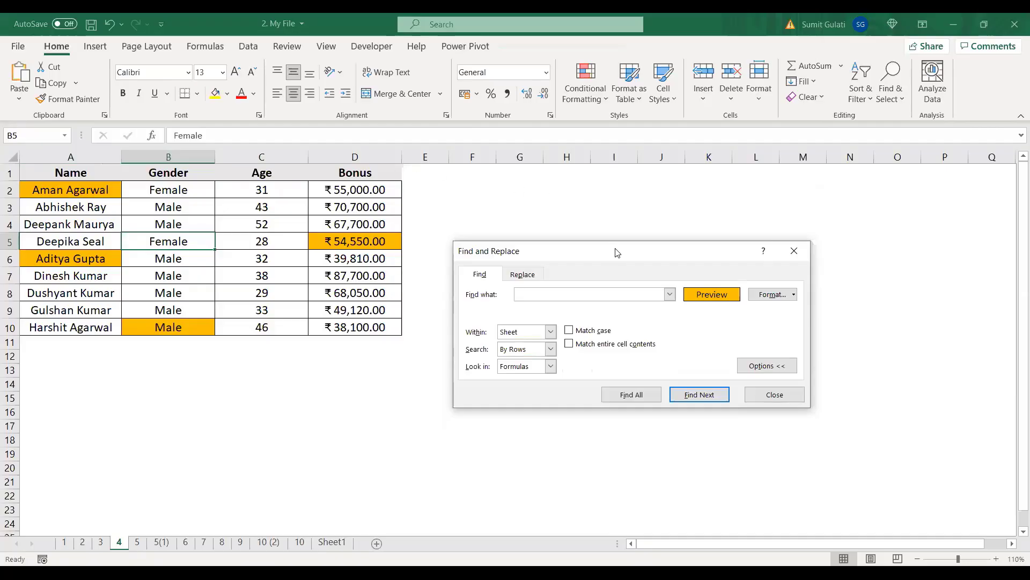
{"action": "left_click", "coordinate": [755, 369]}
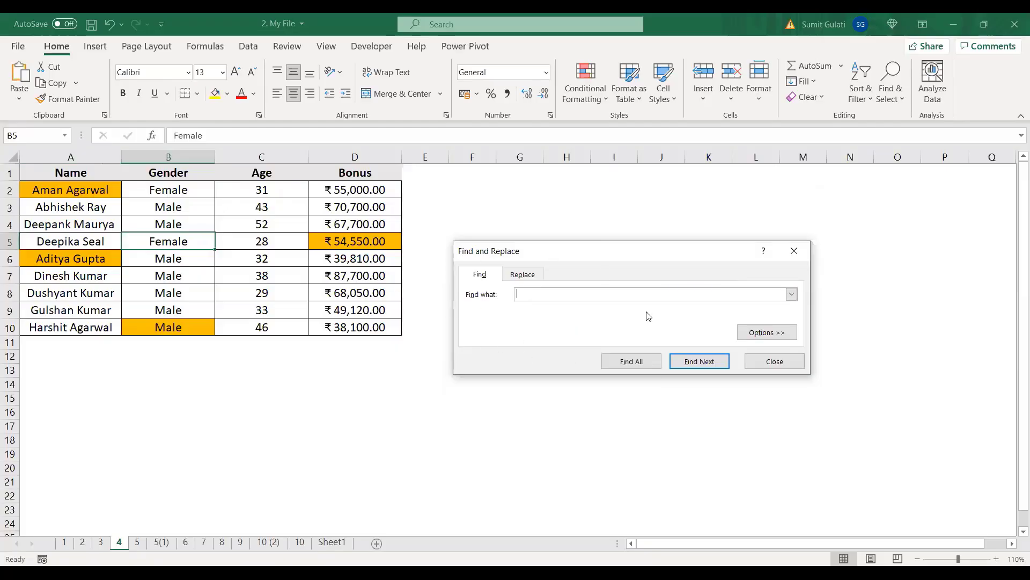
{"action": "left_click", "coordinate": [761, 337]}
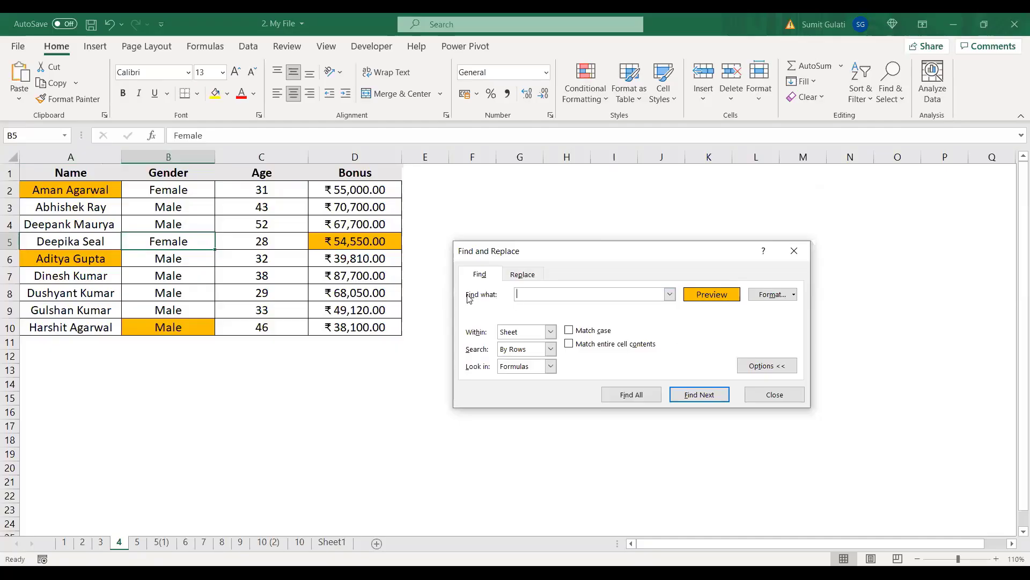
{"action": "left_click", "coordinate": [766, 295]}
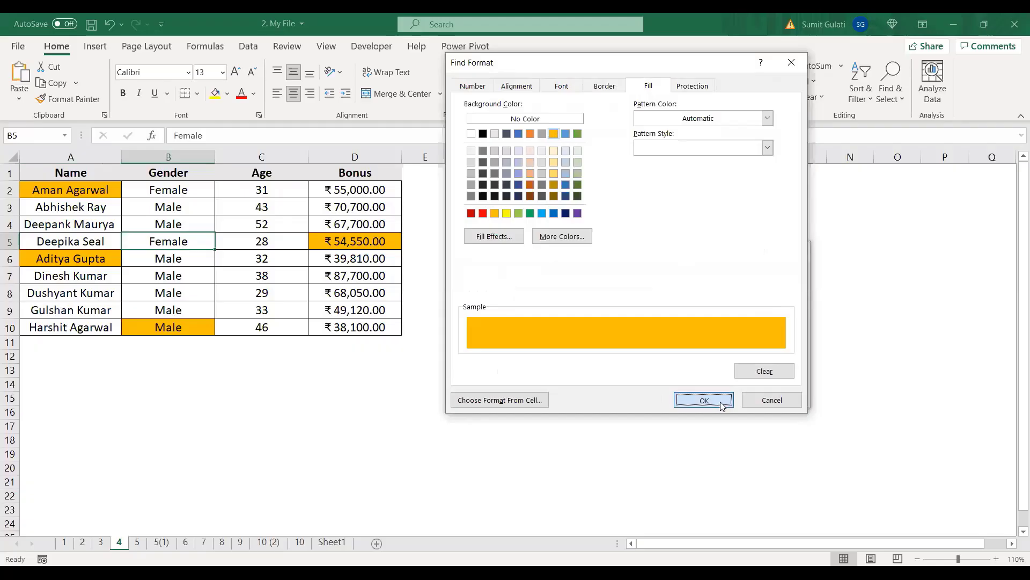
{"action": "left_click", "coordinate": [704, 401]}
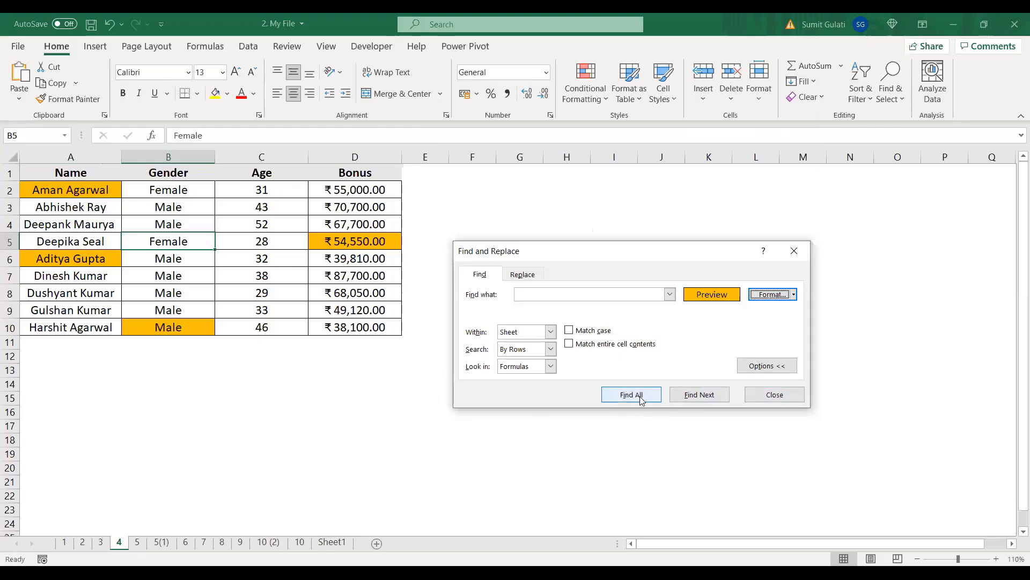
Step: Find All orange-filled cells and select the four results A2, D5, A6 and B10
{"action": "left_click", "coordinate": [640, 397]}
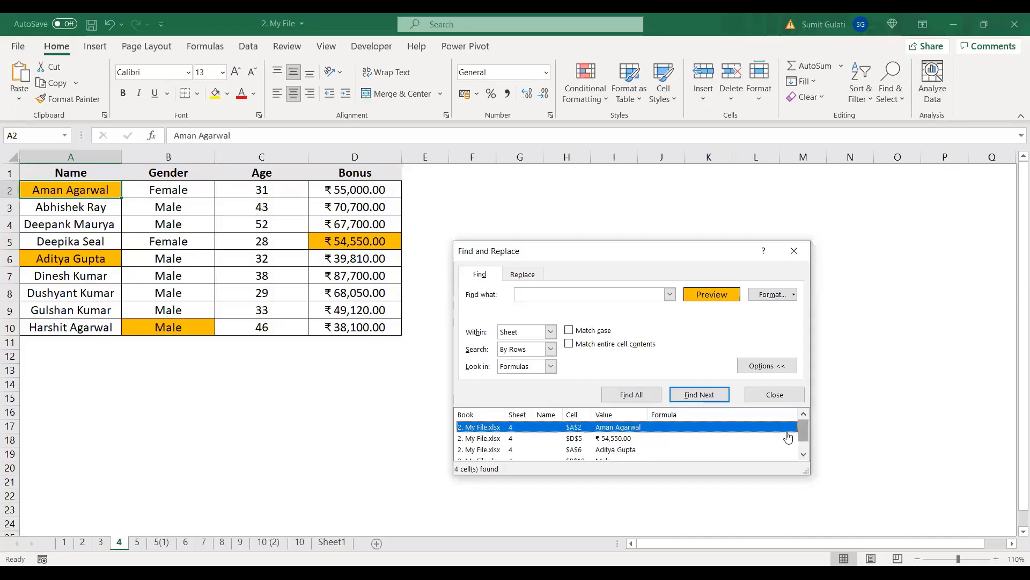
{"action": "scroll", "coordinate": [789, 433], "scroll_direction": "down", "scroll_amount": 1}
{"action": "scroll", "coordinate": [788, 436], "scroll_direction": "up", "scroll_amount": 1}
{"action": "scroll", "coordinate": [784, 434], "scroll_direction": "down", "scroll_amount": 1}
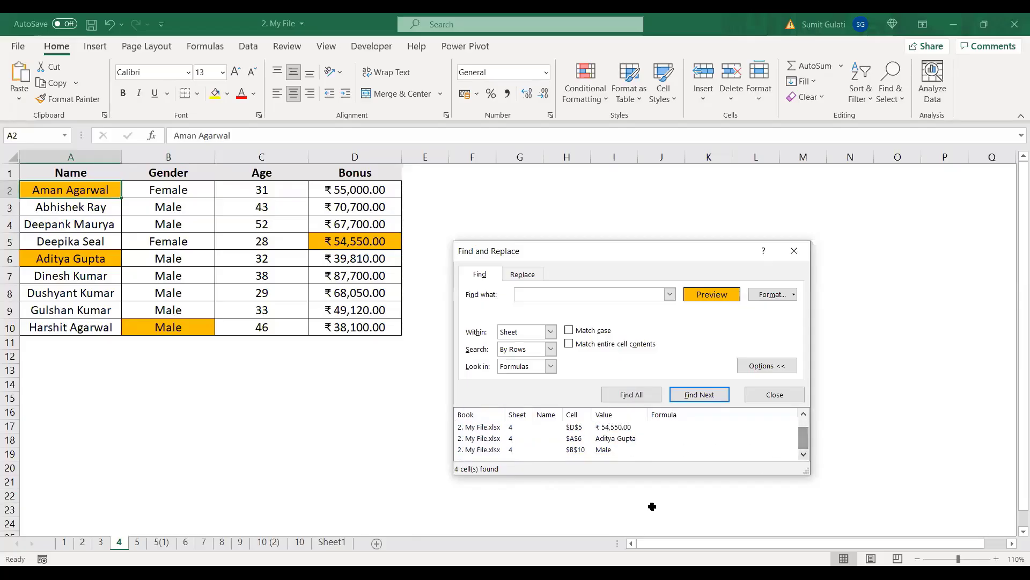
{"action": "left_click", "coordinate": [493, 450], "text": "shift"}
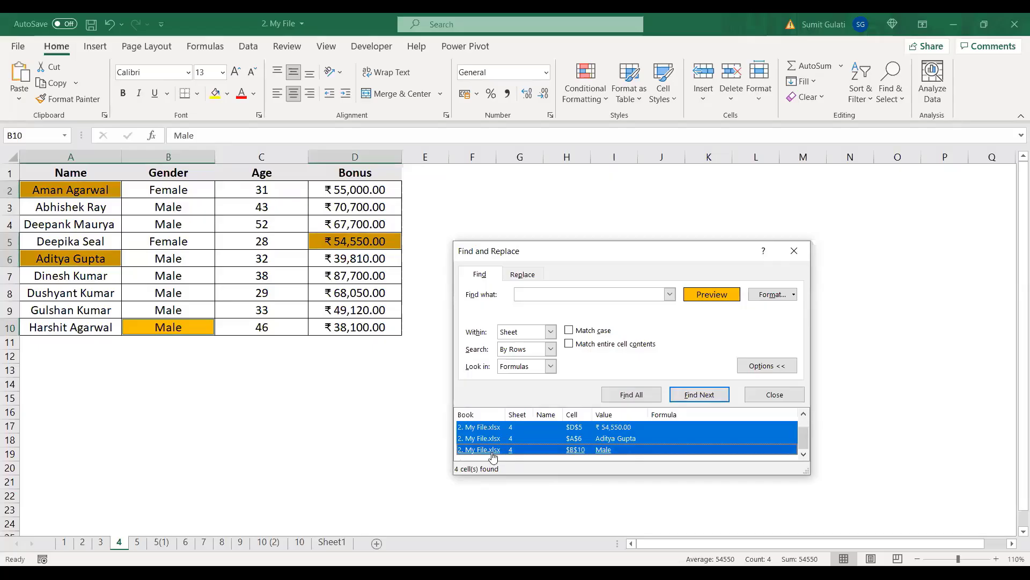
Step: Delete the entire rows of the selected orange cells, then undo the deletion
{"action": "left_click", "coordinate": [780, 396]}
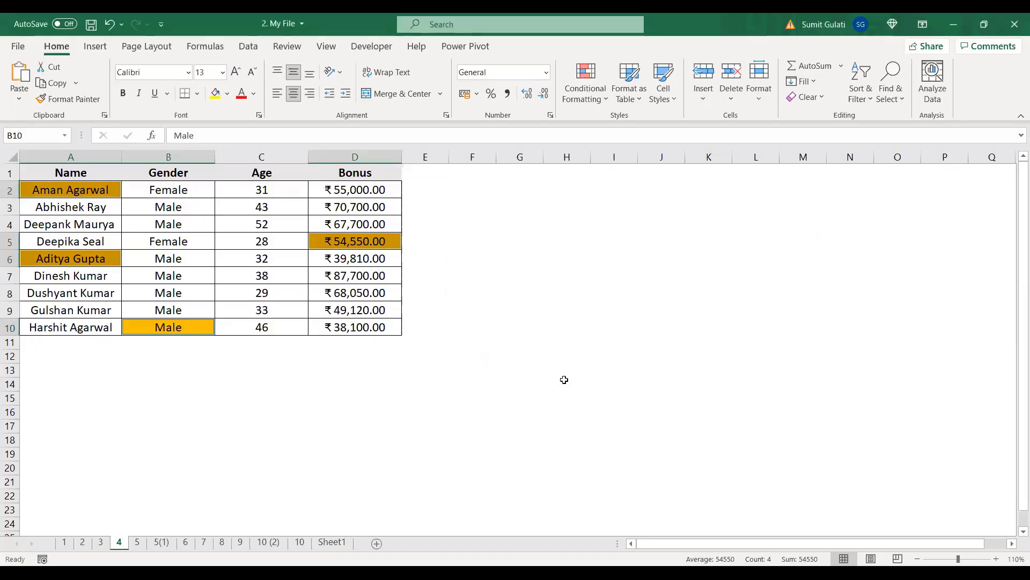
{"action": "key", "text": "ctrl+minus"}
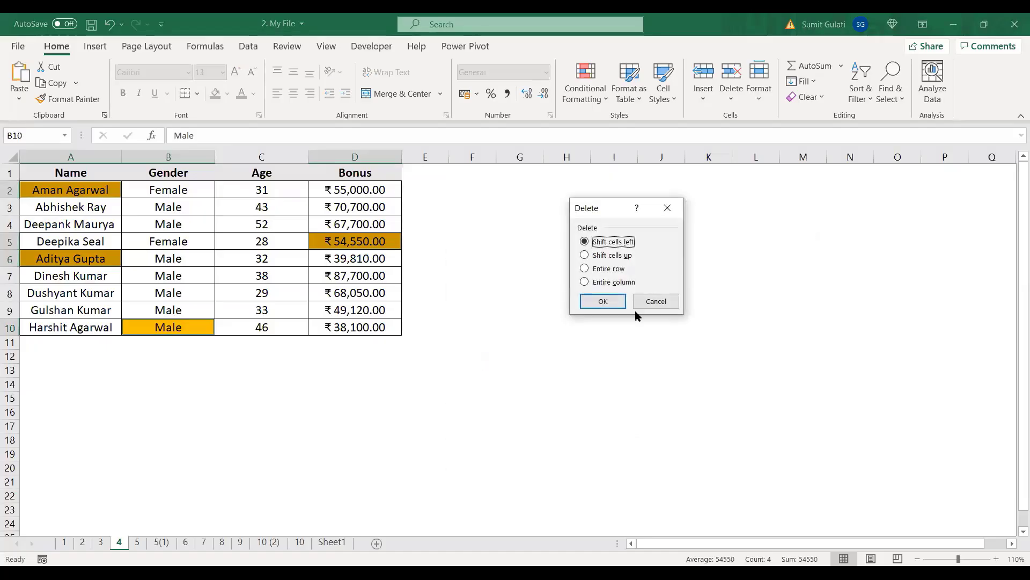
{"action": "left_click", "coordinate": [586, 269]}
{"action": "left_click", "coordinate": [604, 303]}
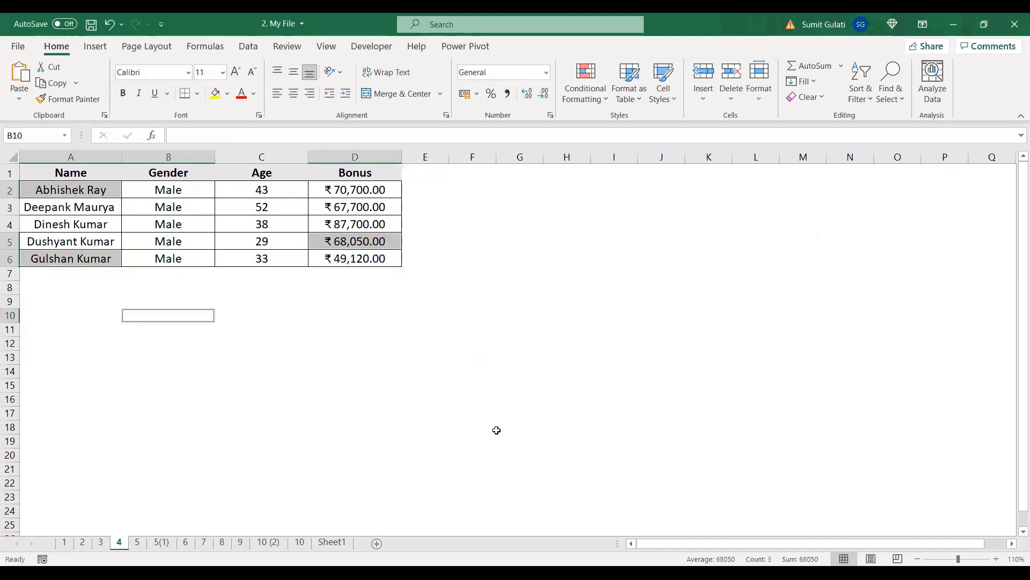
{"action": "key", "text": "ctrl+z"}
{"action": "left_click", "coordinate": [221, 253]}
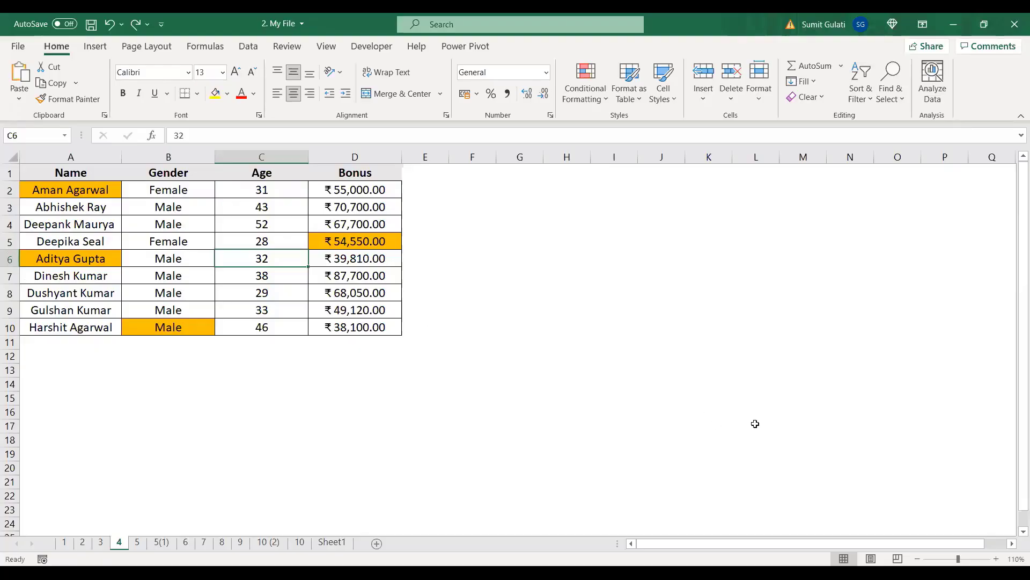
Step: Reopen Find and Replace from B5 and move the dialog slightly higher with options shown
{"action": "left_click", "coordinate": [165, 237]}
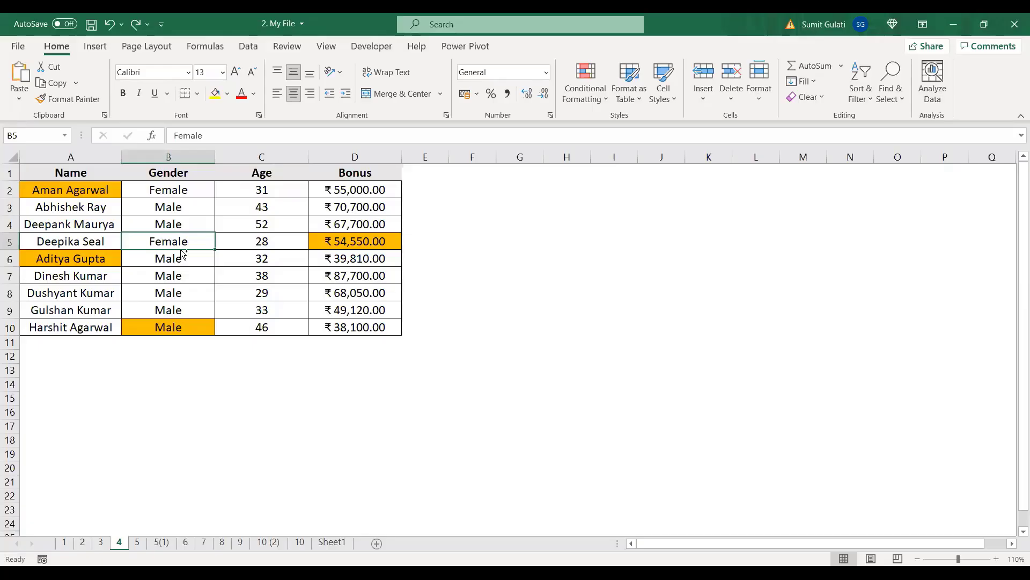
{"action": "key", "text": "ctrl+f"}
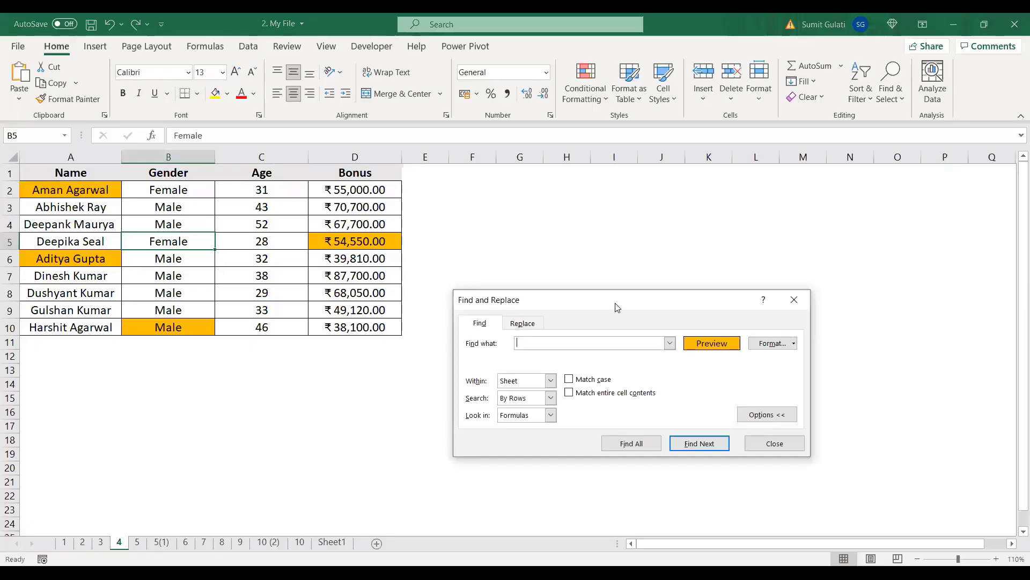
{"action": "left_click", "coordinate": [766, 415]}
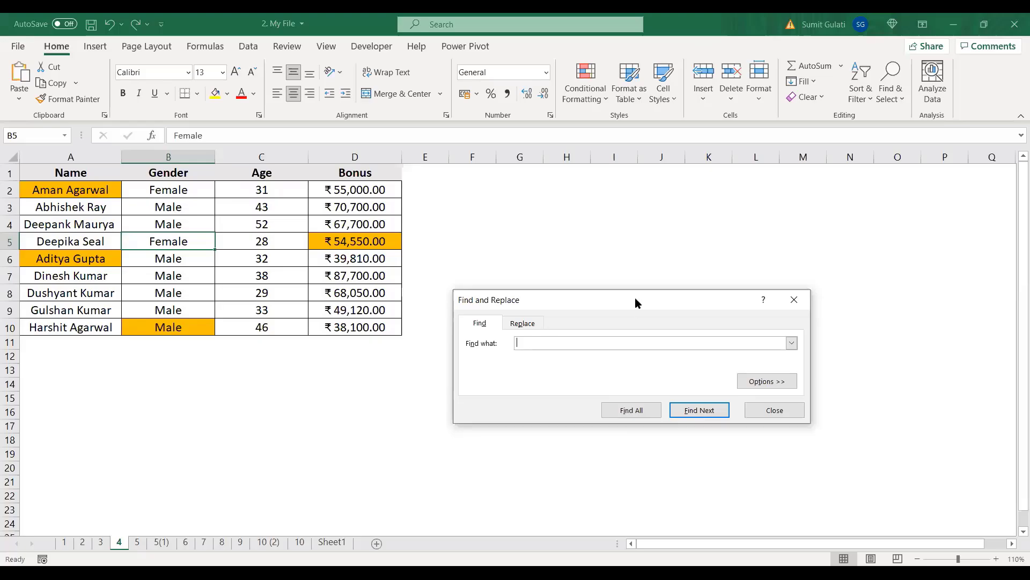
{"action": "left_click_drag", "start_coordinate": [635, 298], "coordinate": [634, 242]}
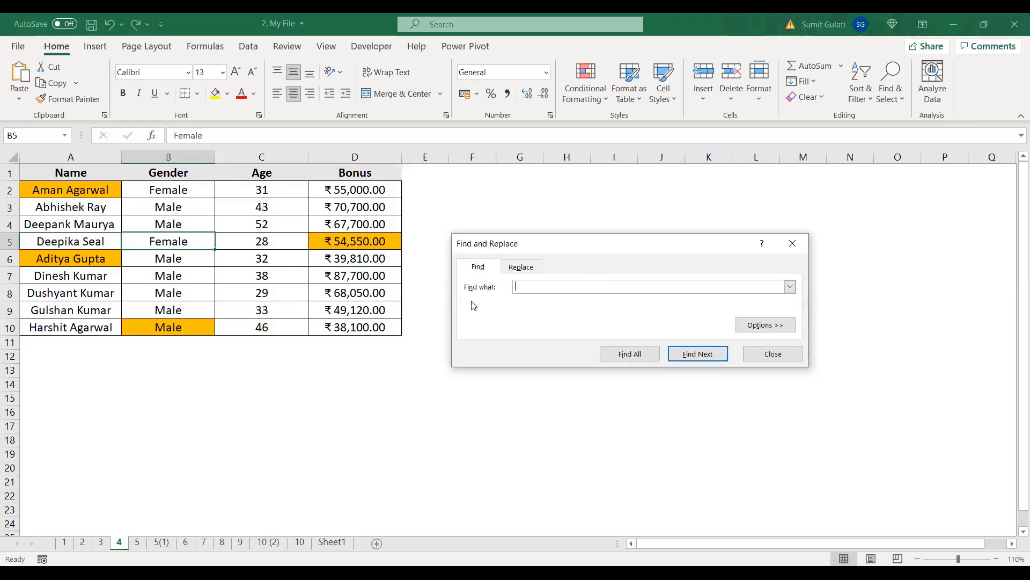
{"action": "left_click", "coordinate": [757, 326]}
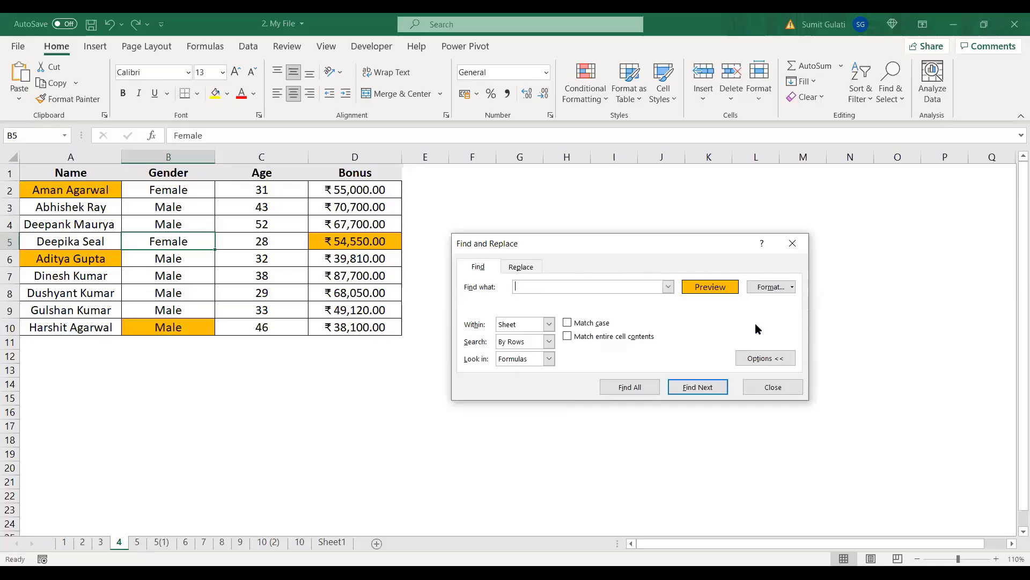
Step: Set the search format to the gold fill, Find All, and select cells A2, D5, A6, B10
{"action": "left_click", "coordinate": [766, 287]}
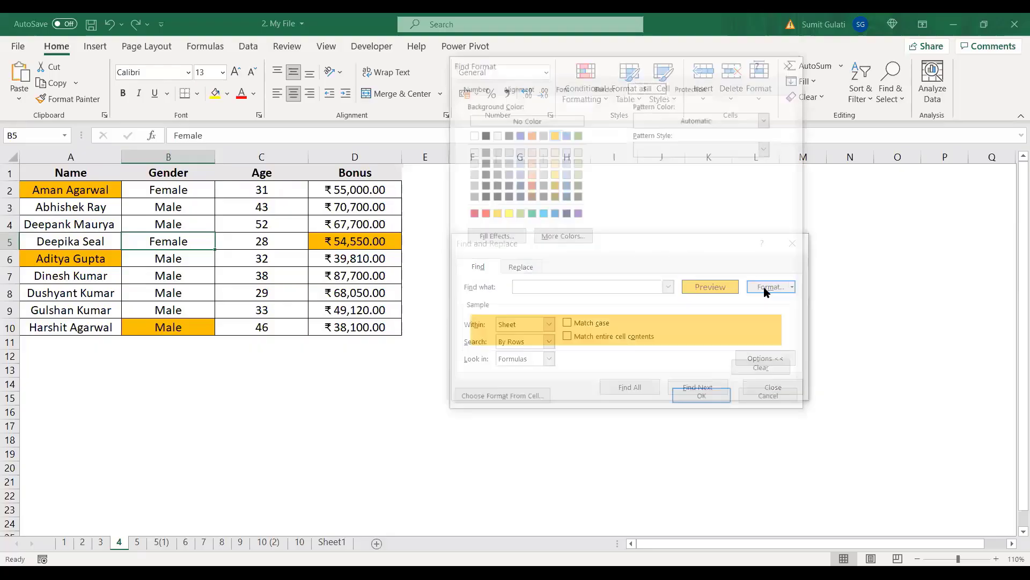
{"action": "left_click", "coordinate": [693, 87]}
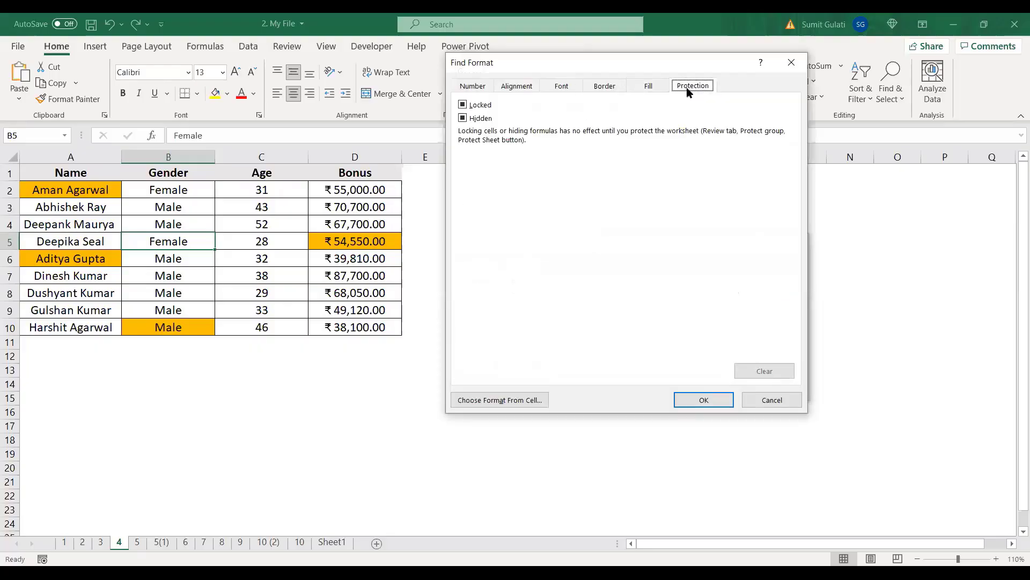
{"action": "left_click", "coordinate": [648, 88]}
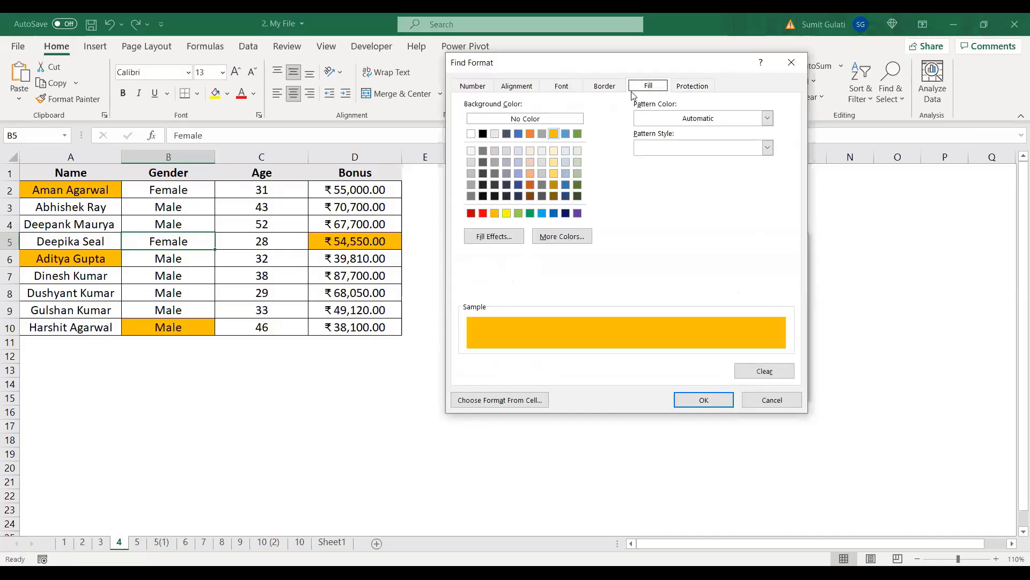
{"action": "left_click", "coordinate": [554, 134]}
{"action": "left_click", "coordinate": [700, 402]}
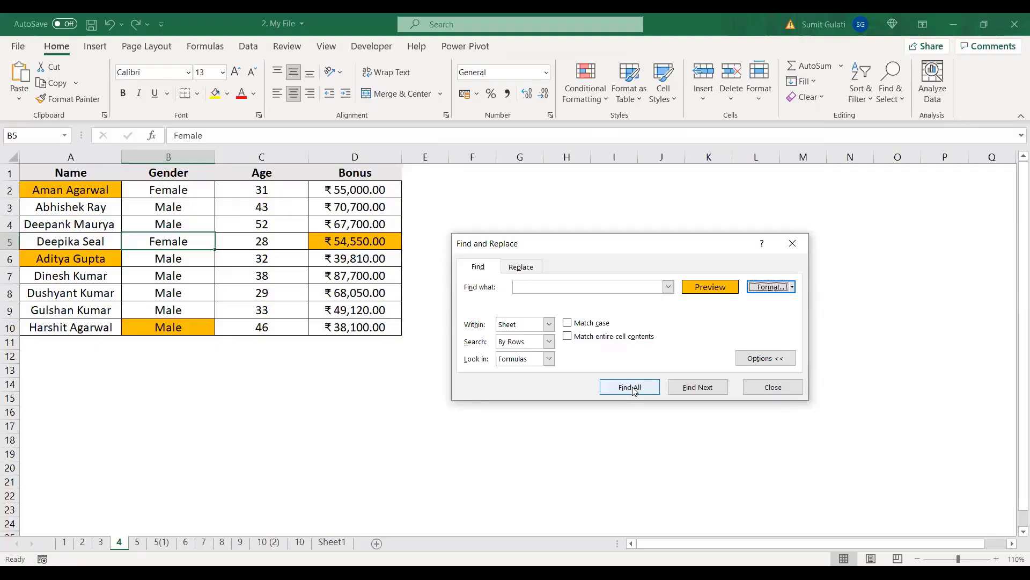
{"action": "left_click", "coordinate": [634, 389]}
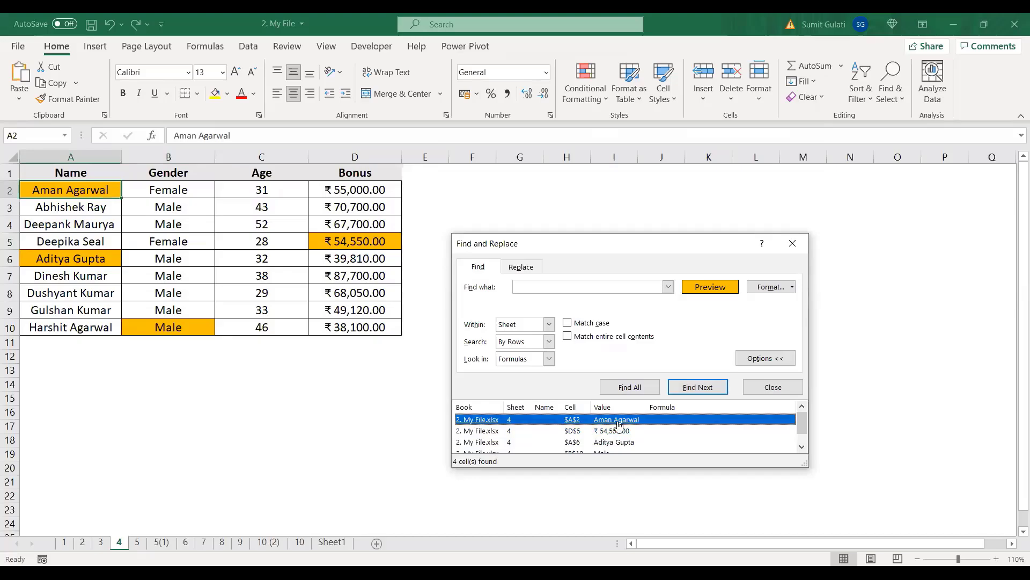
{"action": "scroll", "coordinate": [786, 433], "scroll_direction": "down", "scroll_amount": 1}
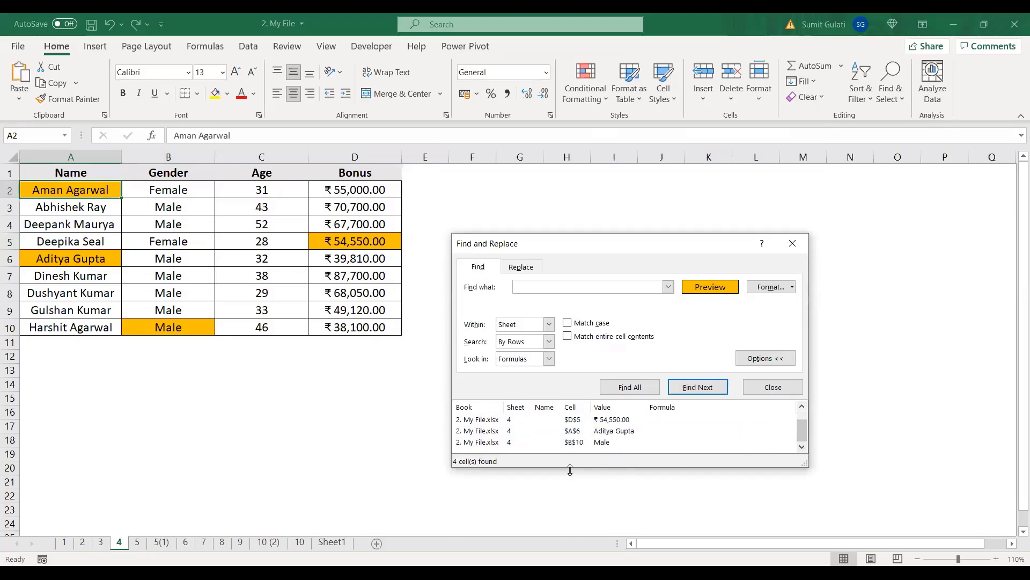
{"action": "left_click", "coordinate": [485, 443], "text": "shift"}
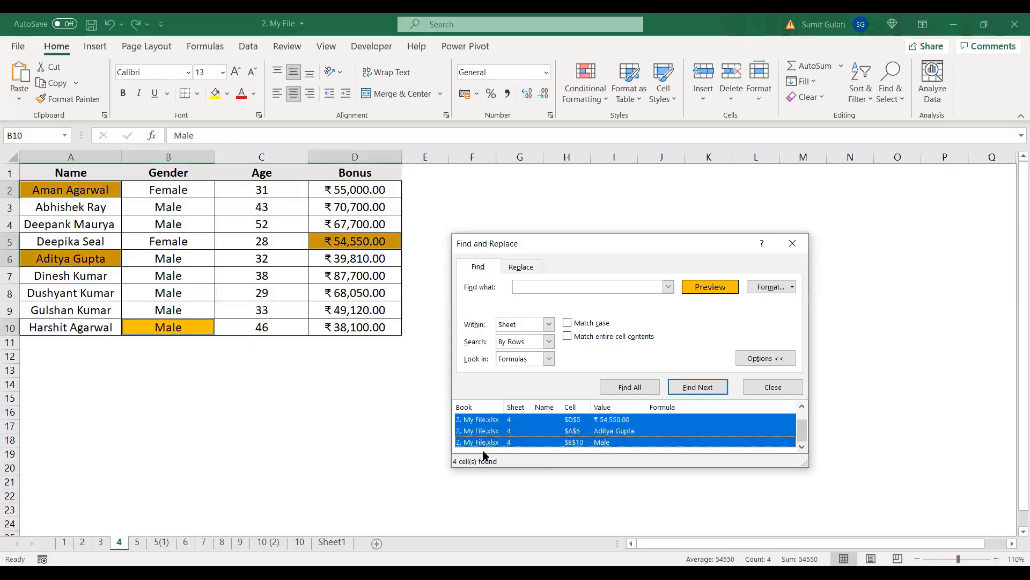
{"action": "left_click", "coordinate": [787, 395]}
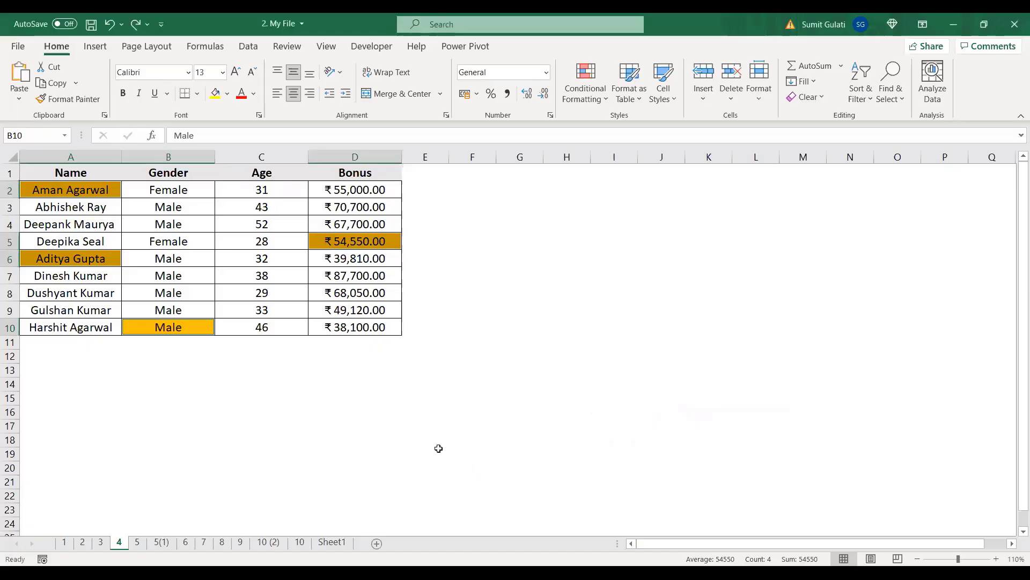
{"action": "key", "text": "ctrl+minus"}
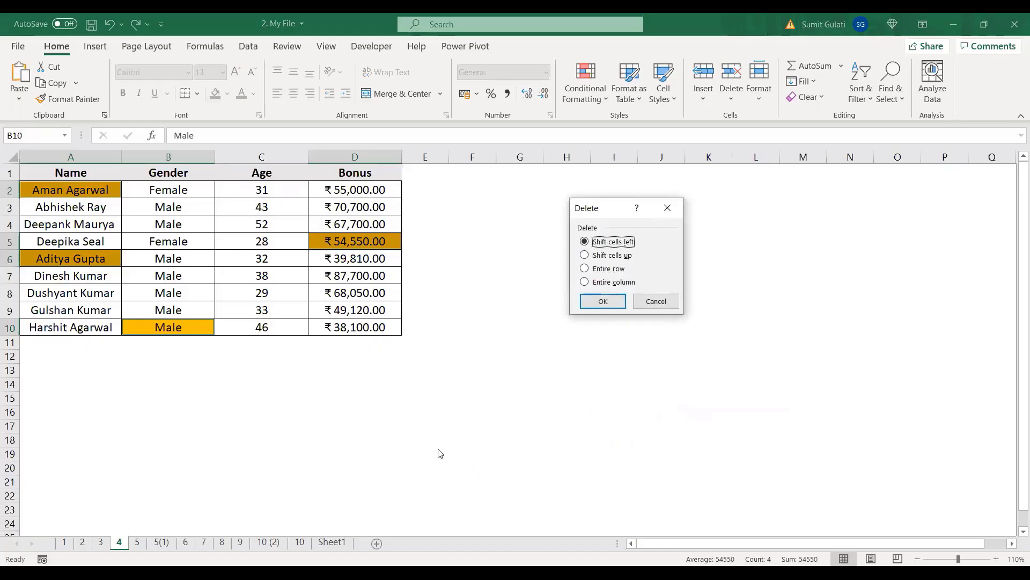
{"action": "left_click", "coordinate": [584, 268]}
{"action": "left_click", "coordinate": [603, 301]}
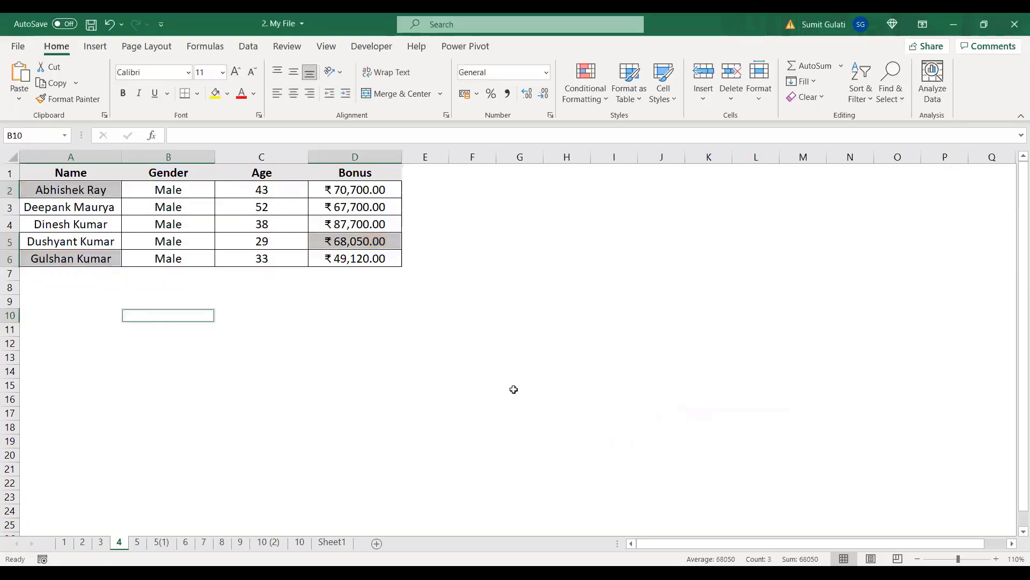
{"action": "left_click", "coordinate": [471, 326]}
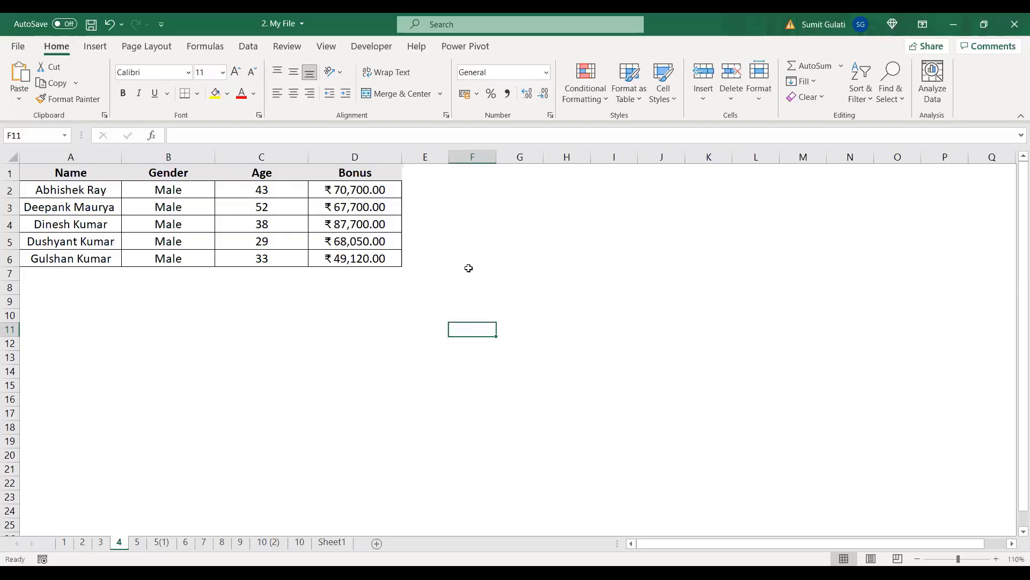
{"action": "left_click", "coordinate": [137, 542]}
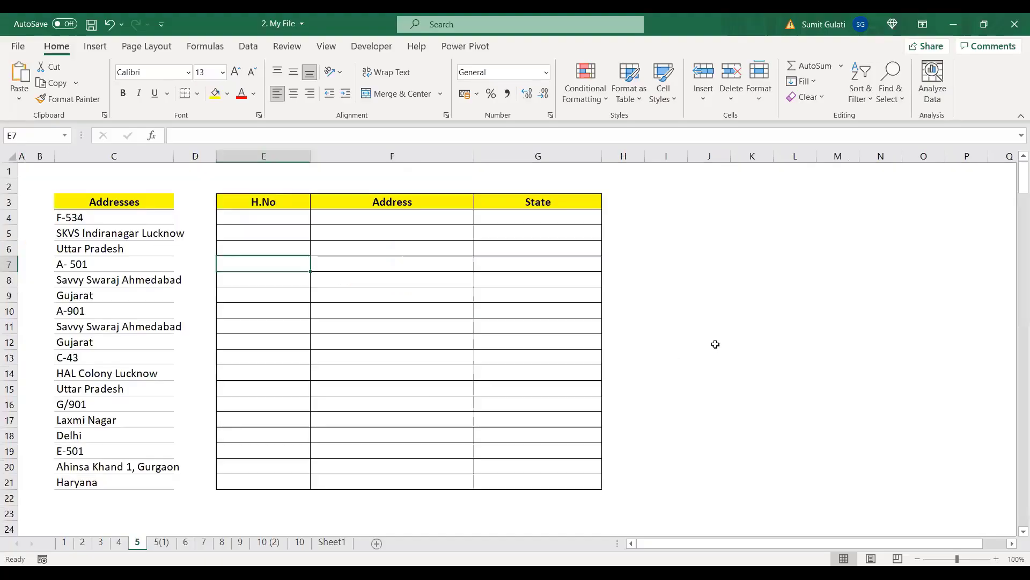
{"action": "left_click", "coordinate": [690, 325]}
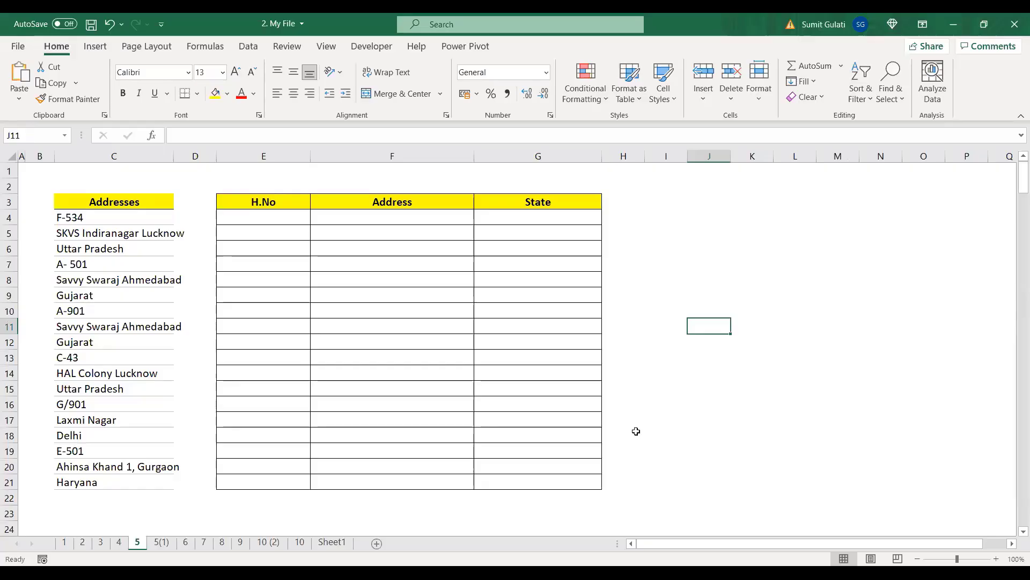
{"action": "left_click", "coordinate": [114, 215]}
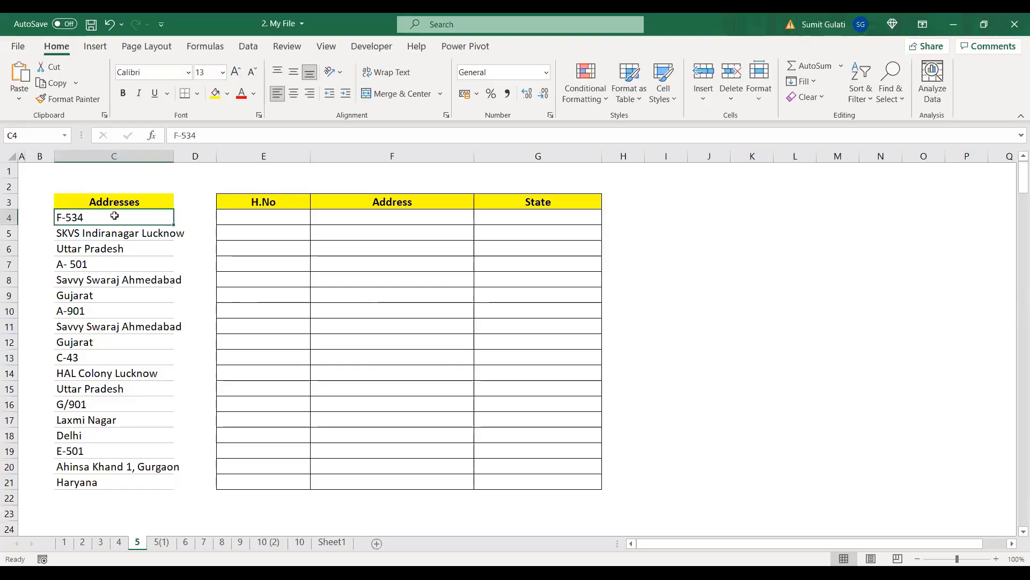
{"action": "left_click", "coordinate": [116, 234]}
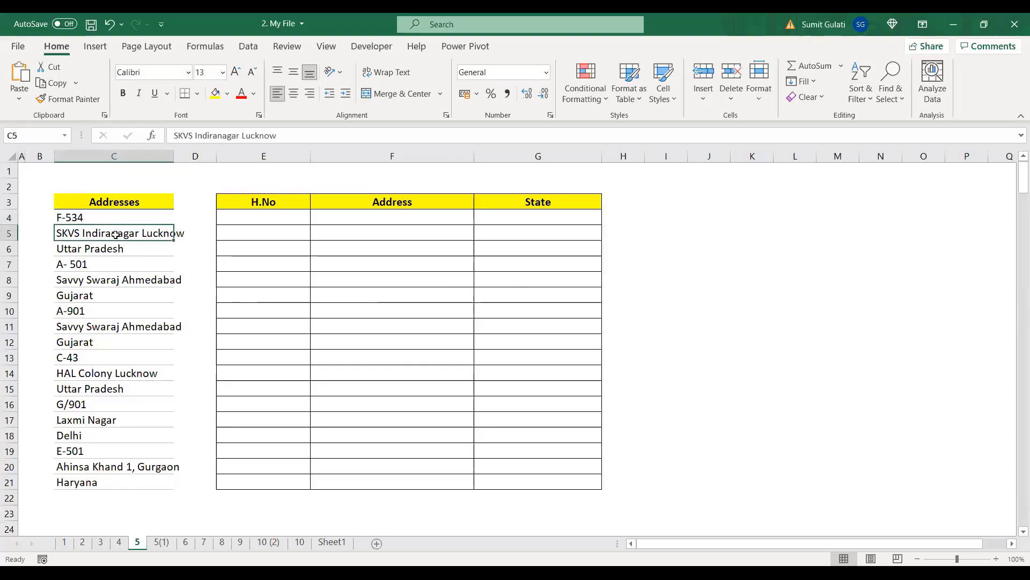
{"action": "left_click", "coordinate": [111, 248]}
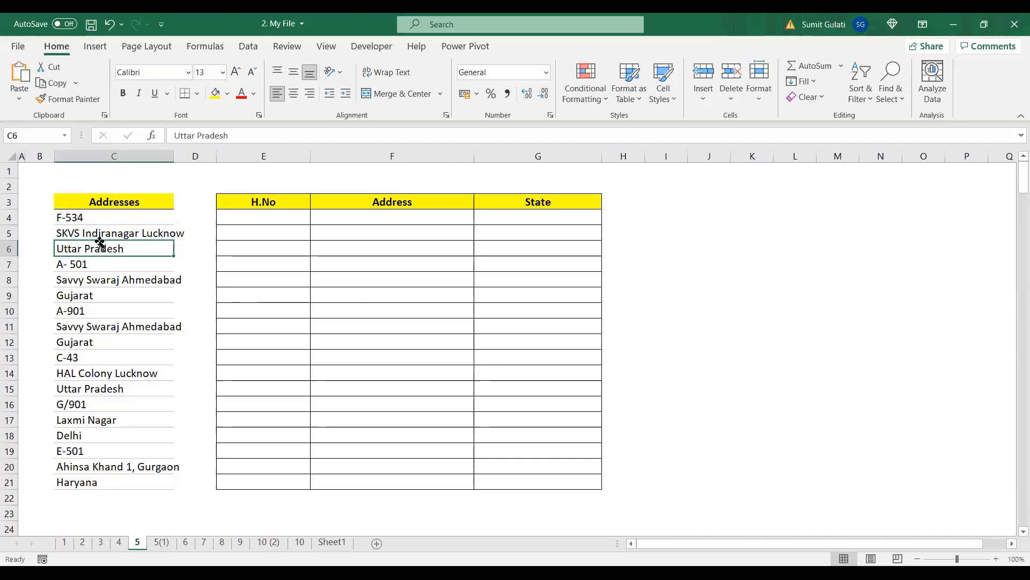
{"action": "left_click", "coordinate": [75, 217]}
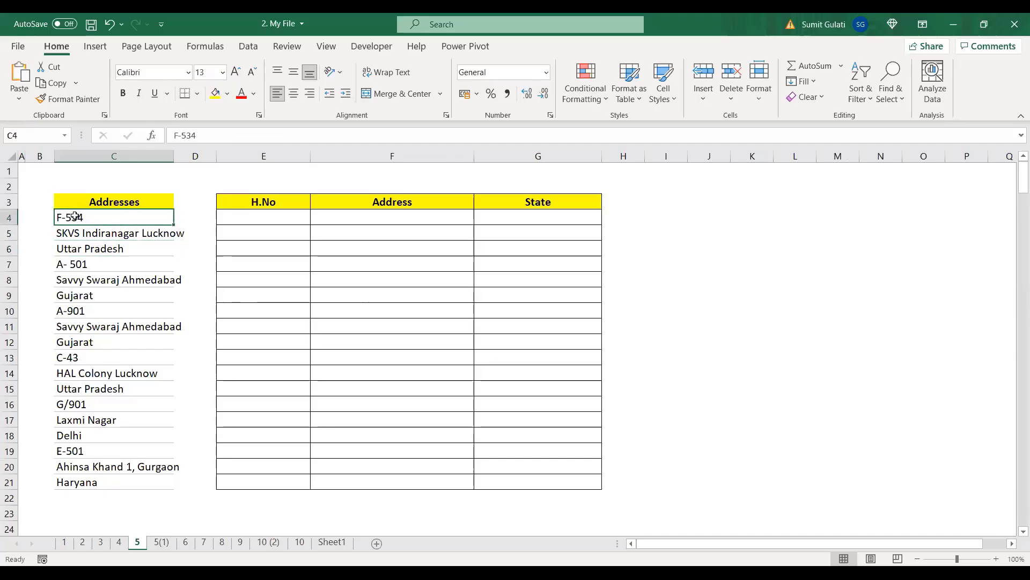
{"action": "left_click", "coordinate": [101, 233]}
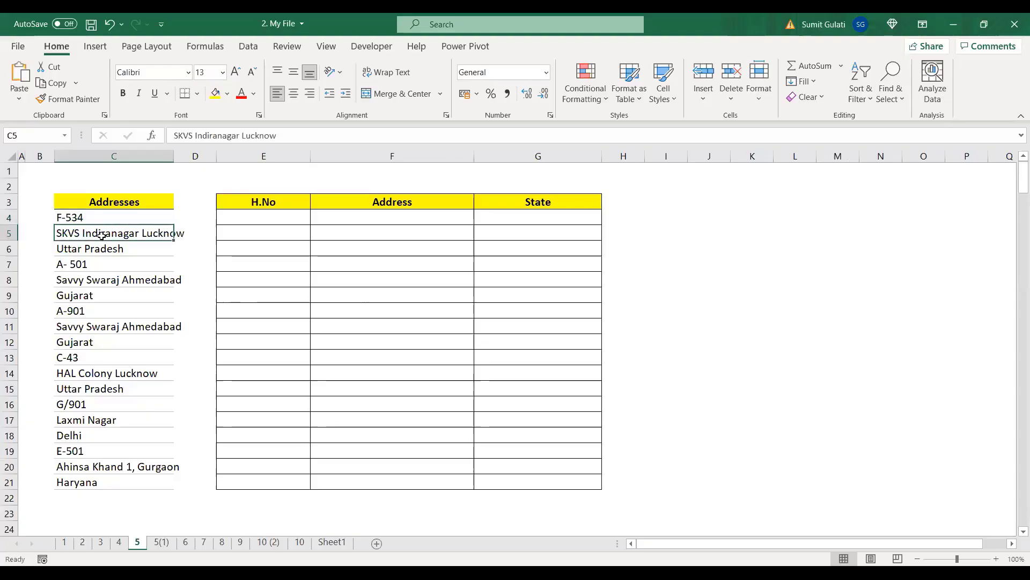
{"action": "left_click", "coordinate": [101, 247]}
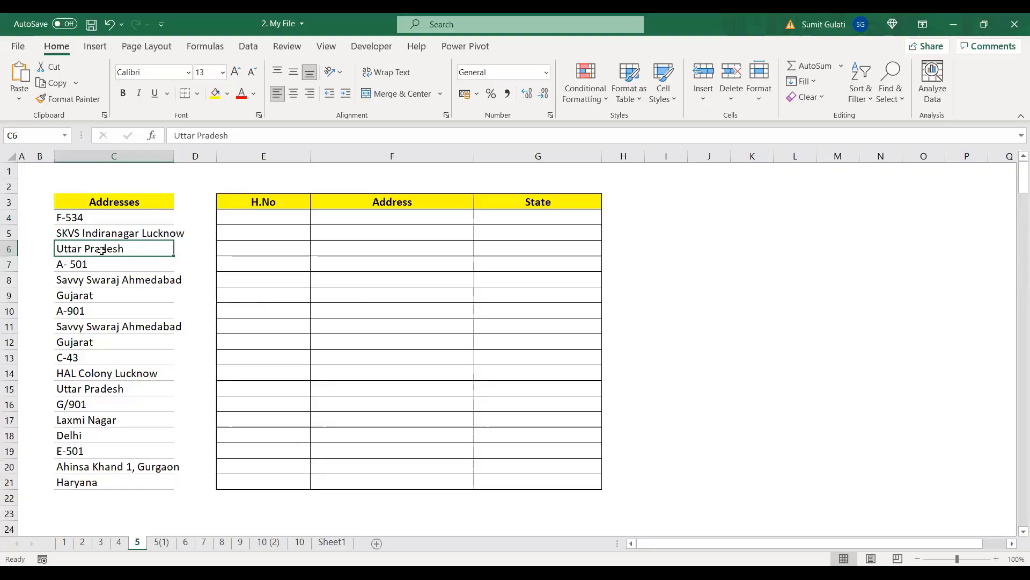
{"action": "left_click", "coordinate": [78, 265]}
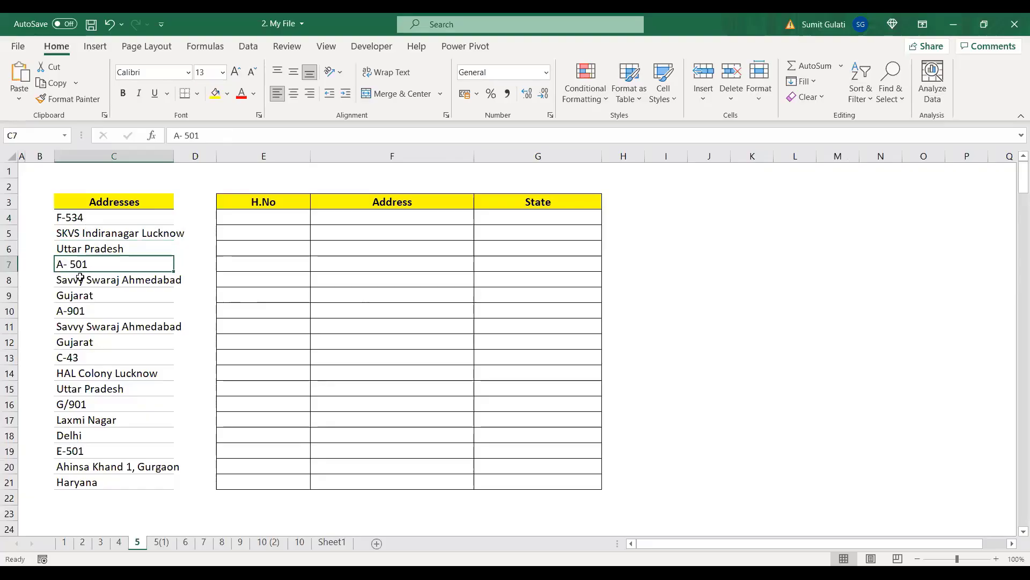
{"action": "left_click", "coordinate": [78, 279]}
{"action": "left_click", "coordinate": [77, 294]}
{"action": "left_click", "coordinate": [76, 310]}
{"action": "left_click", "coordinate": [75, 326]}
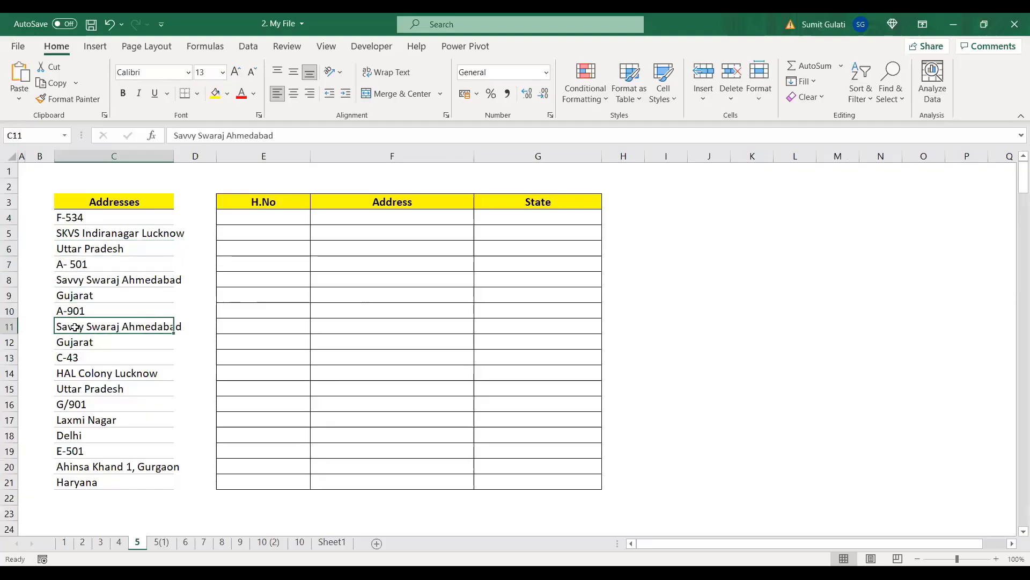
{"action": "left_click", "coordinate": [64, 217]}
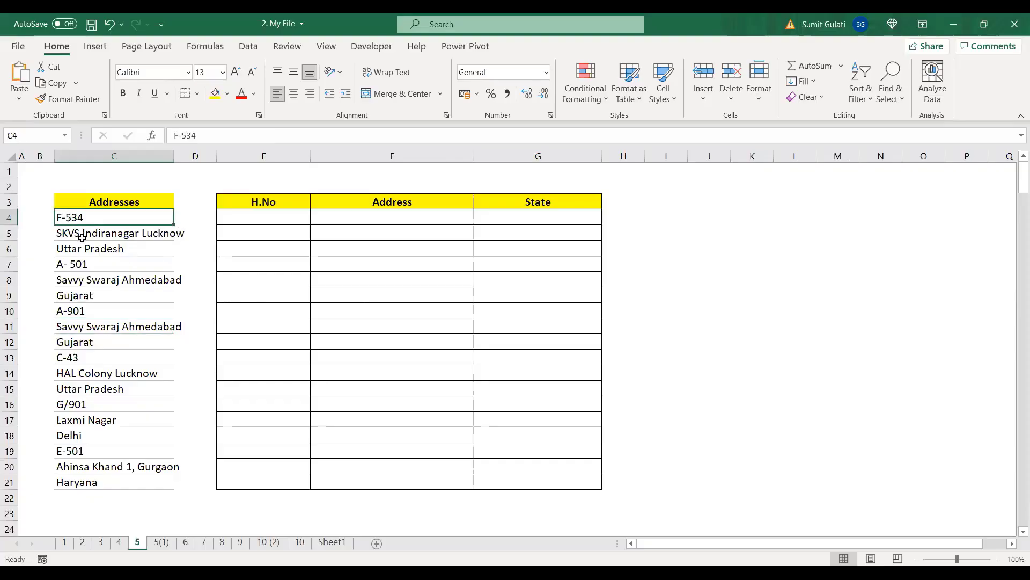
{"action": "left_click", "coordinate": [84, 235]}
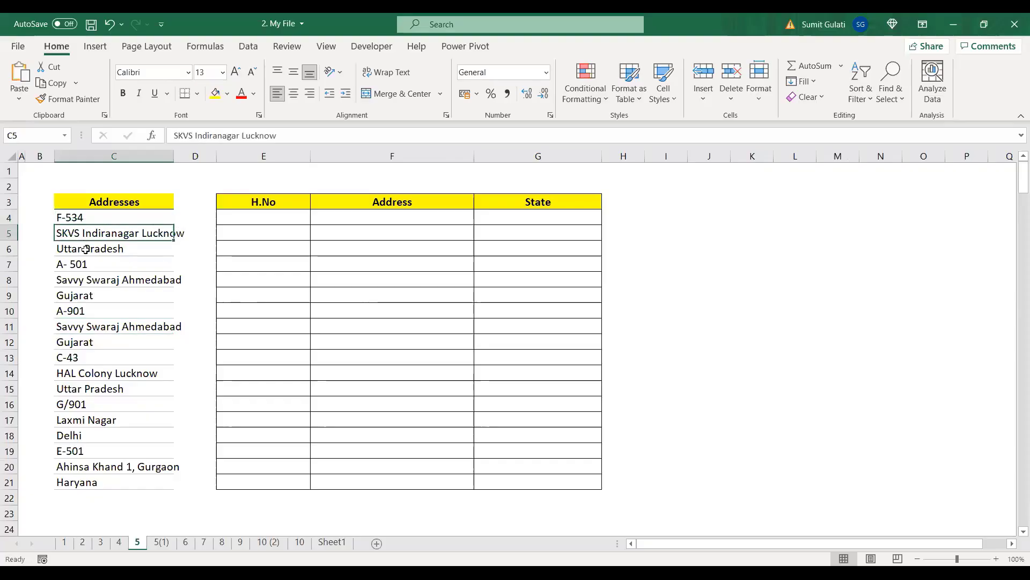
{"action": "left_click", "coordinate": [86, 249]}
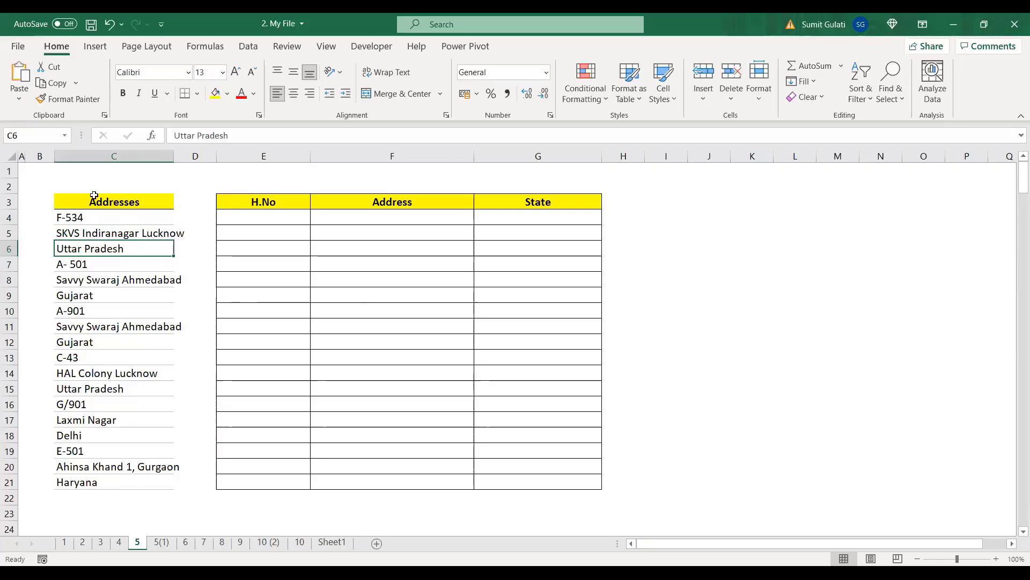
{"action": "left_click", "coordinate": [161, 543]}
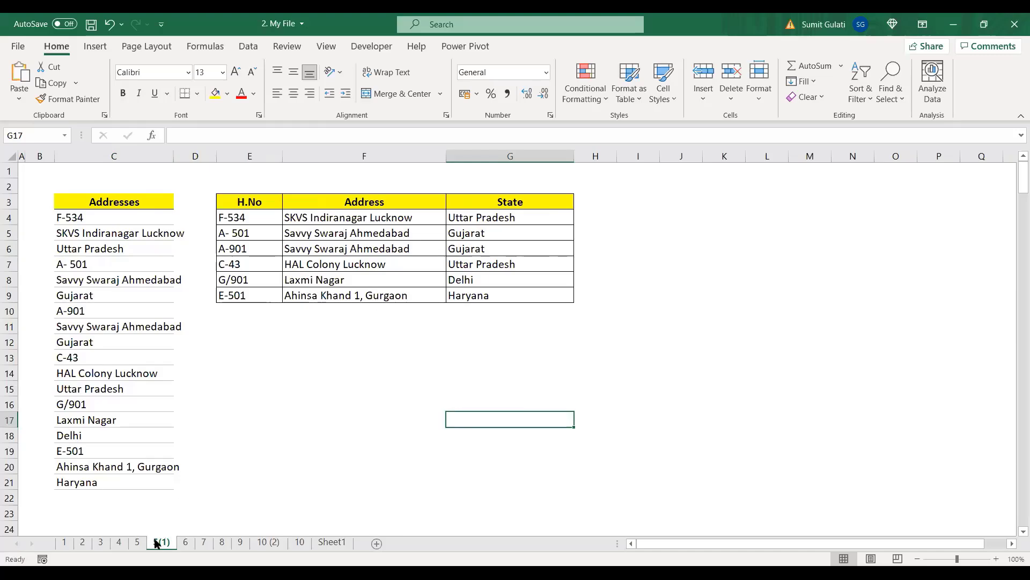
Step: Compare sheet 5's empty table with the finished one on 5(1), ending on sheet 5 at E4
{"action": "left_click", "coordinate": [138, 542]}
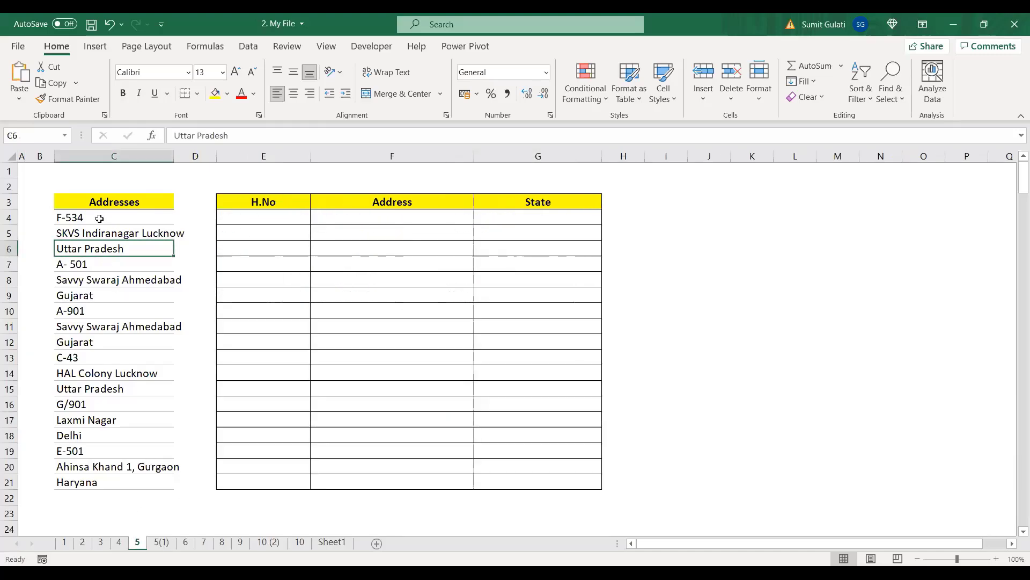
{"action": "left_click", "coordinate": [99, 218]}
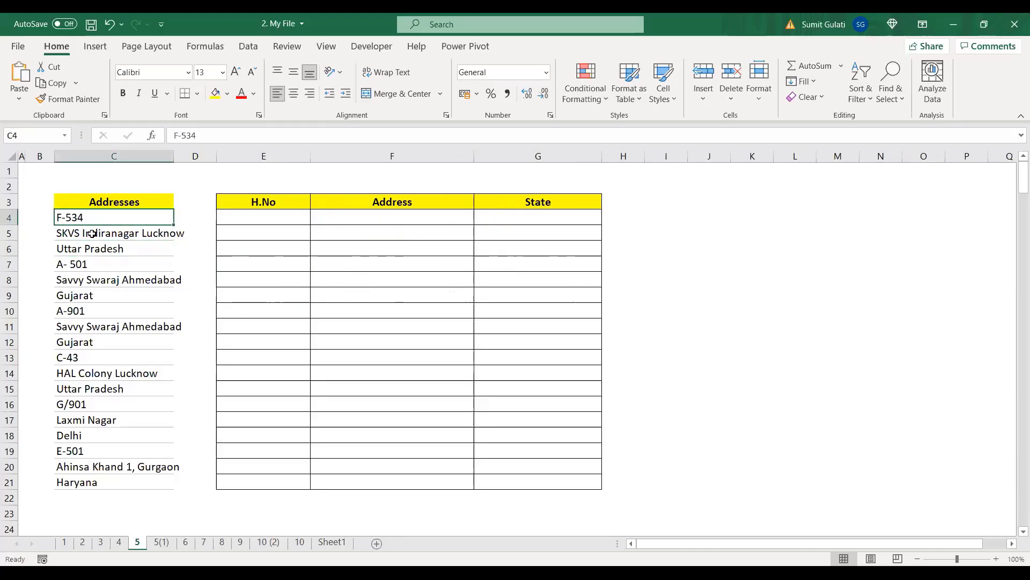
{"action": "left_click", "coordinate": [161, 542]}
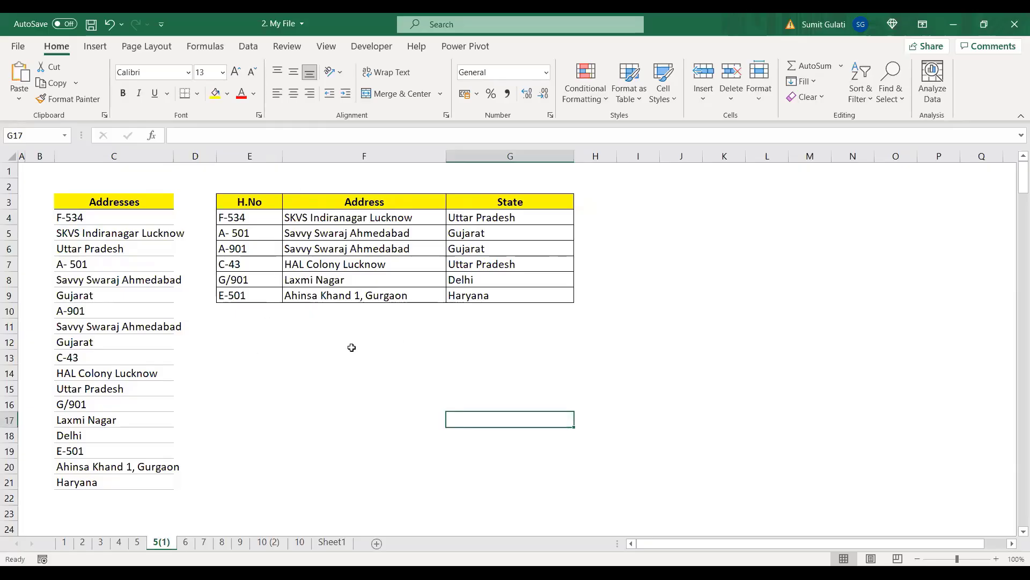
{"action": "left_click", "coordinate": [138, 542]}
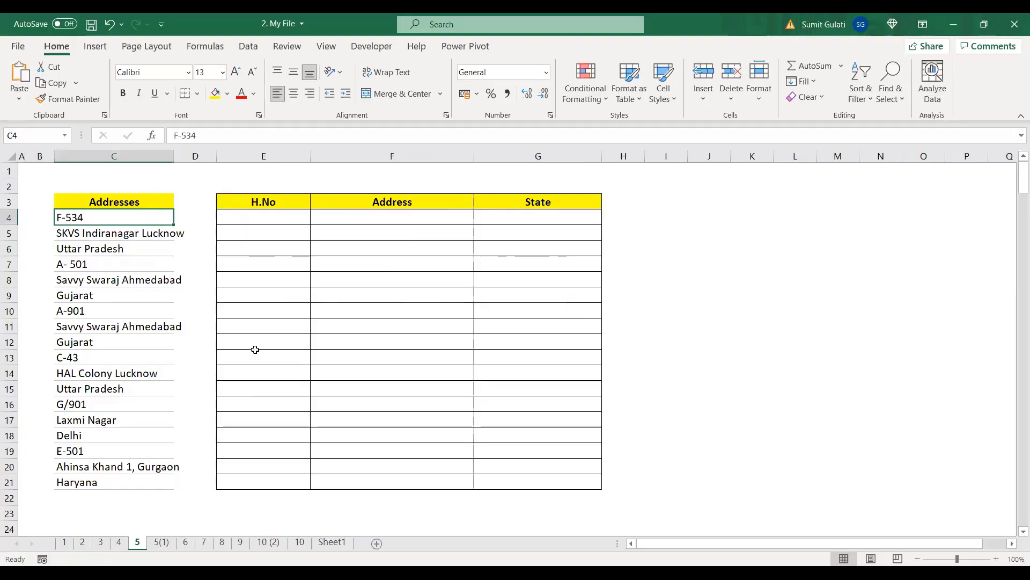
{"action": "left_click", "coordinate": [161, 542]}
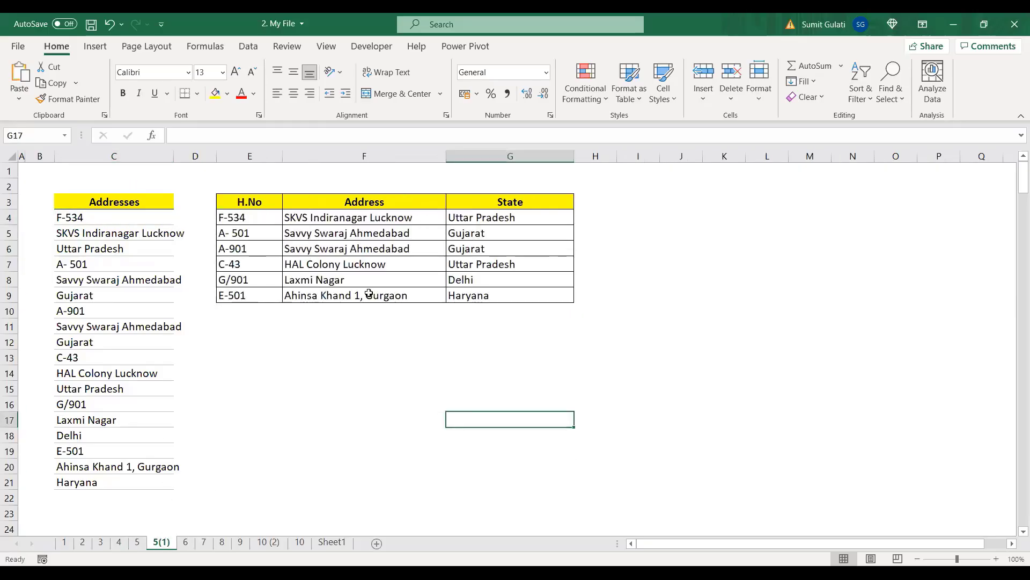
{"action": "left_click", "coordinate": [137, 542]}
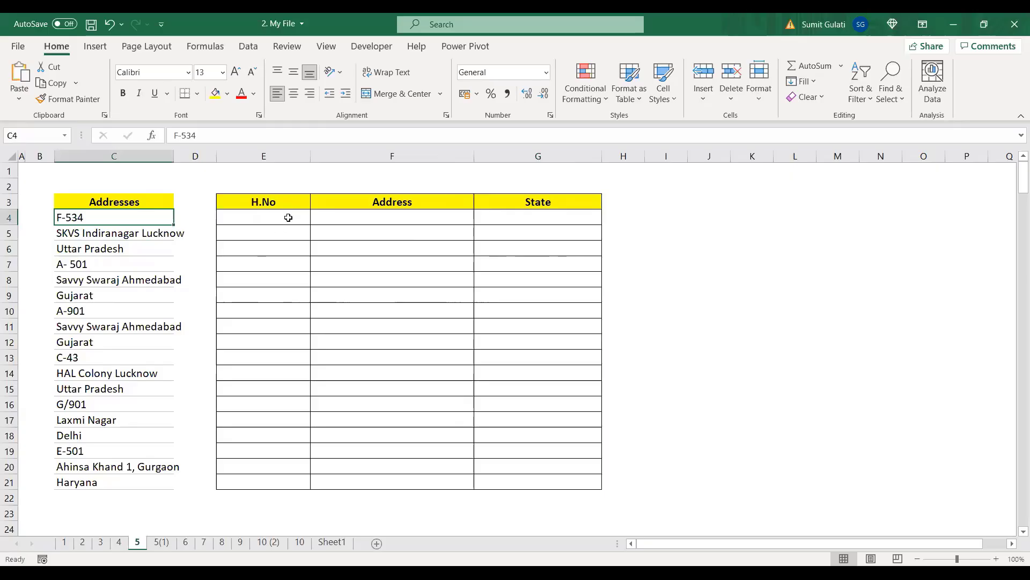
{"action": "left_click", "coordinate": [287, 219]}
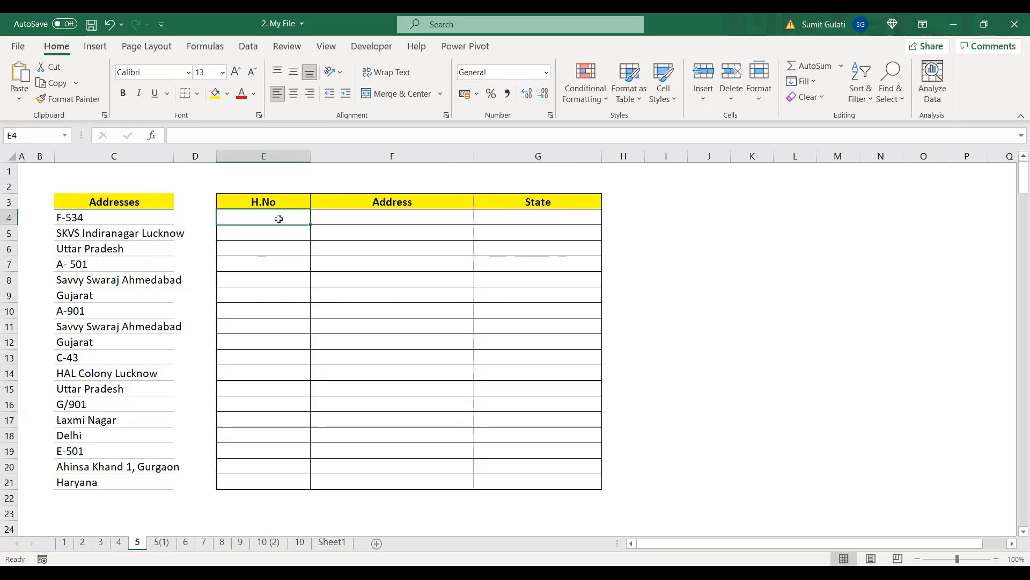
Step: Enter =C4 in E4 and =C5 in F5 to pull in F-534 and its address
{"action": "type", "text": "="}
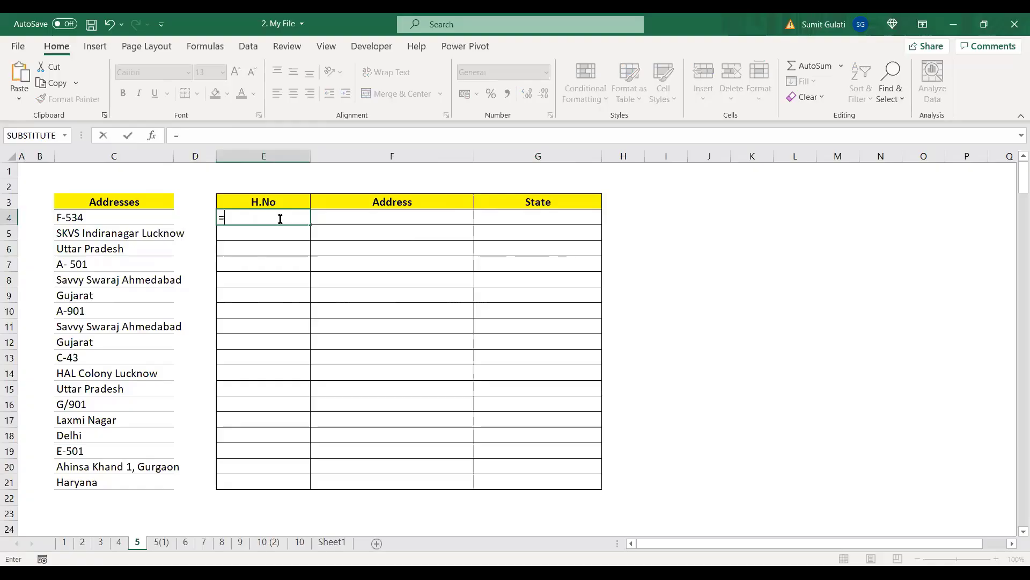
{"action": "left_click", "coordinate": [111, 219]}
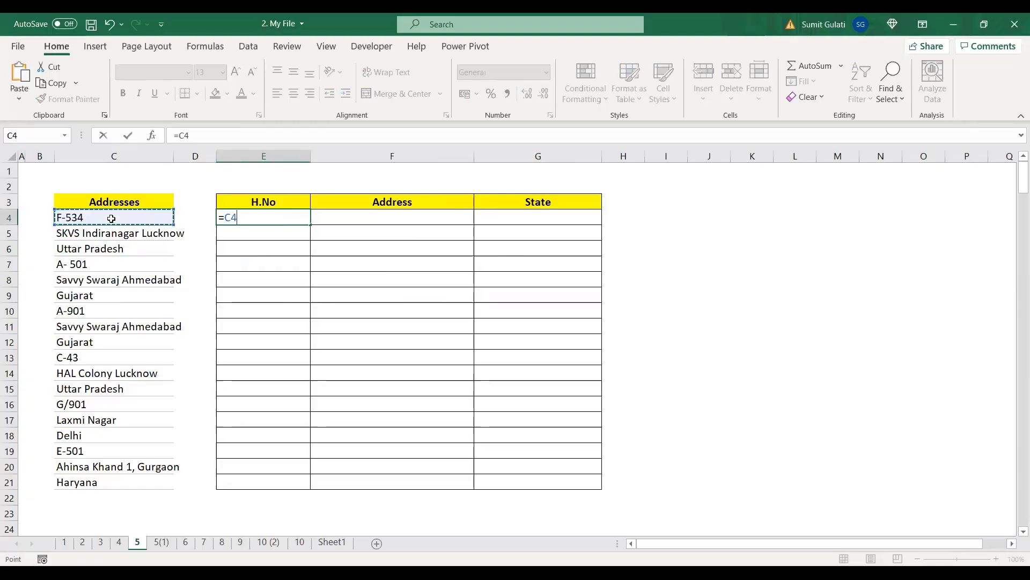
{"action": "key", "text": "Return"}
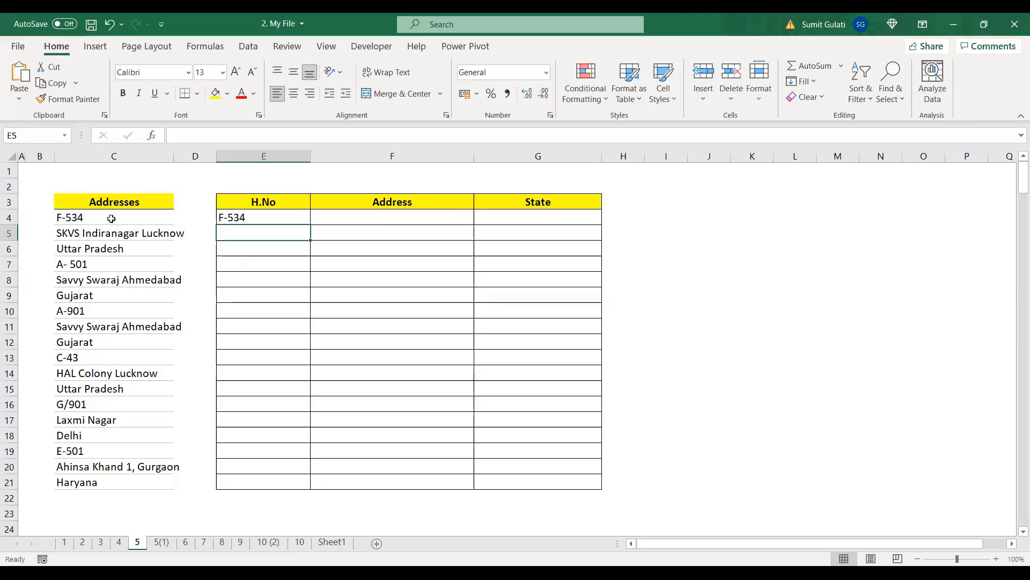
{"action": "left_click", "coordinate": [391, 235]}
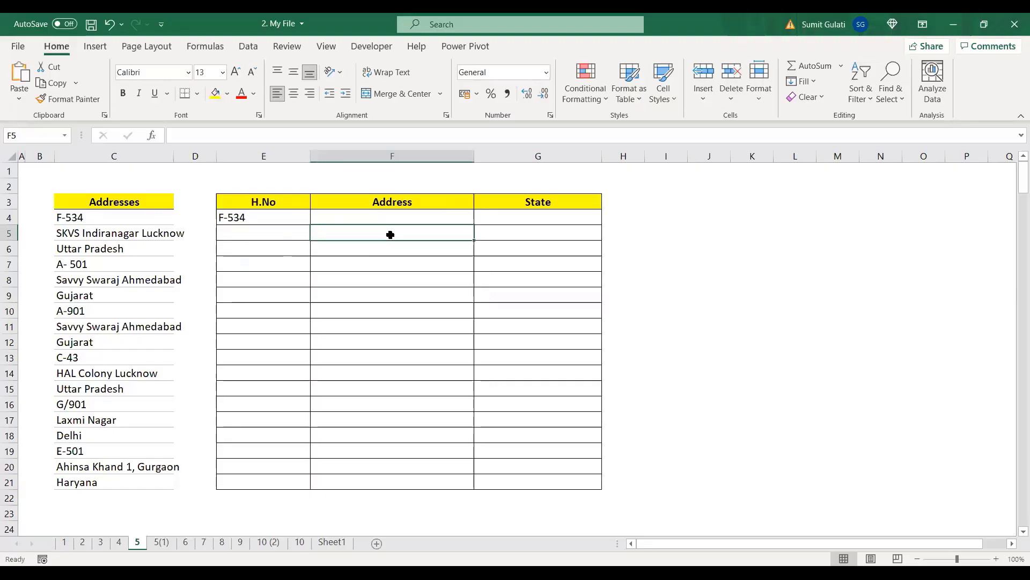
{"action": "type", "text": "="}
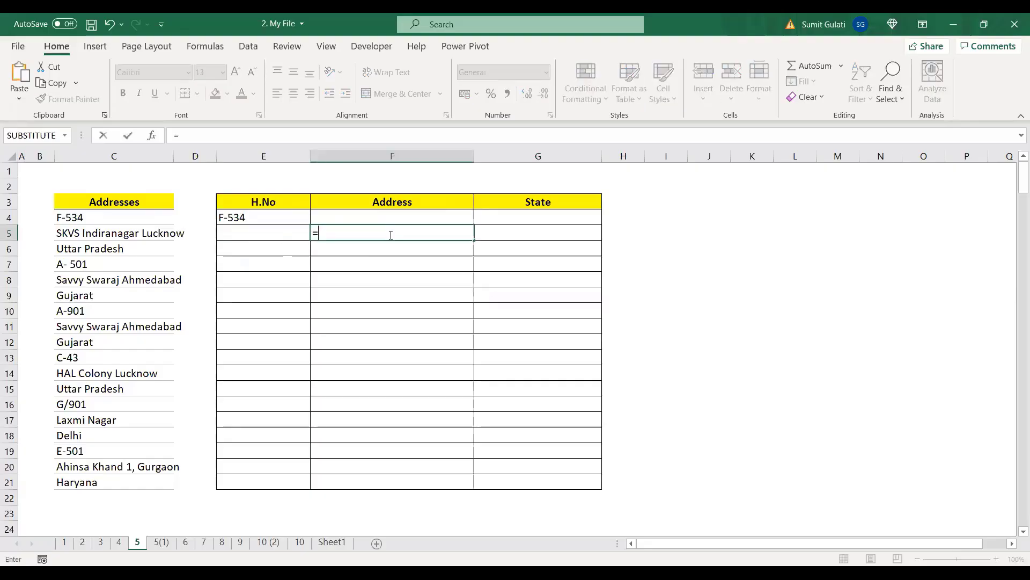
{"action": "left_click", "coordinate": [149, 231]}
{"action": "key", "text": "Return"}
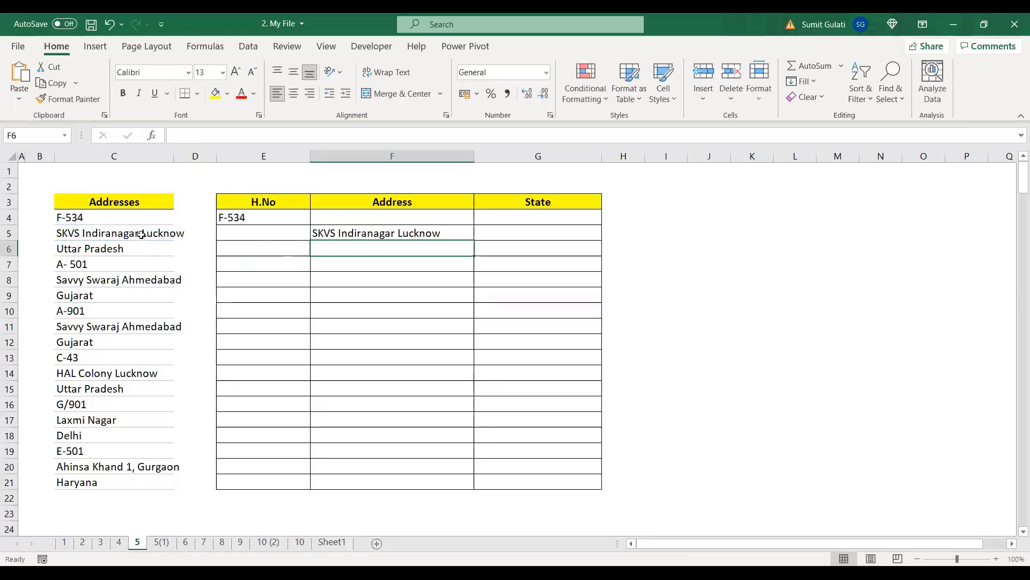
Step: Enter =C6 in G6 for Uttar Pradesh, then check the formulas in E4, F5 and G6
{"action": "left_click", "coordinate": [549, 251]}
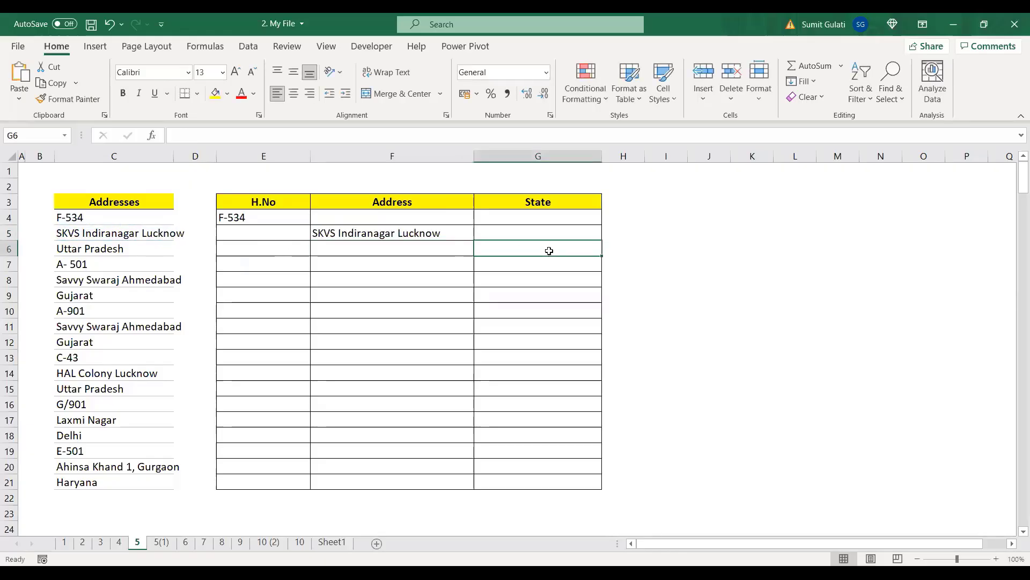
{"action": "type", "text": "="}
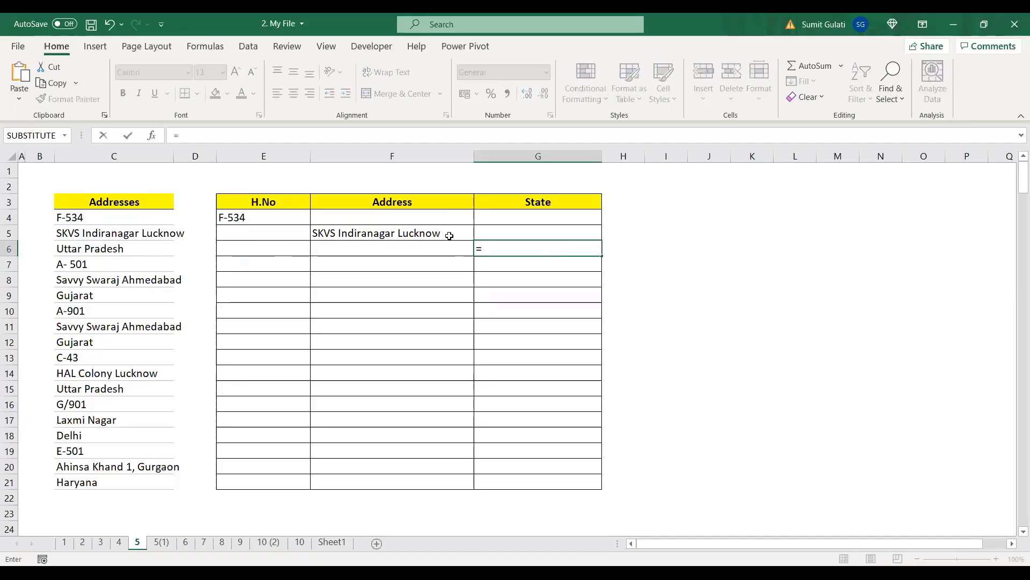
{"action": "left_click", "coordinate": [107, 248]}
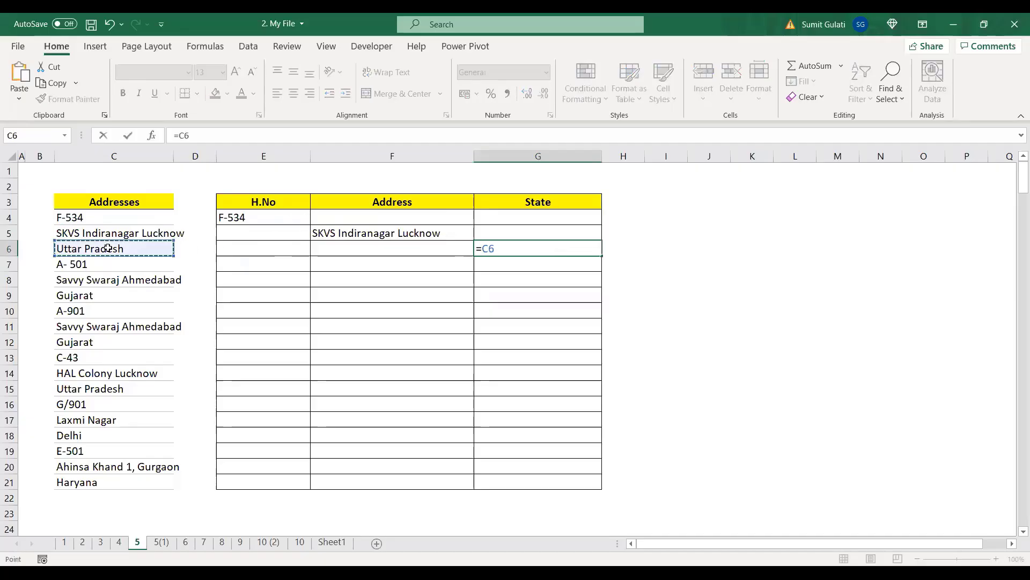
{"action": "key", "text": "Return"}
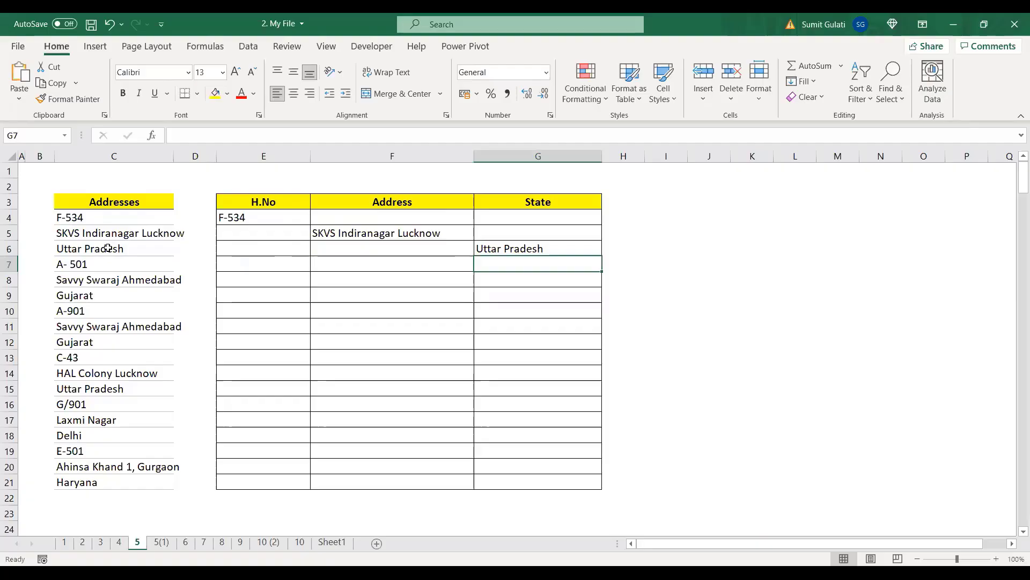
{"action": "left_click", "coordinate": [271, 220]}
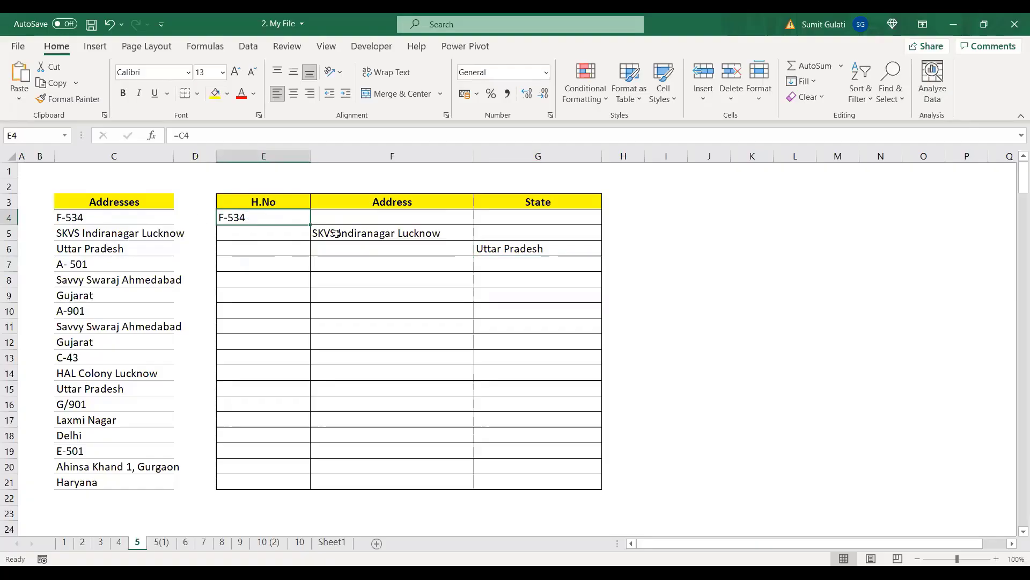
{"action": "left_click", "coordinate": [402, 232]}
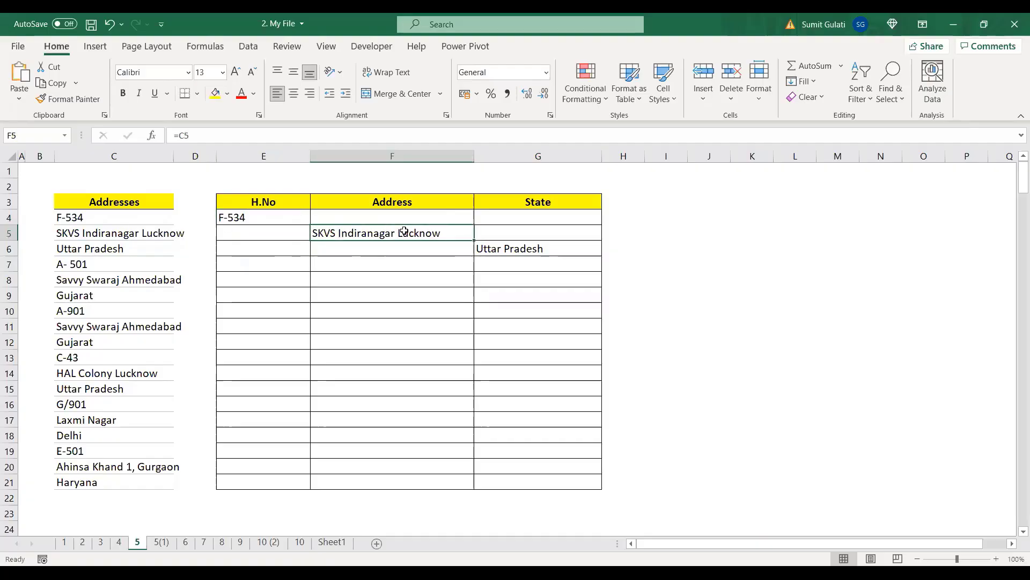
{"action": "left_click", "coordinate": [537, 249]}
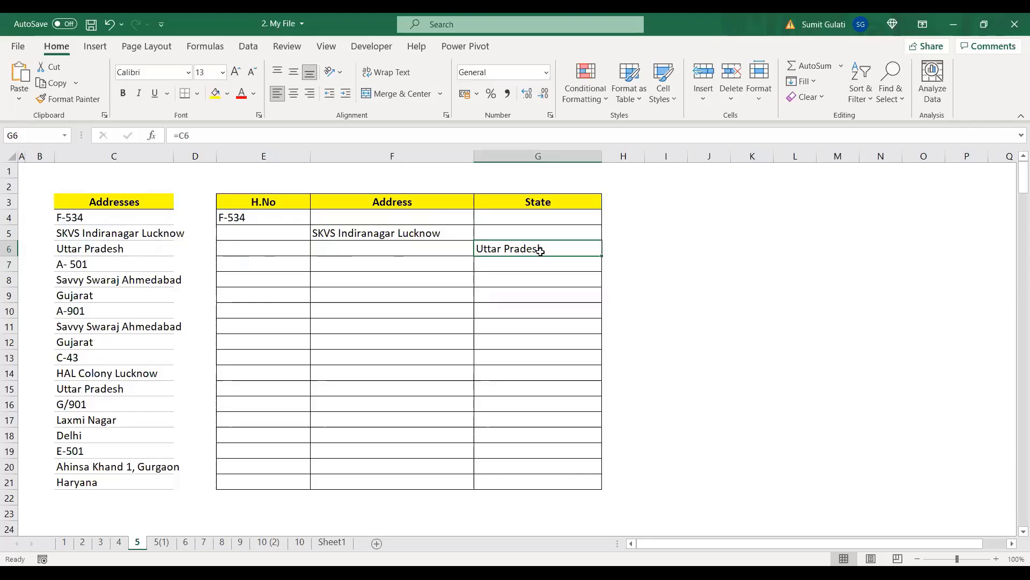
Step: Fill the staggered E4:G6 formulas down to row 21 and compare with sheet 5(1)
{"action": "left_click_drag", "start_coordinate": [235, 217], "coordinate": [236, 248]}
{"action": "left_click_drag", "start_coordinate": [340, 248], "coordinate": [510, 252]}
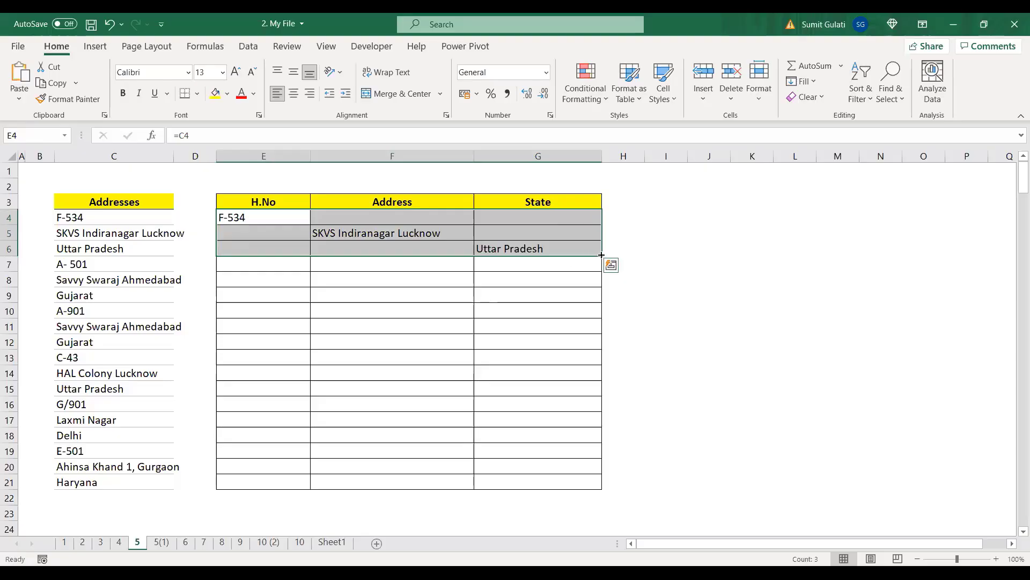
{"action": "left_click_drag", "start_coordinate": [601, 255], "coordinate": [589, 484]}
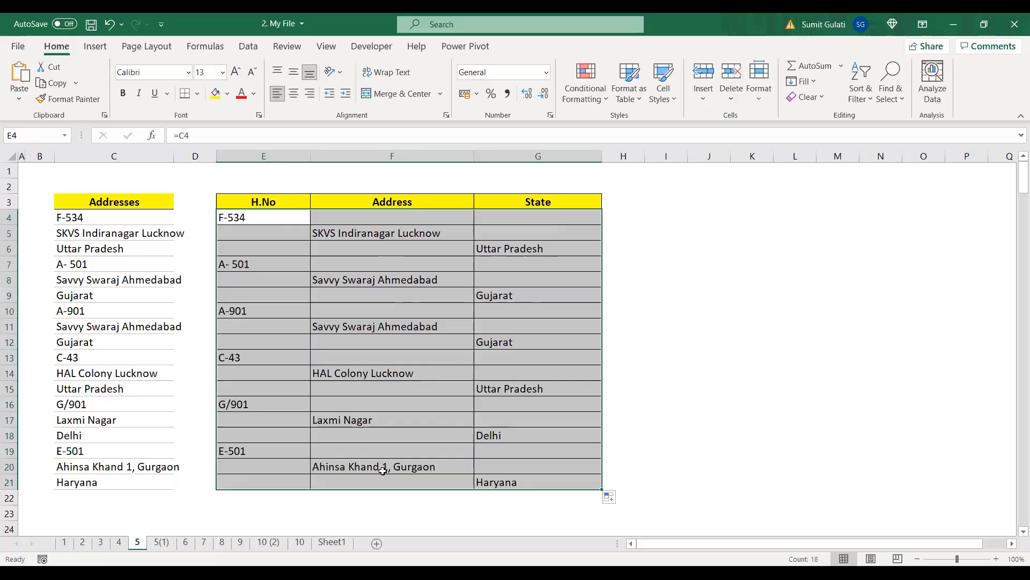
{"action": "left_click", "coordinate": [402, 305]}
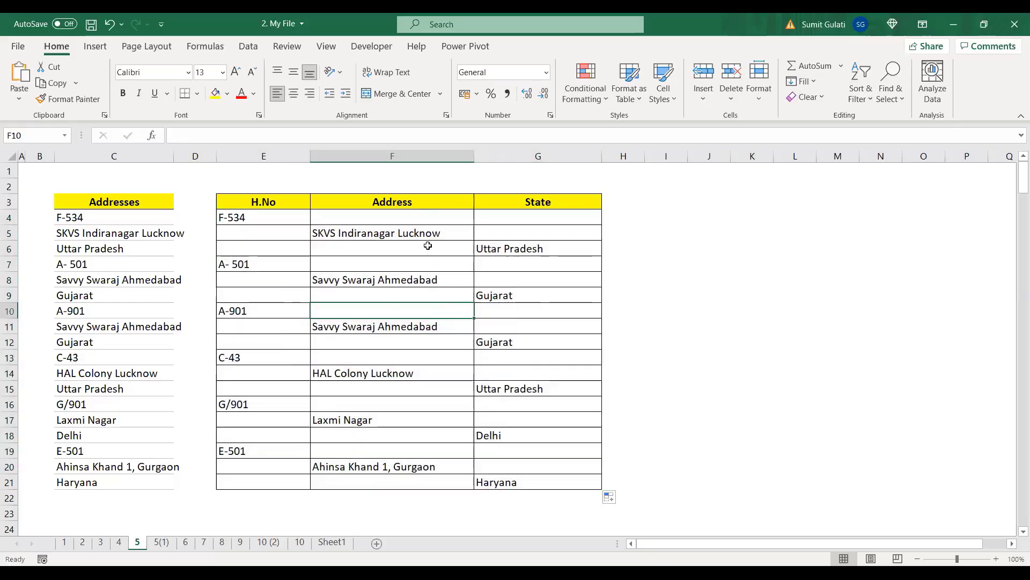
{"action": "left_click", "coordinate": [162, 543]}
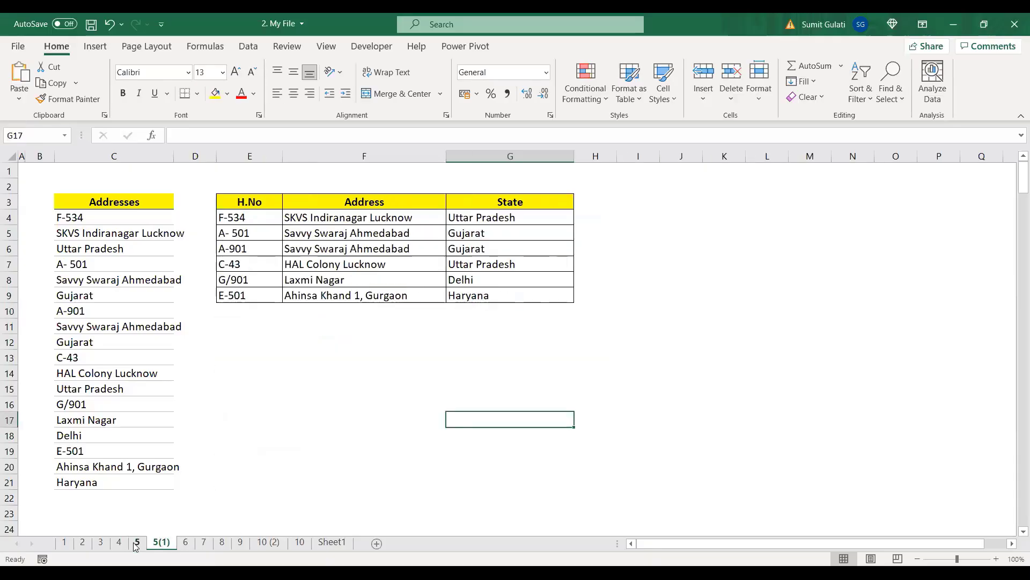
{"action": "left_click", "coordinate": [136, 542]}
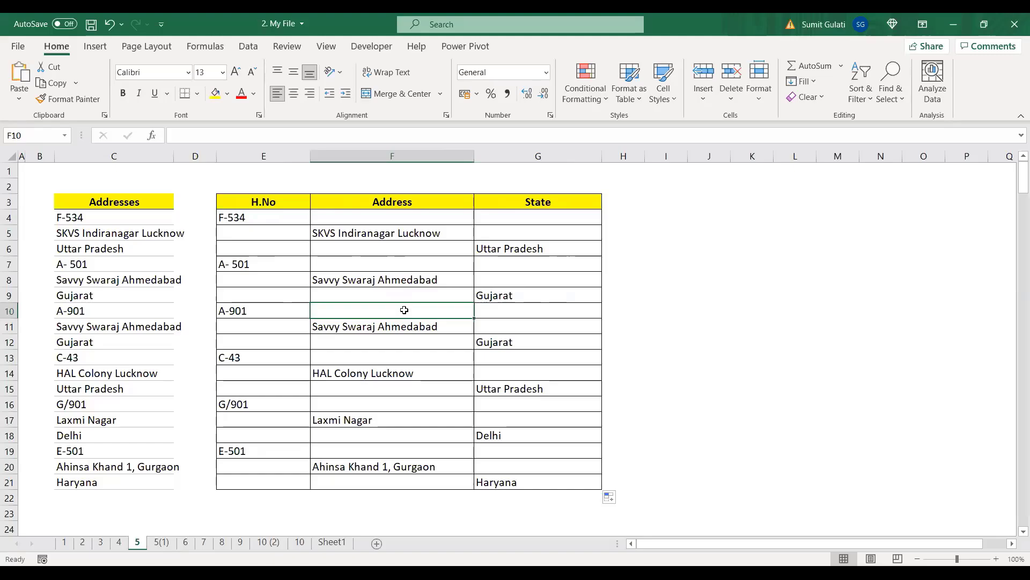
Step: Select blank cells with Go To Special, then clear that sheet-wide selection
{"action": "key", "text": "F5"}
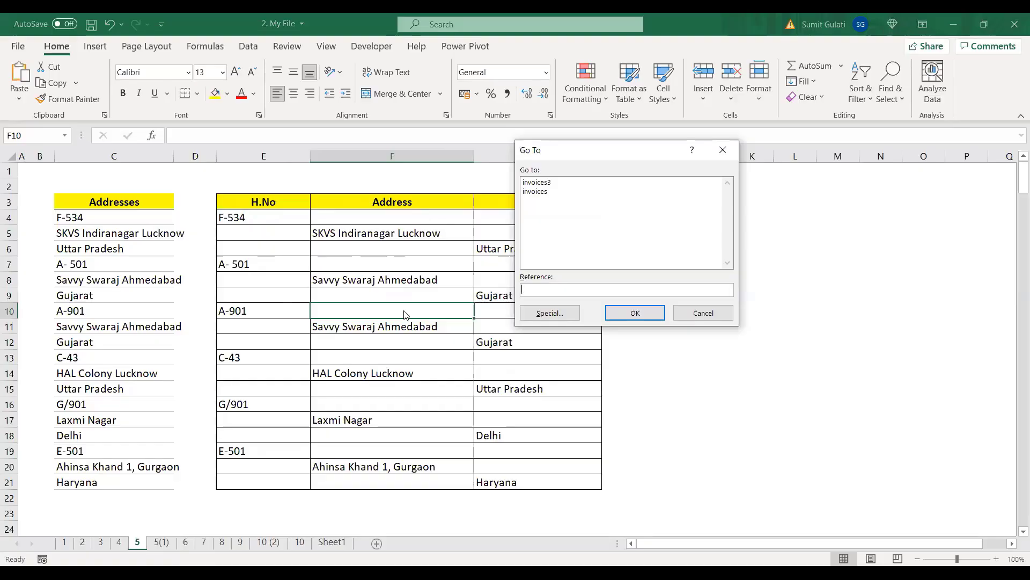
{"action": "left_click", "coordinate": [551, 317]}
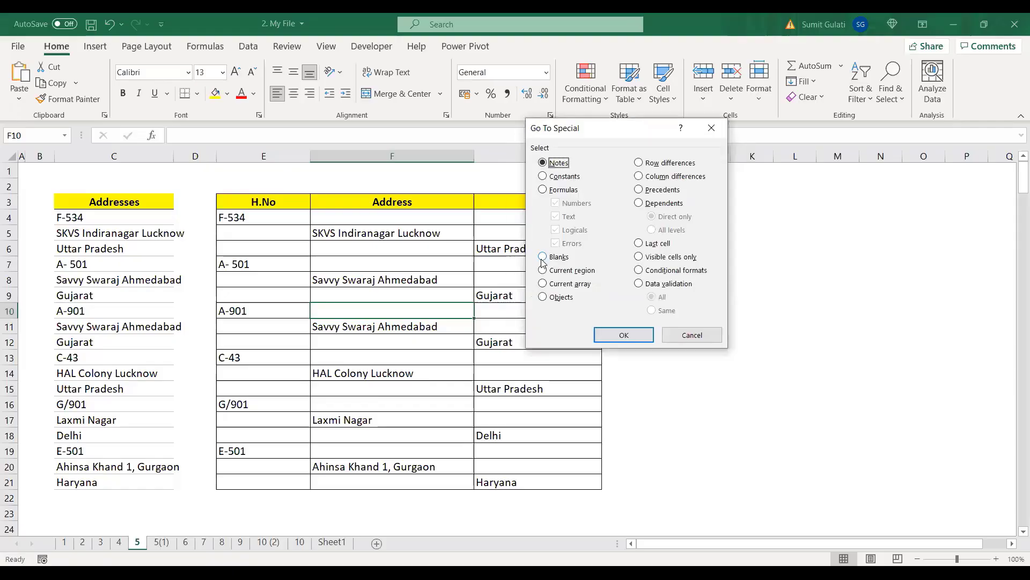
{"action": "left_click", "coordinate": [542, 258]}
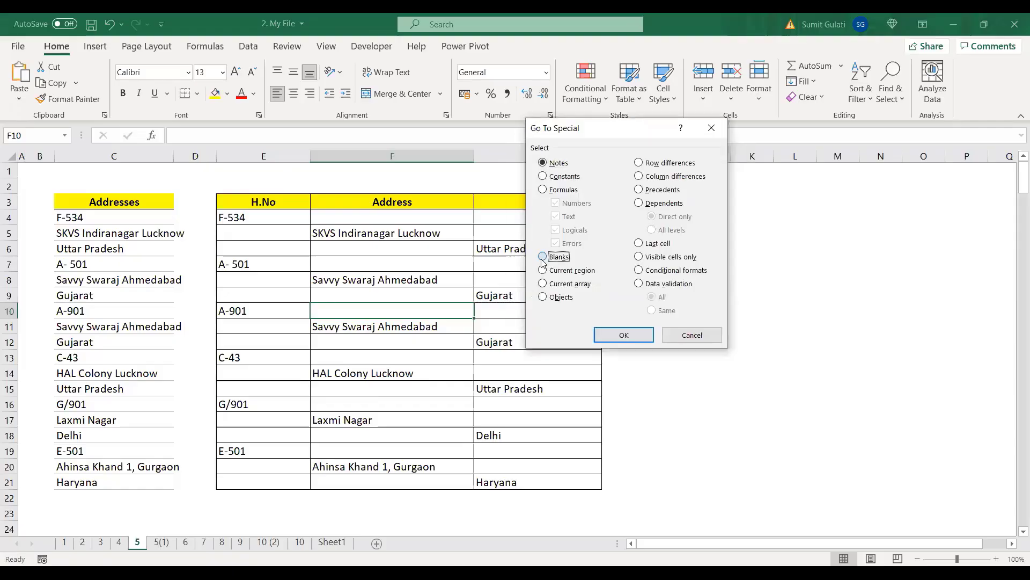
{"action": "left_click", "coordinate": [624, 335]}
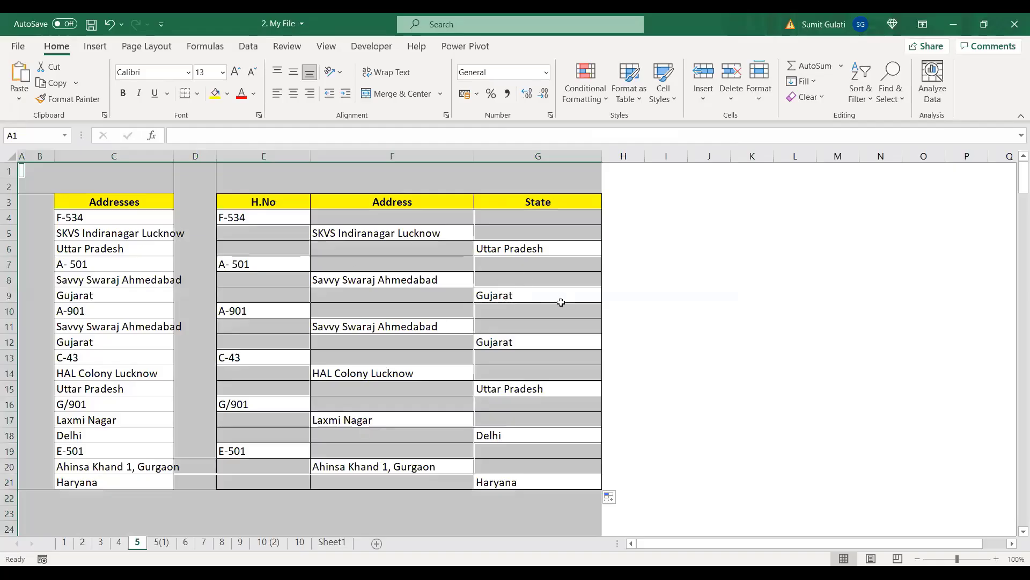
{"action": "left_click", "coordinate": [382, 295]}
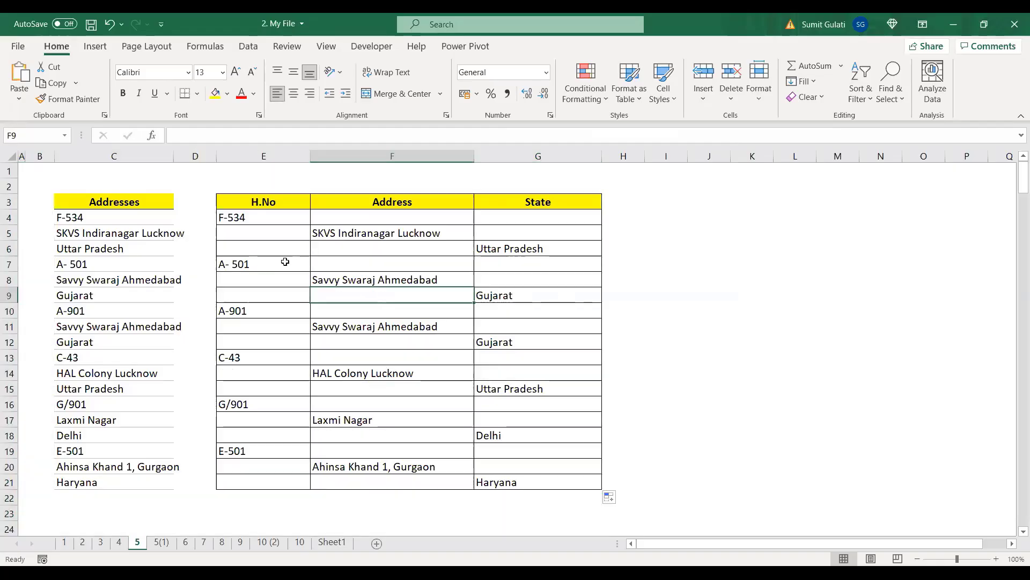
Step: Select only the blanks in E4:G21 and delete them with Shift cells up, compacting rows 4–9
{"action": "left_click_drag", "start_coordinate": [250, 218], "coordinate": [513, 481]}
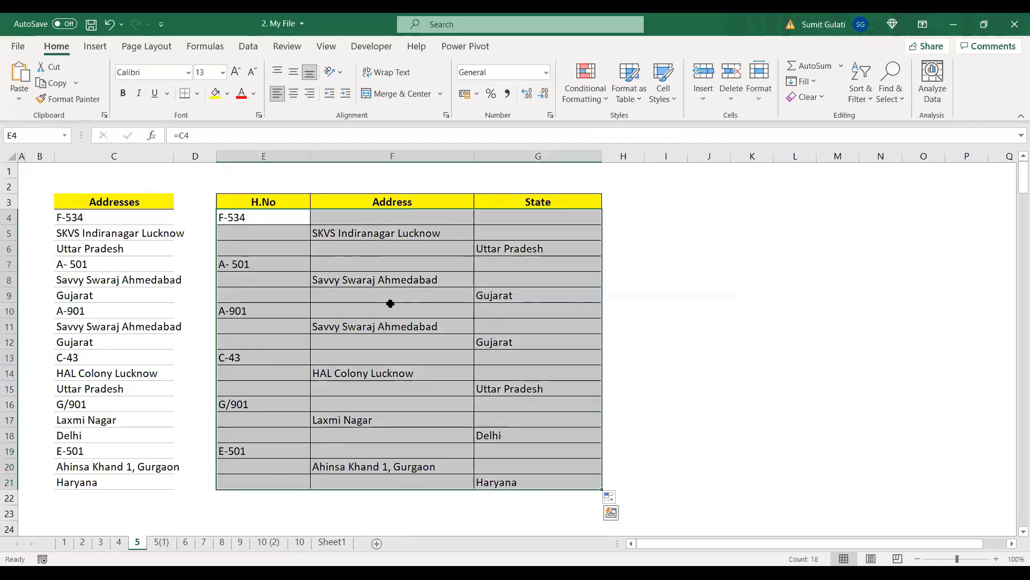
{"action": "key", "text": "ctrl+g"}
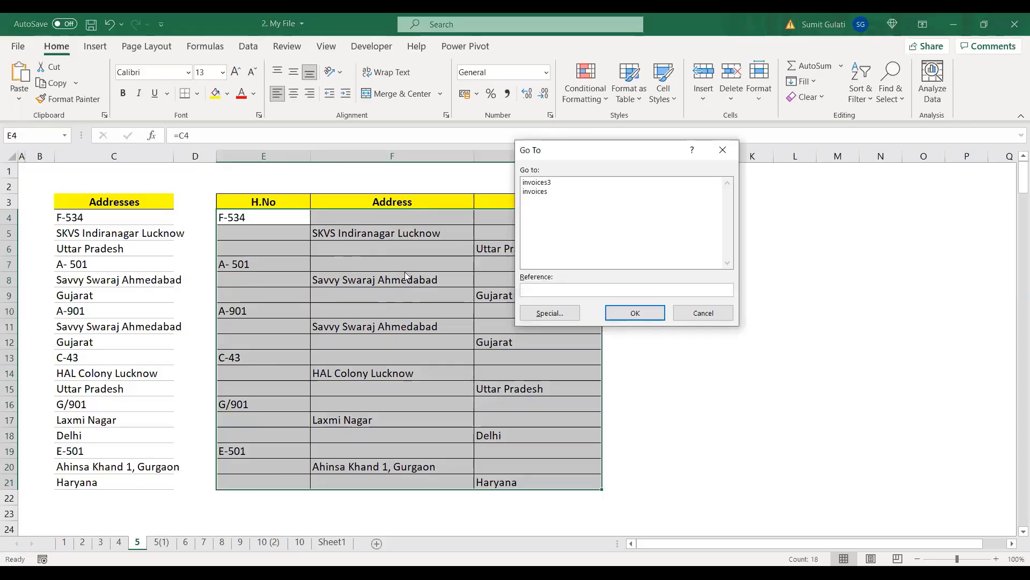
{"action": "left_click", "coordinate": [547, 310]}
{"action": "left_click", "coordinate": [544, 257]}
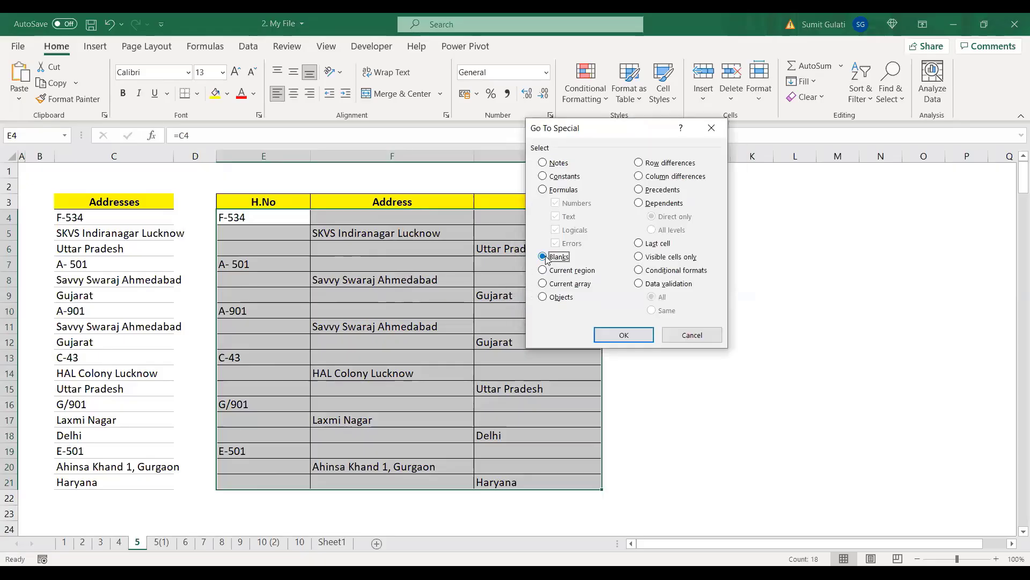
{"action": "left_click", "coordinate": [621, 342]}
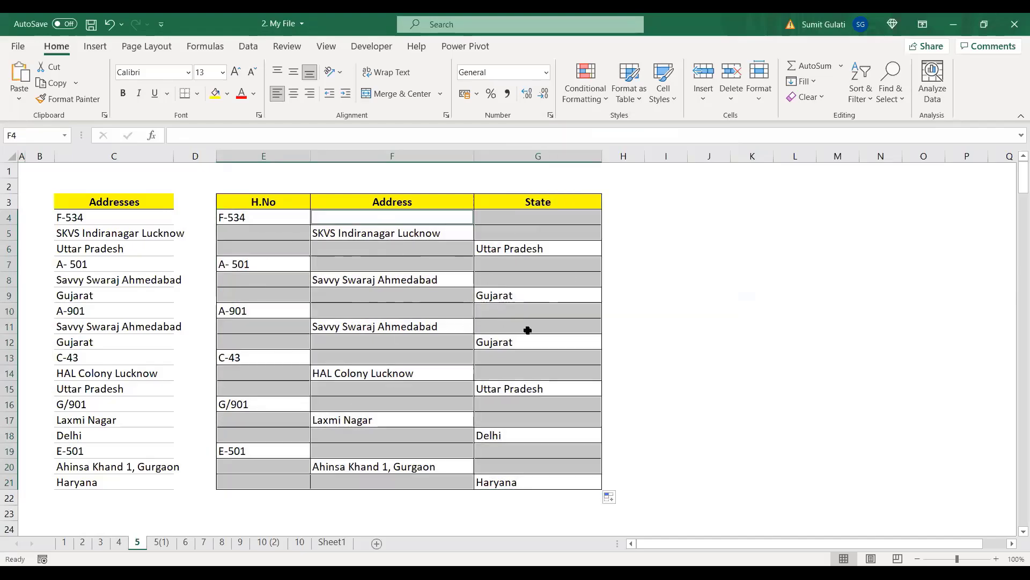
{"action": "key", "text": "ctrl+minus"}
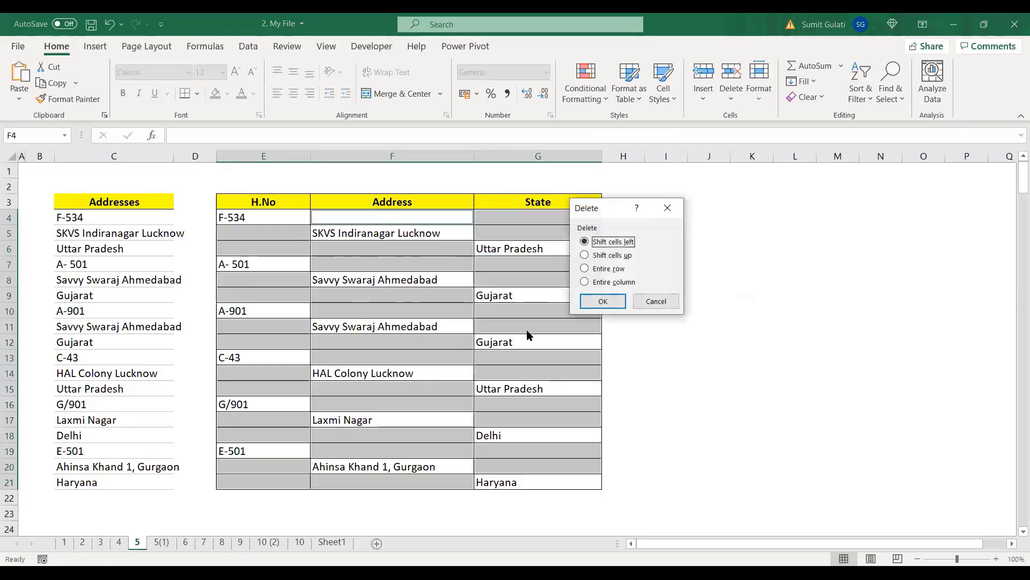
{"action": "left_click", "coordinate": [588, 256]}
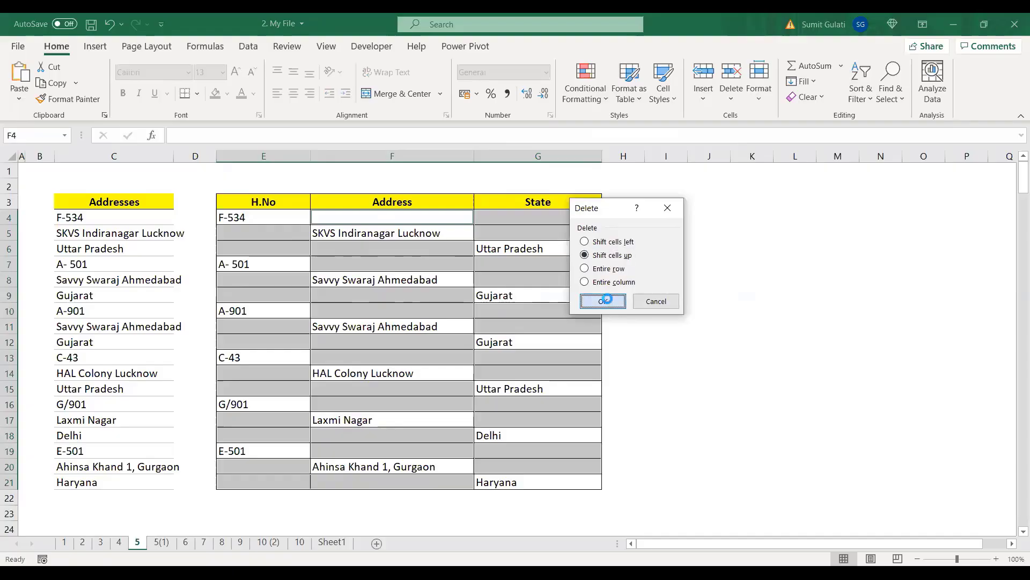
{"action": "left_click", "coordinate": [606, 301]}
{"action": "left_click", "coordinate": [412, 404]}
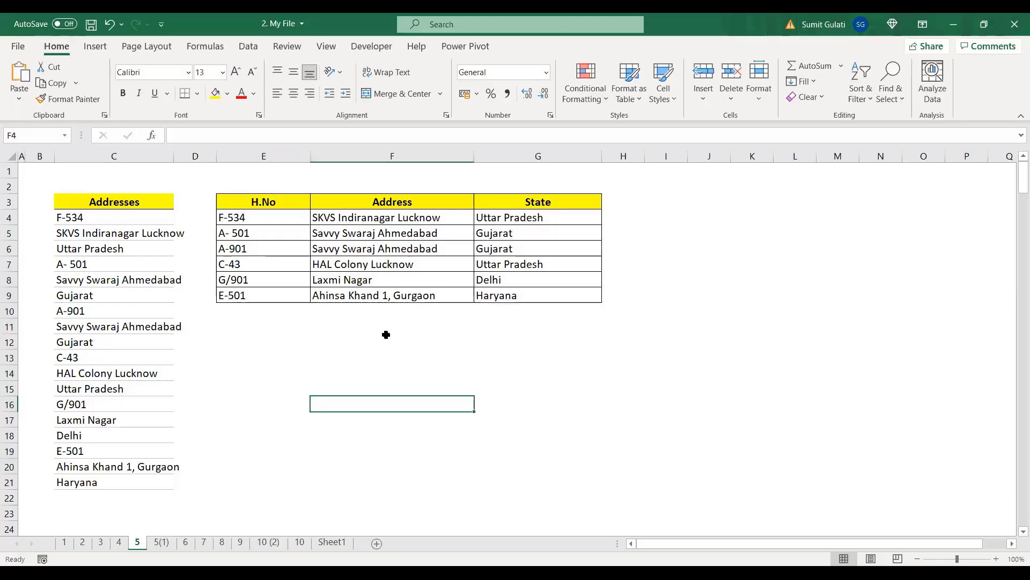
Step: Undo the blank-cell deletion to restore the staggered table and reselect E4:G21
{"action": "key", "text": "ctrl+z"}
{"action": "left_click", "coordinate": [680, 343]}
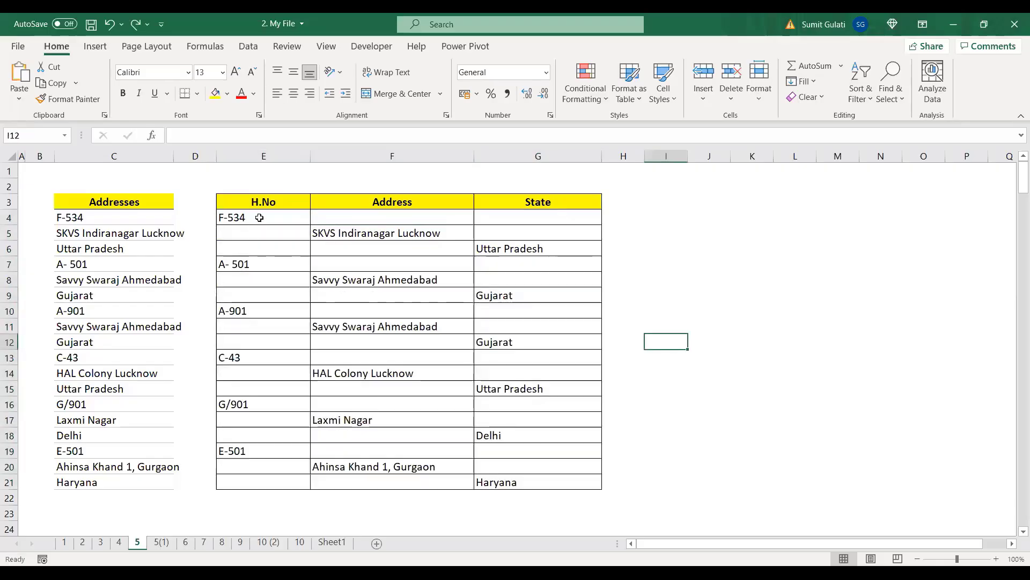
{"action": "left_click_drag", "start_coordinate": [260, 216], "coordinate": [517, 482]}
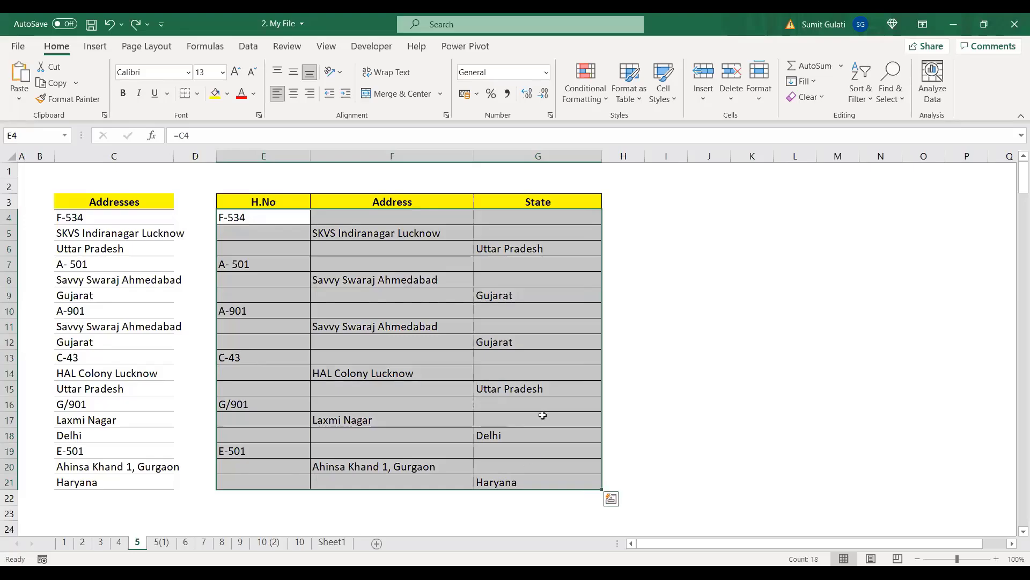
{"action": "left_click", "coordinate": [416, 330]}
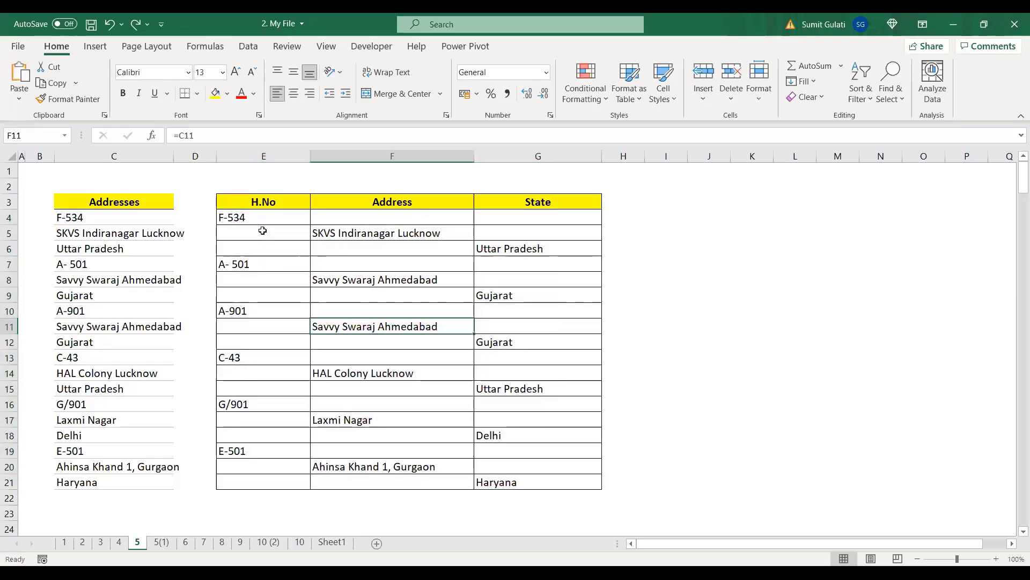
{"action": "left_click_drag", "start_coordinate": [263, 216], "coordinate": [564, 481]}
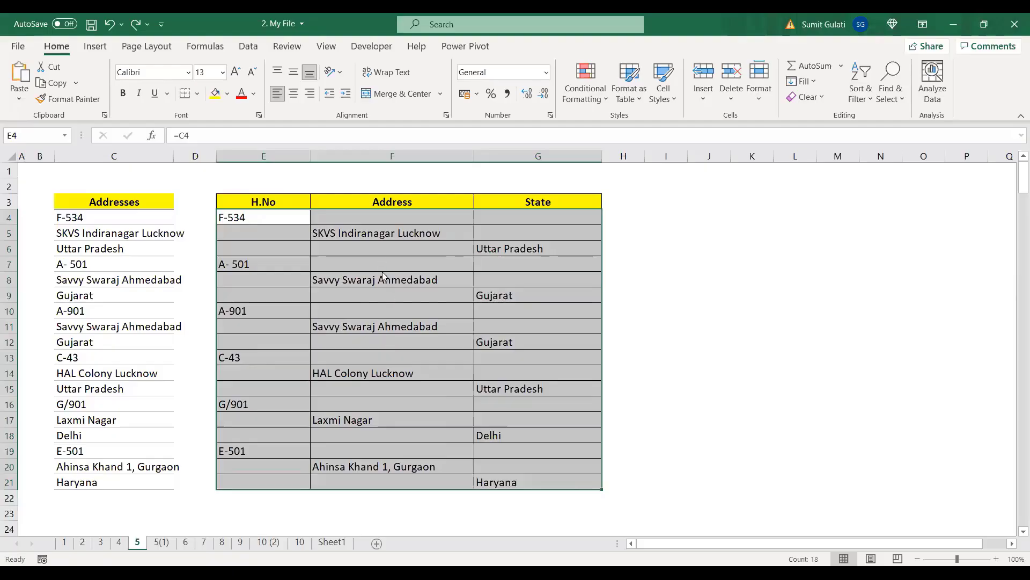
Step: Delete the table's blank cells again with Shift cells up, then compare sheets 5(1) and 5
{"action": "key", "text": "F5"}
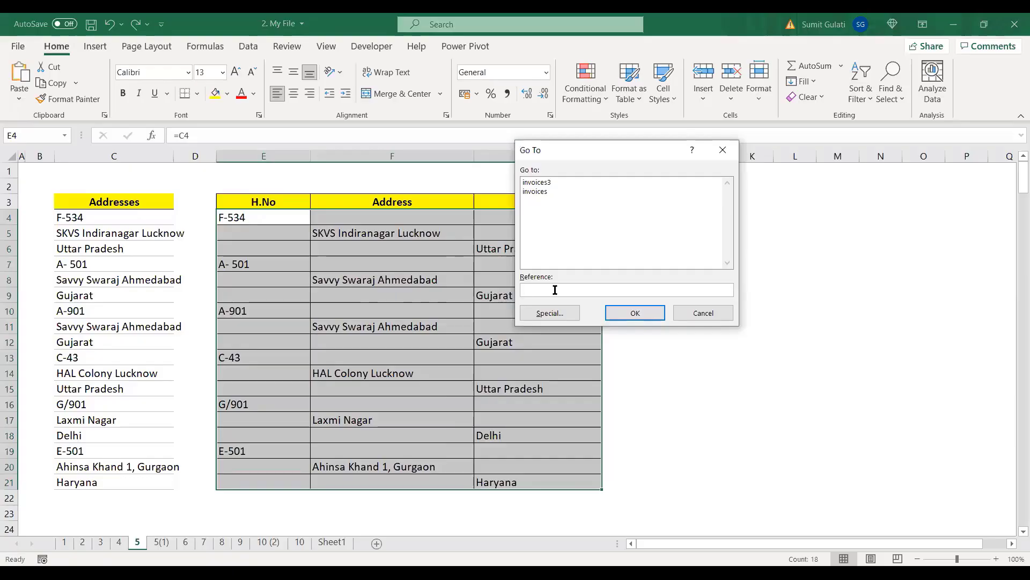
{"action": "left_click", "coordinate": [549, 313]}
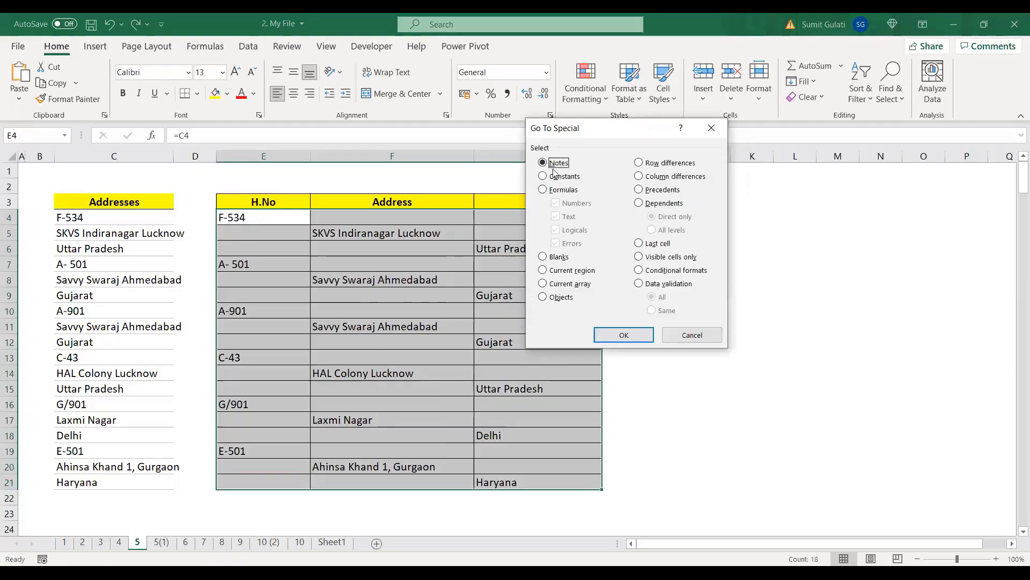
{"action": "left_click", "coordinate": [544, 258]}
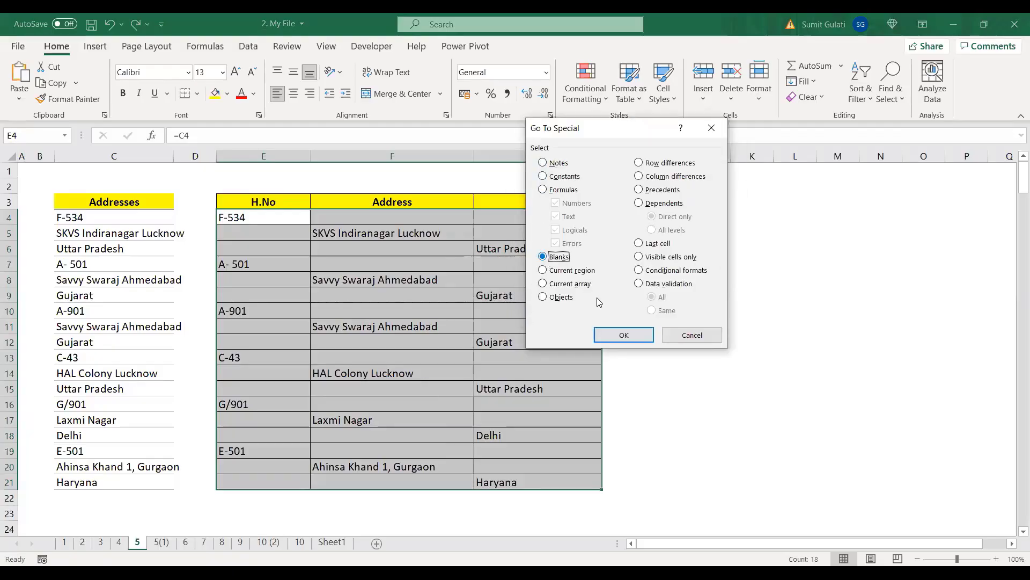
{"action": "left_click", "coordinate": [624, 336]}
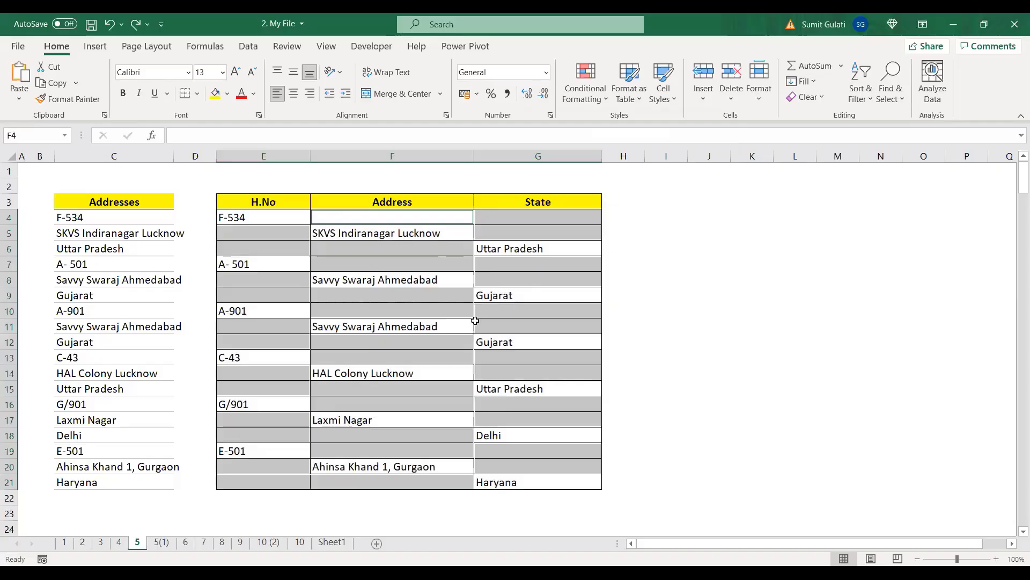
{"action": "key", "text": "ctrl+minus"}
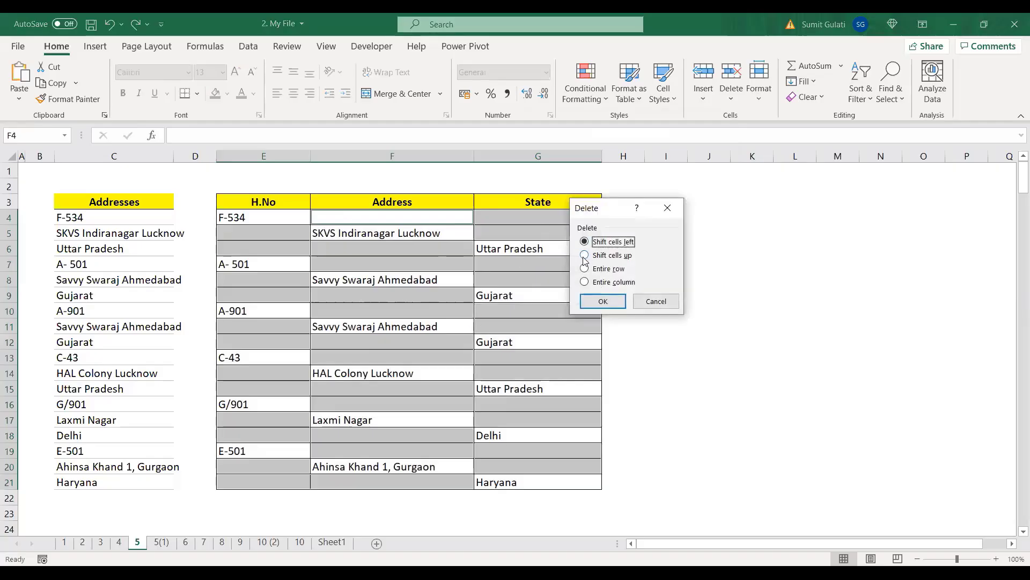
{"action": "left_click", "coordinate": [604, 255]}
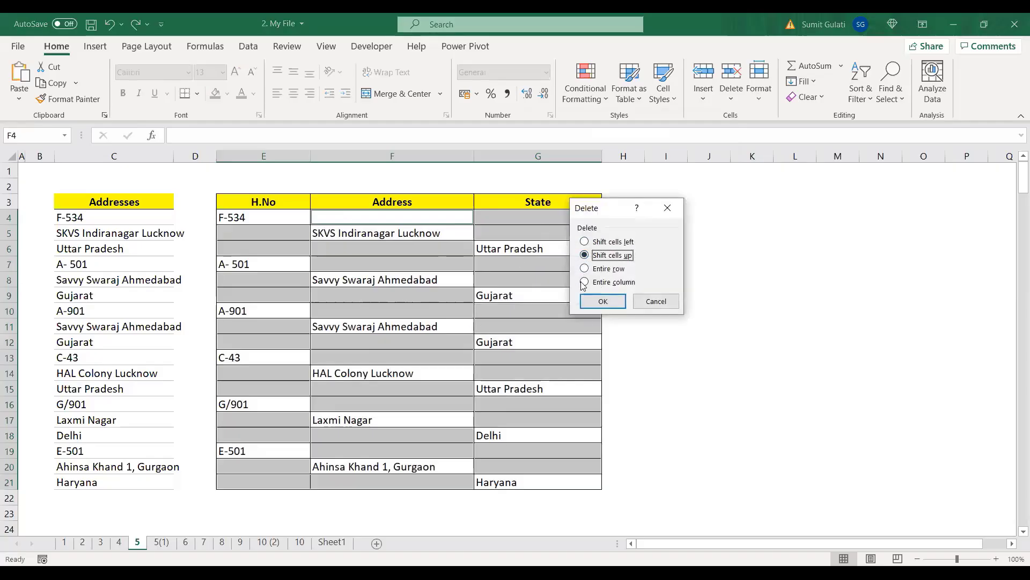
{"action": "left_click", "coordinate": [602, 301]}
{"action": "left_click", "coordinate": [376, 373]}
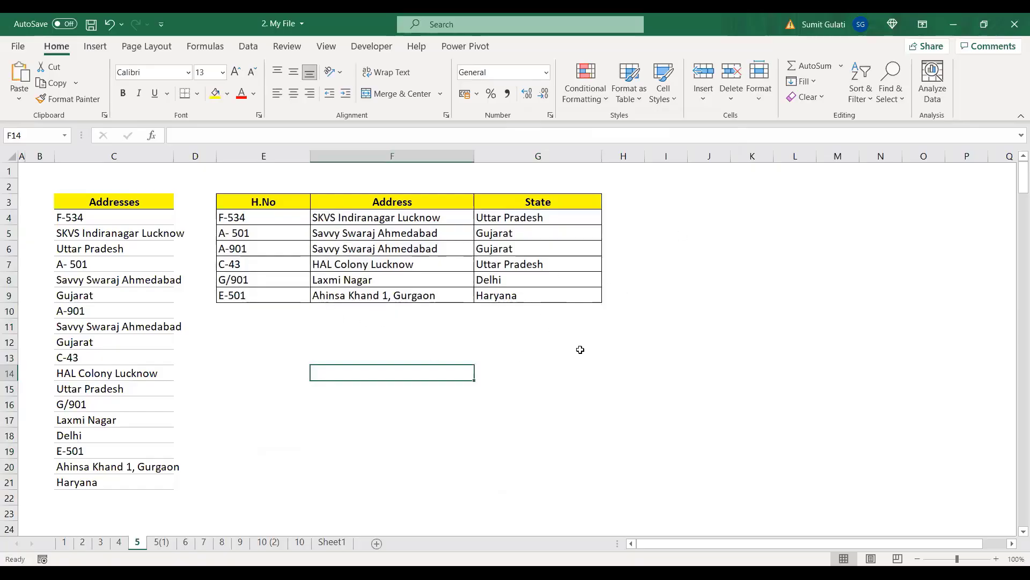
{"action": "left_click", "coordinate": [157, 542]}
{"action": "left_click", "coordinate": [135, 542]}
Step: Undo the blank-cell removal on sheet 5, then show sheet 6's Name and Department table
{"action": "key", "text": "ctrl+z"}
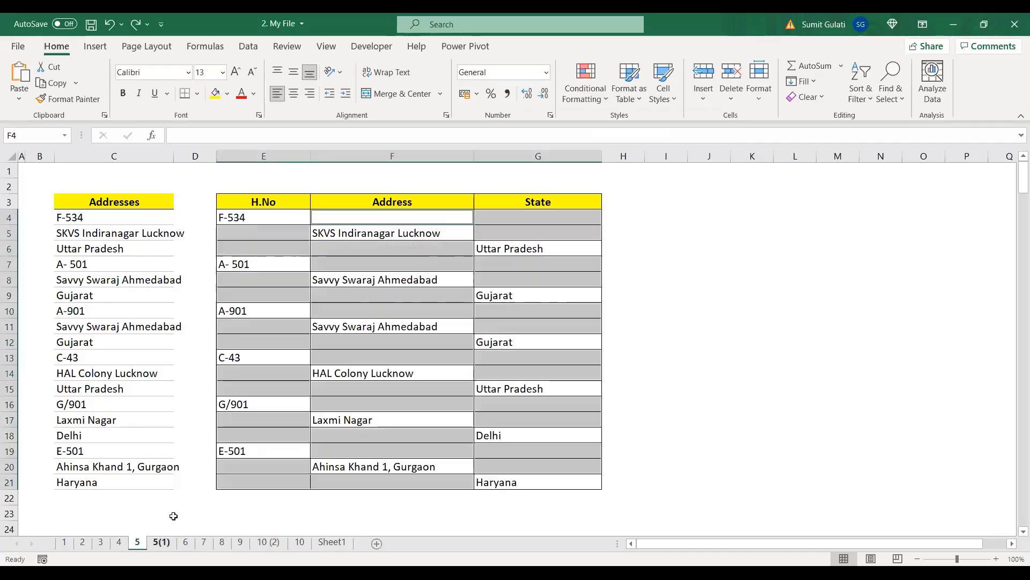
{"action": "left_click", "coordinate": [278, 217]}
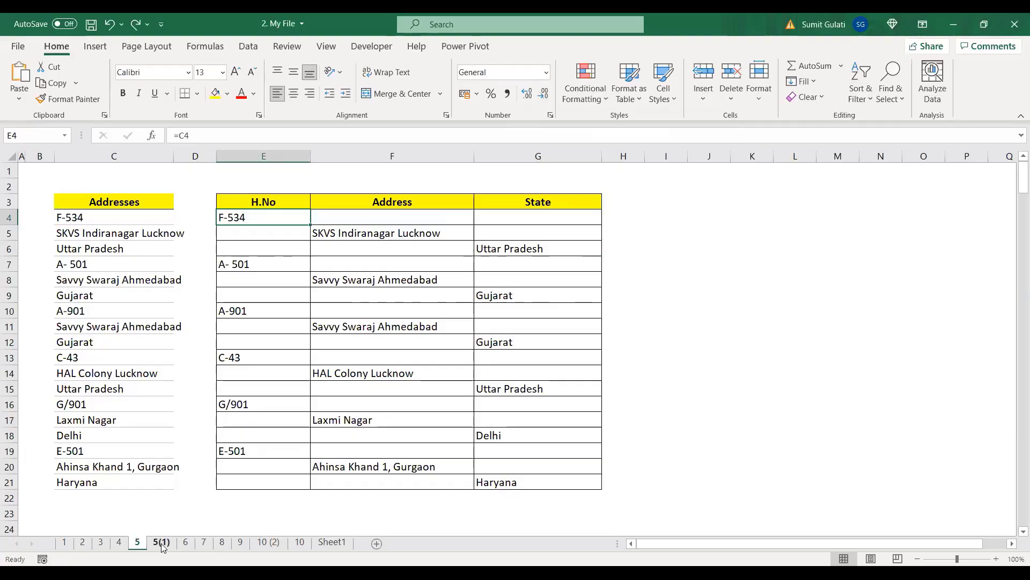
{"action": "left_click", "coordinate": [185, 543]}
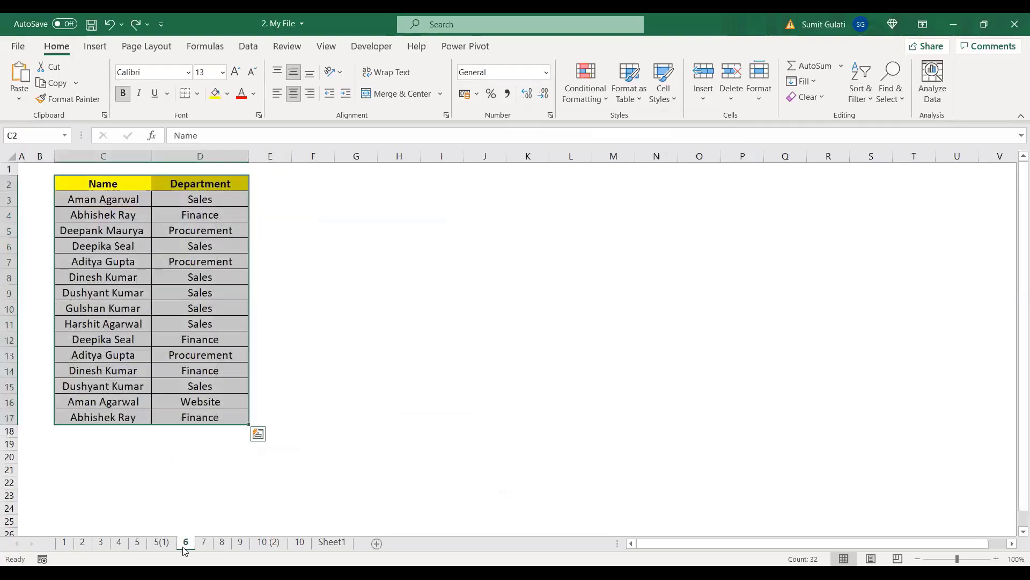
{"action": "left_click", "coordinate": [436, 279]}
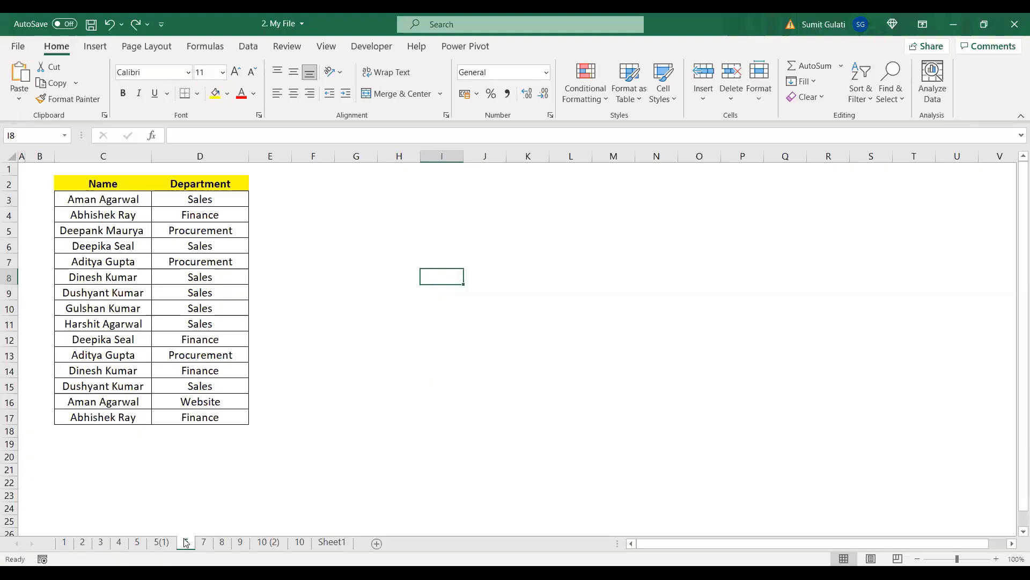
{"action": "left_click", "coordinate": [102, 199]}
{"action": "left_click", "coordinate": [210, 200]}
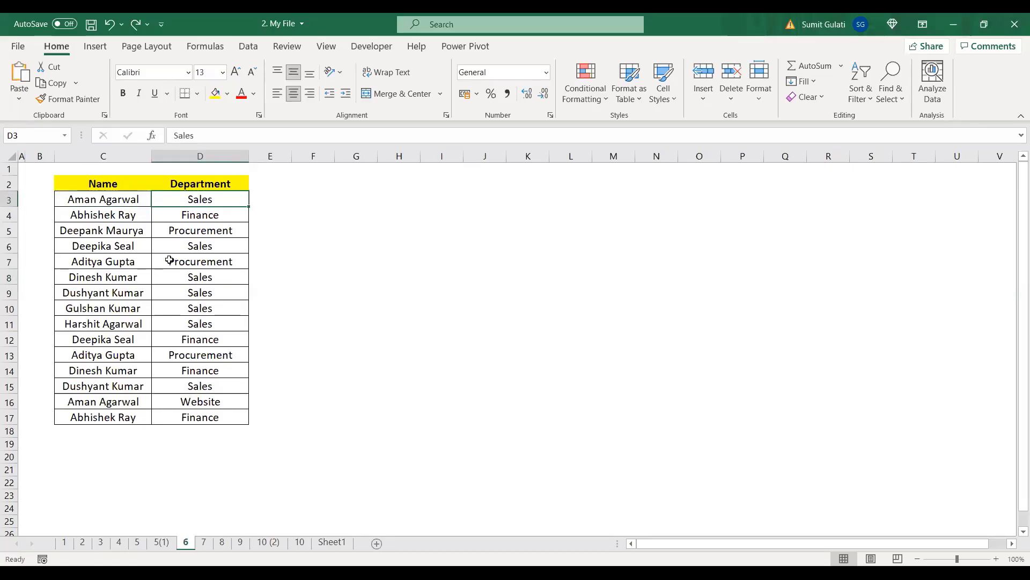
{"action": "left_click", "coordinate": [113, 200]}
{"action": "left_click", "coordinate": [198, 199]}
{"action": "left_click", "coordinate": [91, 355]}
{"action": "left_click", "coordinate": [220, 262]}
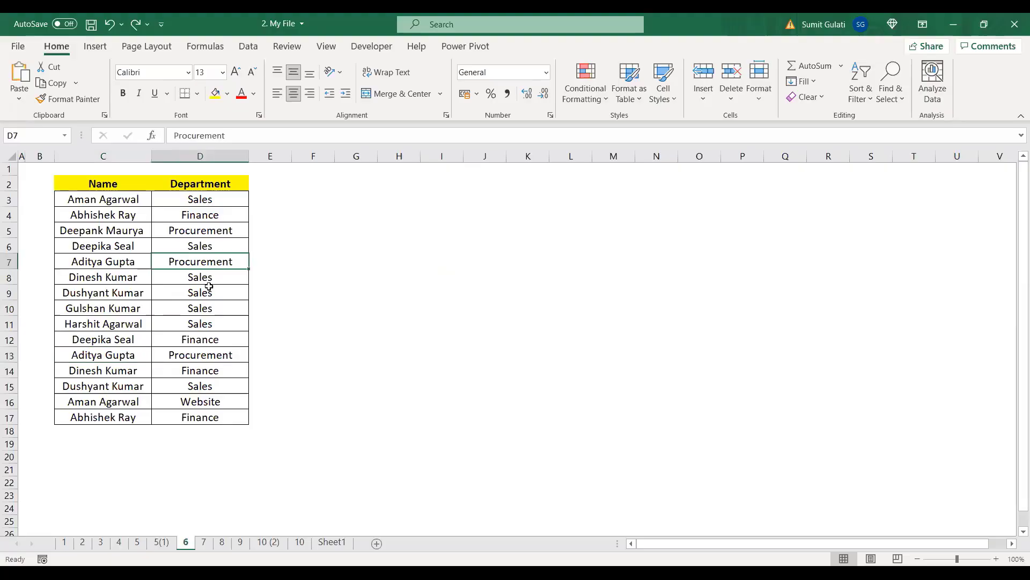
{"action": "left_click", "coordinate": [95, 277]}
{"action": "left_click", "coordinate": [180, 277]}
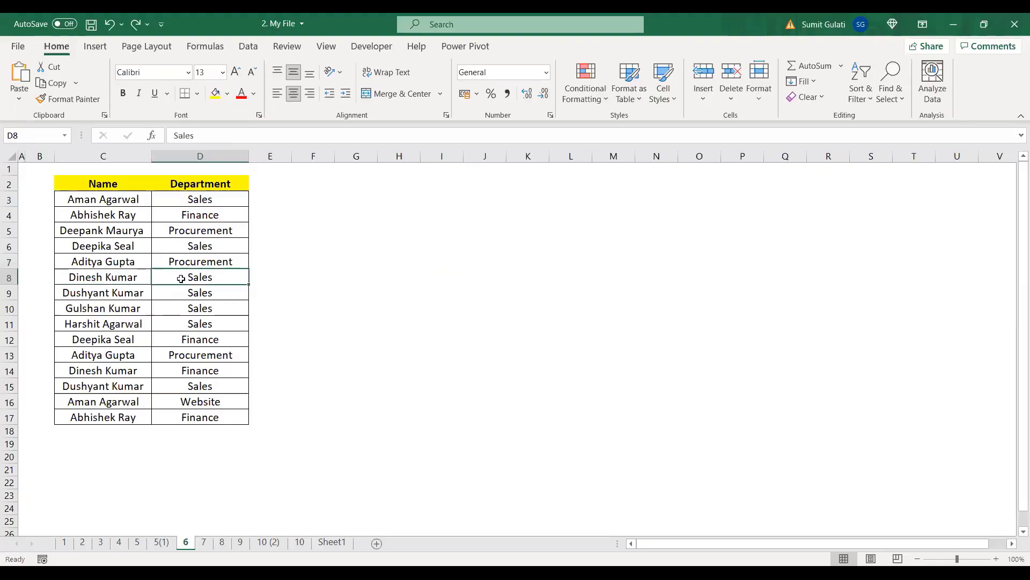
{"action": "left_click", "coordinate": [110, 201]}
{"action": "left_click", "coordinate": [210, 202]}
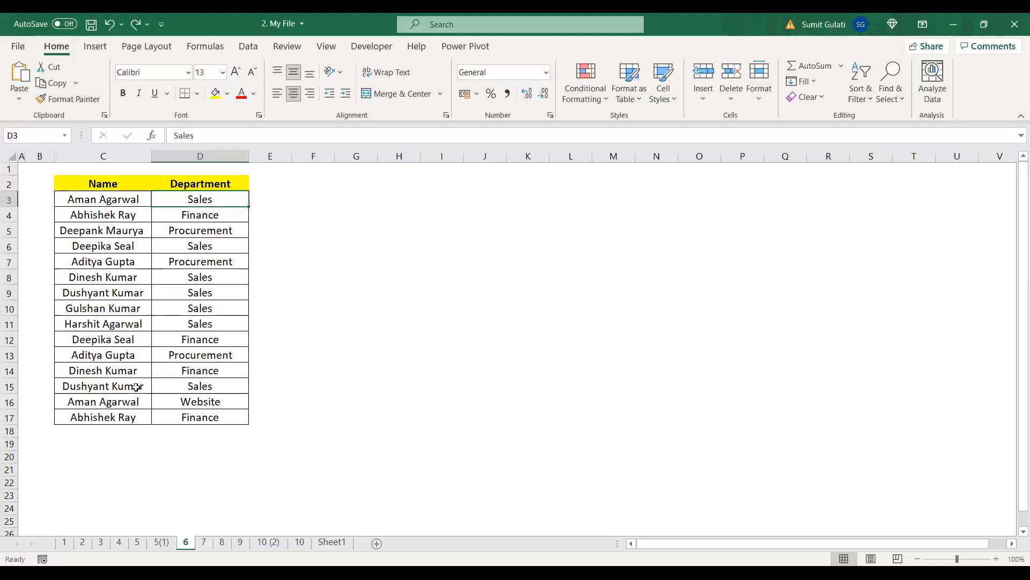
{"action": "left_click", "coordinate": [110, 407]}
{"action": "left_click", "coordinate": [217, 405]}
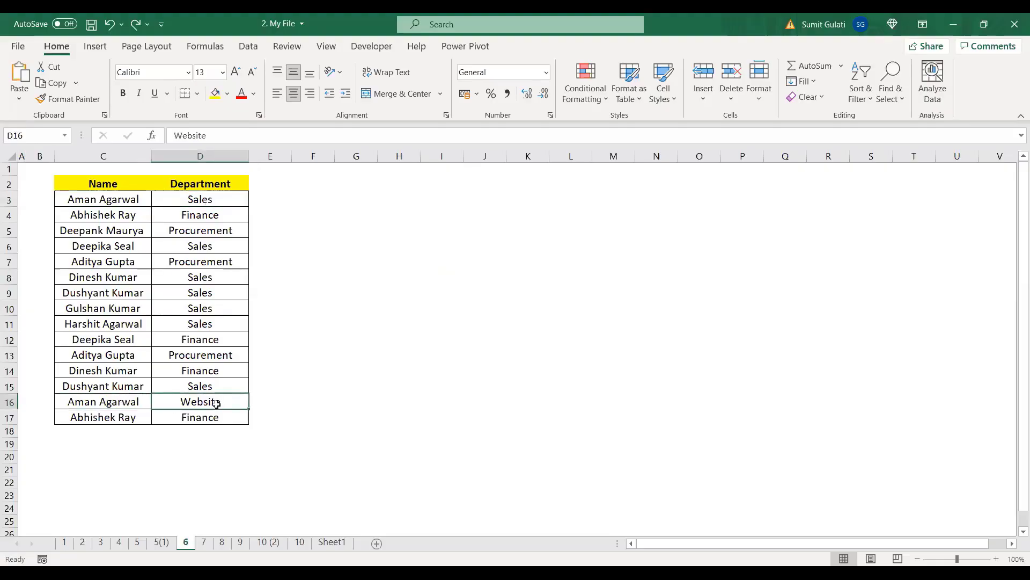
{"action": "left_click", "coordinate": [106, 202]}
{"action": "left_click", "coordinate": [184, 199]}
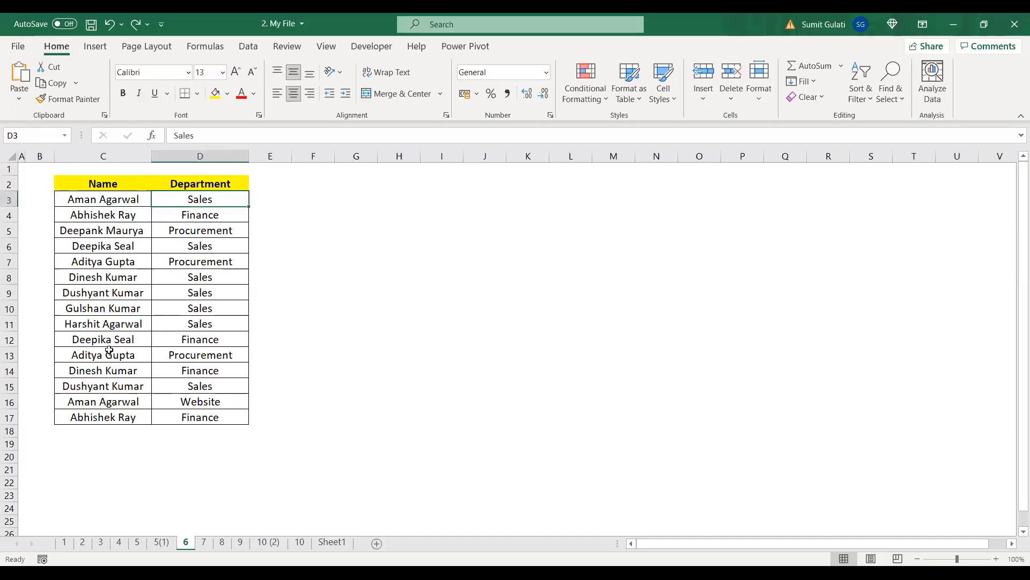
{"action": "left_click", "coordinate": [97, 400]}
{"action": "left_click", "coordinate": [180, 402]}
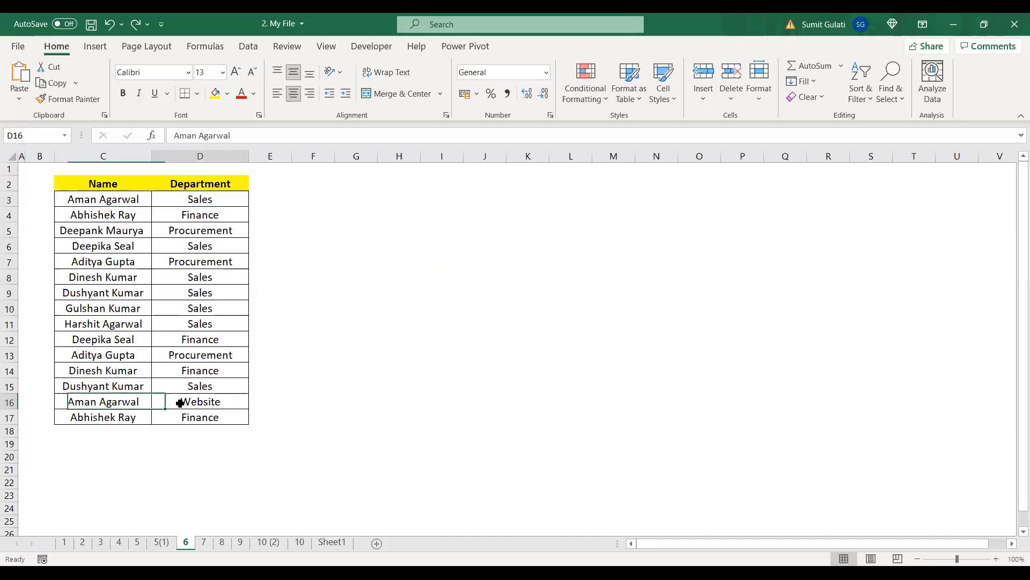
{"action": "left_click", "coordinate": [202, 286]}
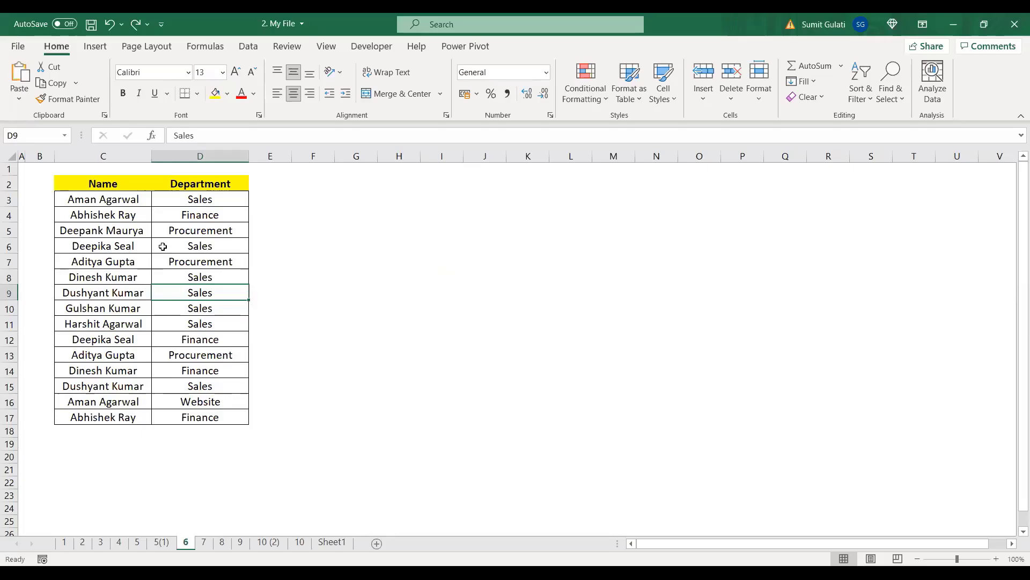
{"action": "left_click", "coordinate": [102, 387]}
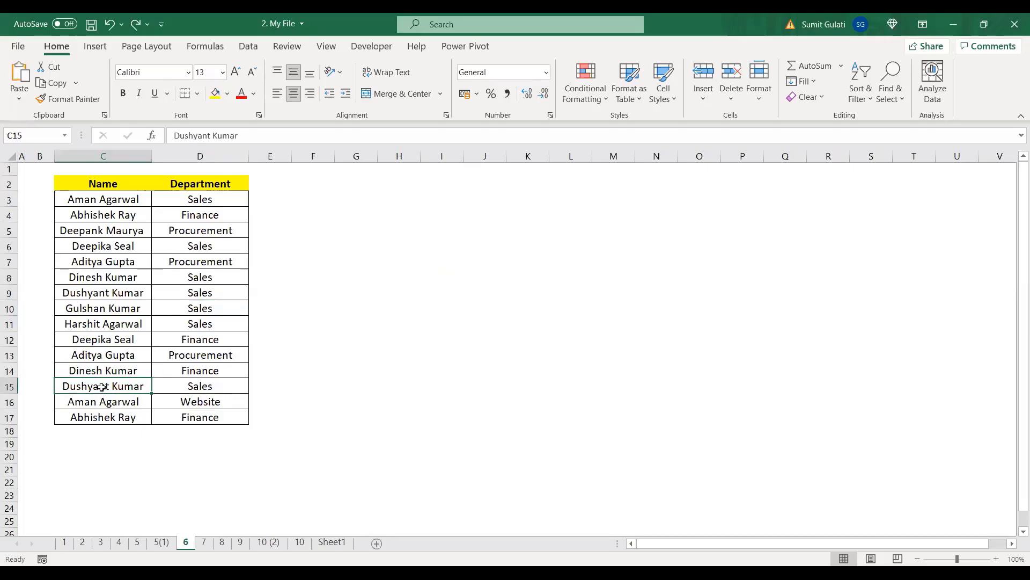
{"action": "left_click", "coordinate": [203, 389]}
{"action": "left_click", "coordinate": [142, 292]}
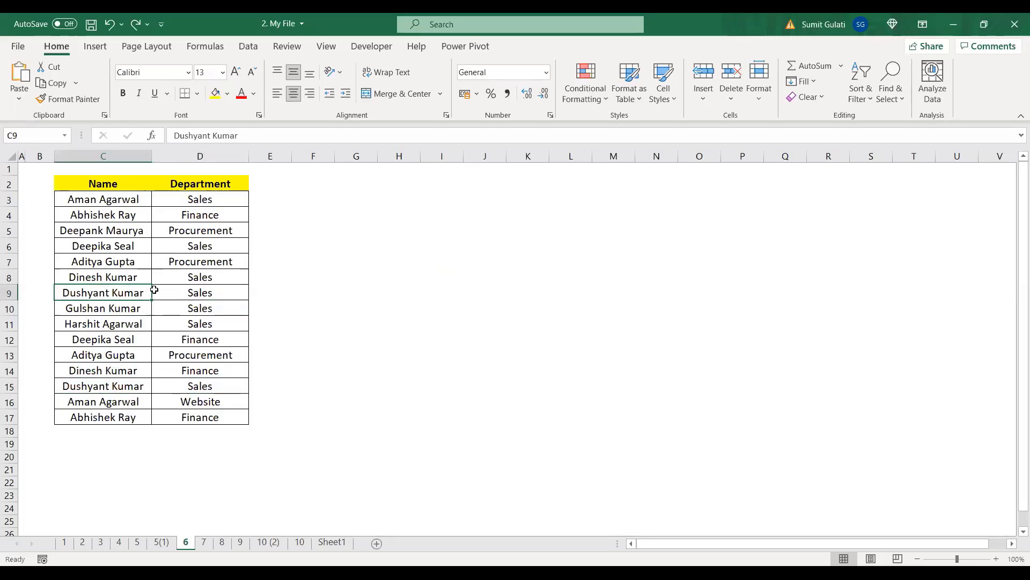
{"action": "left_click", "coordinate": [202, 292]}
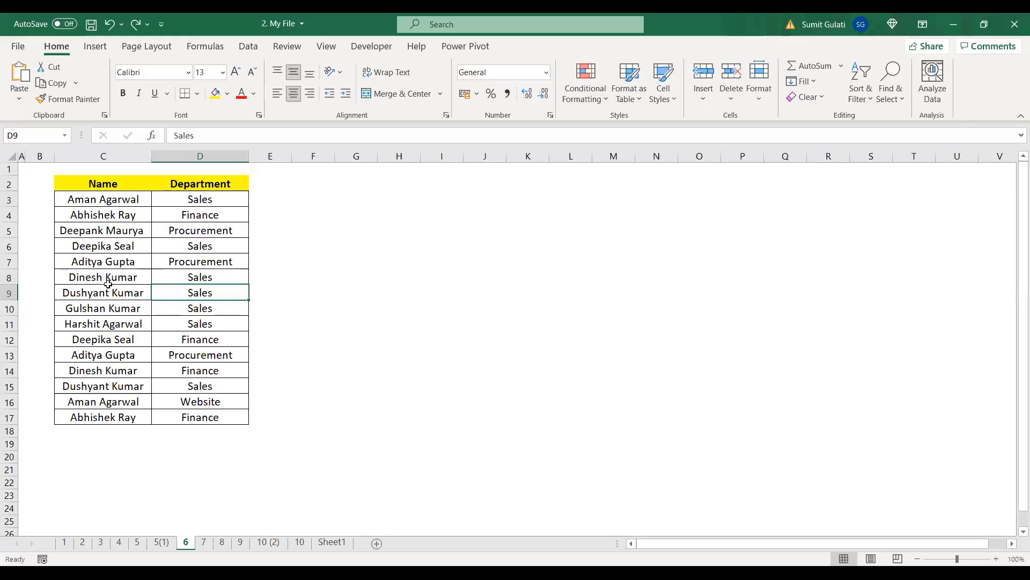
{"action": "left_click", "coordinate": [110, 261]}
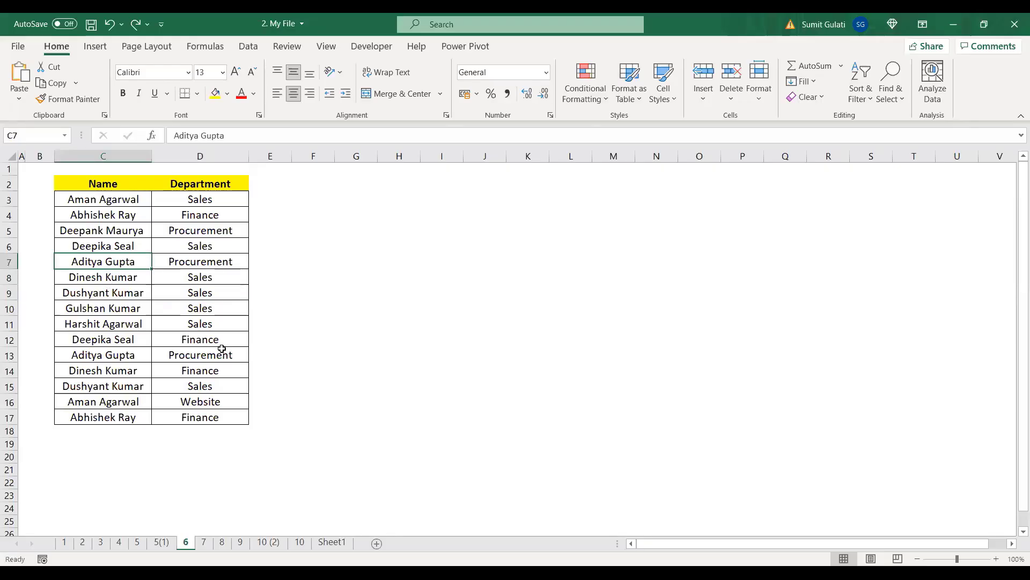
{"action": "left_click", "coordinate": [101, 201]}
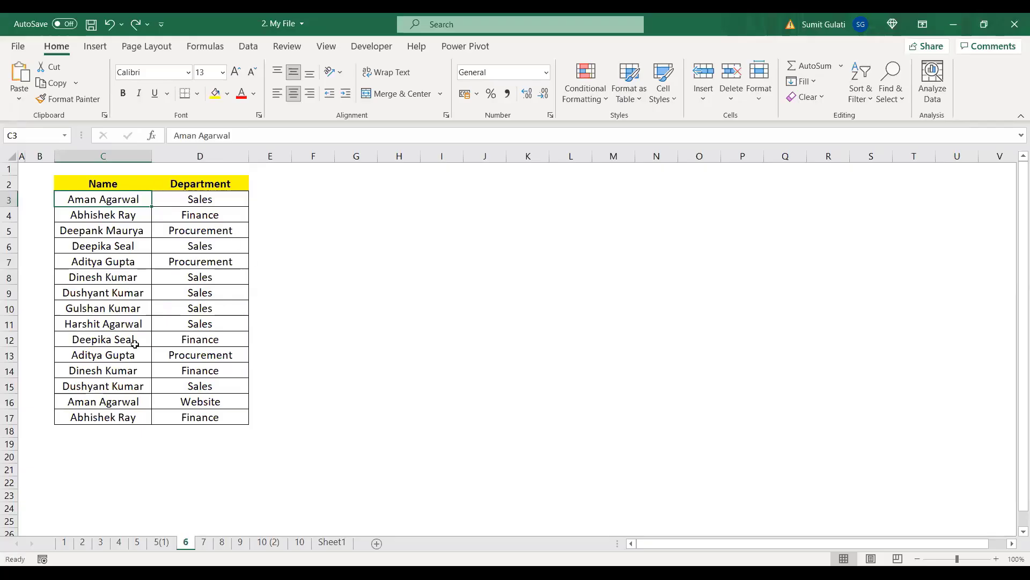
{"action": "left_click", "coordinate": [109, 290]}
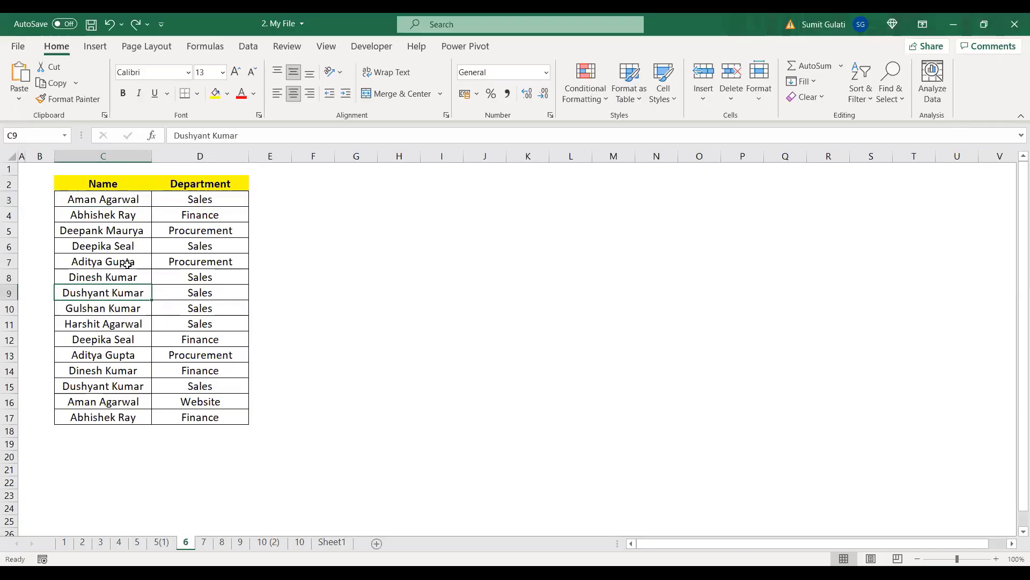
{"action": "left_click", "coordinate": [127, 264]}
{"action": "left_click_drag", "start_coordinate": [100, 200], "coordinate": [205, 417]}
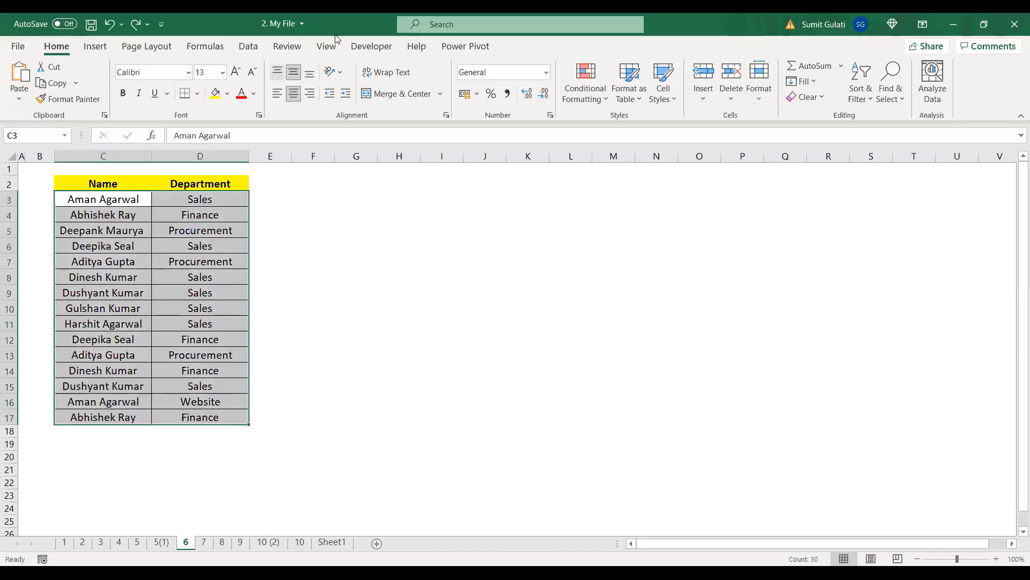
Step: Select C3:D17 and run Remove Duplicates on both Name and Department columns
{"action": "left_click", "coordinate": [256, 48]}
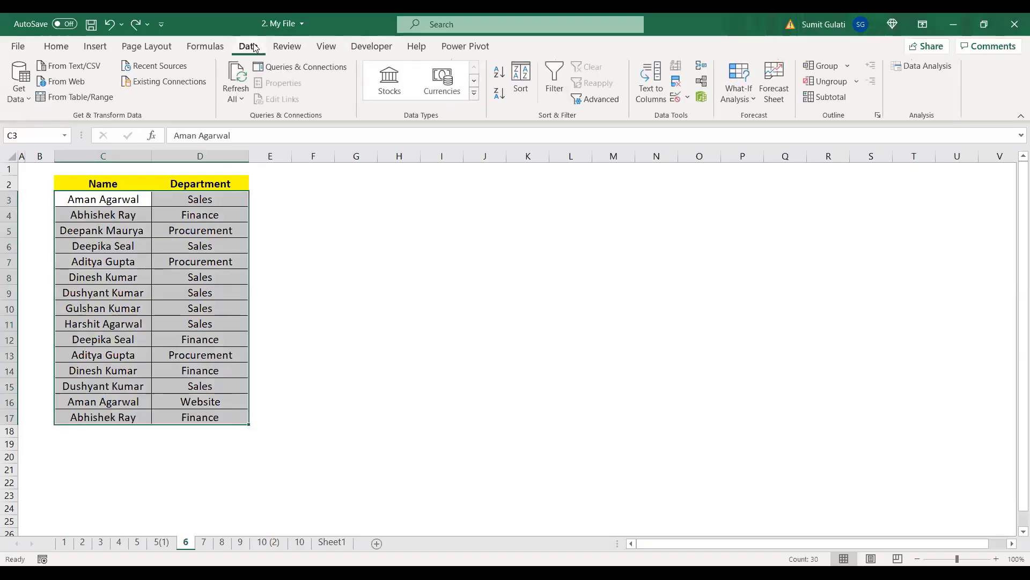
{"action": "left_click", "coordinate": [87, 197]}
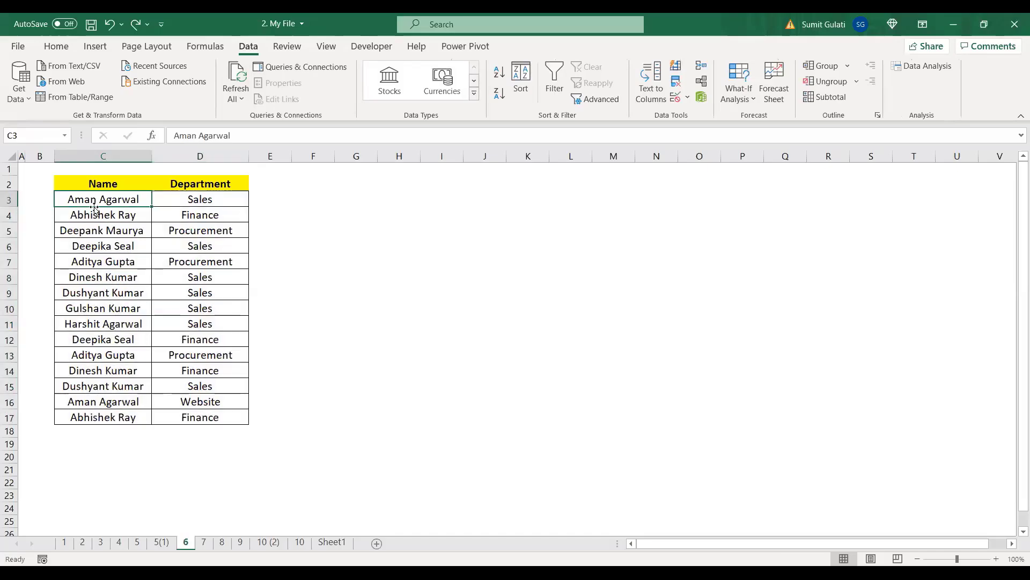
{"action": "left_click_drag", "start_coordinate": [97, 200], "coordinate": [200, 417]}
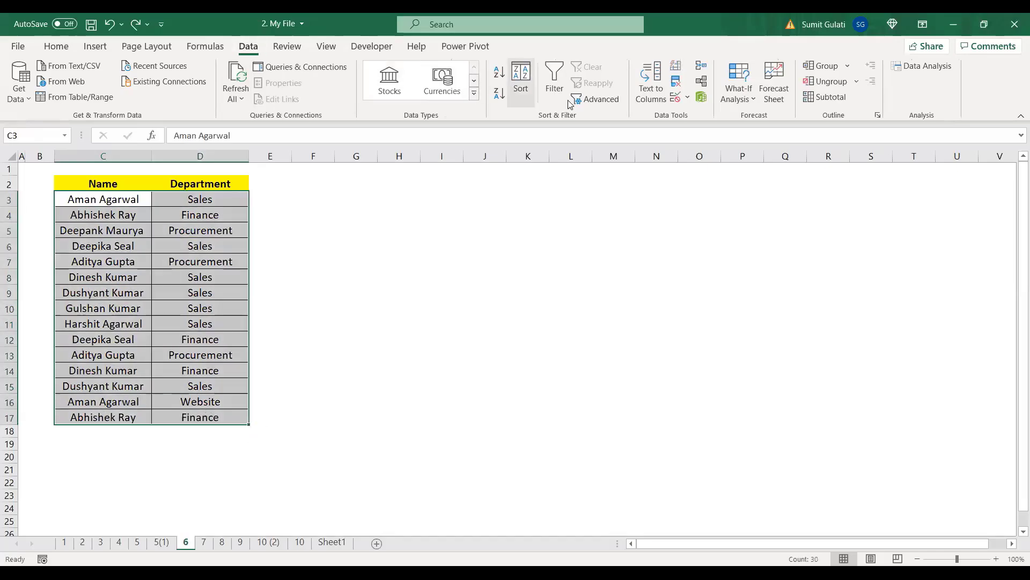
{"action": "left_click", "coordinate": [677, 82]}
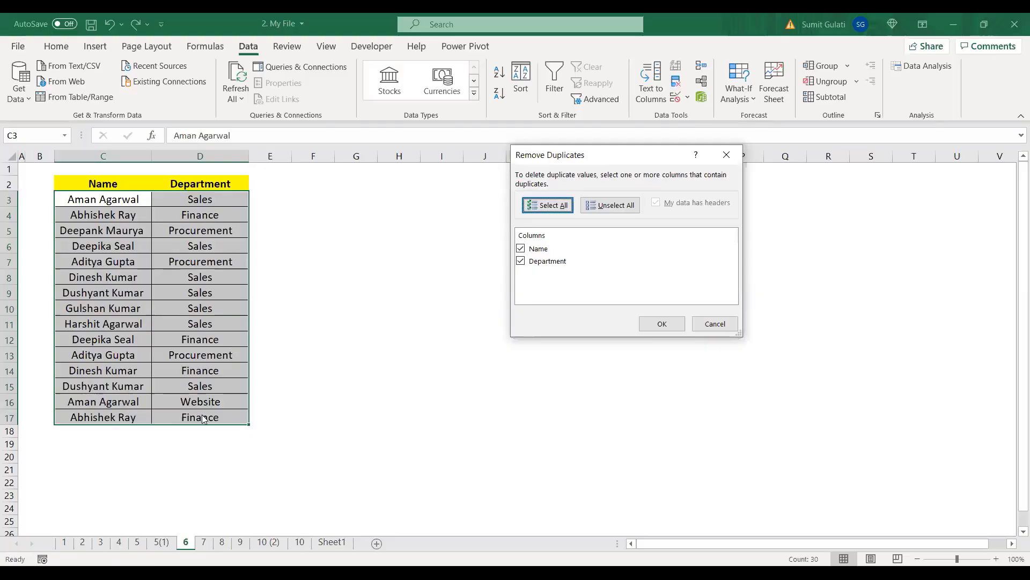
{"action": "left_click", "coordinate": [663, 327]}
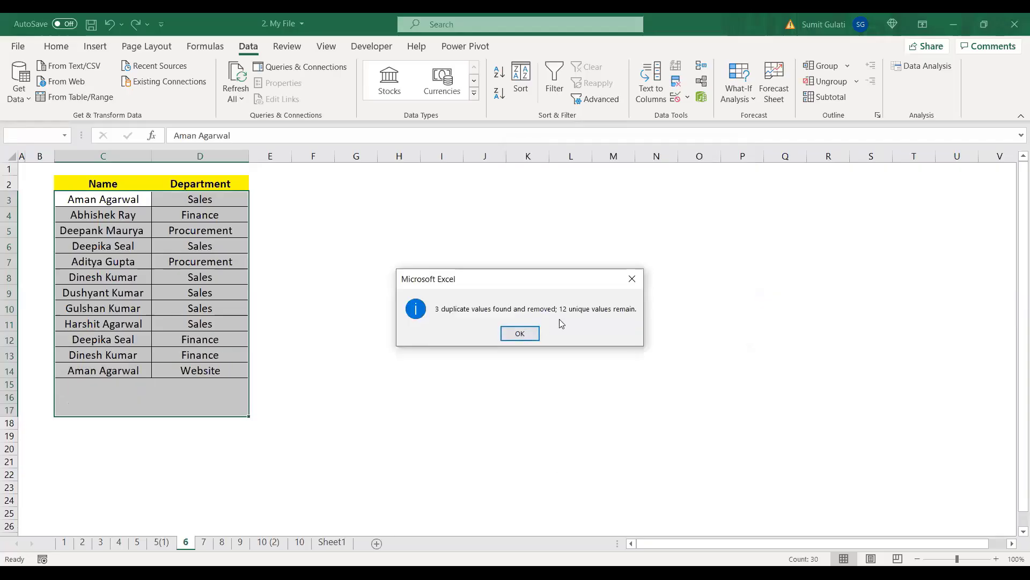
Step: Dismiss the results message, check the 12 rows in C3:D14, then undo the removal
{"action": "left_click", "coordinate": [525, 333]}
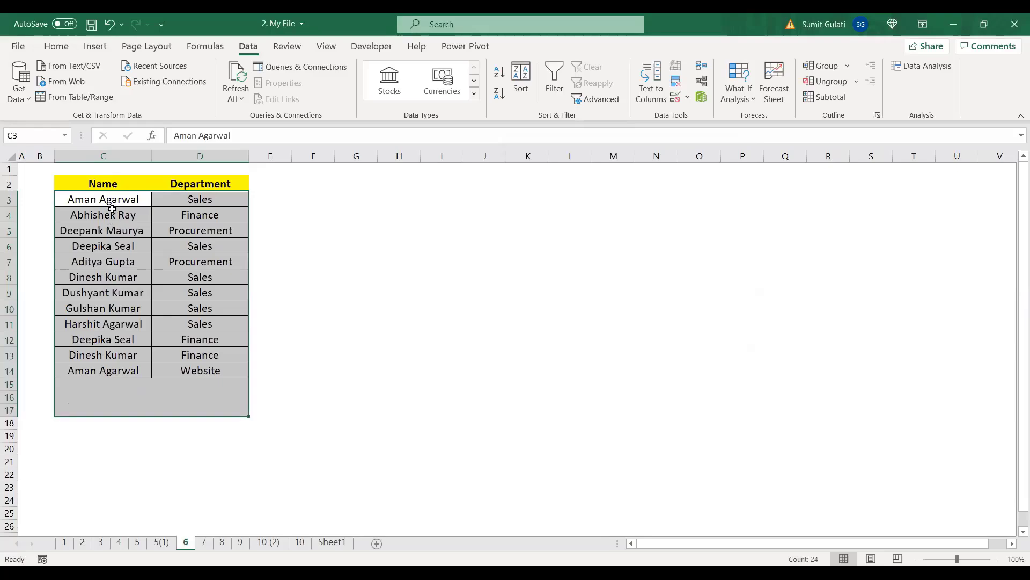
{"action": "left_click_drag", "start_coordinate": [112, 203], "coordinate": [196, 369]}
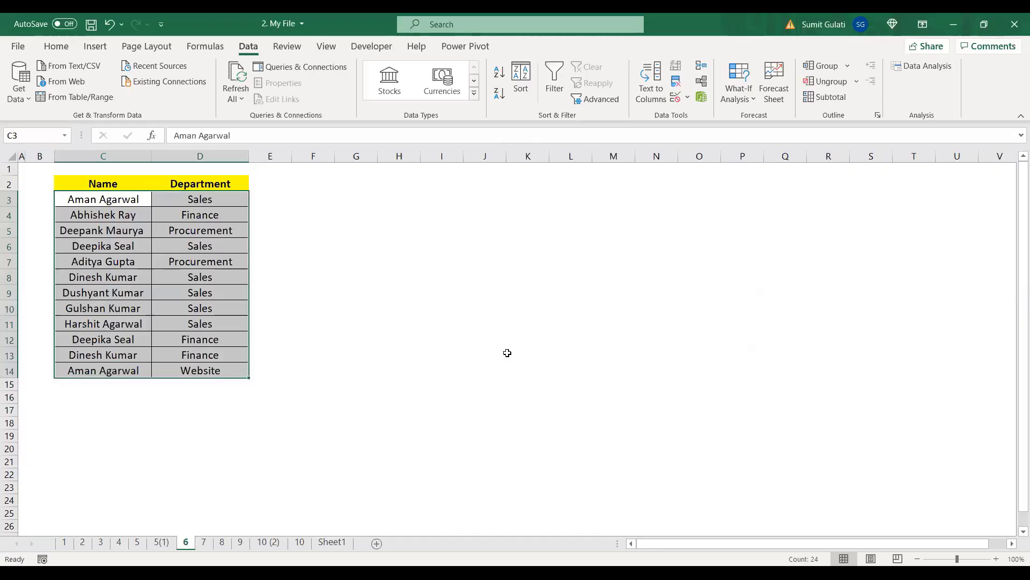
{"action": "key", "text": "ctrl+z"}
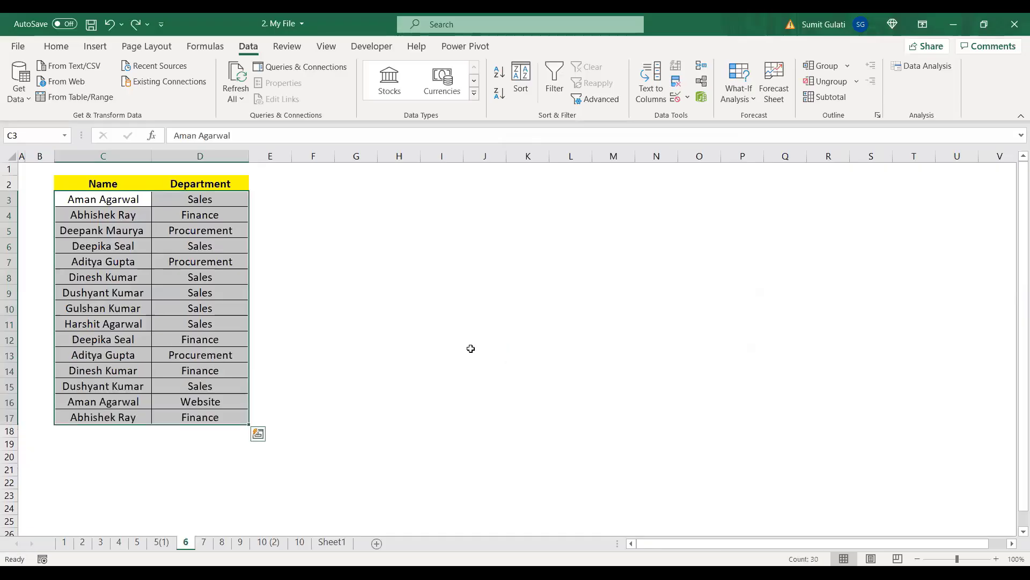
{"action": "left_click", "coordinate": [440, 308]}
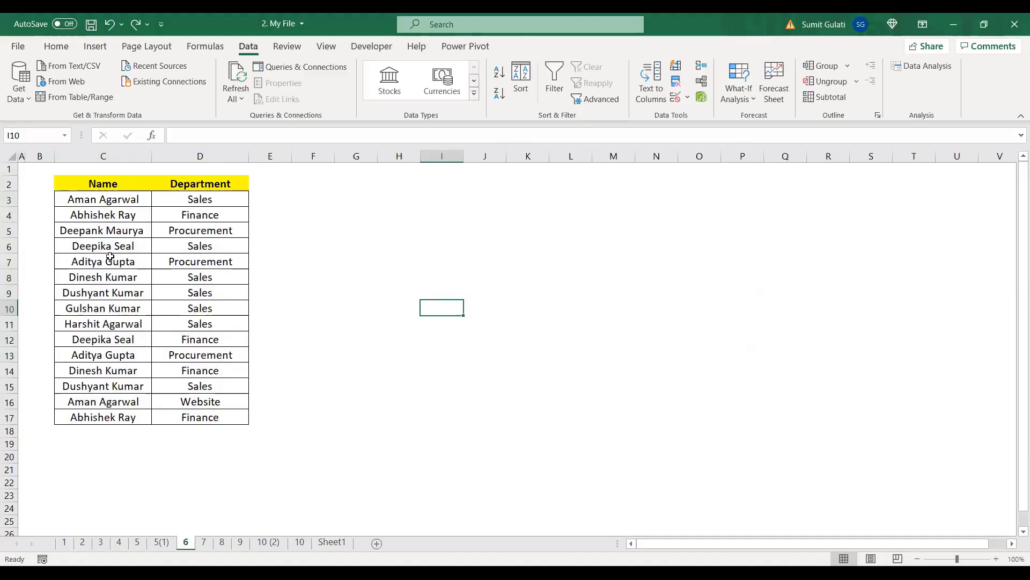
{"action": "left_click_drag", "start_coordinate": [103, 200], "coordinate": [102, 386]}
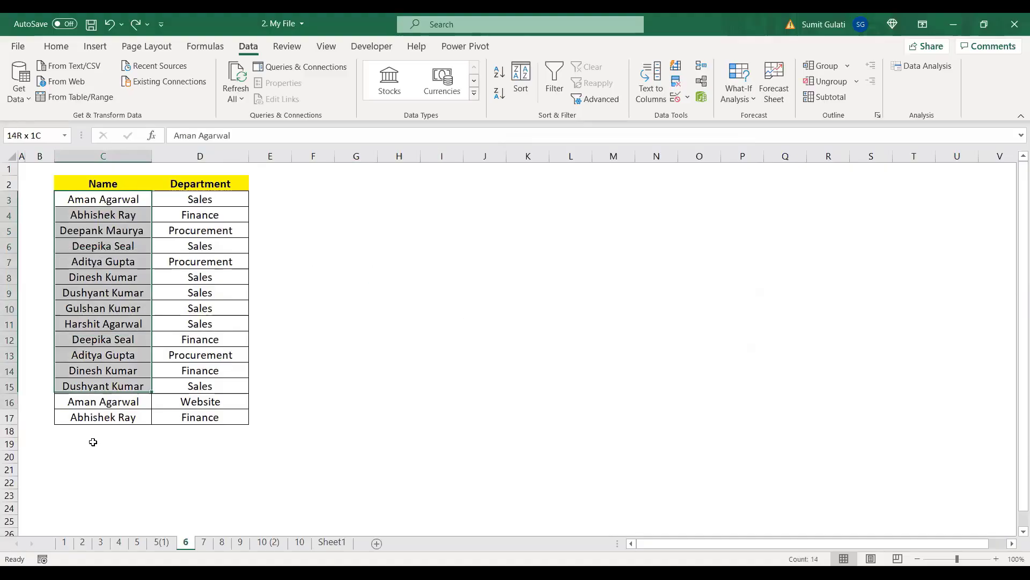
{"action": "left_click_drag", "start_coordinate": [93, 442], "coordinate": [101, 413]}
{"action": "left_click", "coordinate": [105, 242]}
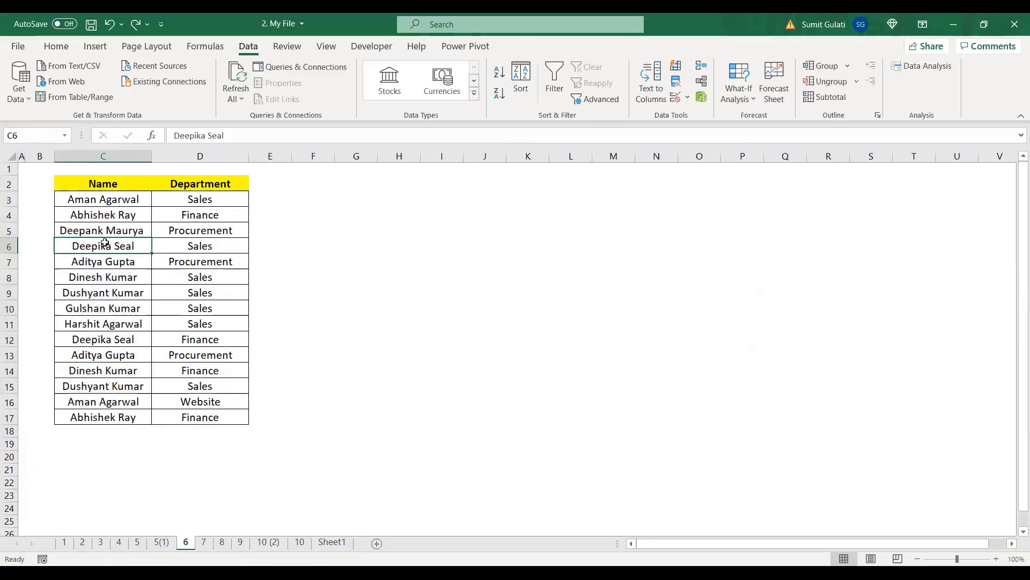
{"action": "left_click", "coordinate": [102, 215]}
{"action": "left_click", "coordinate": [224, 218]}
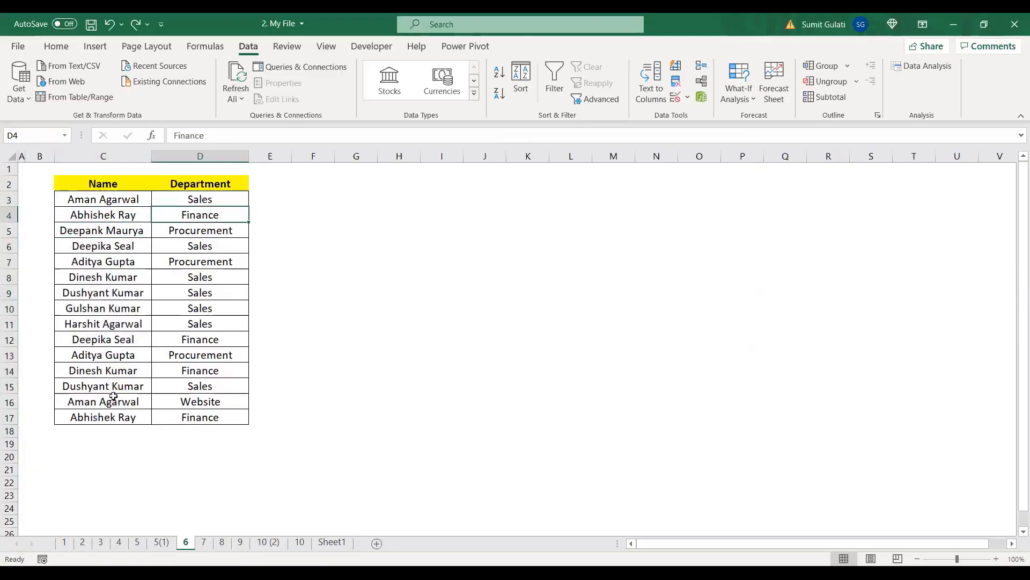
{"action": "left_click", "coordinate": [88, 418]}
{"action": "left_click", "coordinate": [211, 416]}
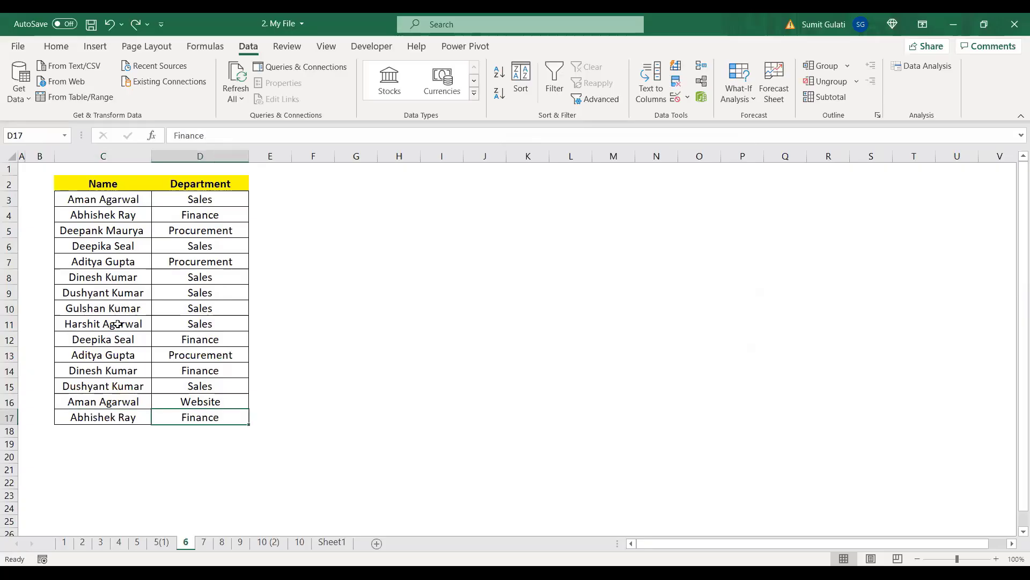
{"action": "left_click", "coordinate": [104, 293]}
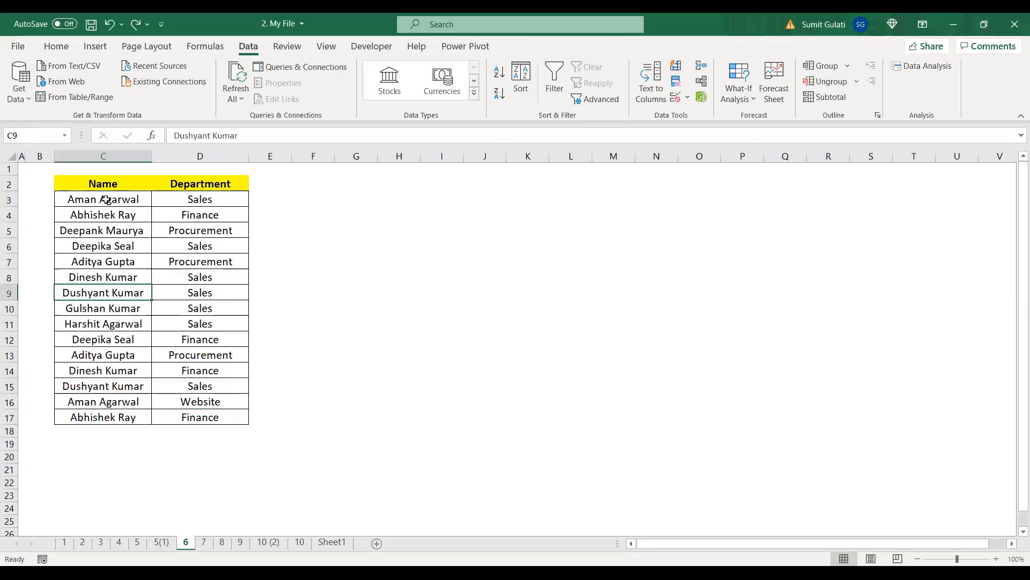
Step: Remove duplicates across both columns of C3:D17, leaving 12 unique rows
{"action": "left_click_drag", "start_coordinate": [103, 200], "coordinate": [225, 417]}
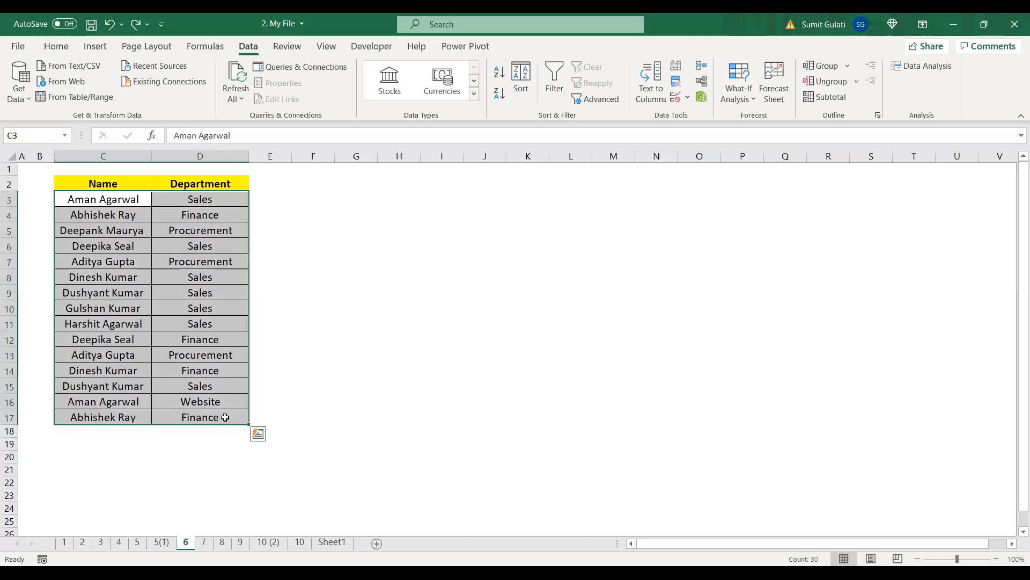
{"action": "key", "text": "ctrl+q"}
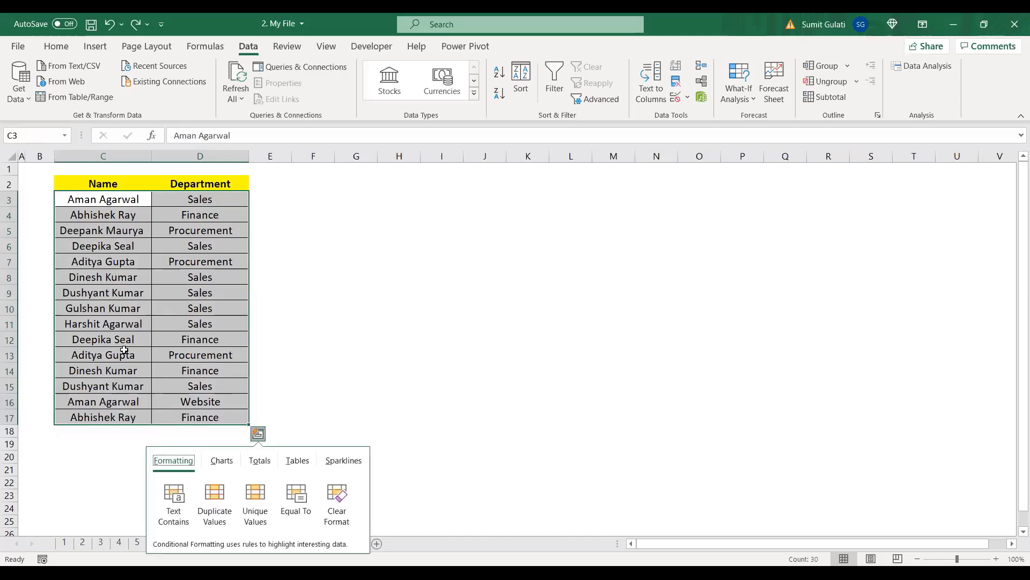
{"action": "left_click", "coordinate": [146, 320]}
{"action": "left_click_drag", "start_coordinate": [132, 198], "coordinate": [225, 419]}
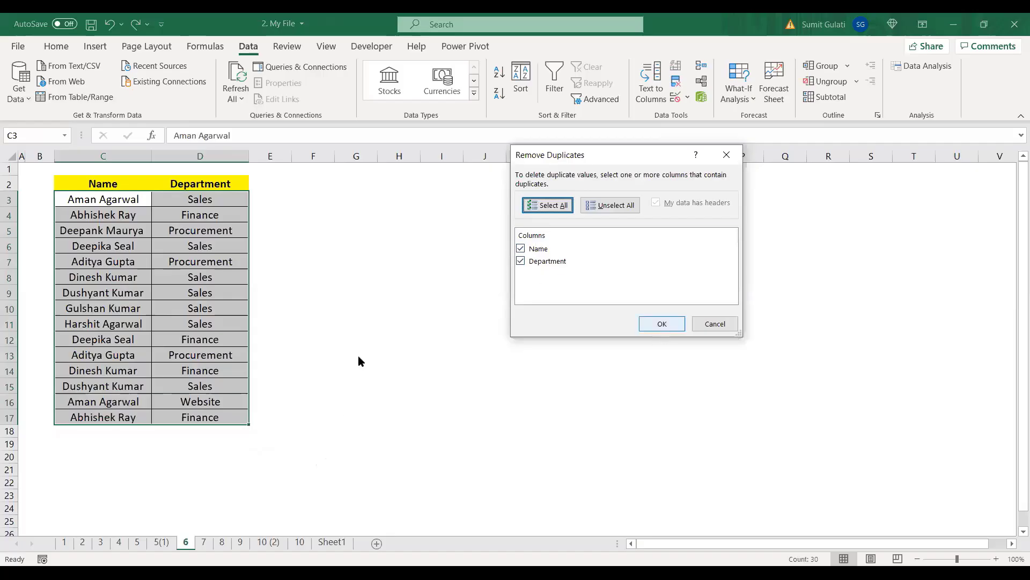
{"action": "key", "text": "Return"}
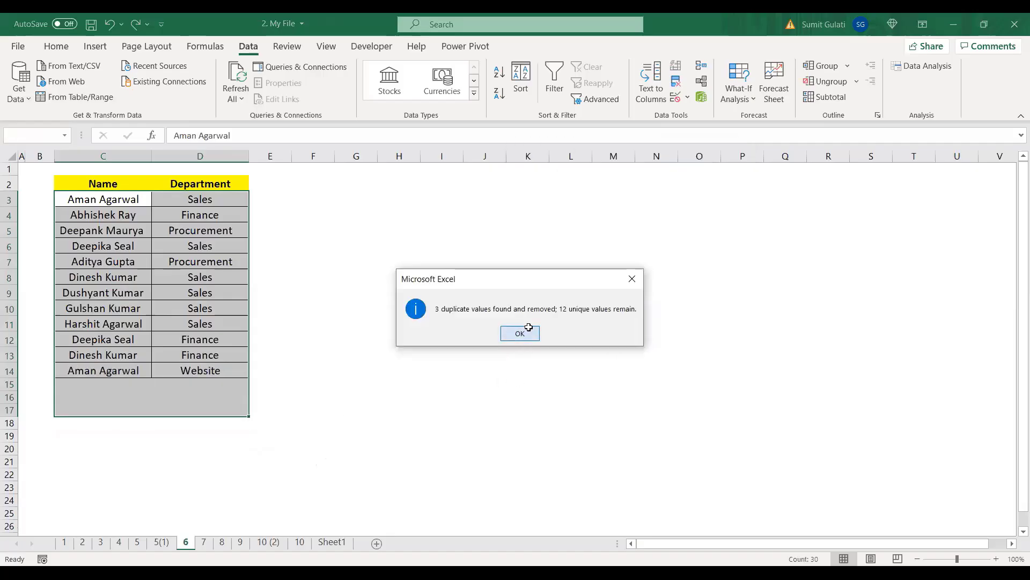
{"action": "left_click", "coordinate": [528, 330]}
{"action": "left_click", "coordinate": [546, 373]}
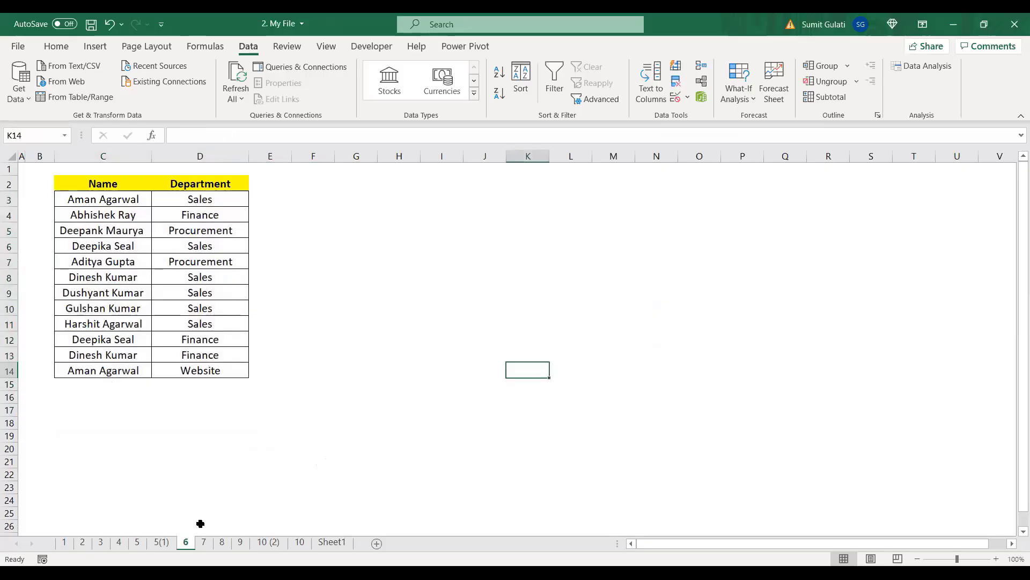
Step: Switch to sheet 7 and zoom the view to 120%
{"action": "left_click", "coordinate": [204, 543]}
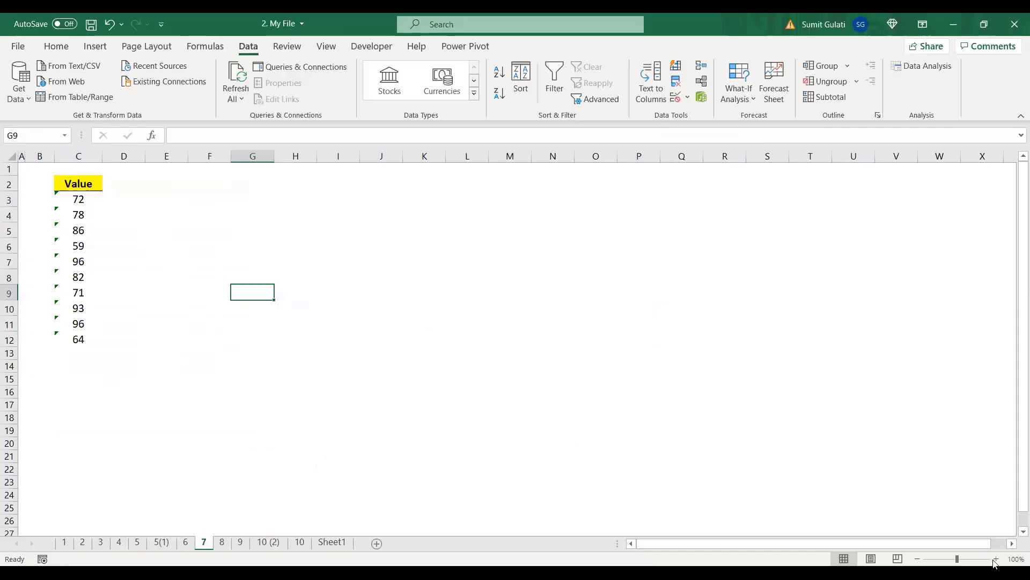
{"action": "left_click", "coordinate": [996, 559]}
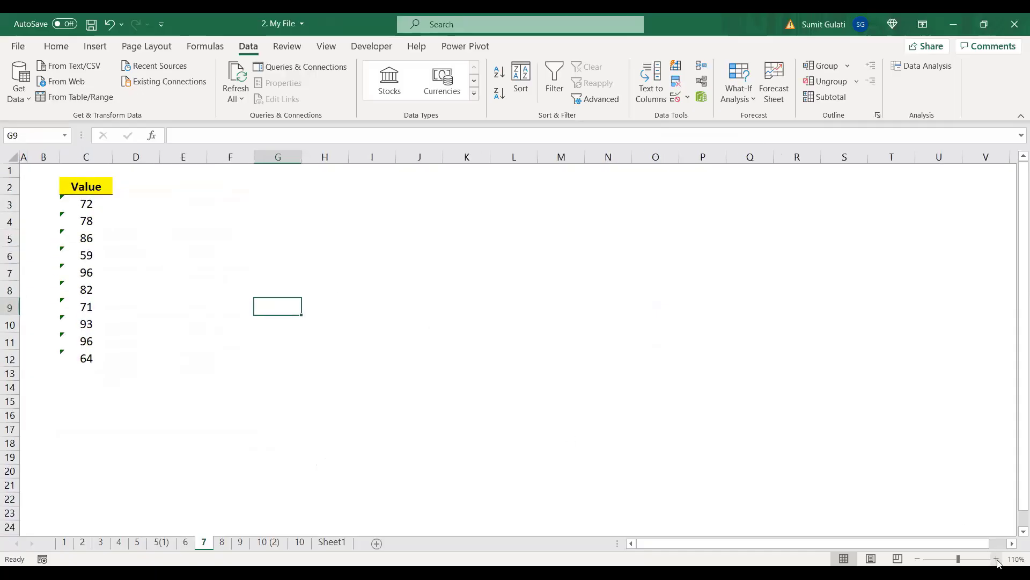
{"action": "left_click", "coordinate": [996, 559]}
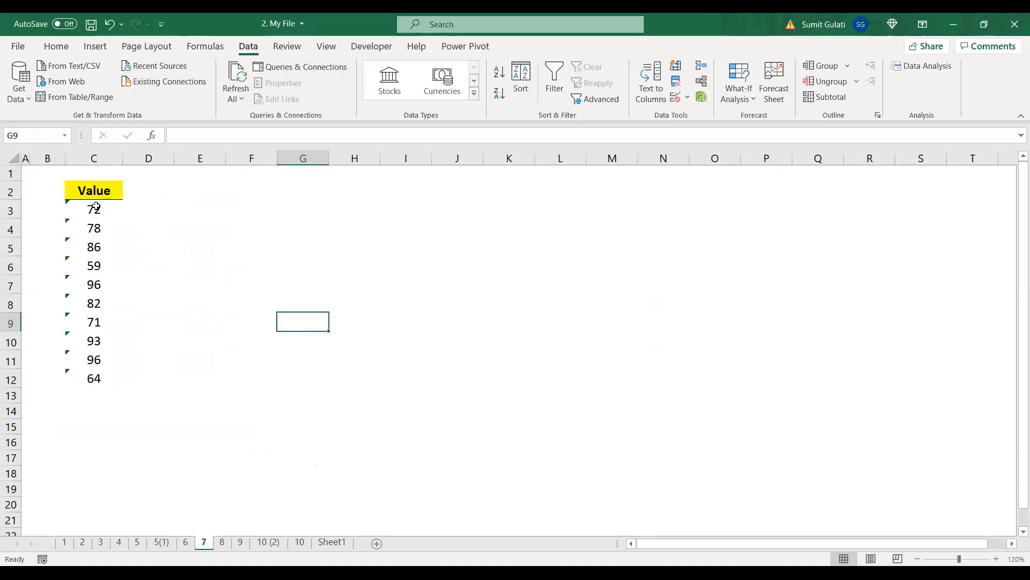
Step: Select the ten Value numbers in C3:C12 and inspect the number-stored-as-text error options
{"action": "left_click_drag", "start_coordinate": [96, 209], "coordinate": [96, 376]}
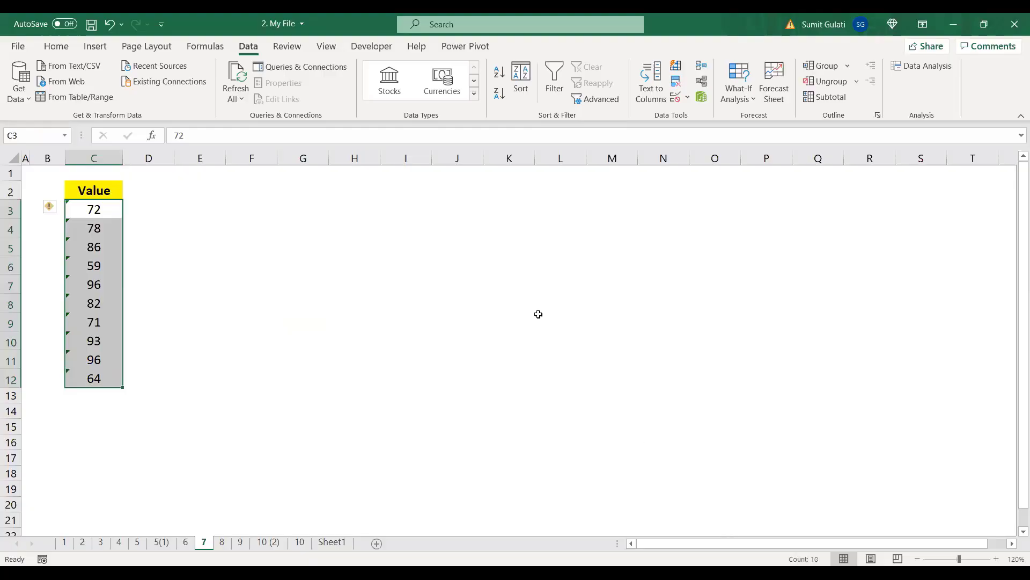
{"action": "left_click", "coordinate": [90, 209]}
{"action": "left_click", "coordinate": [60, 213]}
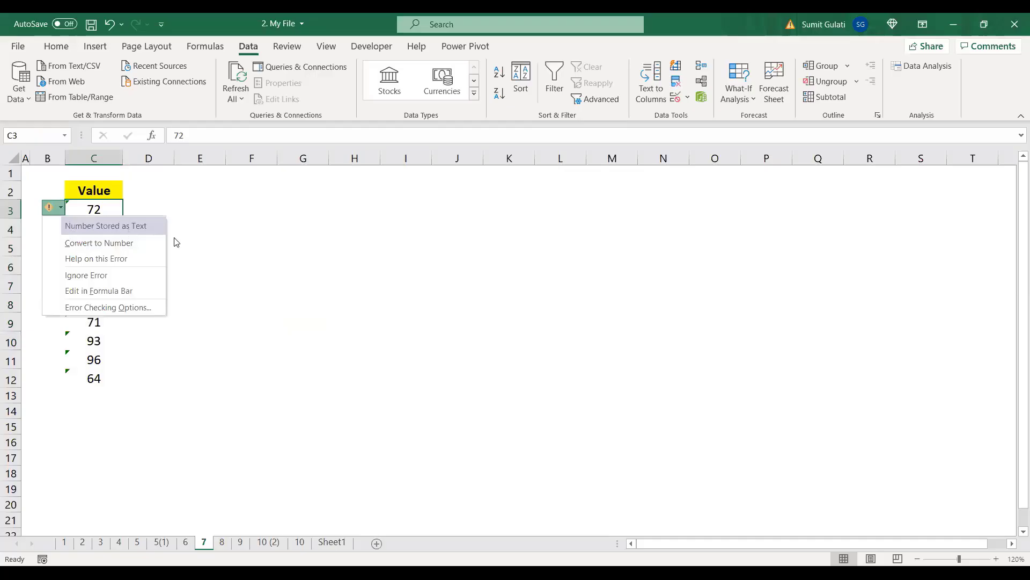
{"action": "left_click", "coordinate": [239, 239]}
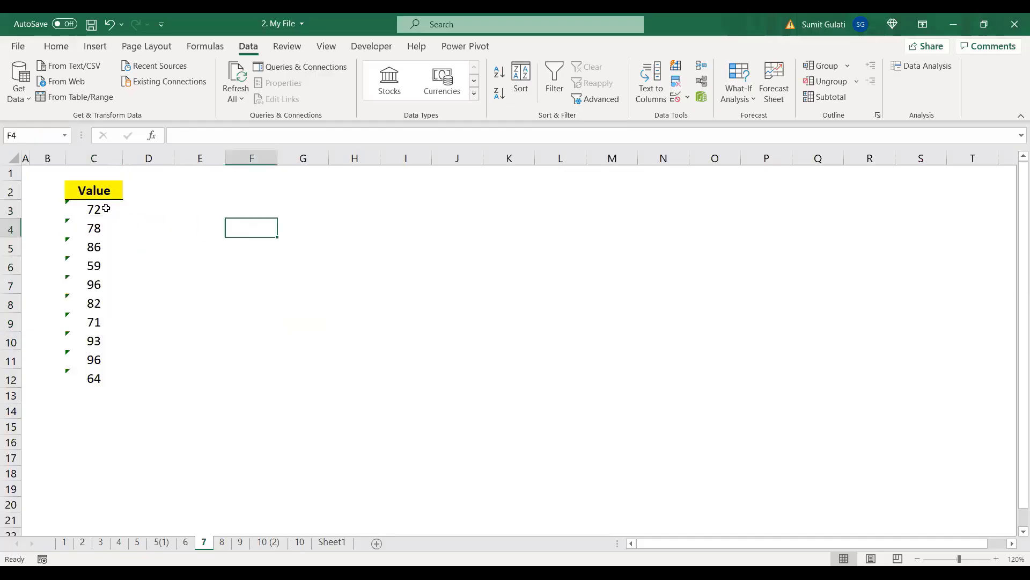
{"action": "left_click_drag", "start_coordinate": [106, 208], "coordinate": [109, 370]}
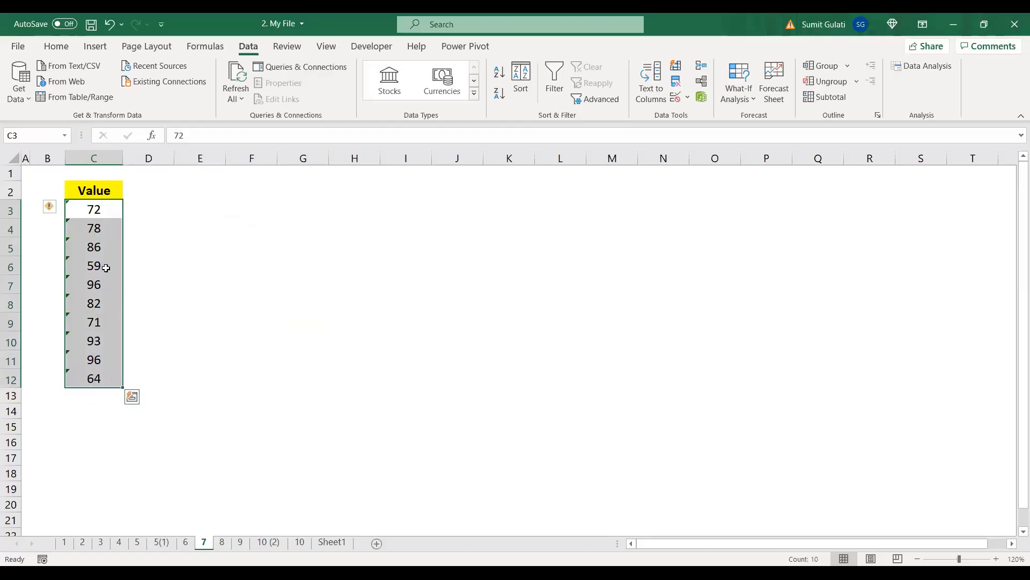
{"action": "left_click", "coordinate": [100, 212]}
{"action": "left_click_drag", "start_coordinate": [99, 211], "coordinate": [93, 379]}
{"action": "left_click", "coordinate": [56, 46]}
{"action": "left_click", "coordinate": [547, 72]}
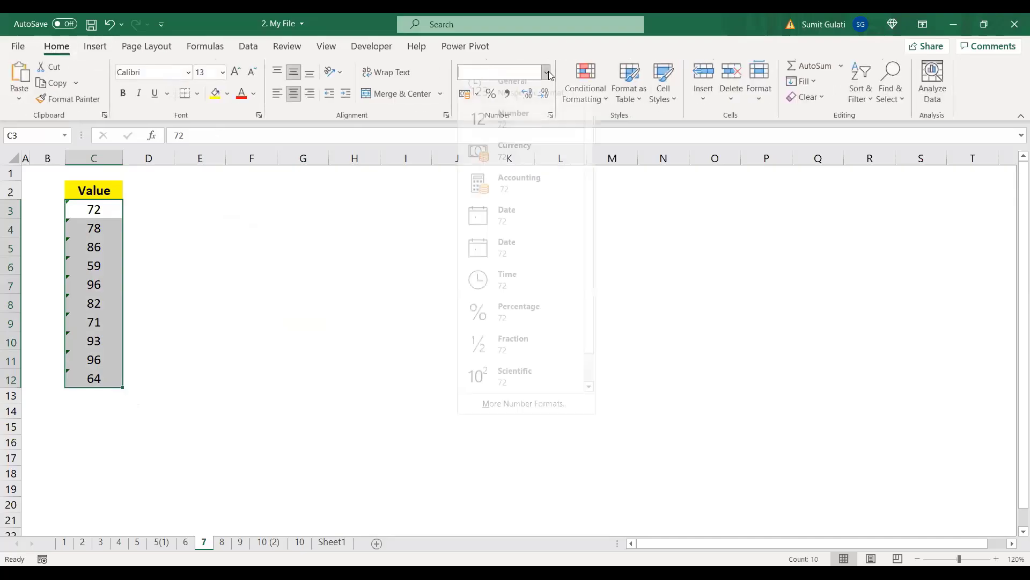
{"action": "key", "text": "Escape"}
{"action": "left_click", "coordinate": [391, 241]}
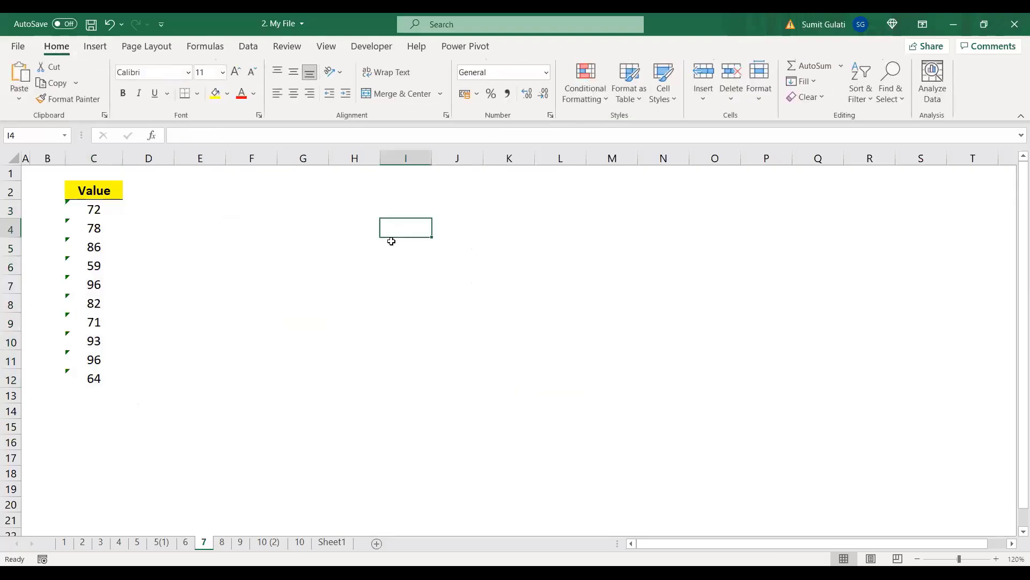
{"action": "left_click", "coordinate": [92, 208]}
{"action": "key", "text": "Down"}
{"action": "key", "text": "Down"}
{"action": "key", "text": "Down"}
{"action": "key", "text": "Down"}
{"action": "key", "text": "Down"}
{"action": "key", "text": "Down"}
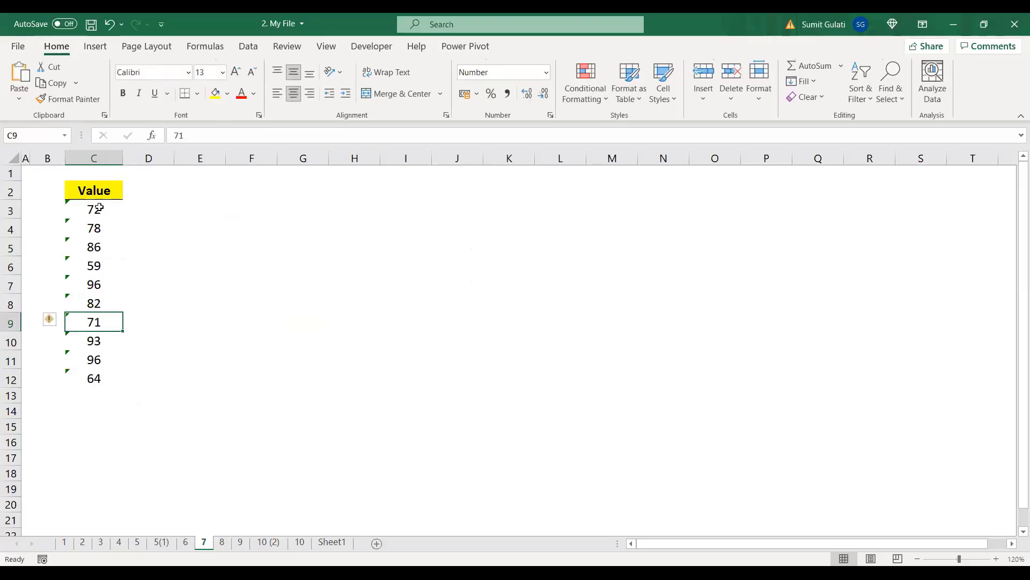
{"action": "left_click_drag", "start_coordinate": [99, 208], "coordinate": [97, 377]}
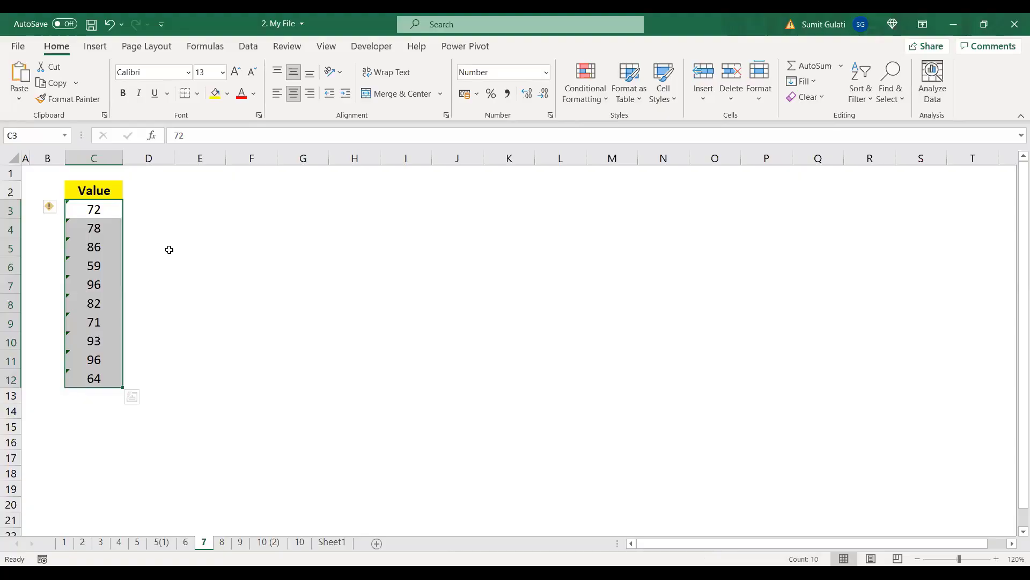
{"action": "left_click", "coordinate": [202, 210]}
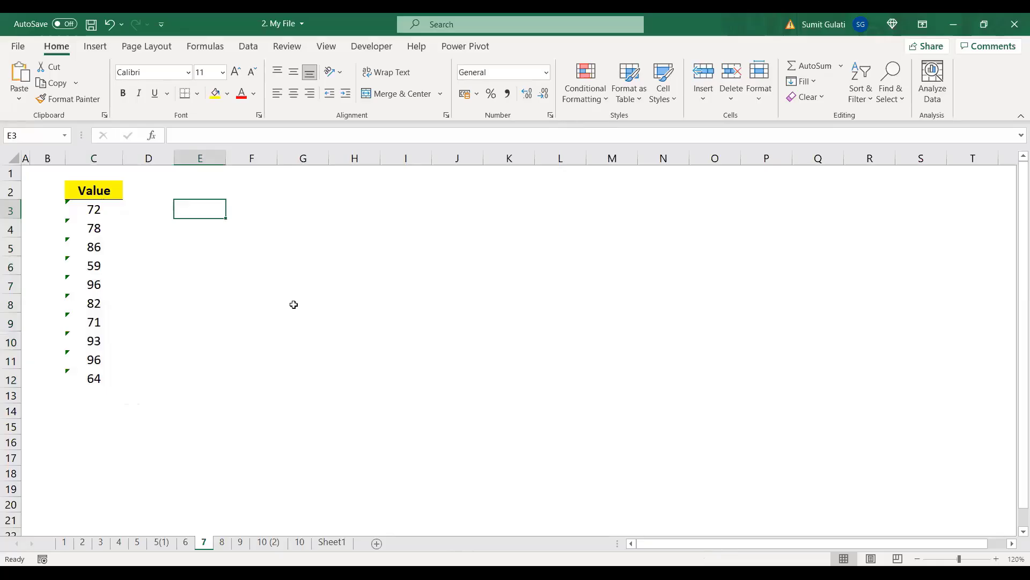
Step: Enter 0 in E3 and Paste Special Add it onto C3:C12, making the Values real numbers
{"action": "type", "text": "0"}
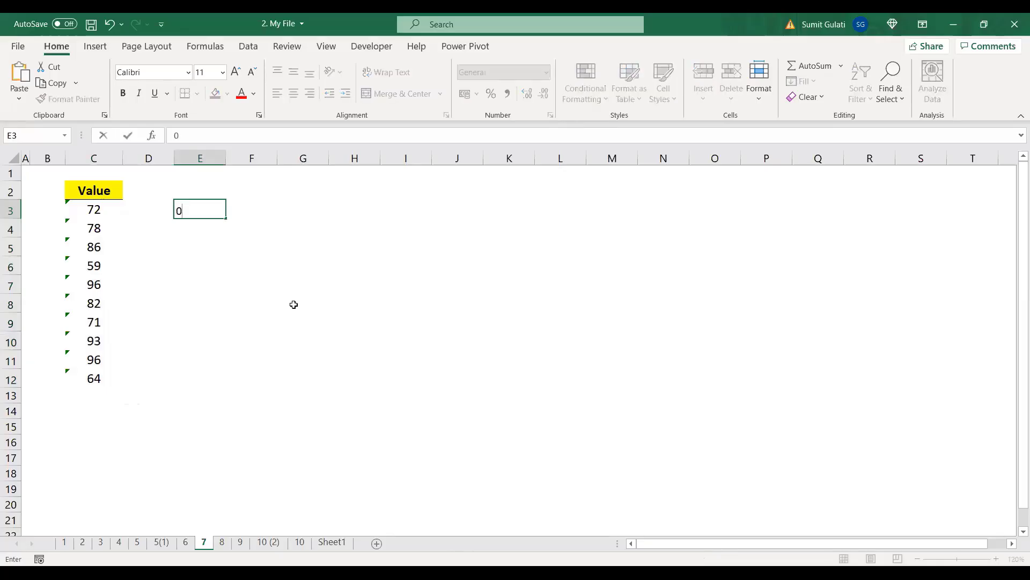
{"action": "key", "text": "Return"}
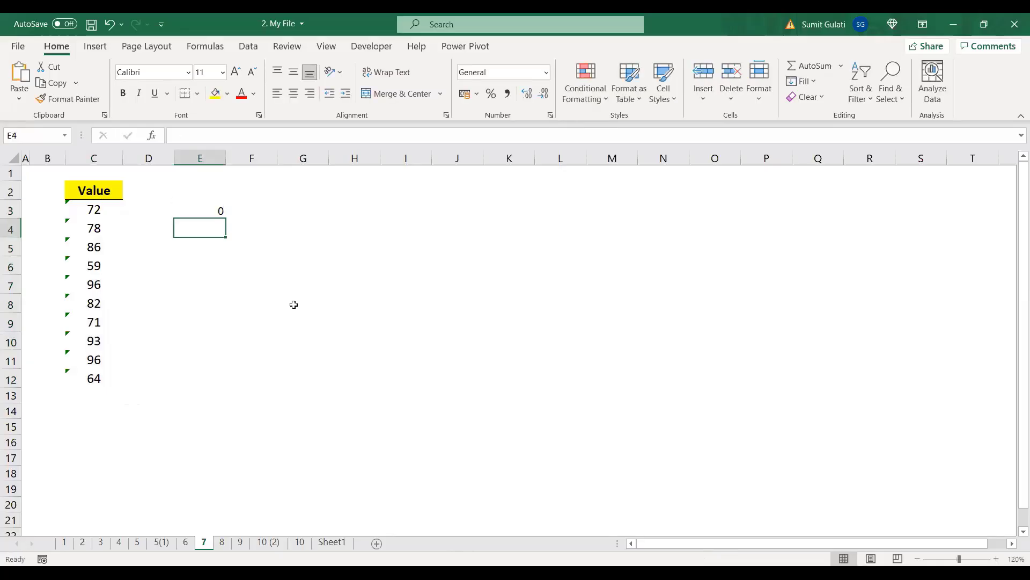
{"action": "left_click", "coordinate": [215, 214]}
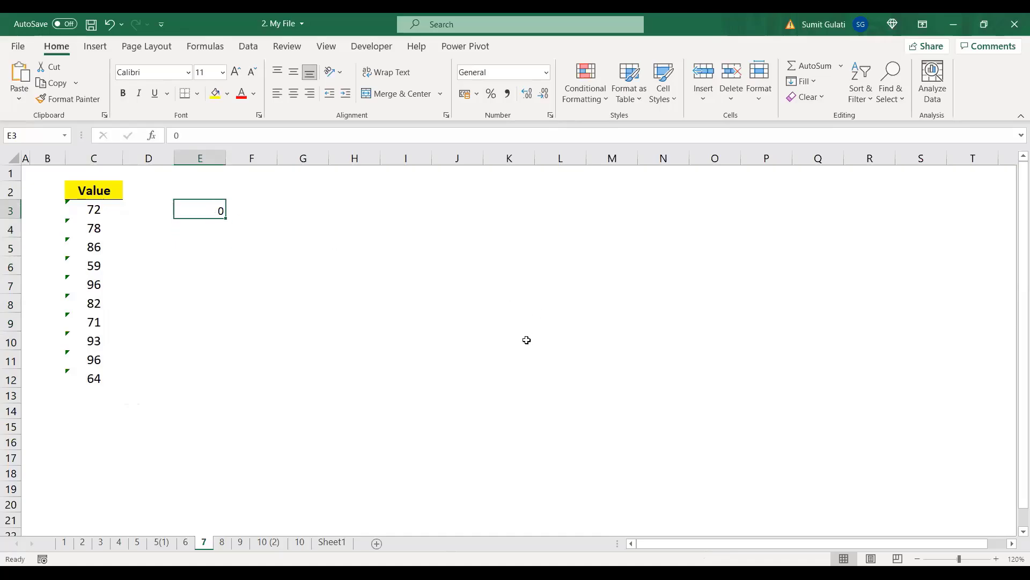
{"action": "key", "text": "ctrl+c"}
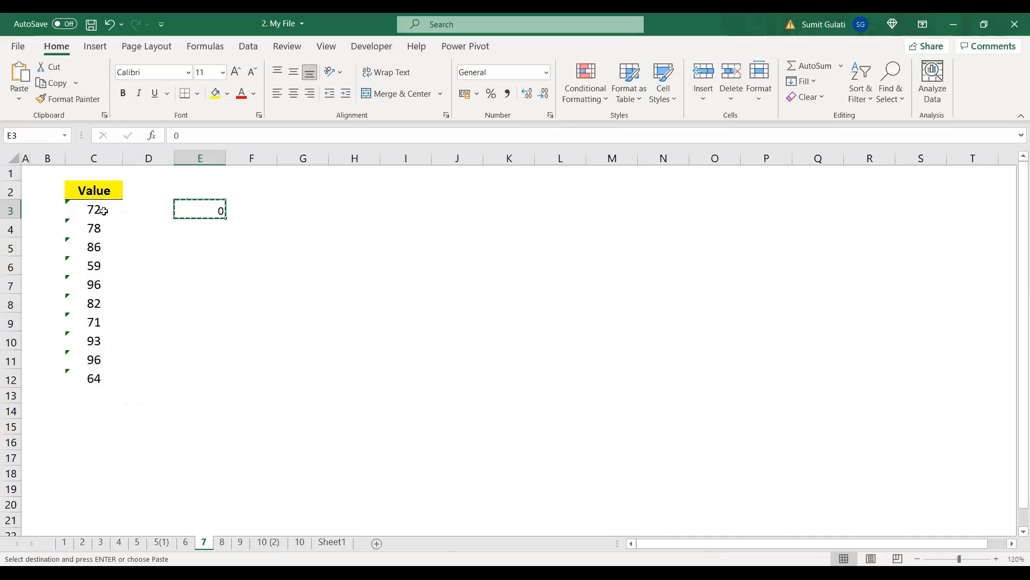
{"action": "left_click_drag", "start_coordinate": [100, 210], "coordinate": [96, 380]}
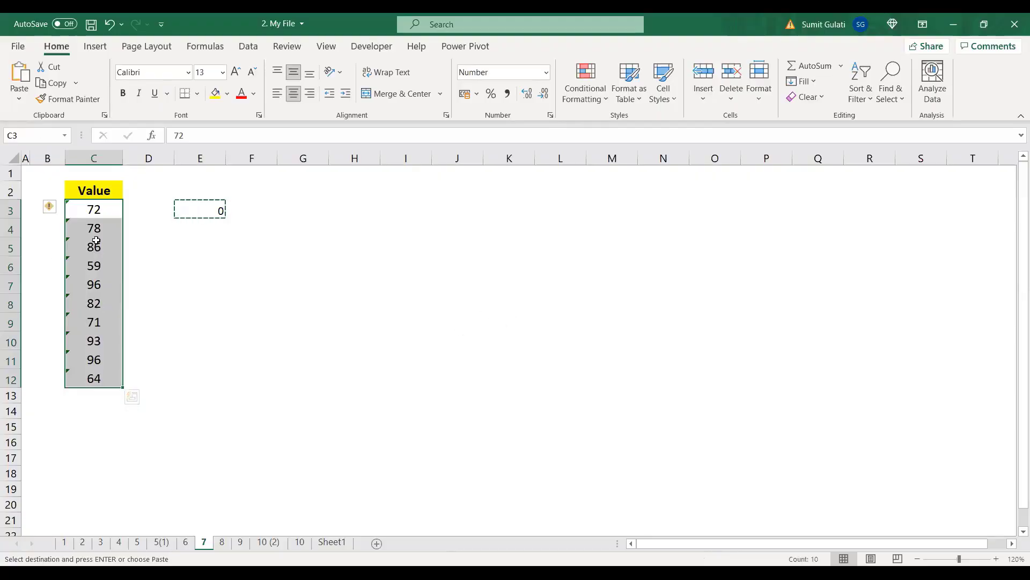
{"action": "right_click", "coordinate": [95, 241]}
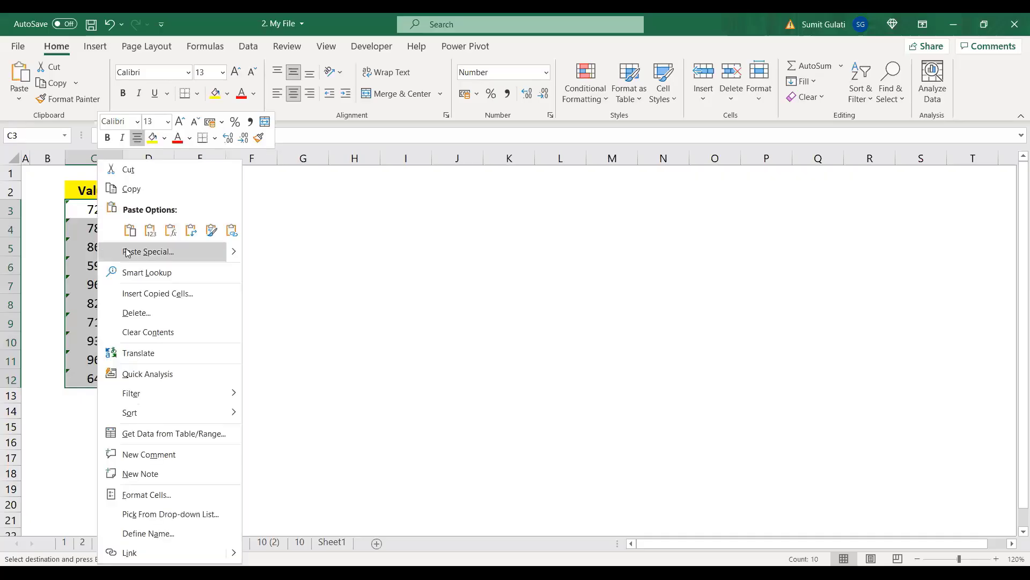
{"action": "left_click", "coordinate": [172, 251]}
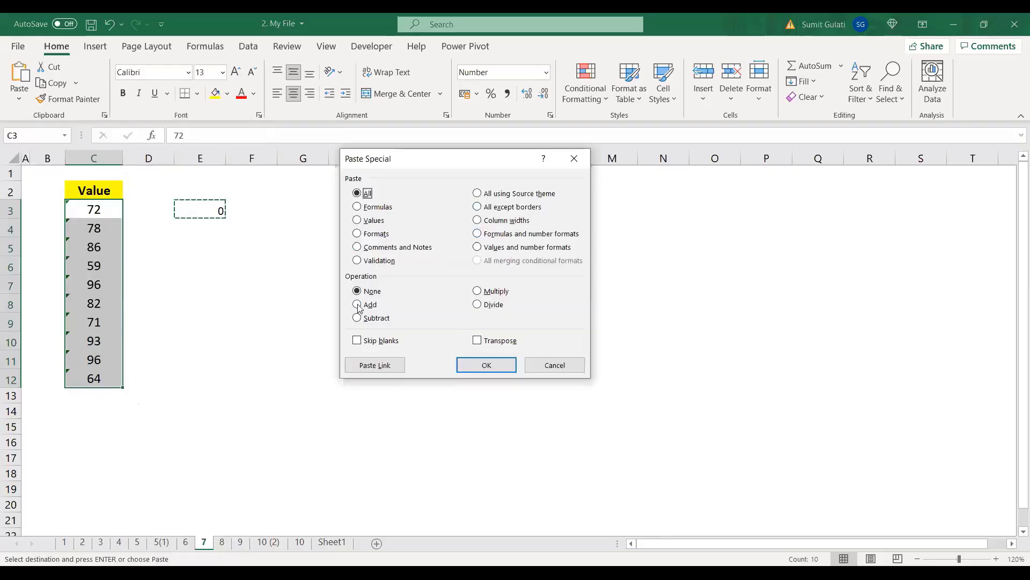
{"action": "key", "text": "alt+d"}
{"action": "left_click", "coordinate": [487, 366]}
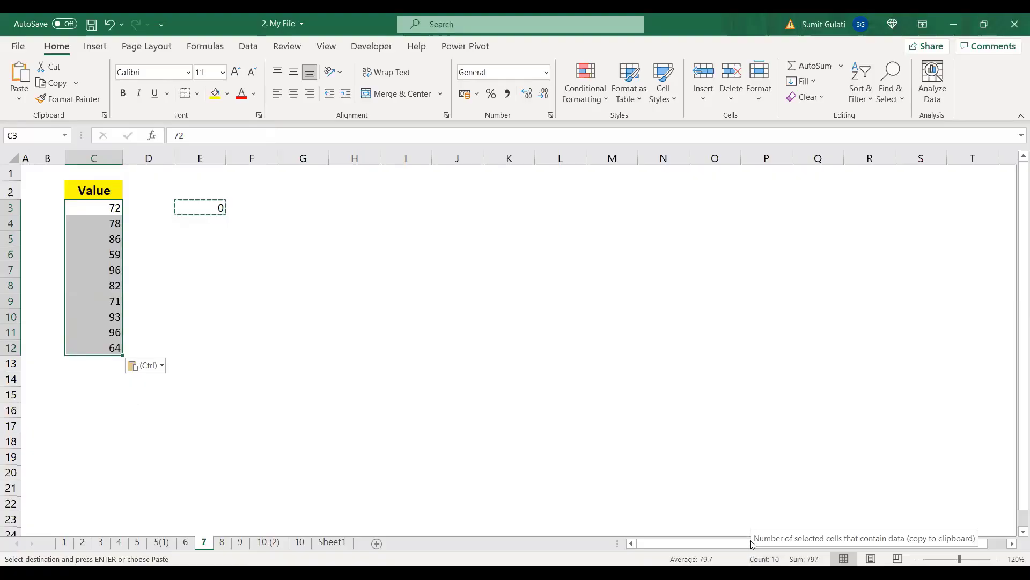
Step: Undo the earlier conversion and clear E3, returning C3:C12 to text-stored values
{"action": "left_click", "coordinate": [220, 208]}
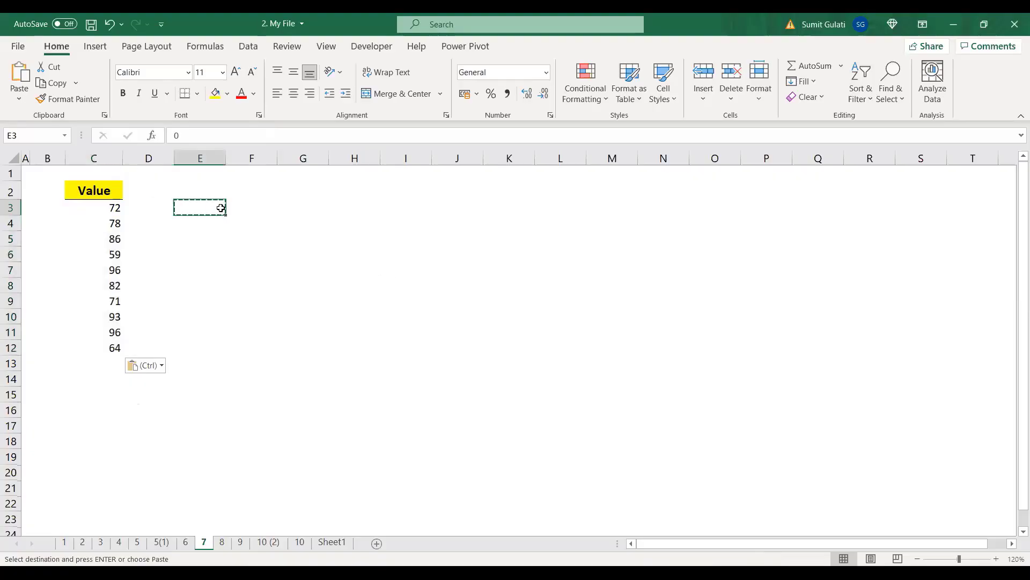
{"action": "key", "text": "ctrl+z"}
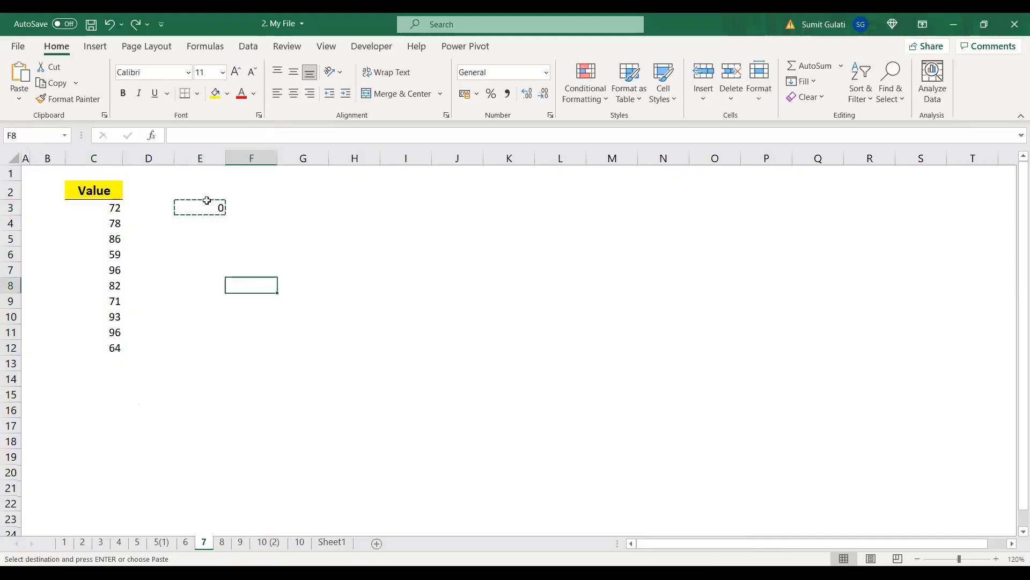
{"action": "key", "text": "Delete"}
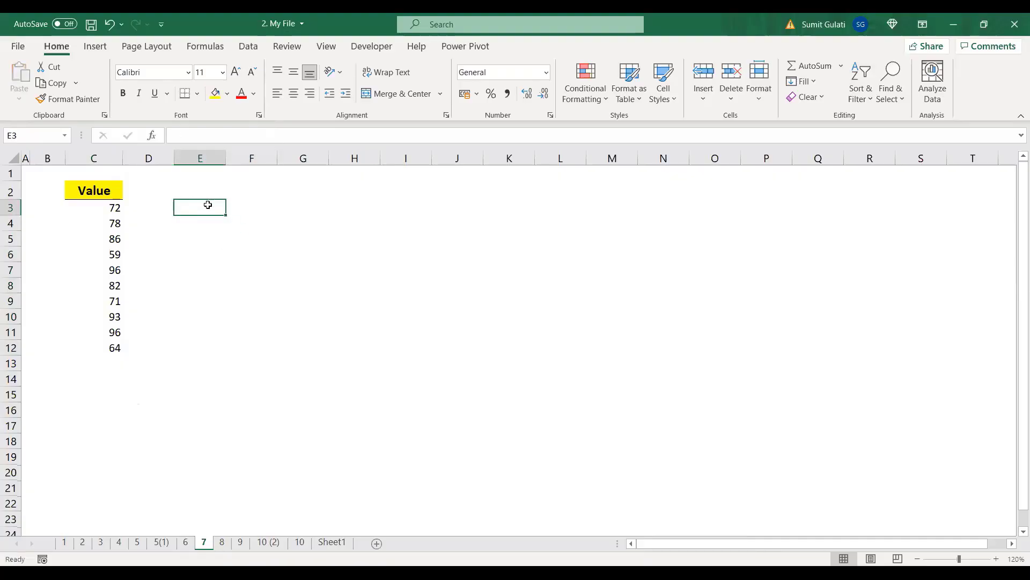
{"action": "left_click", "coordinate": [185, 287]}
{"action": "key", "text": "ctrl+z"}
{"action": "key", "text": "ctrl+z"}
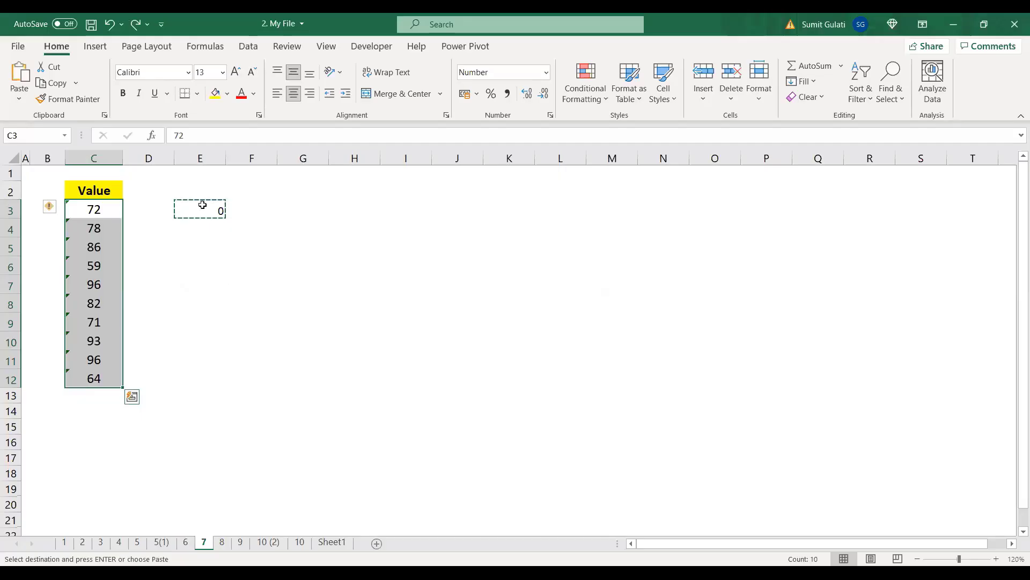
{"action": "left_click", "coordinate": [204, 209]}
{"action": "key", "text": "Delete"}
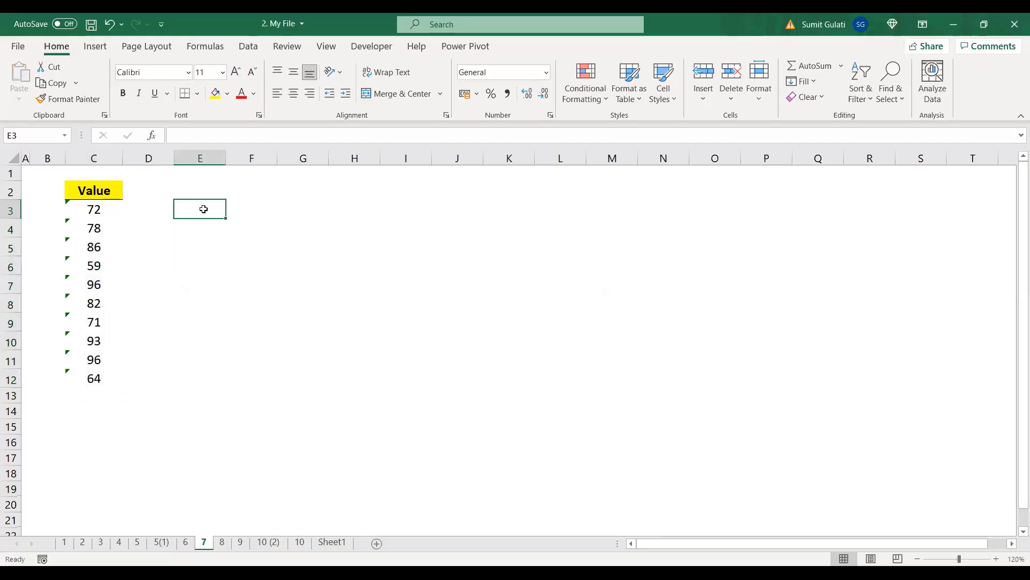
{"action": "left_click", "coordinate": [101, 209]}
{"action": "left_click", "coordinate": [207, 216]}
Step: Re-enter 0 in cell E3 and copy it
{"action": "type", "text": "0"}
{"action": "key", "text": "Return"}
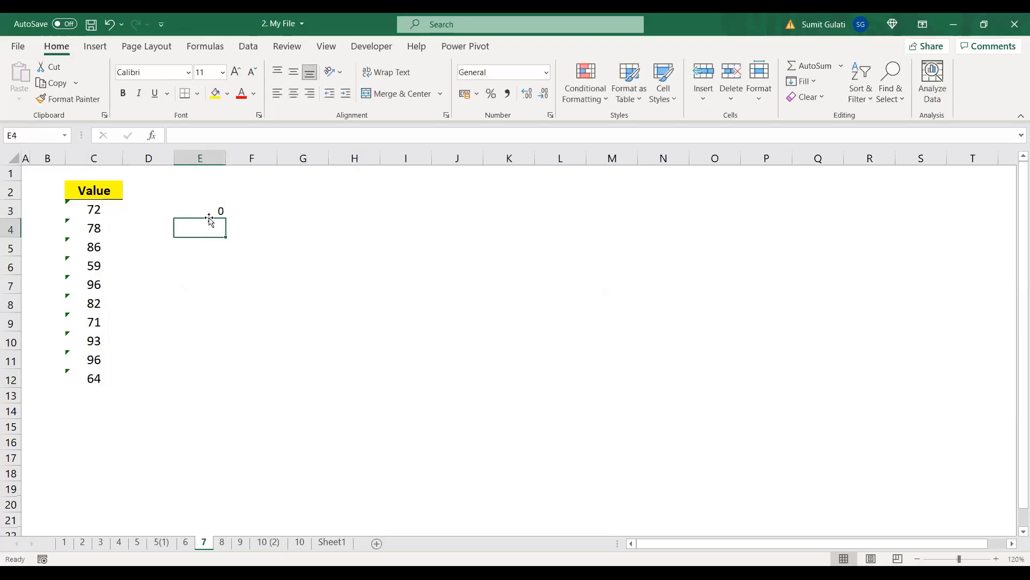
{"action": "left_click", "coordinate": [83, 215]}
{"action": "left_click_drag", "start_coordinate": [84, 215], "coordinate": [89, 251]}
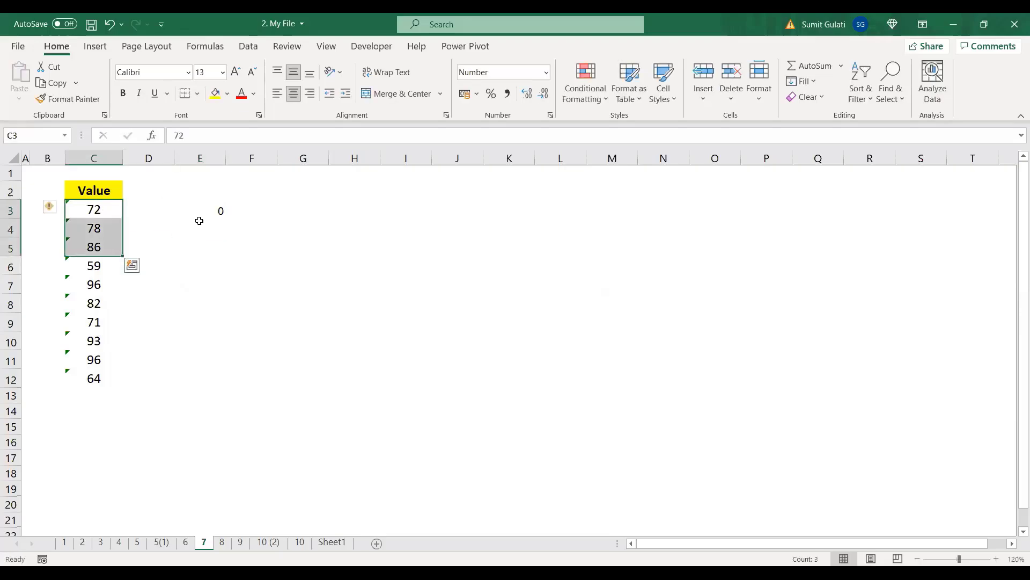
{"action": "left_click", "coordinate": [227, 209]}
{"action": "left_click", "coordinate": [220, 211]}
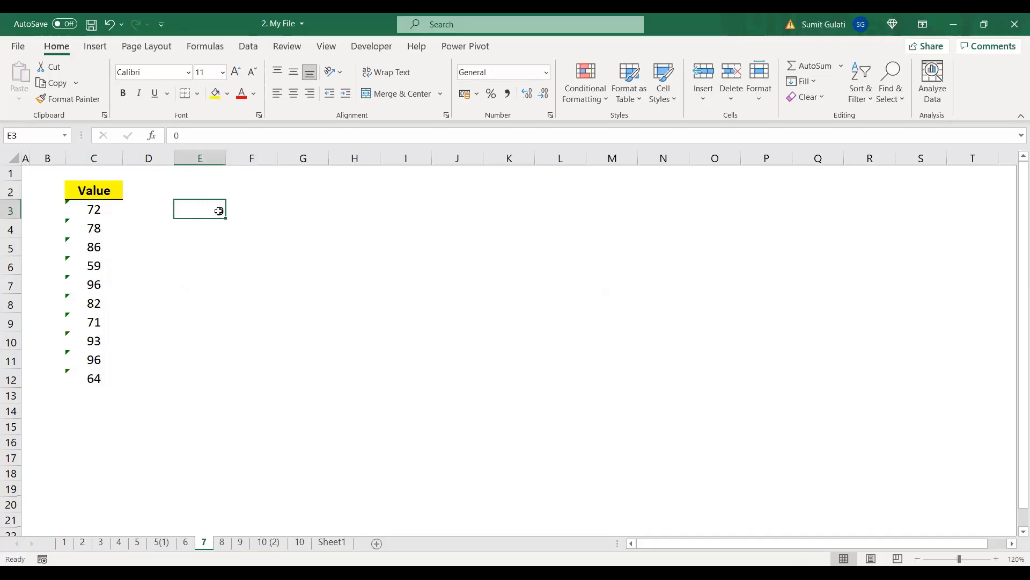
{"action": "key", "text": "ctrl+c"}
Step: Paste Special Add the 0 onto C3:C12 and check the values now sum to 797
{"action": "left_click_drag", "start_coordinate": [88, 210], "coordinate": [96, 378]}
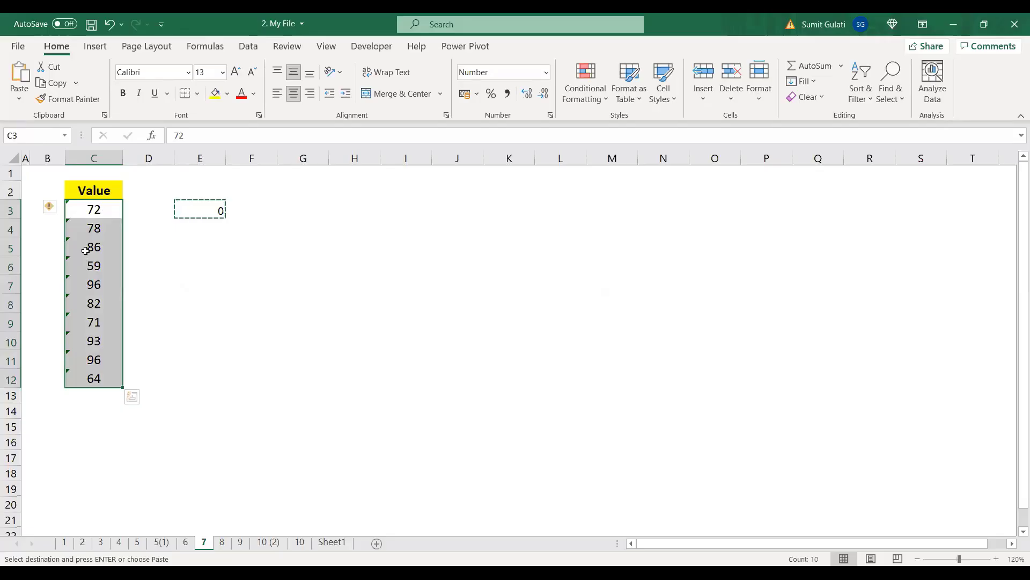
{"action": "right_click", "coordinate": [86, 251]}
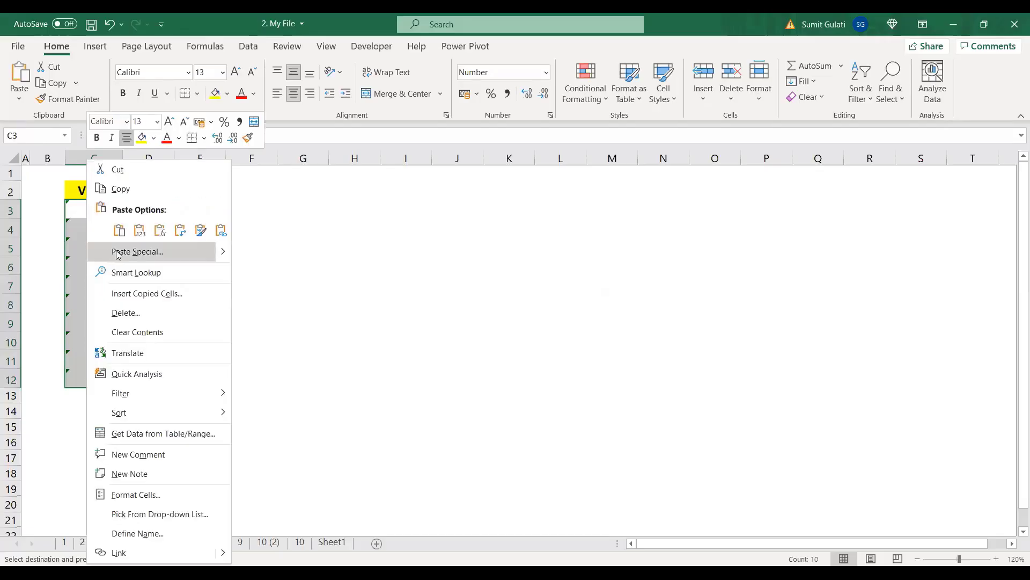
{"action": "left_click", "coordinate": [118, 253]}
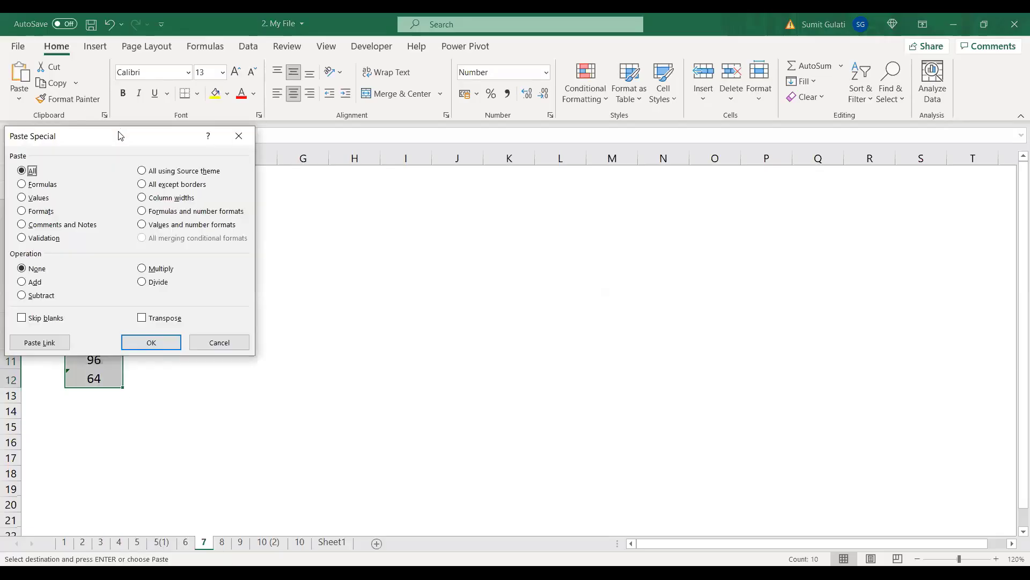
{"action": "left_click_drag", "start_coordinate": [120, 136], "coordinate": [550, 187]}
{"action": "left_click", "coordinate": [453, 333]}
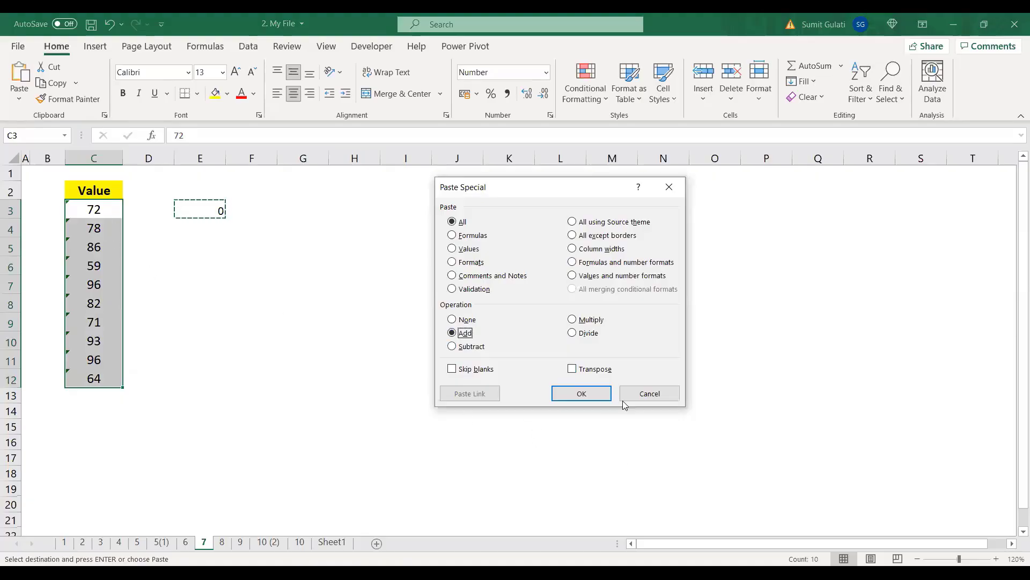
{"action": "left_click", "coordinate": [587, 394]}
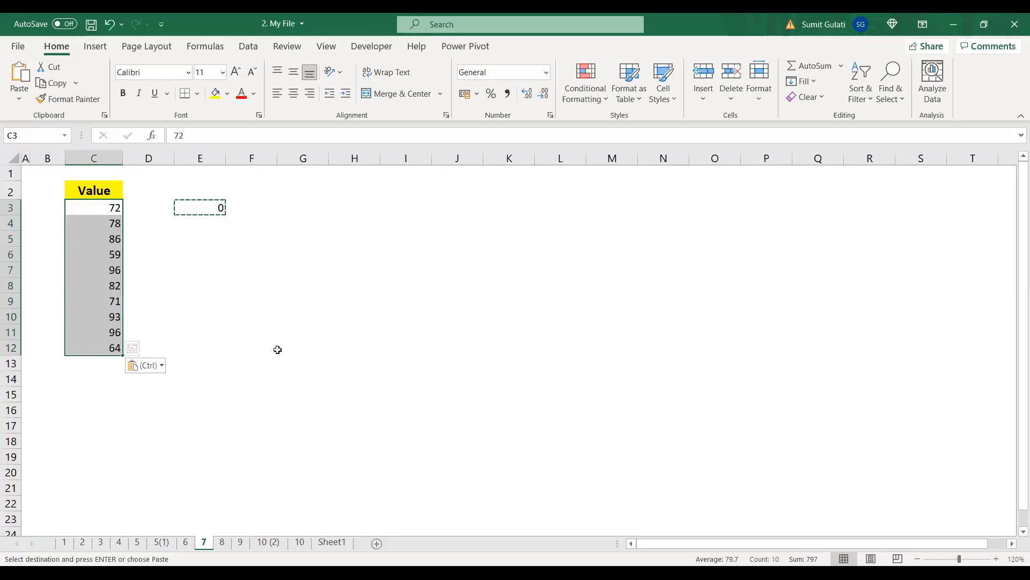
{"action": "left_click", "coordinate": [231, 287]}
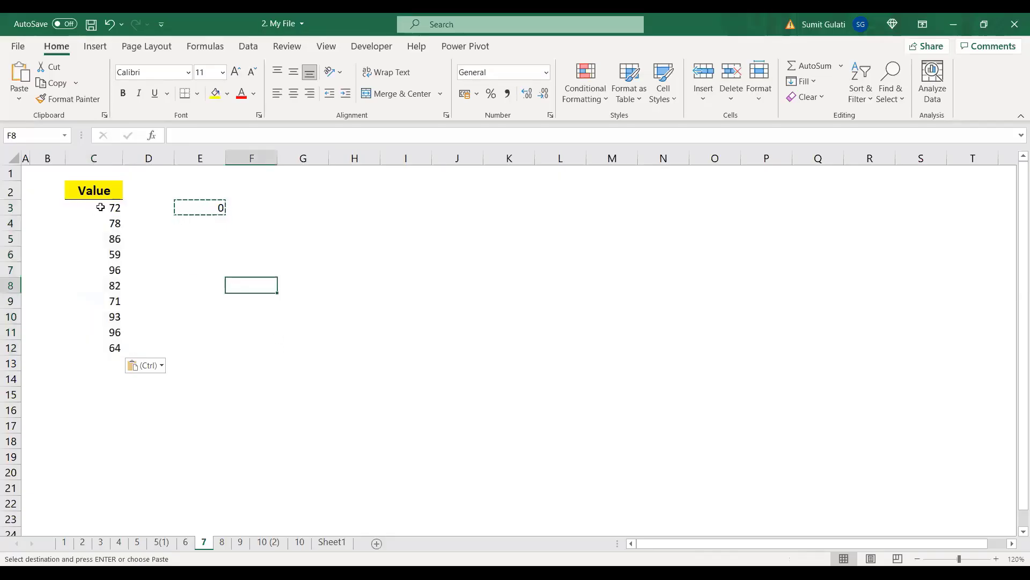
{"action": "left_click_drag", "start_coordinate": [100, 207], "coordinate": [114, 348]}
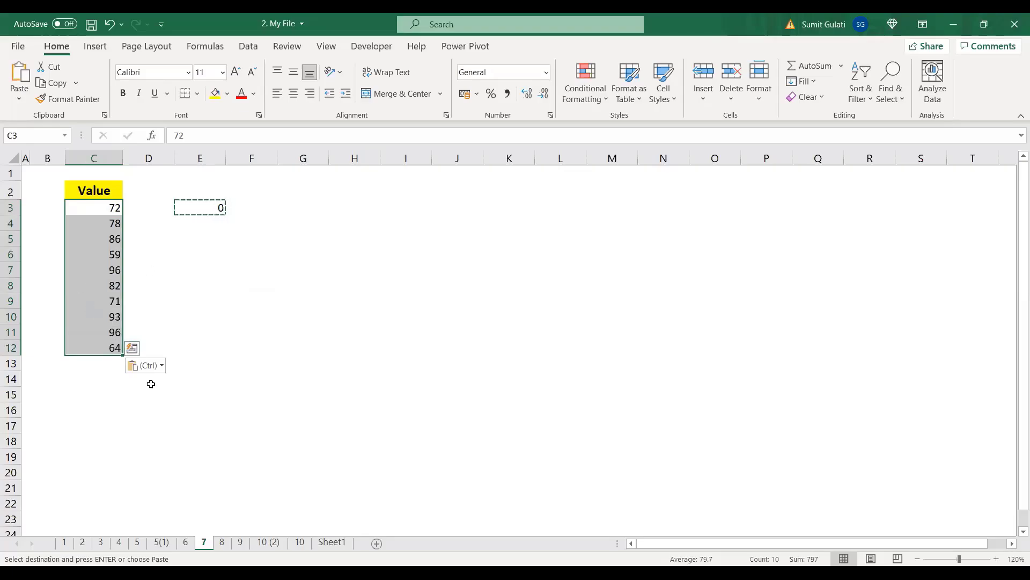
Step: On sheet 8, apply Percent Style to the Marks B3:B23, then undo it
{"action": "left_click", "coordinate": [222, 543]}
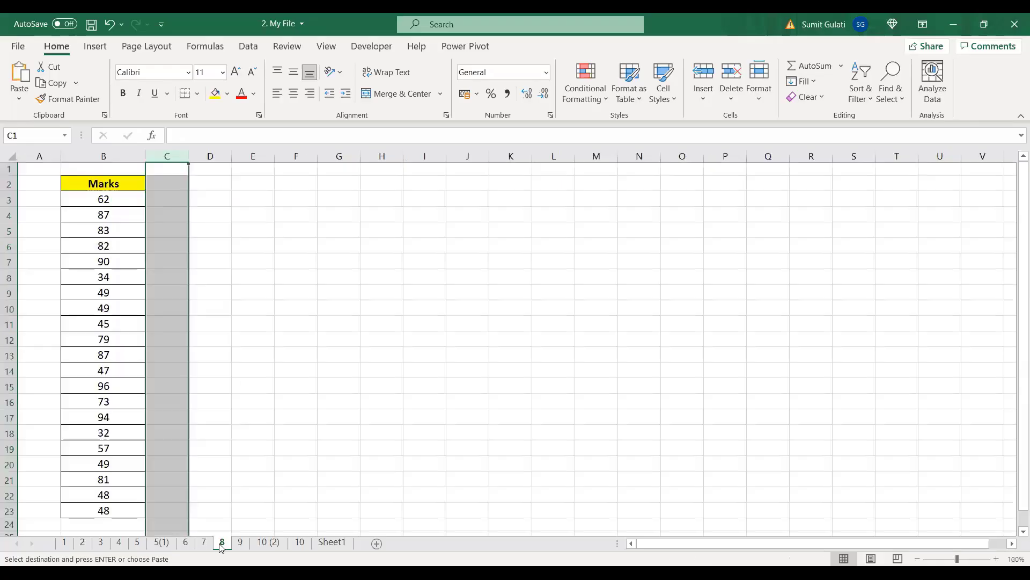
{"action": "left_click", "coordinate": [388, 349]}
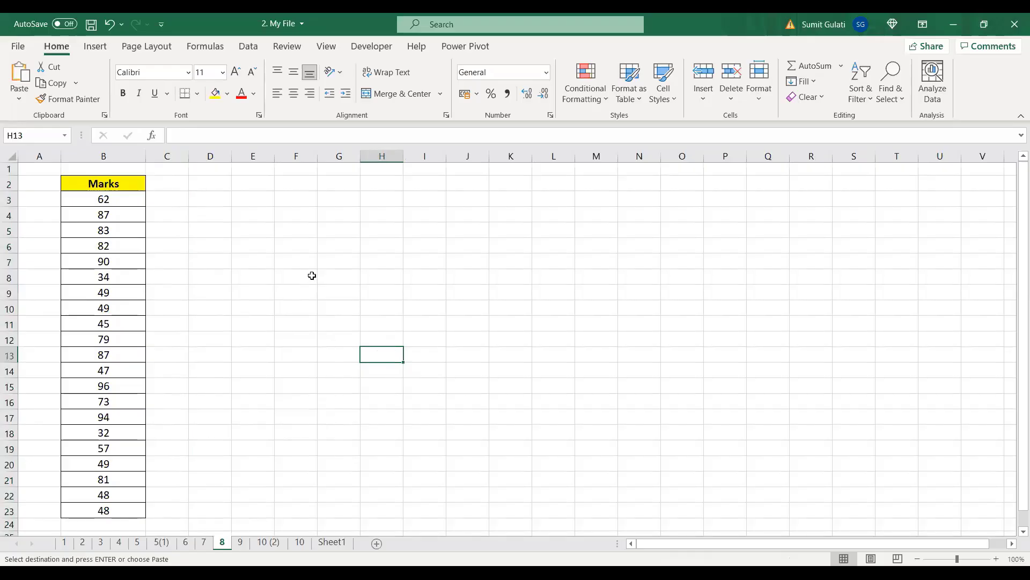
{"action": "left_click_drag", "start_coordinate": [98, 199], "coordinate": [109, 510]}
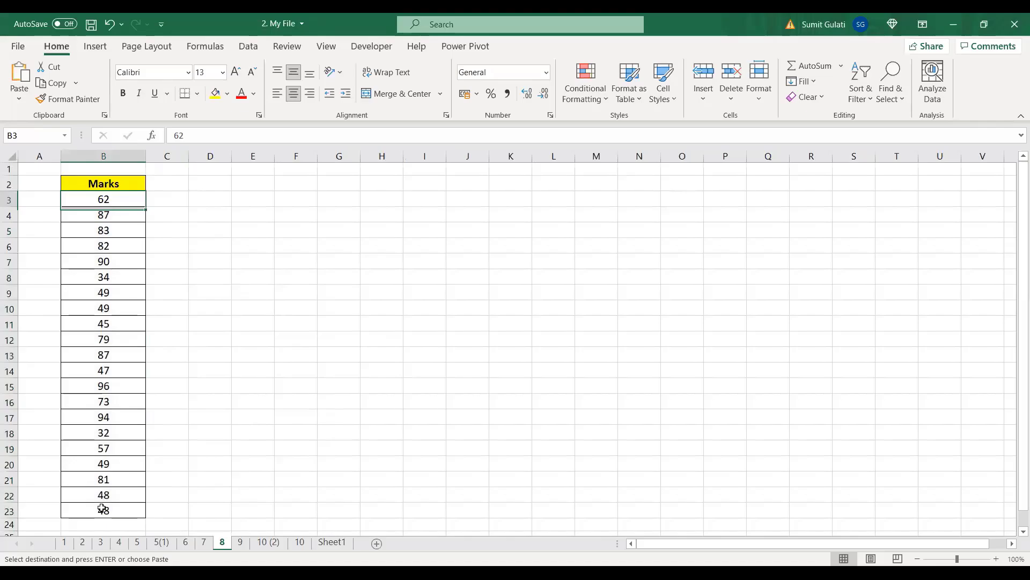
{"action": "key", "text": "ctrl+shift+Down"}
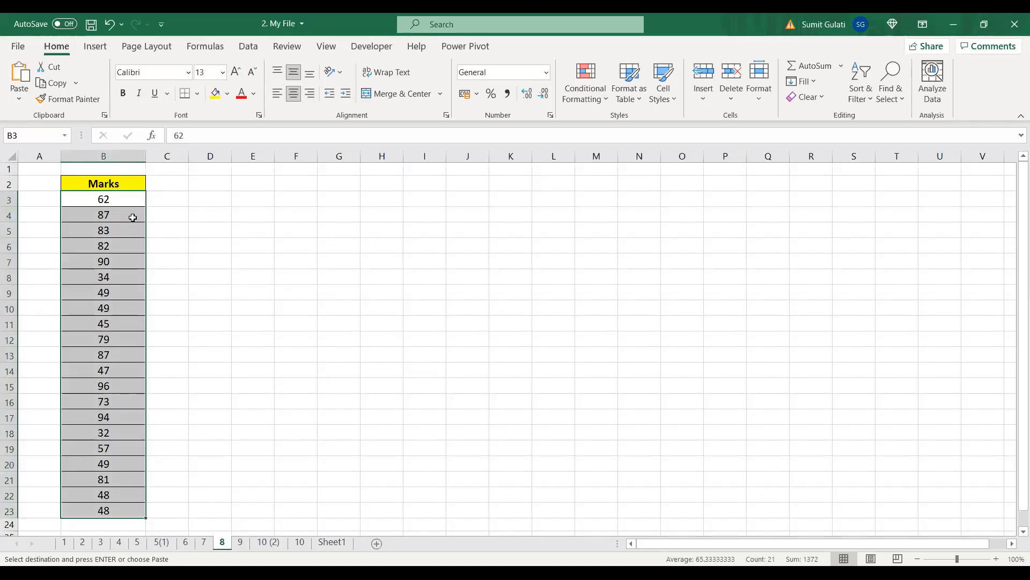
{"action": "left_click", "coordinate": [237, 259]}
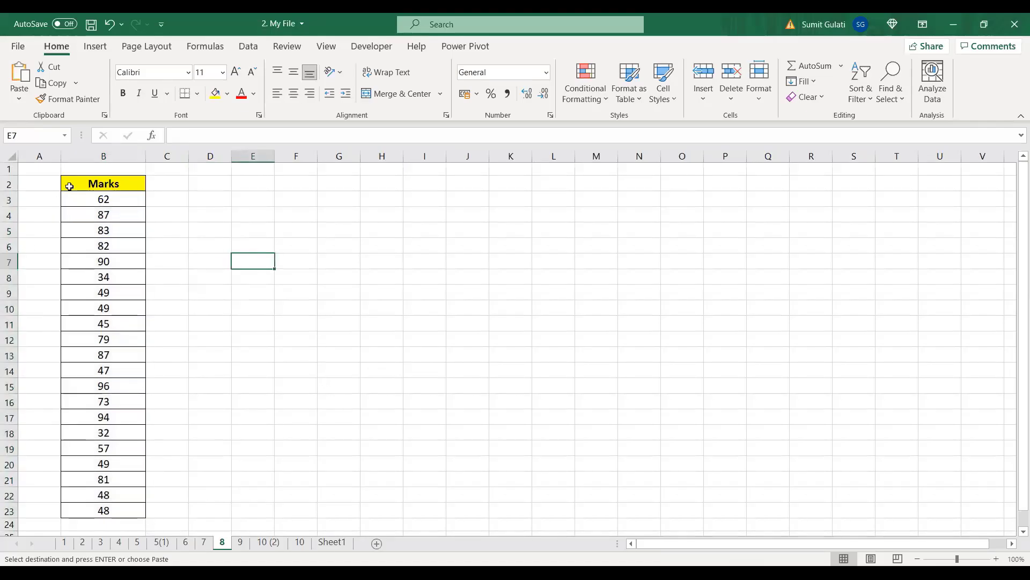
{"action": "left_click_drag", "start_coordinate": [93, 199], "coordinate": [110, 510]}
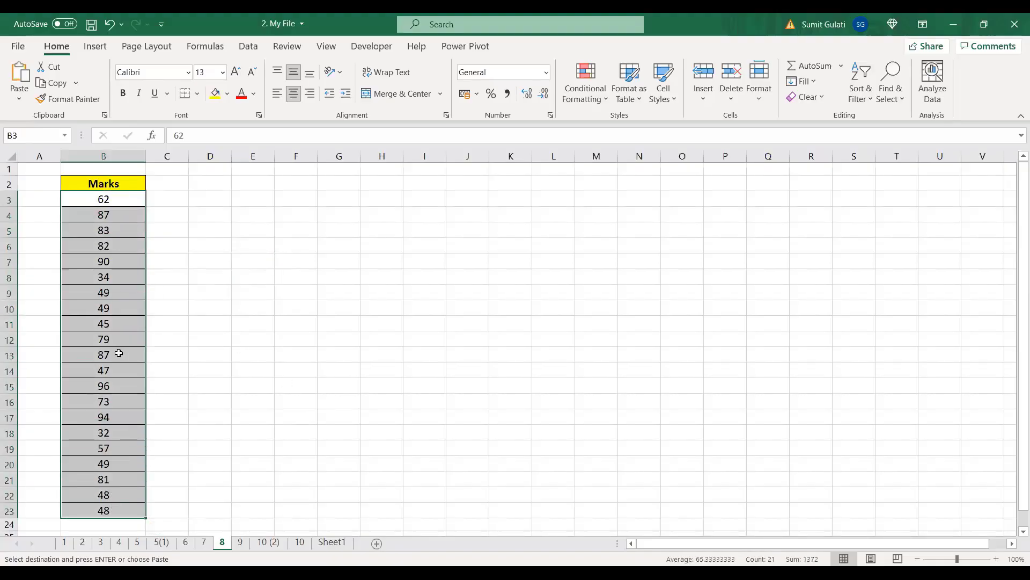
{"action": "left_click", "coordinate": [491, 95]}
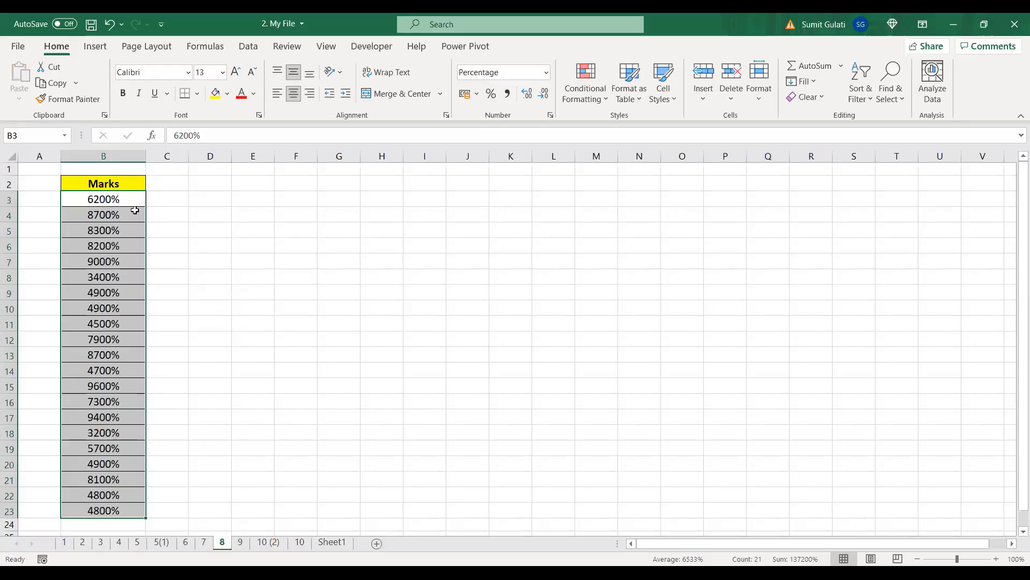
{"action": "left_click", "coordinate": [358, 244]}
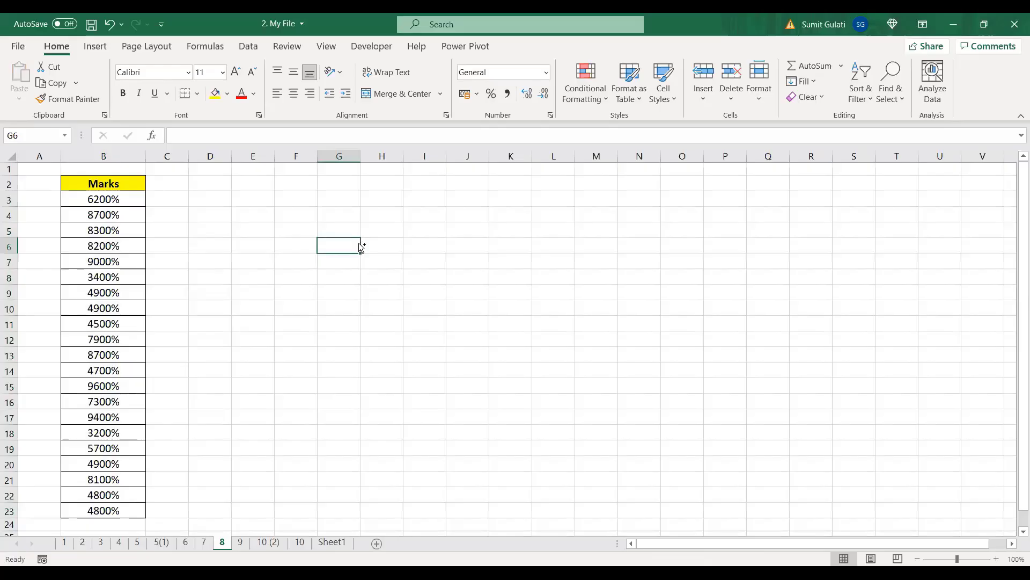
{"action": "key", "text": "ctrl+z"}
Step: Enter 1% in E3 with font size 11 and copy it
{"action": "left_click", "coordinate": [256, 201]}
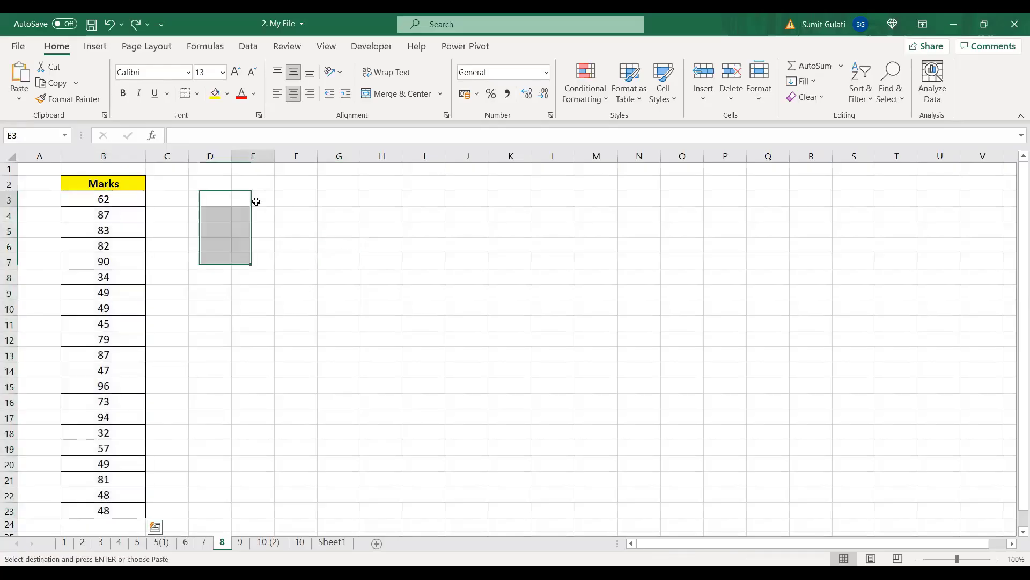
{"action": "type", "text": "1%"}
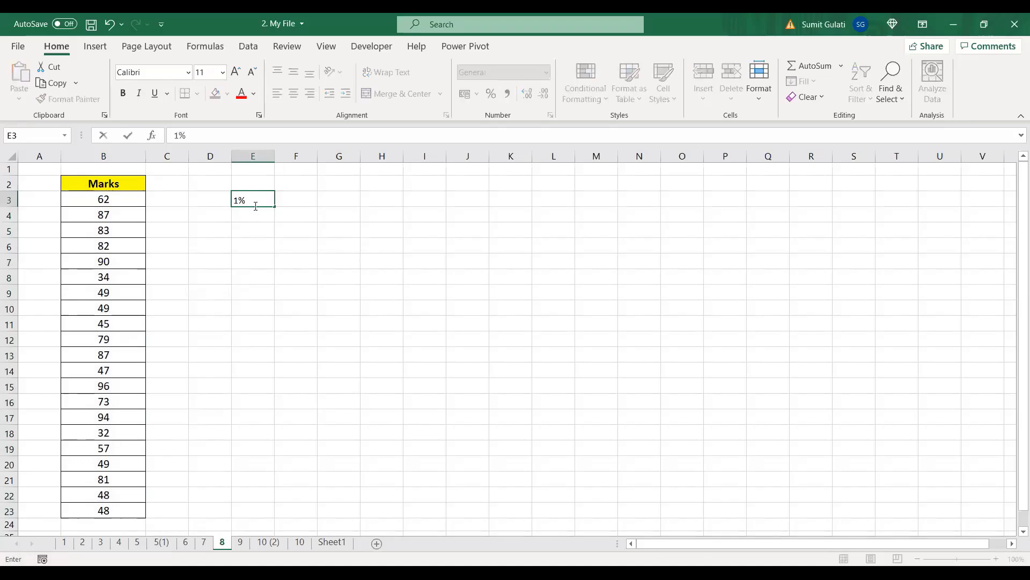
{"action": "key", "text": "Return"}
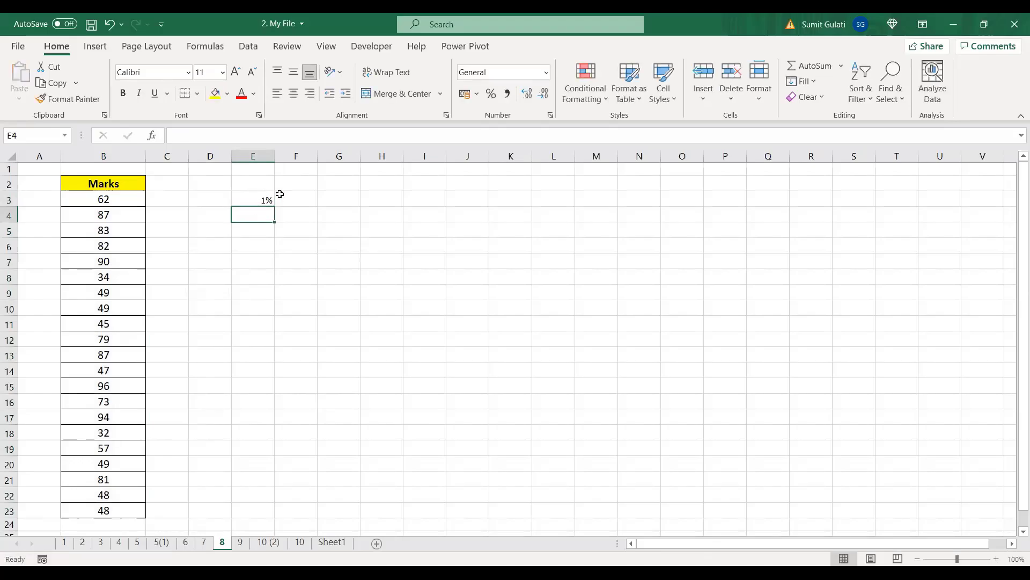
{"action": "left_click", "coordinate": [261, 200]}
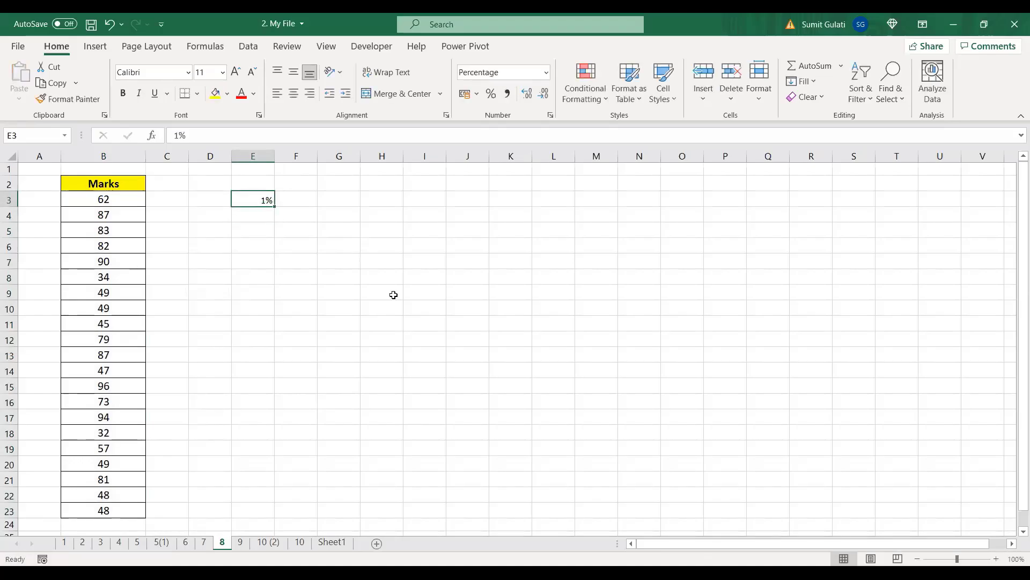
{"action": "left_click", "coordinate": [204, 72]}
{"action": "type", "text": "11"}
{"action": "key", "text": "Return"}
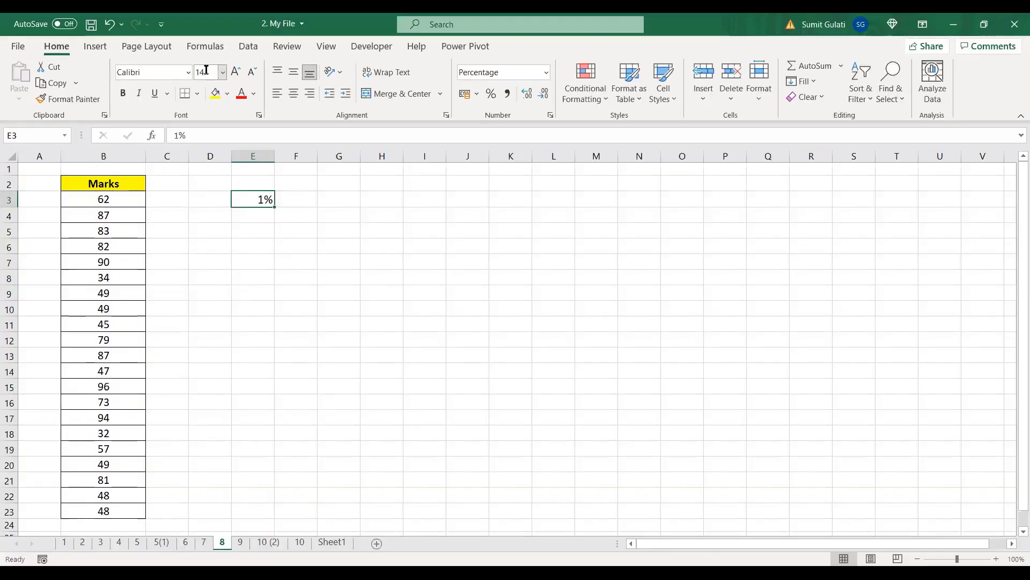
{"action": "left_click", "coordinate": [265, 246]}
{"action": "left_click", "coordinate": [261, 198]}
{"action": "key", "text": "ctrl+c"}
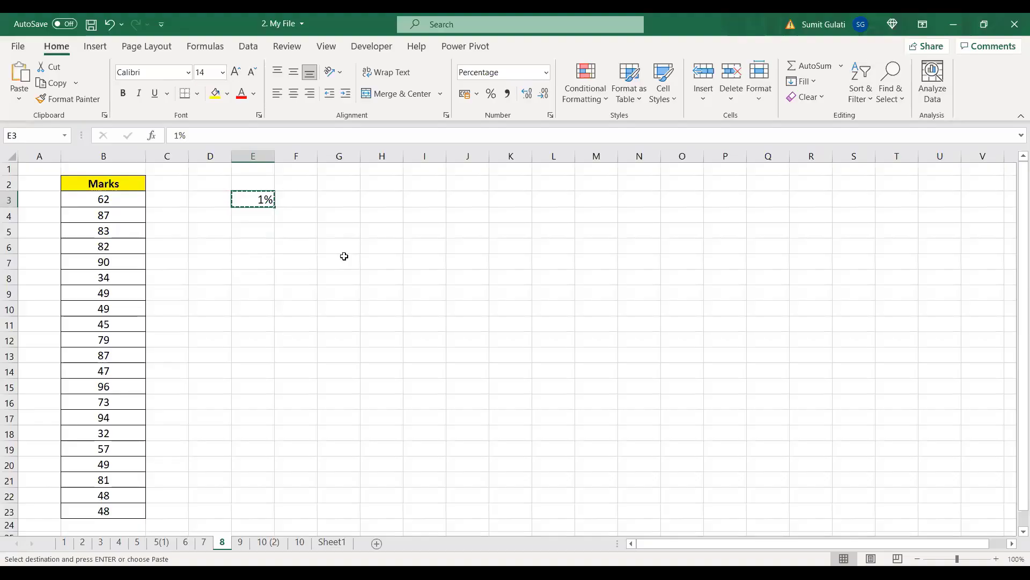
Step: Paste Special Multiply the 1% onto Marks B3:B23, then delete the helper value in E3
{"action": "left_click_drag", "start_coordinate": [88, 199], "coordinate": [103, 506]}
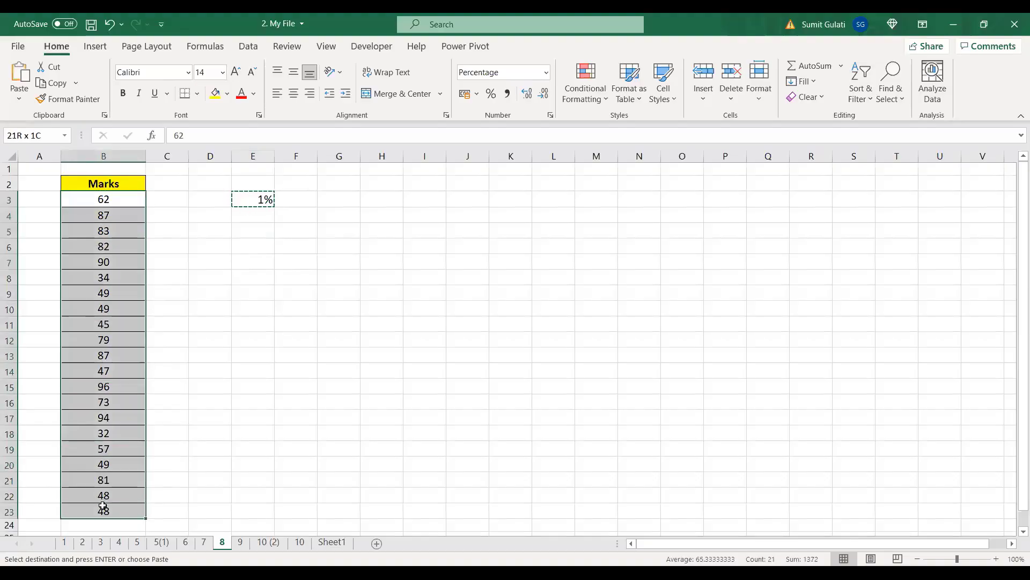
{"action": "right_click", "coordinate": [127, 274]}
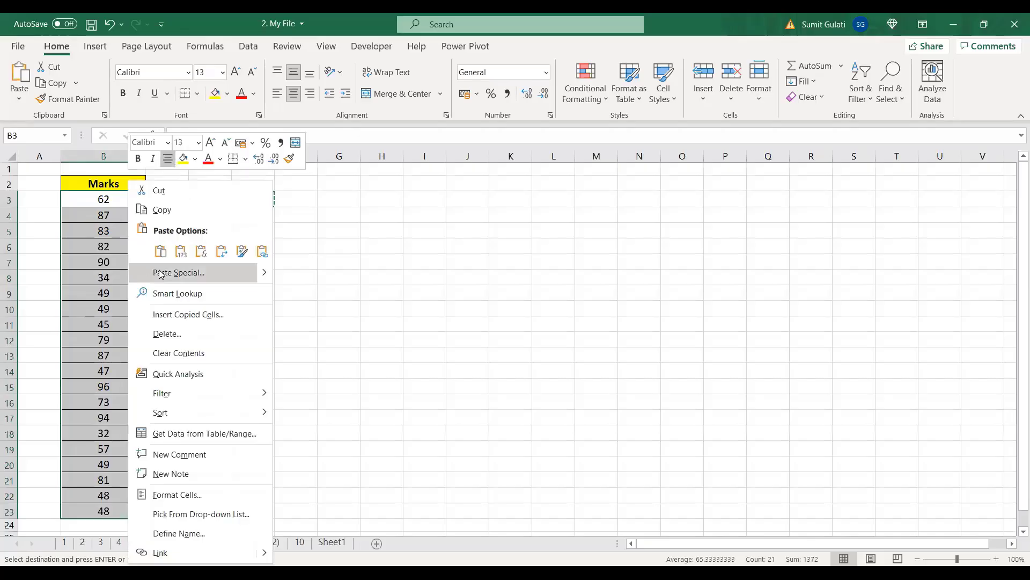
{"action": "left_click", "coordinate": [191, 282]}
{"action": "left_click_drag", "start_coordinate": [172, 157], "coordinate": [512, 160]}
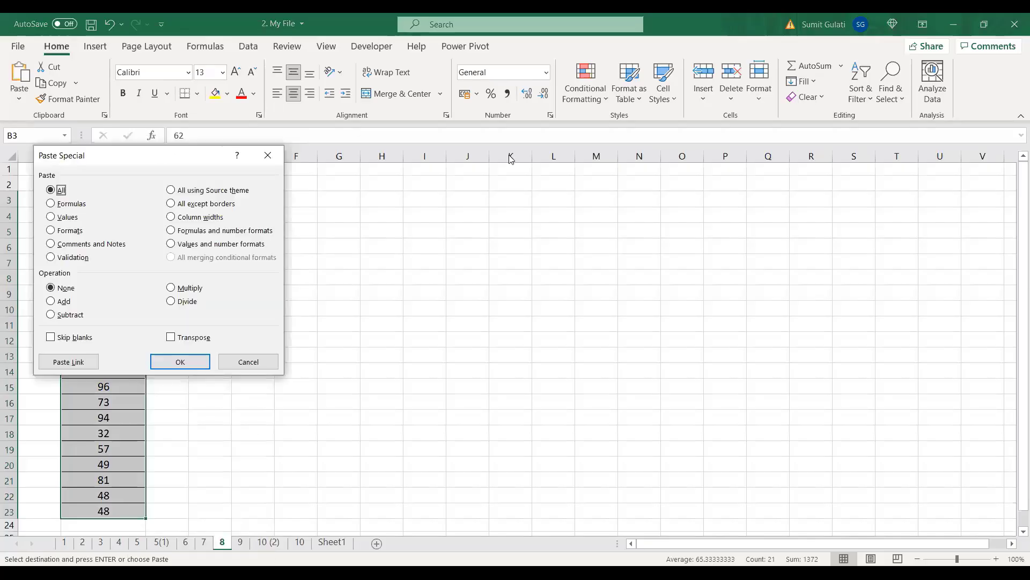
{"action": "left_click", "coordinate": [532, 288]}
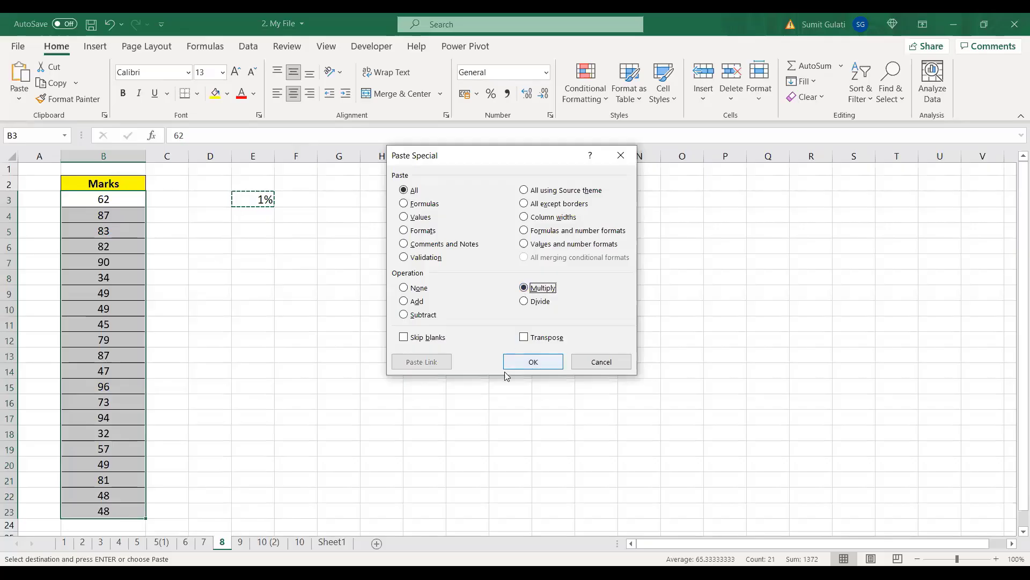
{"action": "left_click", "coordinate": [538, 364]}
{"action": "left_click", "coordinate": [250, 198]}
{"action": "key", "text": "Delete"}
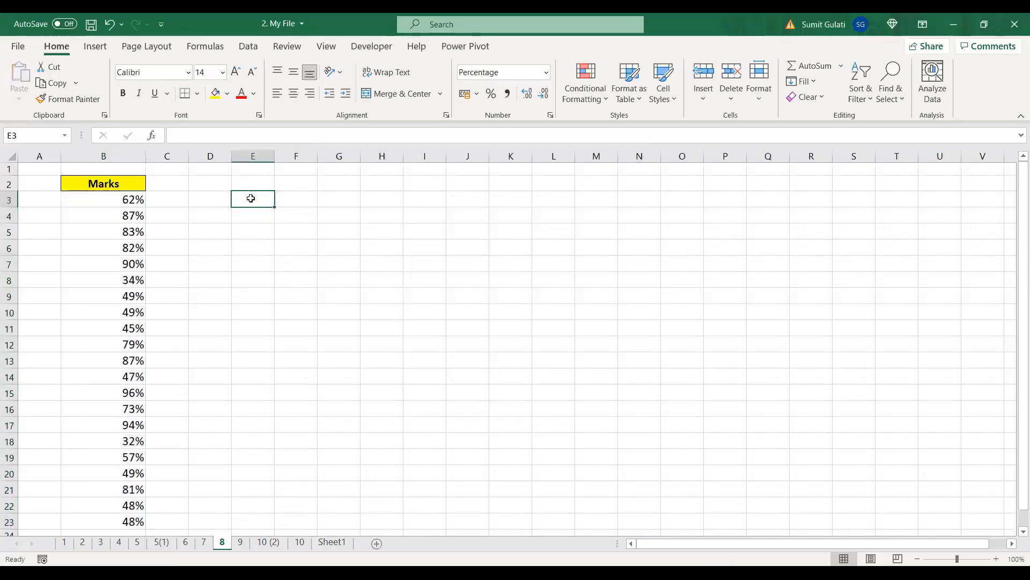
{"action": "left_click", "coordinate": [371, 280]}
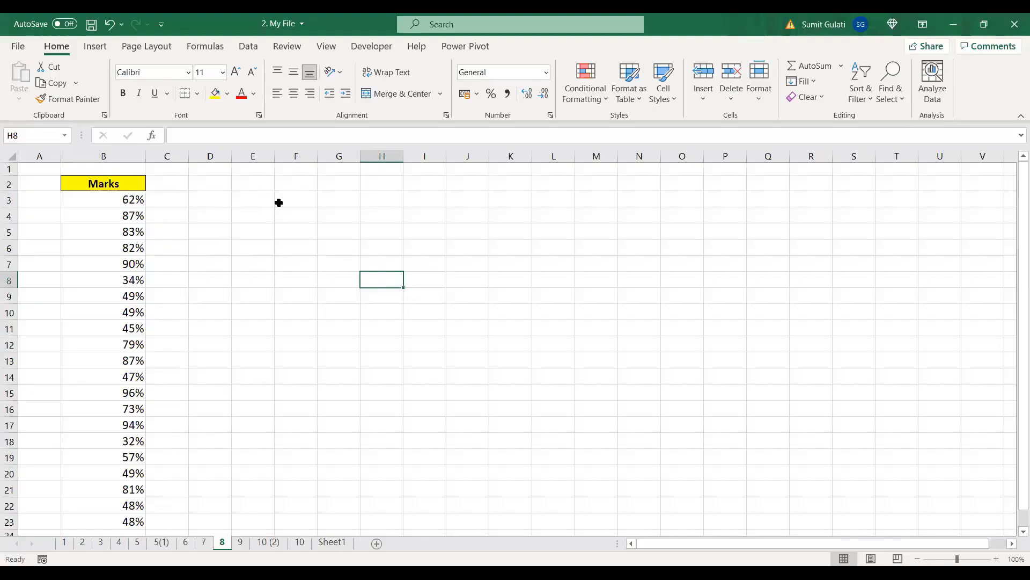
Step: On sheet 9, enter =B3 in C3 to start the Cumulative Sales column
{"action": "left_click", "coordinate": [240, 543]}
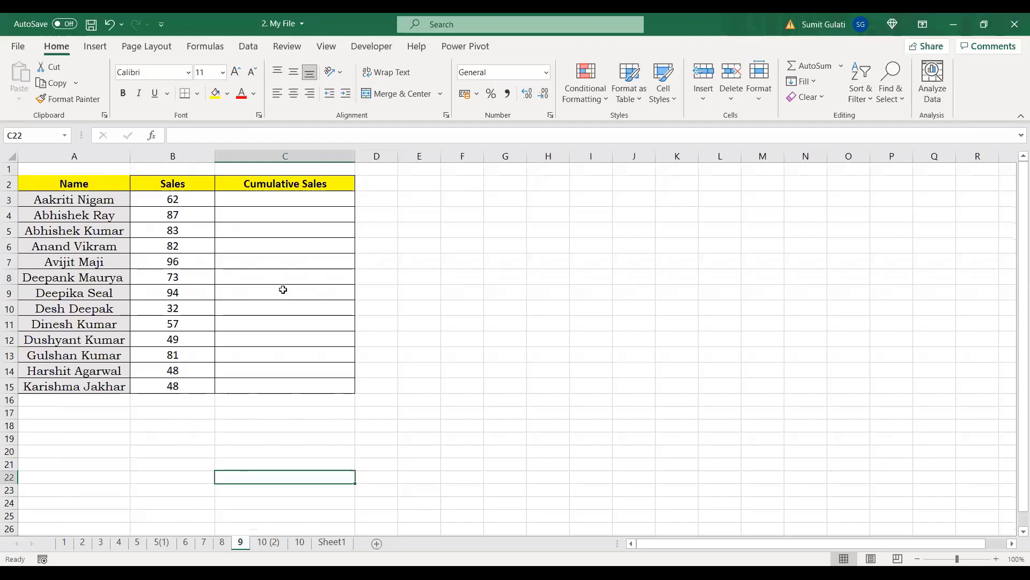
{"action": "left_click", "coordinate": [453, 279]}
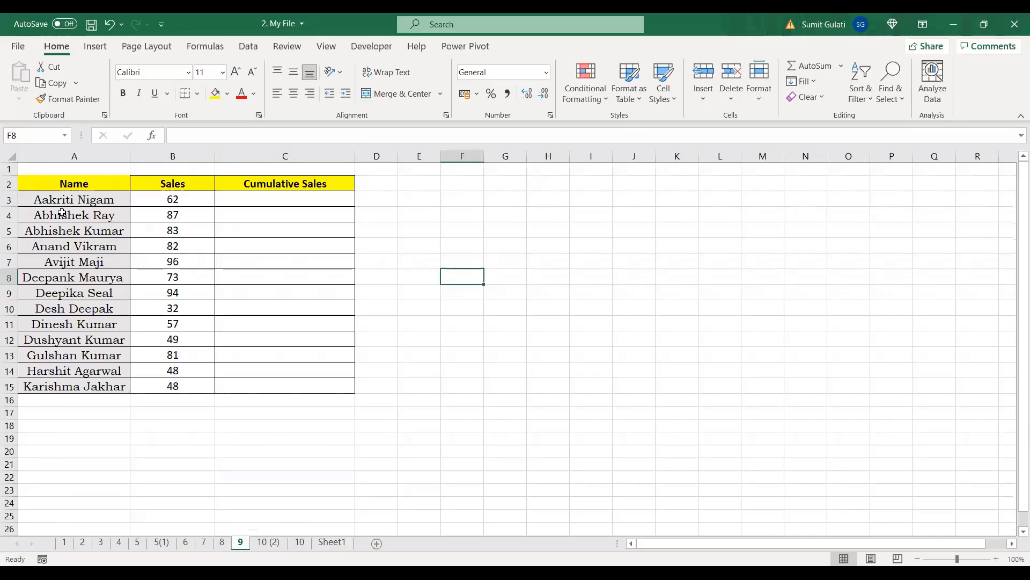
{"action": "left_click_drag", "start_coordinate": [62, 198], "coordinate": [63, 389]}
{"action": "left_click_drag", "start_coordinate": [170, 200], "coordinate": [171, 387]}
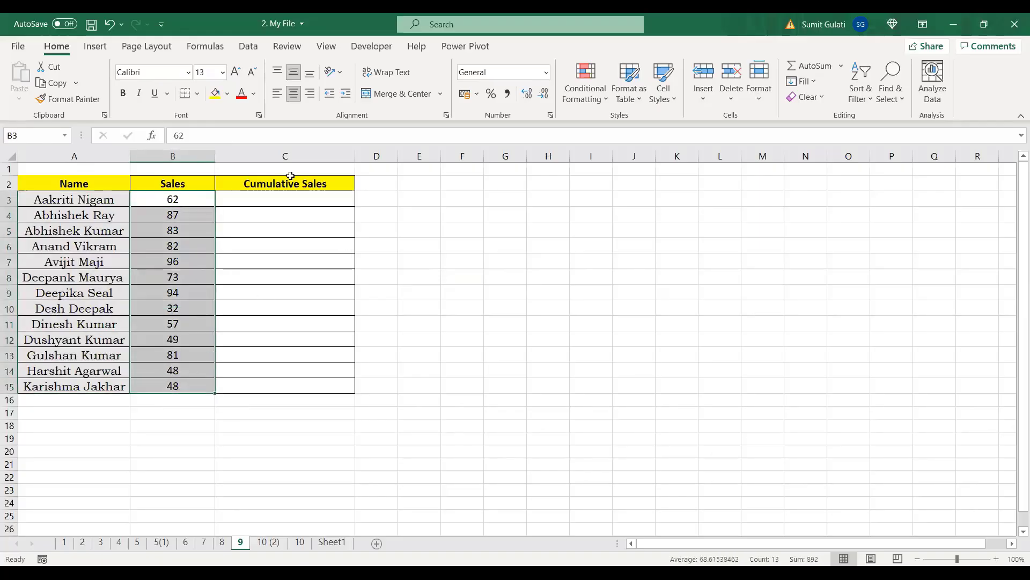
{"action": "left_click", "coordinate": [293, 200]}
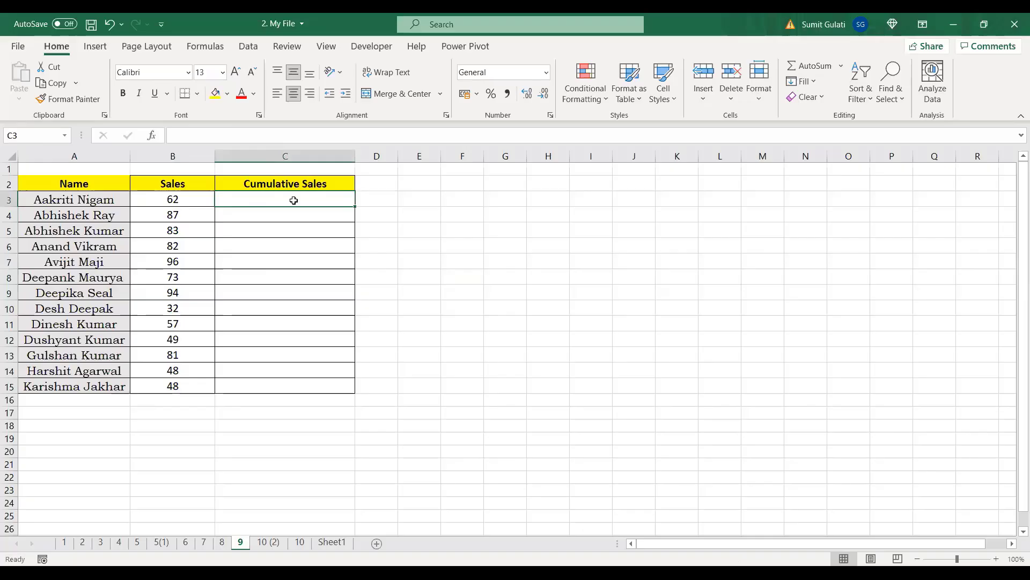
{"action": "type", "text": "="}
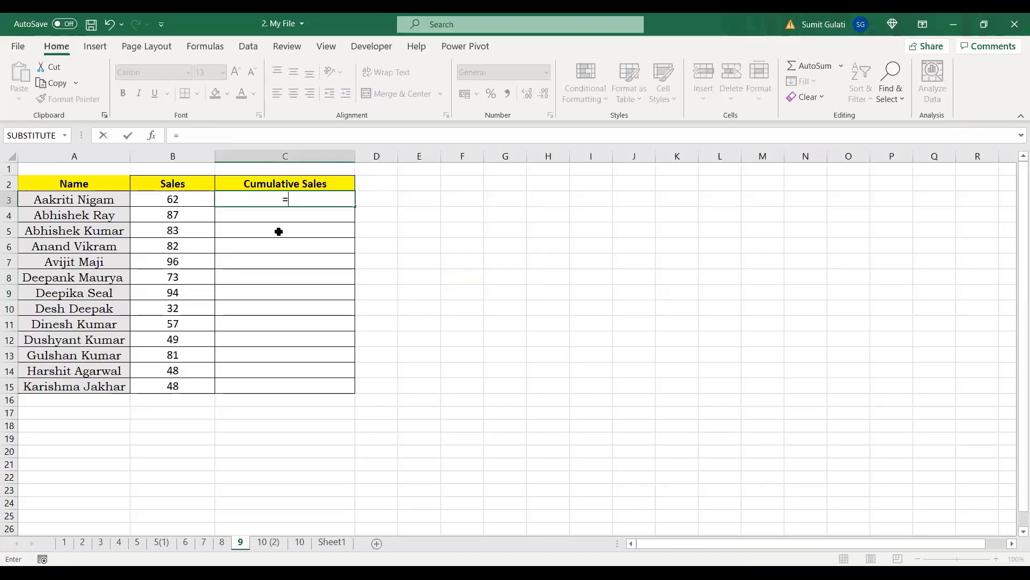
{"action": "left_click", "coordinate": [181, 204]}
{"action": "key", "text": "Return"}
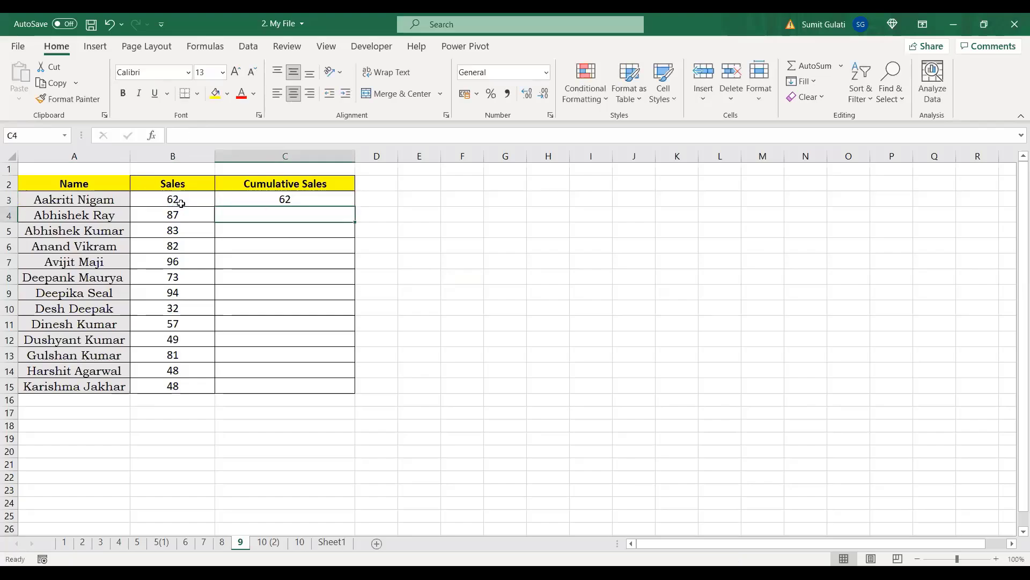
Step: Enter =C3+B4 in C4 and fill it down to C15
{"action": "type", "text": "="}
{"action": "left_click", "coordinate": [290, 199]}
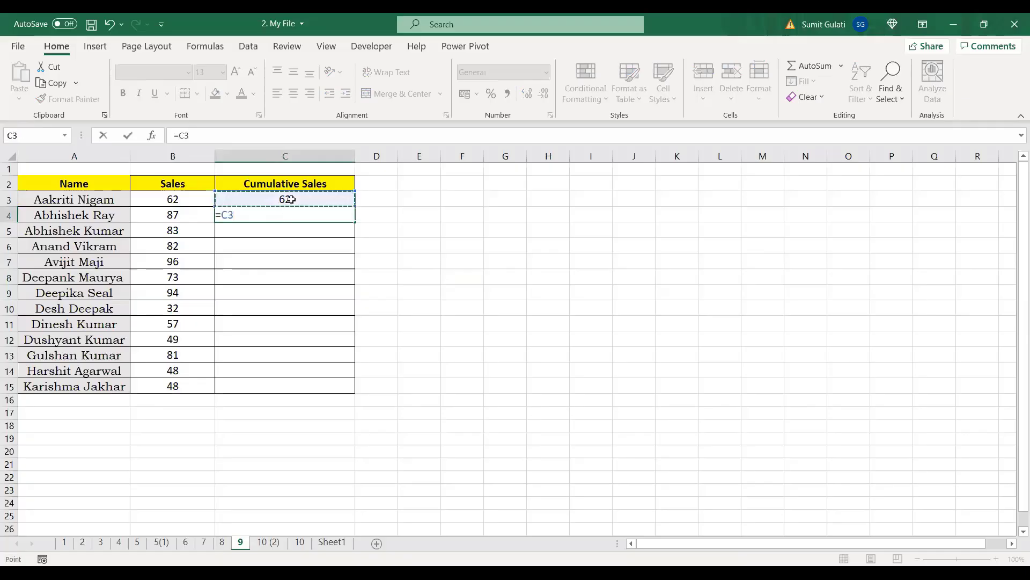
{"action": "type", "text": "+"}
{"action": "left_click", "coordinate": [192, 215]}
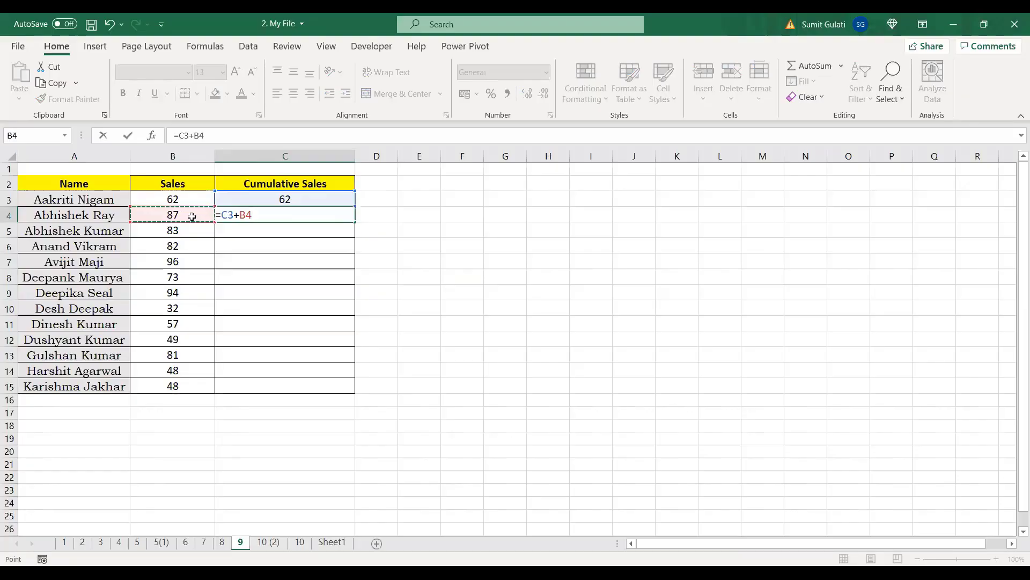
{"action": "key", "text": "Return"}
{"action": "left_click", "coordinate": [297, 214]}
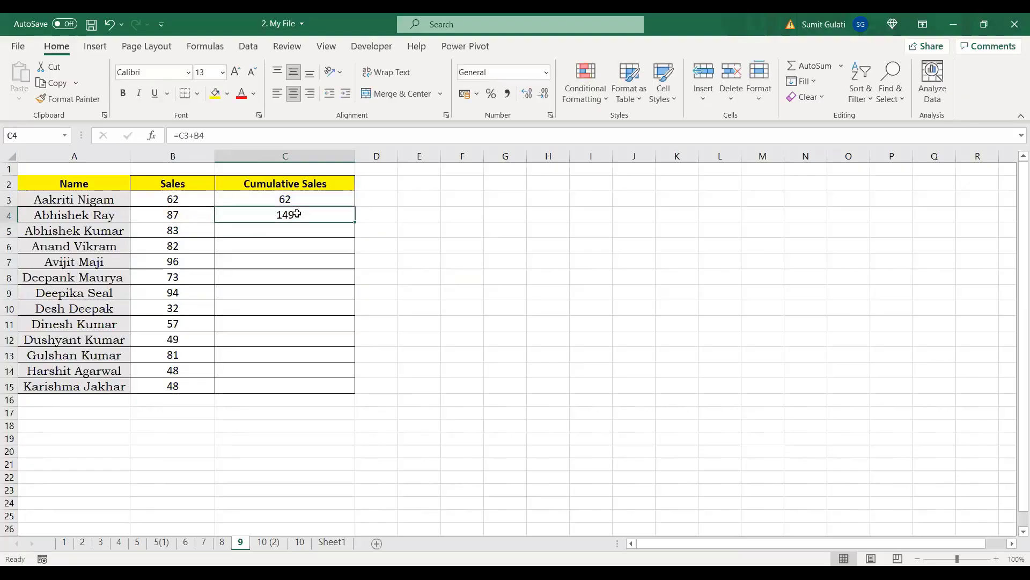
{"action": "left_click_drag", "start_coordinate": [356, 221], "coordinate": [354, 390]}
Step: Check the running-total formulas in C4:C6 against the Sales values, then select C3:C15
{"action": "left_click", "coordinate": [285, 233]}
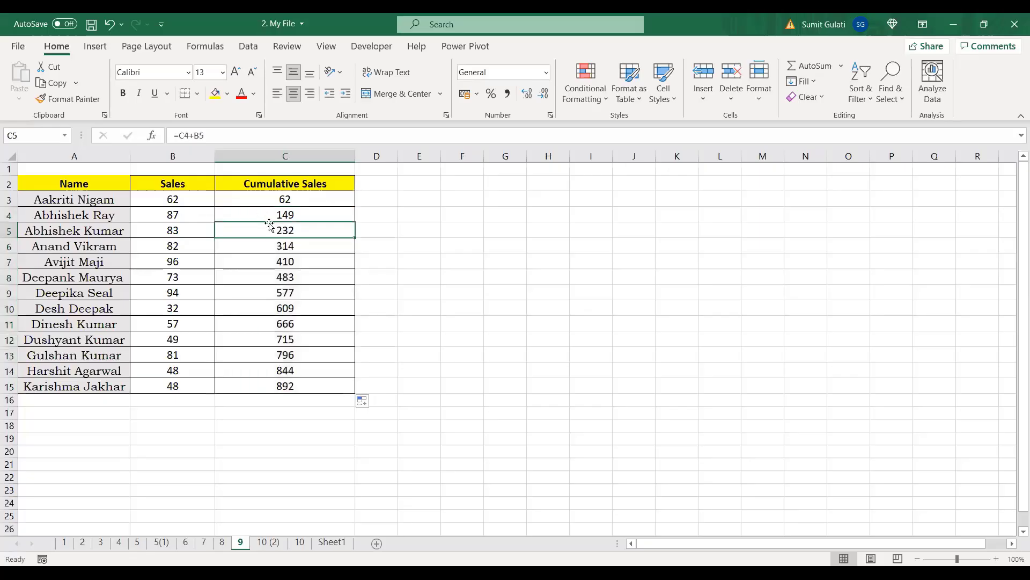
{"action": "left_click", "coordinate": [283, 211]}
{"action": "left_click", "coordinate": [172, 230]}
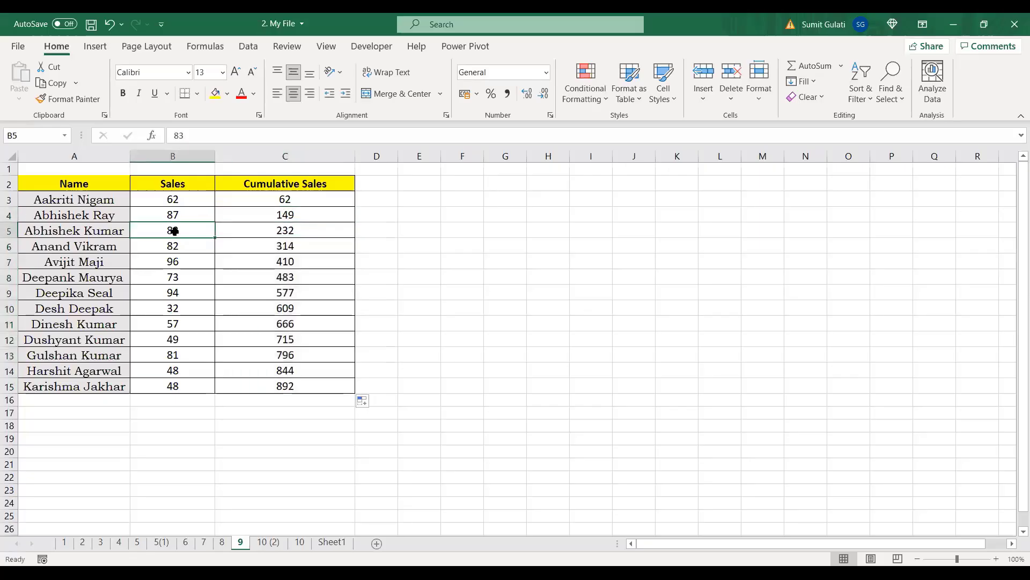
{"action": "left_click", "coordinate": [287, 215]}
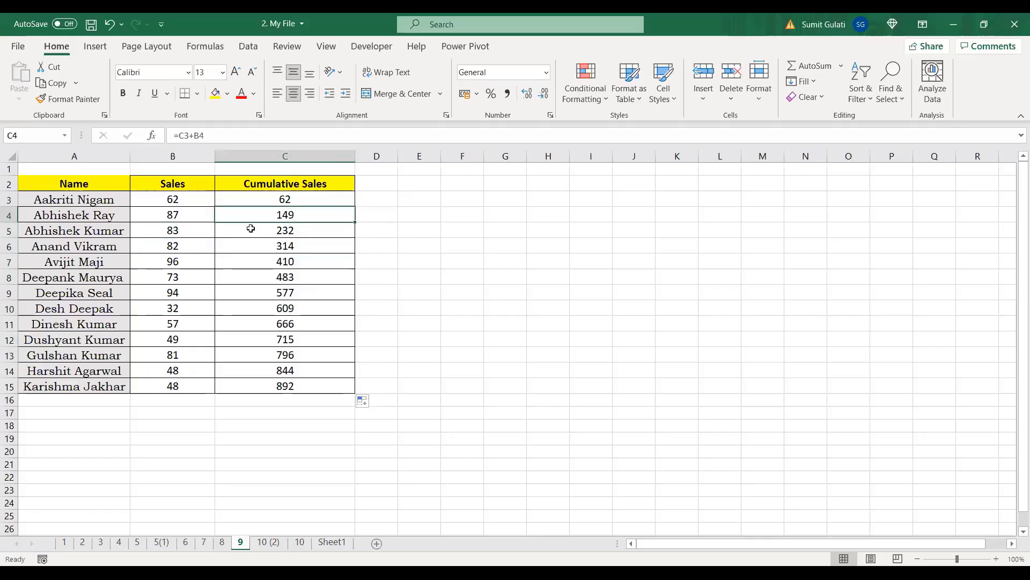
{"action": "left_click", "coordinate": [184, 230]}
{"action": "left_click", "coordinate": [300, 227]}
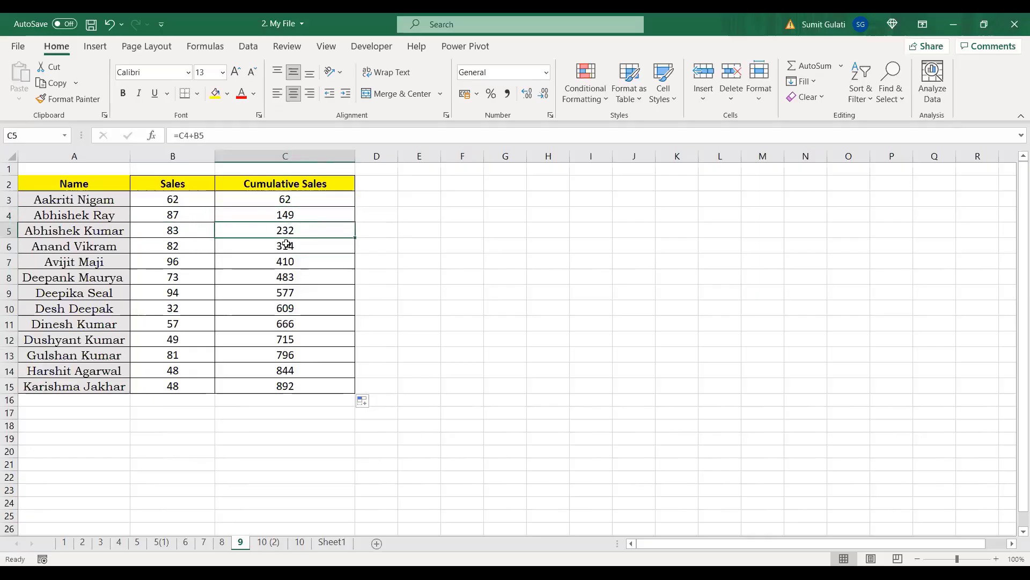
{"action": "left_click", "coordinate": [285, 245]}
{"action": "left_click", "coordinate": [227, 236]}
{"action": "left_click", "coordinate": [177, 246]}
{"action": "left_click", "coordinate": [314, 250]}
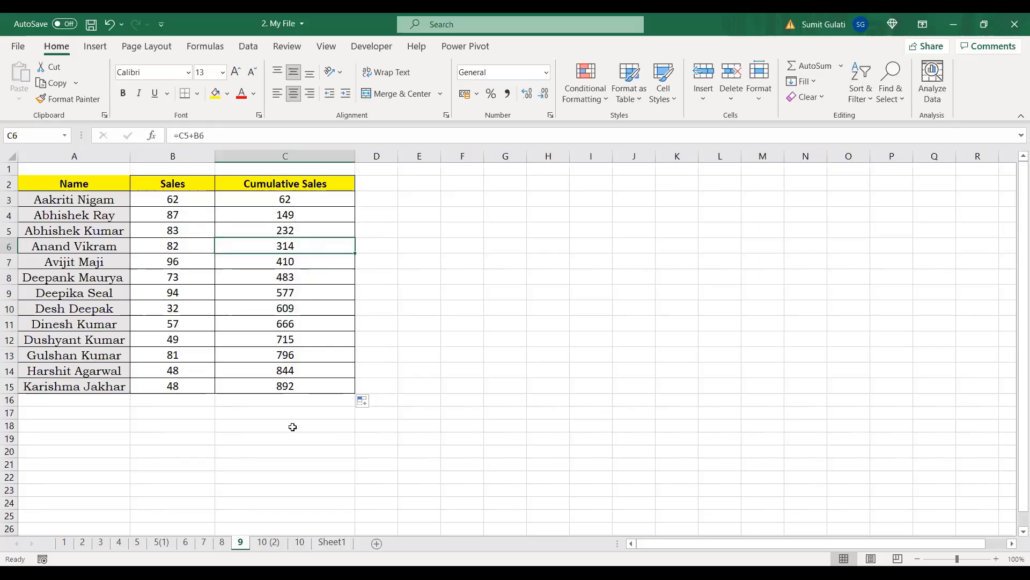
{"action": "left_click_drag", "start_coordinate": [304, 204], "coordinate": [302, 383]}
Step: Clear the Cumulative Sales totals C3:C15 and re-enter =B3 in C3
{"action": "key", "text": "BackSpace"}
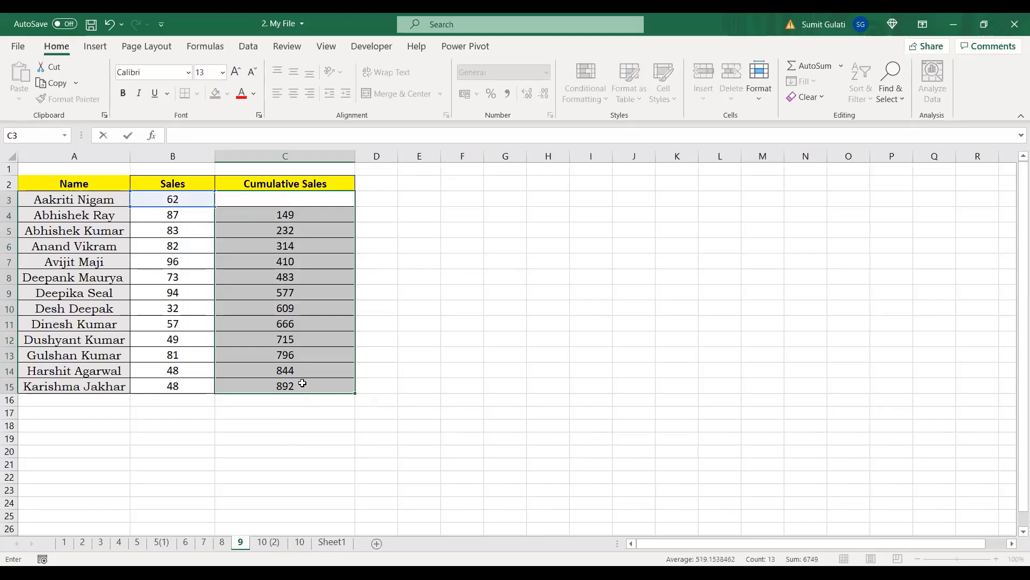
{"action": "left_click", "coordinate": [468, 341]}
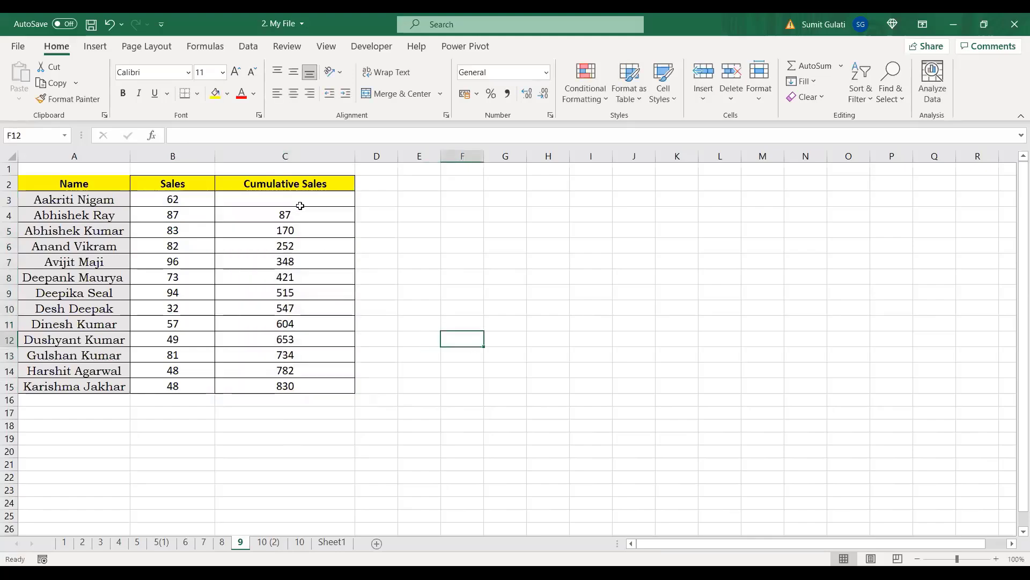
{"action": "left_click_drag", "start_coordinate": [299, 205], "coordinate": [293, 395]}
{"action": "key", "text": "Delete"}
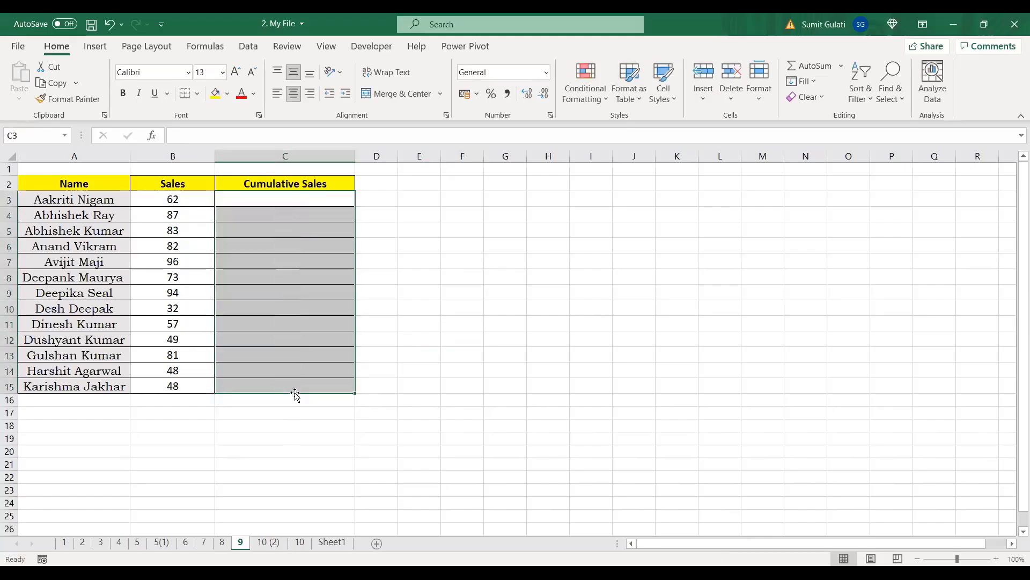
{"action": "left_click", "coordinate": [300, 199]}
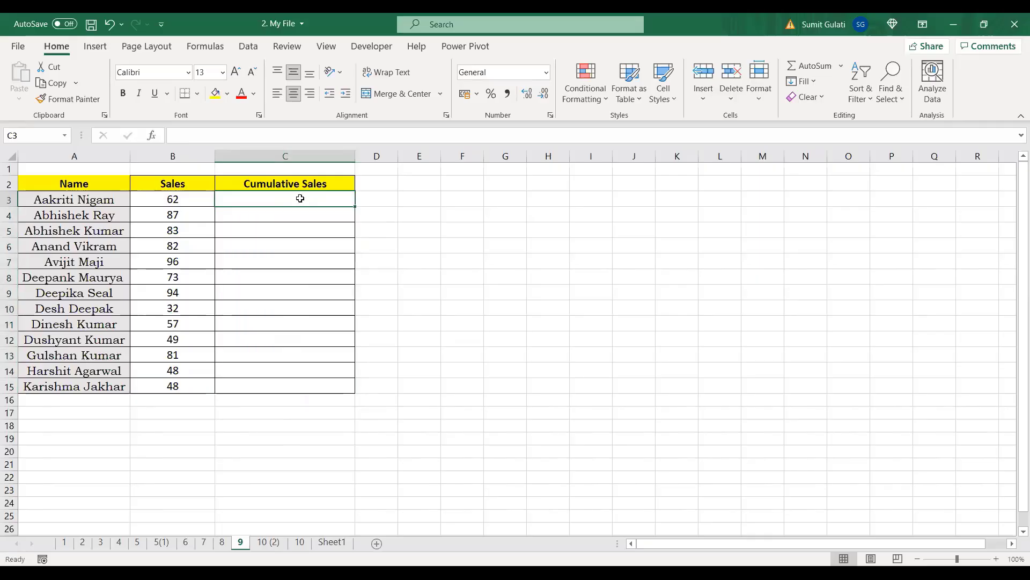
{"action": "type", "text": "="}
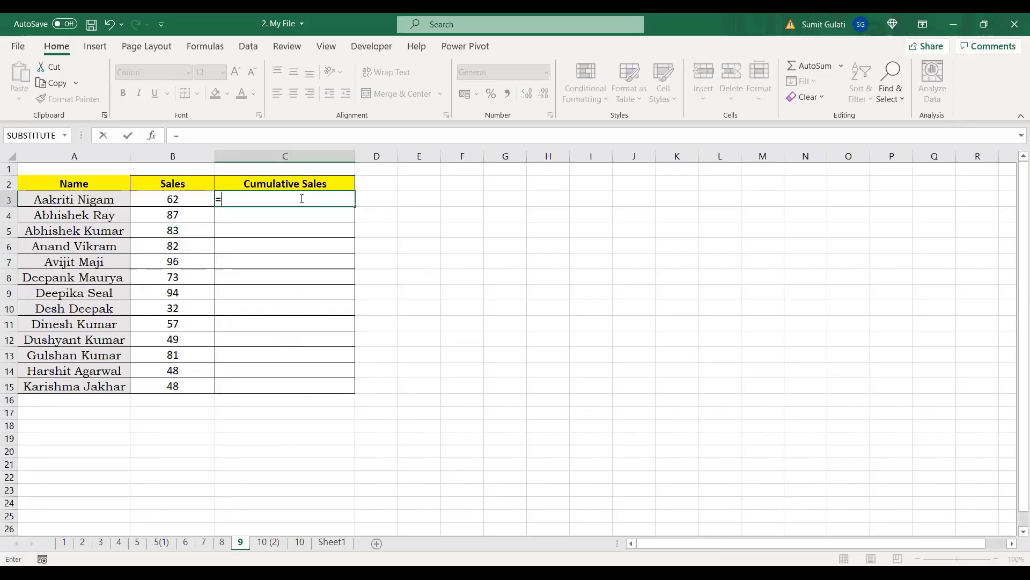
{"action": "left_click", "coordinate": [168, 199]}
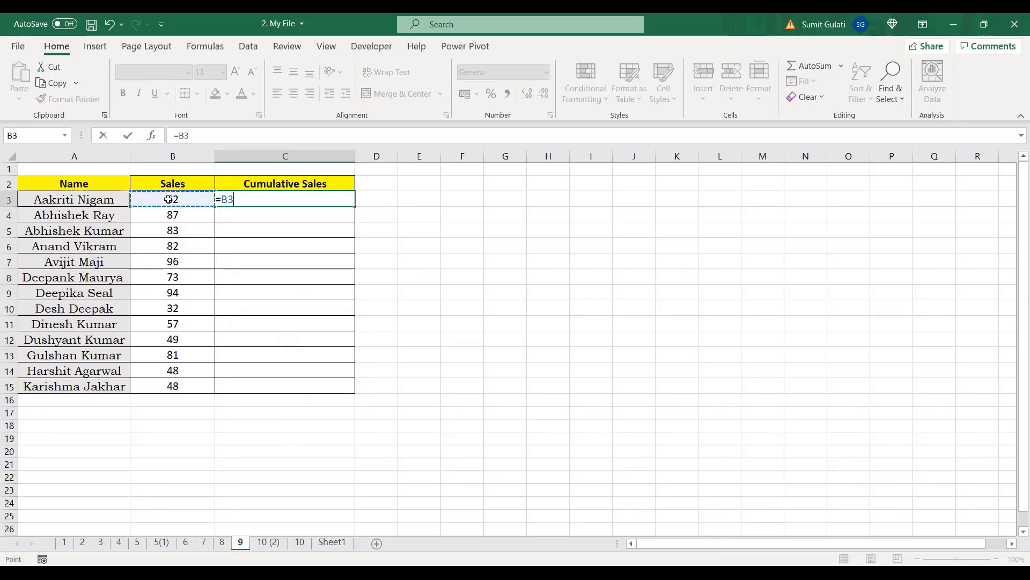
{"action": "key", "text": "Return"}
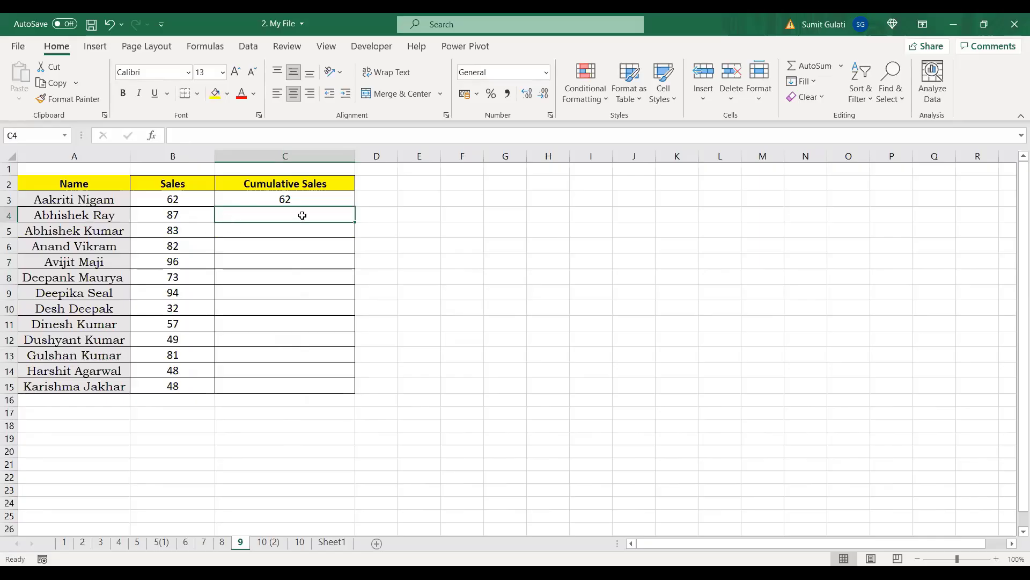
Step: Re-enter =C3+B4 in C4 and fill it down to C15, giving totals up to 892
{"action": "type", "text": "="}
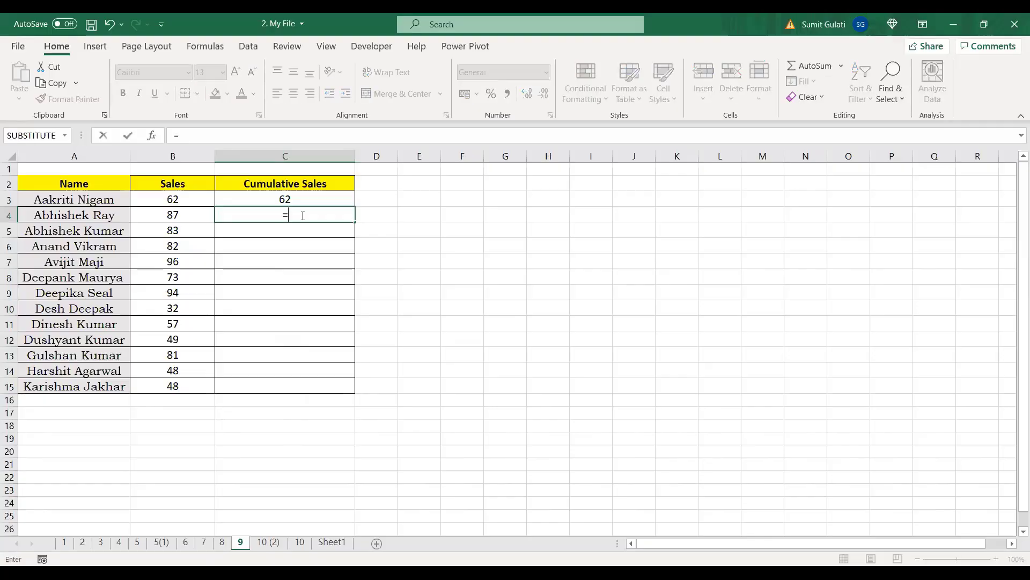
{"action": "left_click", "coordinate": [303, 200]}
{"action": "type", "text": "+"}
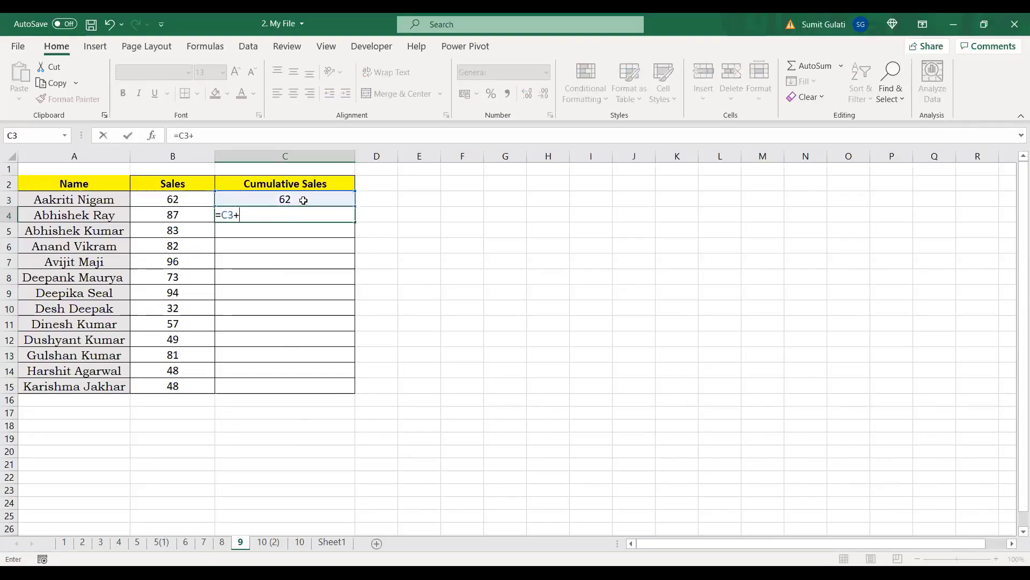
{"action": "left_click", "coordinate": [170, 218]}
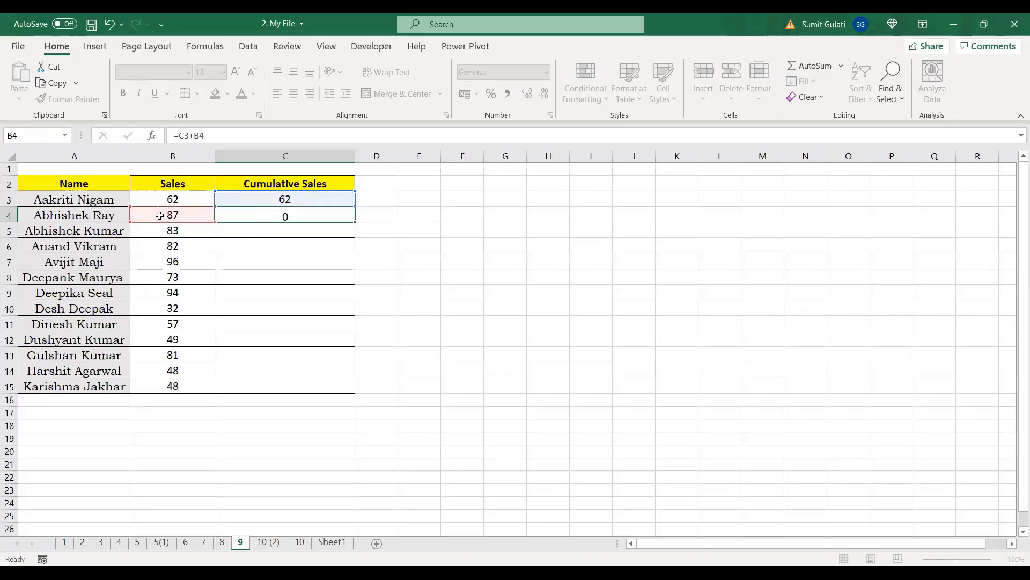
{"action": "key", "text": "Return"}
{"action": "left_click", "coordinate": [314, 216]}
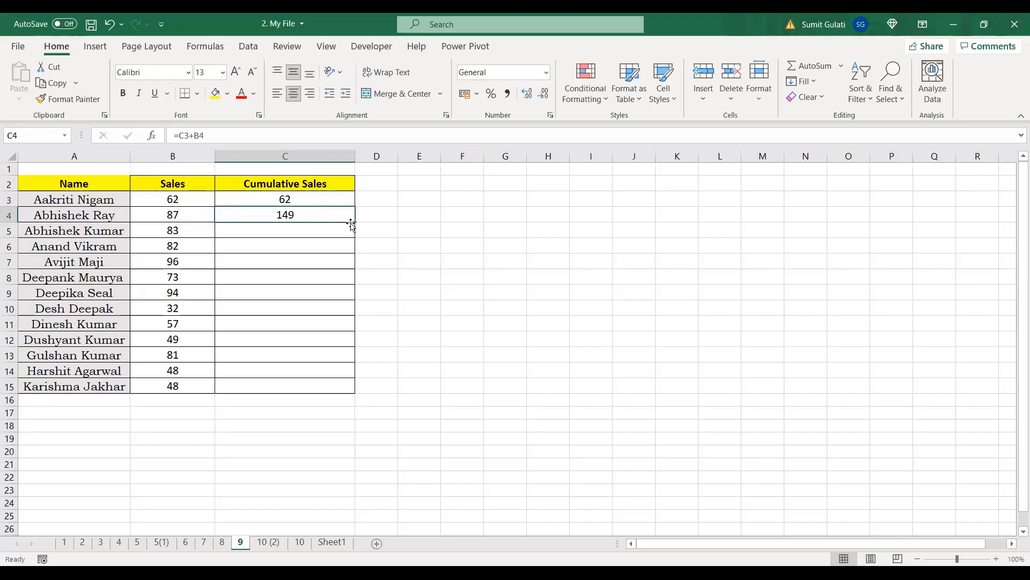
{"action": "left_click_drag", "start_coordinate": [349, 273], "coordinate": [350, 391]}
Step: Check the C4 and C5 formulas, then fill the 149 total in C4 yellow
{"action": "left_click", "coordinate": [293, 227]}
{"action": "left_click", "coordinate": [295, 217]}
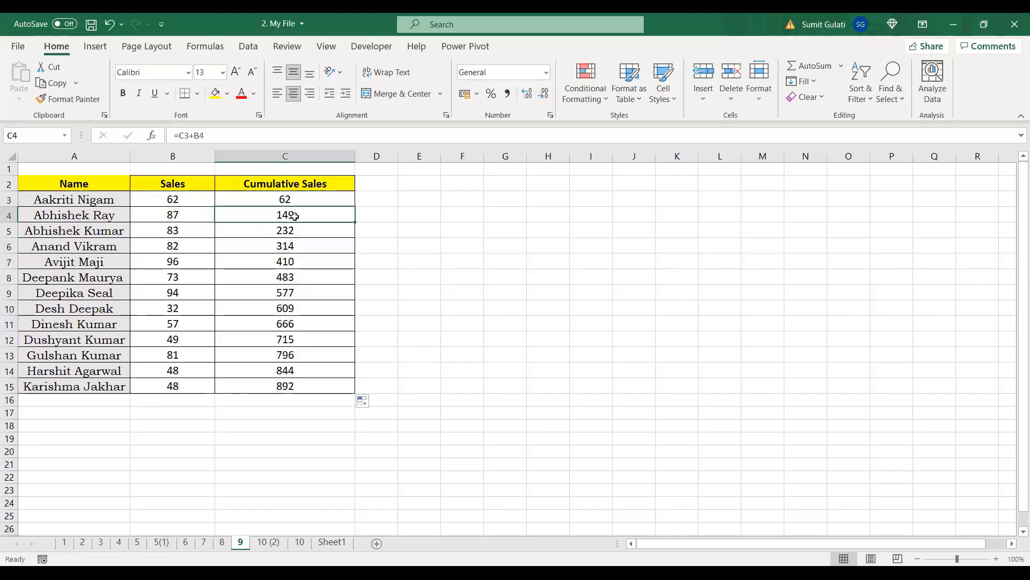
{"action": "left_click", "coordinate": [165, 235]}
{"action": "left_click", "coordinate": [266, 234]}
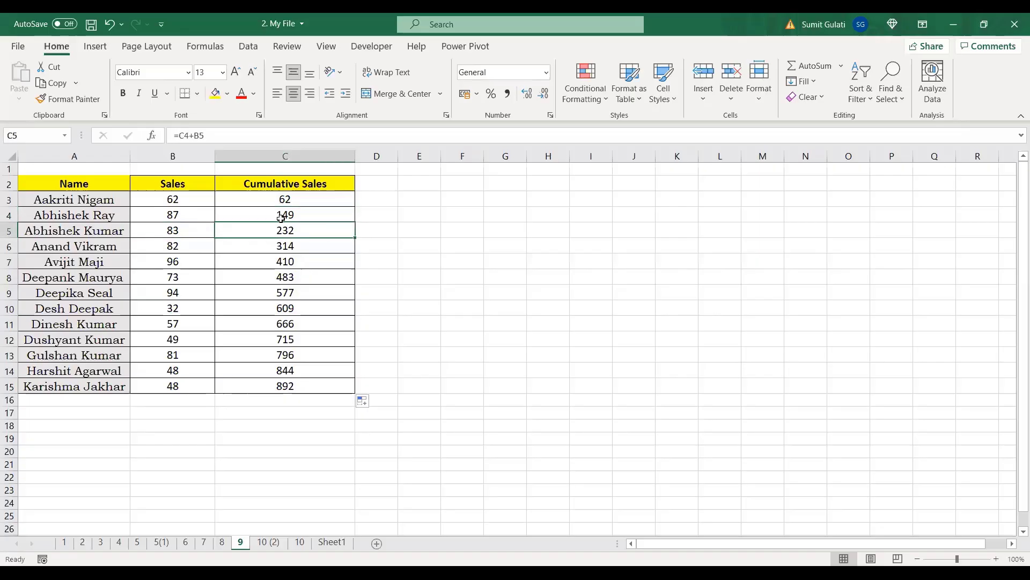
{"action": "left_click", "coordinate": [281, 217]}
{"action": "left_click", "coordinate": [216, 92]}
Step: Highlight the 83 sale in B5 yellow, then select rows 8–9 of the sales table
{"action": "left_click", "coordinate": [186, 232]}
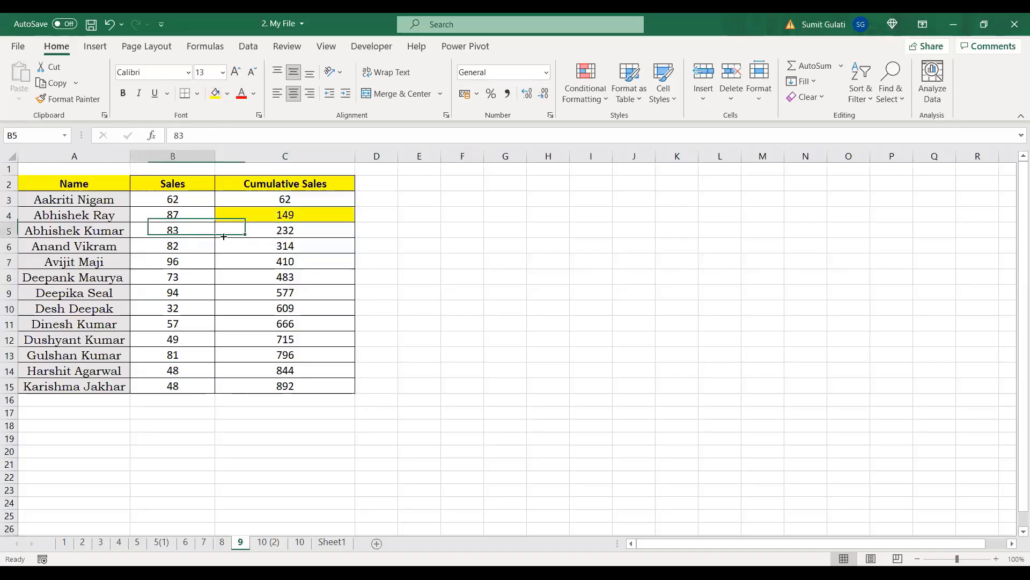
{"action": "left_click", "coordinate": [215, 93]}
{"action": "left_click", "coordinate": [303, 234]}
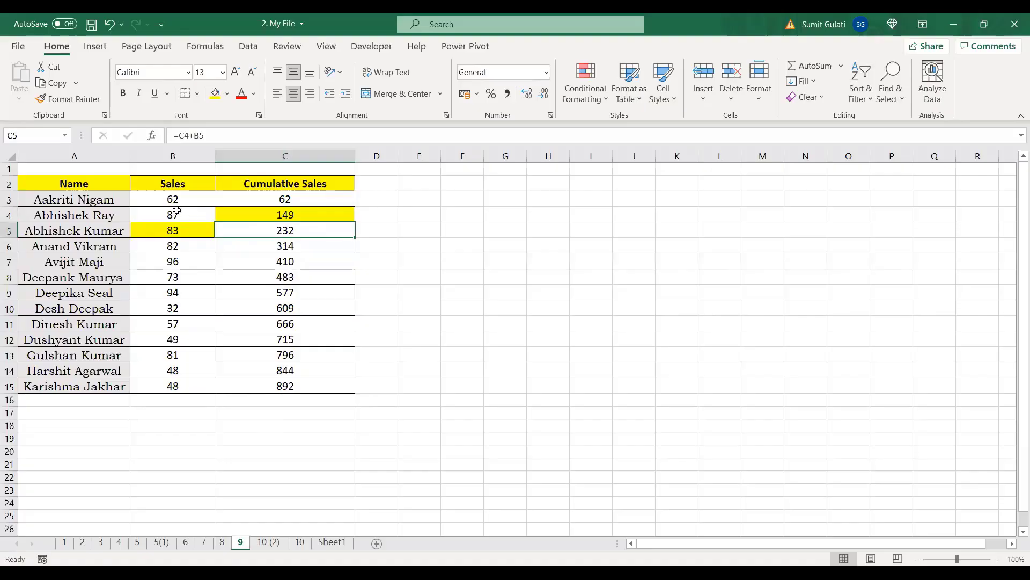
{"action": "left_click_drag", "start_coordinate": [177, 214], "coordinate": [301, 247]}
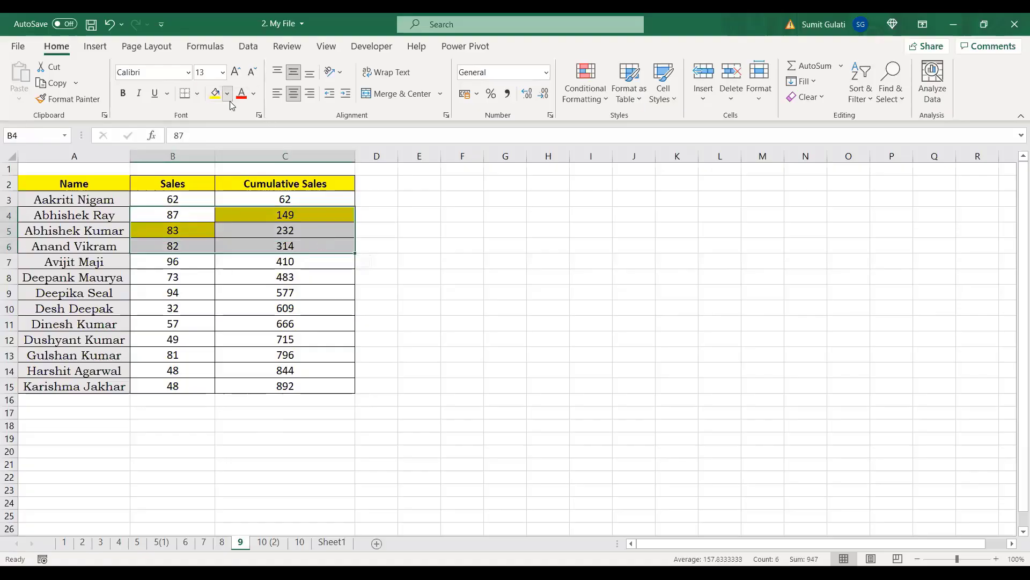
{"action": "left_click", "coordinate": [435, 288]}
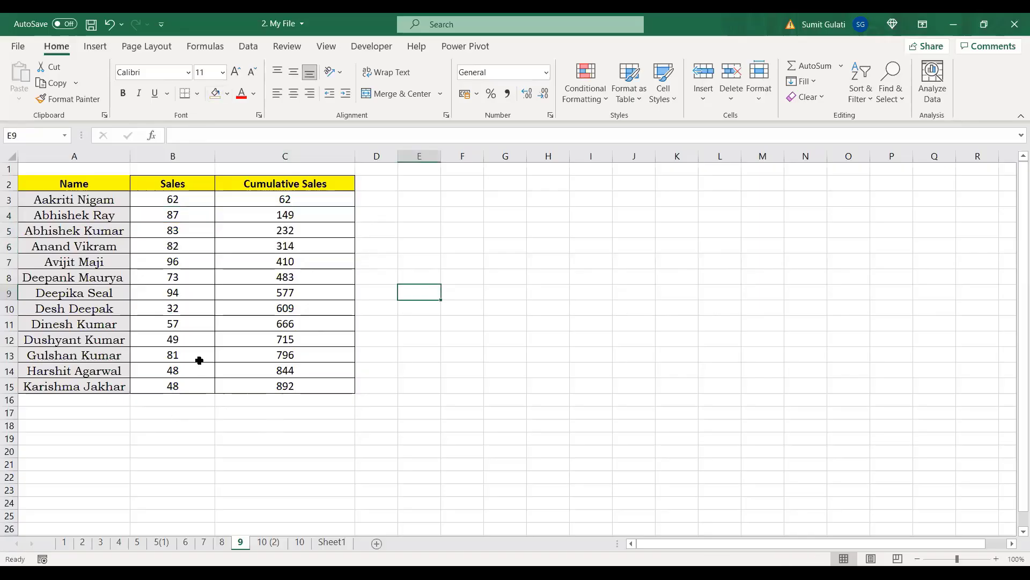
{"action": "left_click", "coordinate": [10, 280]}
{"action": "left_click_drag", "start_coordinate": [9, 280], "coordinate": [9, 293]}
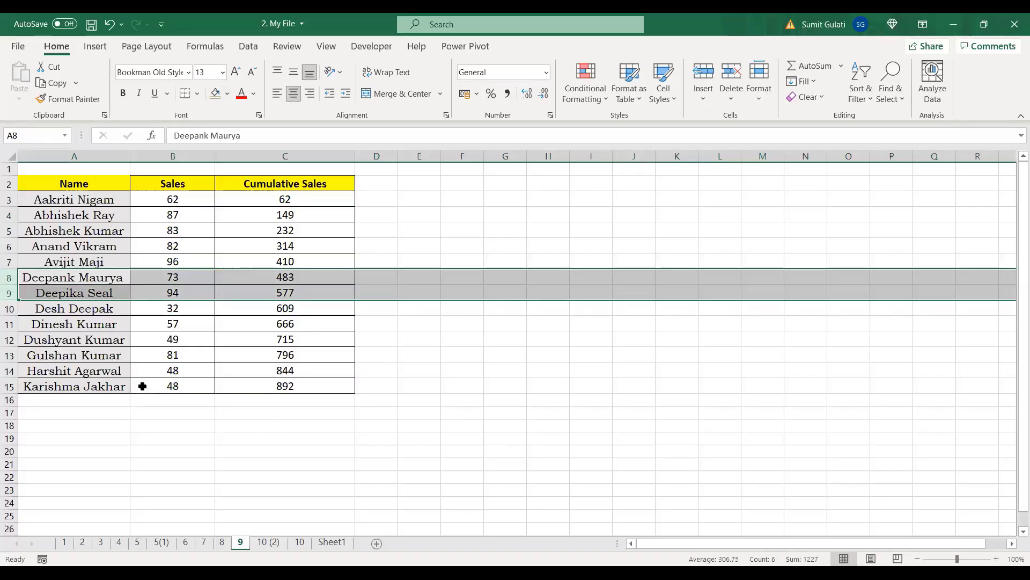
Step: Delete rows 8–9, inspect the resulting #REF! errors in the running totals, then undo
{"action": "right_click", "coordinate": [8, 279]}
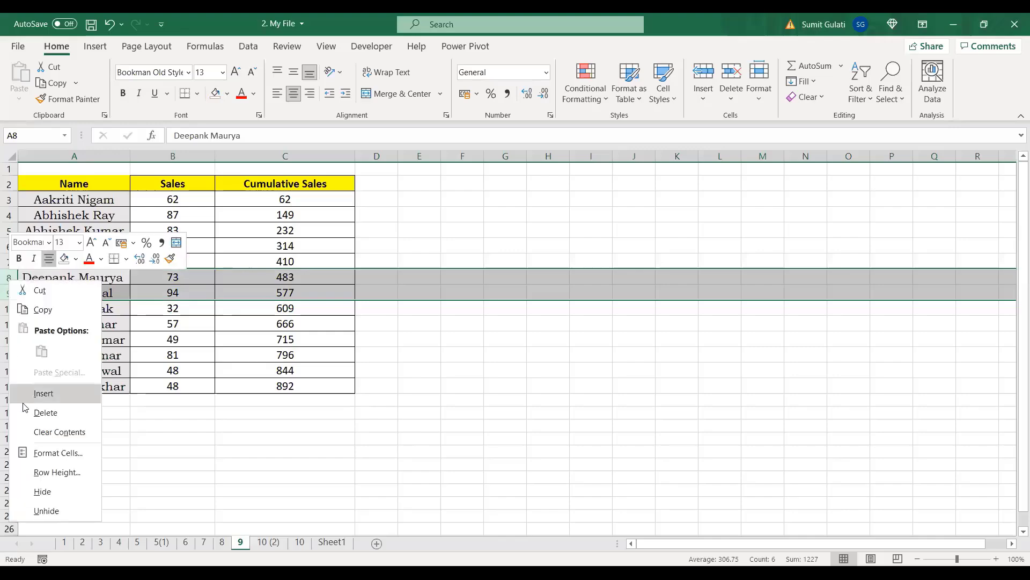
{"action": "left_click", "coordinate": [45, 413]}
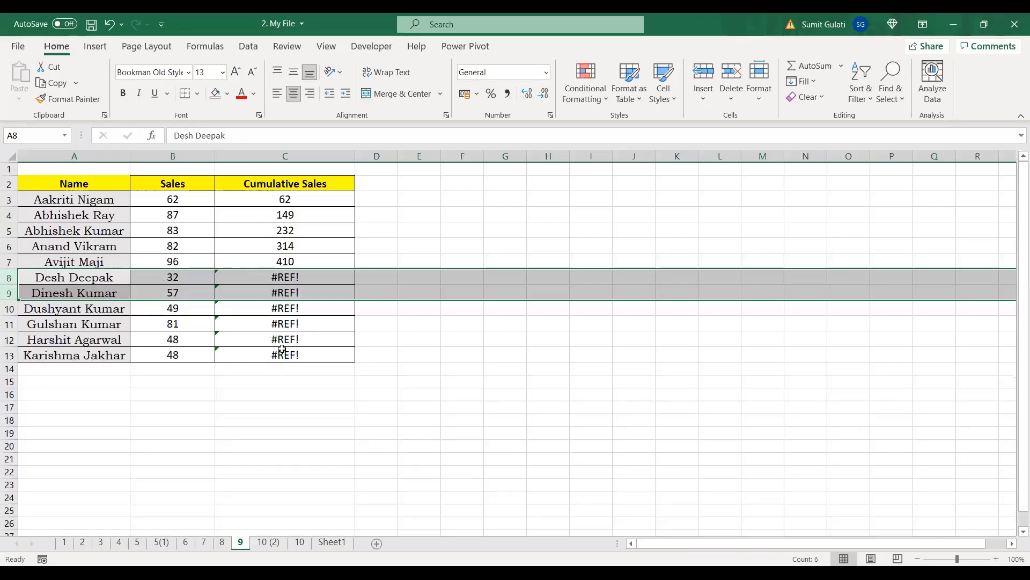
{"action": "left_click", "coordinate": [549, 423]}
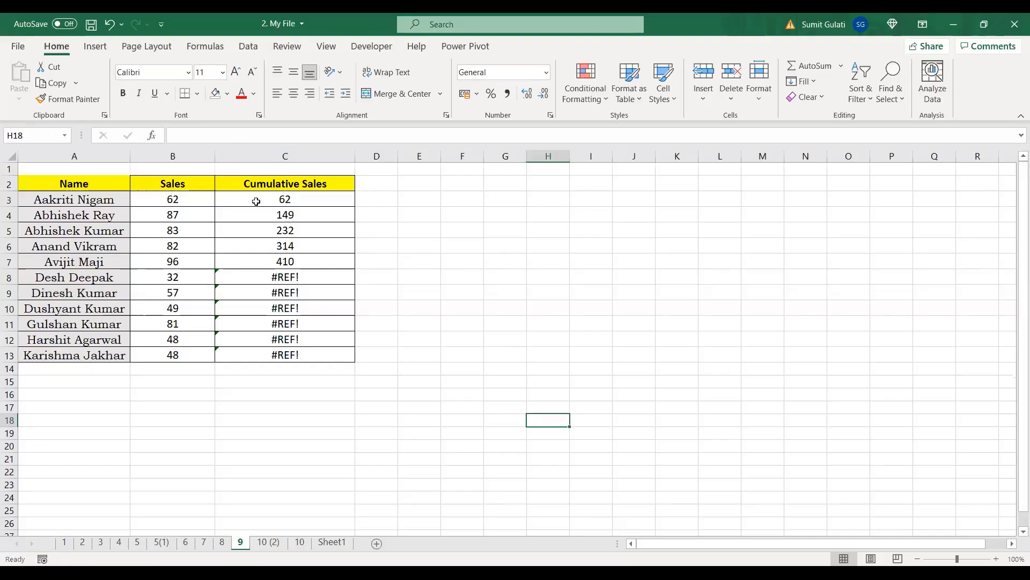
{"action": "left_click", "coordinate": [272, 202]}
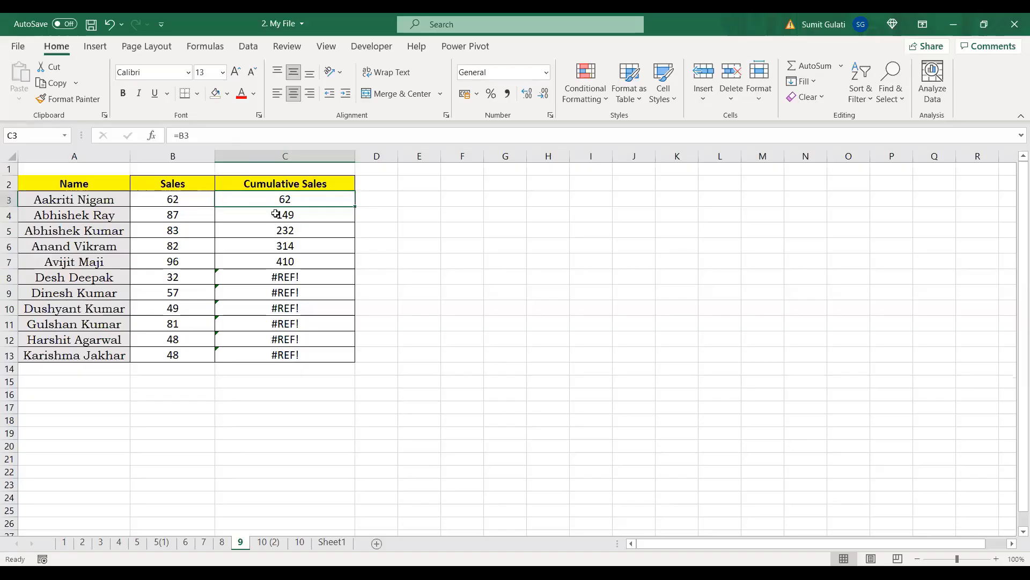
{"action": "left_click", "coordinate": [276, 214]}
{"action": "left_click", "coordinate": [285, 200]}
{"action": "left_click", "coordinate": [188, 217]}
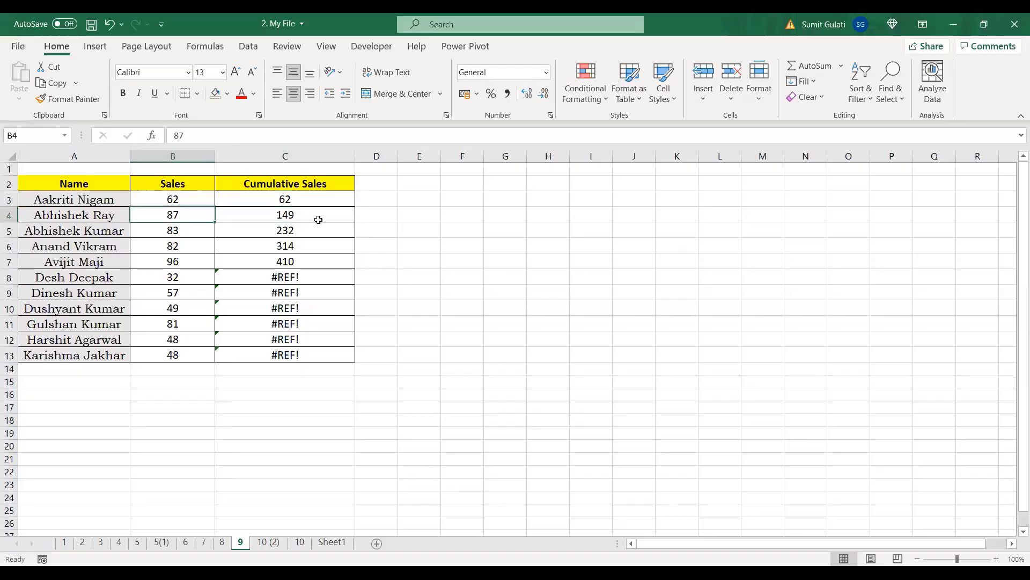
{"action": "left_click", "coordinate": [318, 217]}
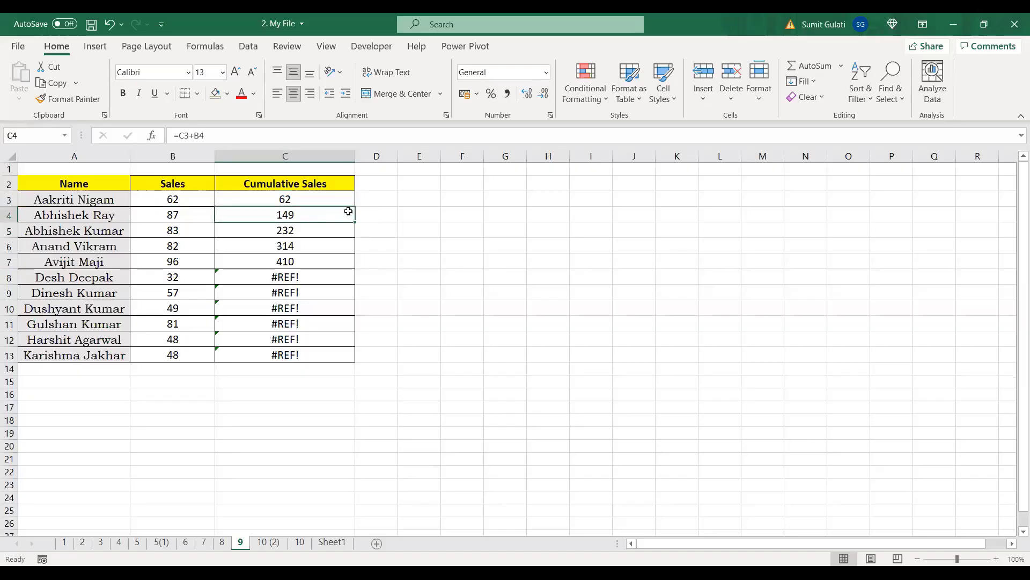
{"action": "key", "text": "ctrl+z"}
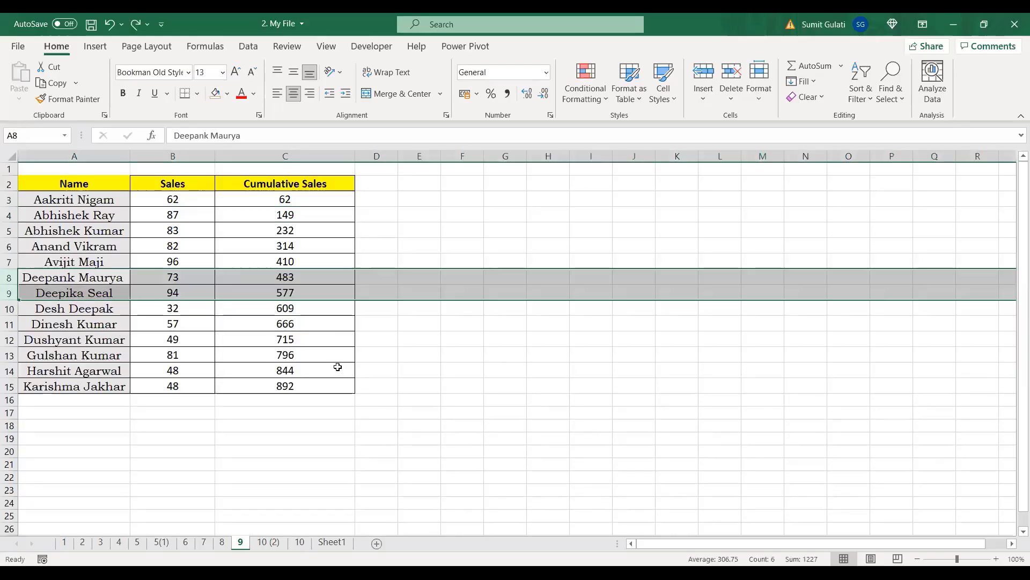
Step: Refill C4 down to C15, delete row 8 to show broken totals, undo, then clear C3:C15
{"action": "left_click", "coordinate": [327, 214]}
{"action": "left_click_drag", "start_coordinate": [352, 223], "coordinate": [346, 388]}
{"action": "left_click", "coordinate": [8, 277]}
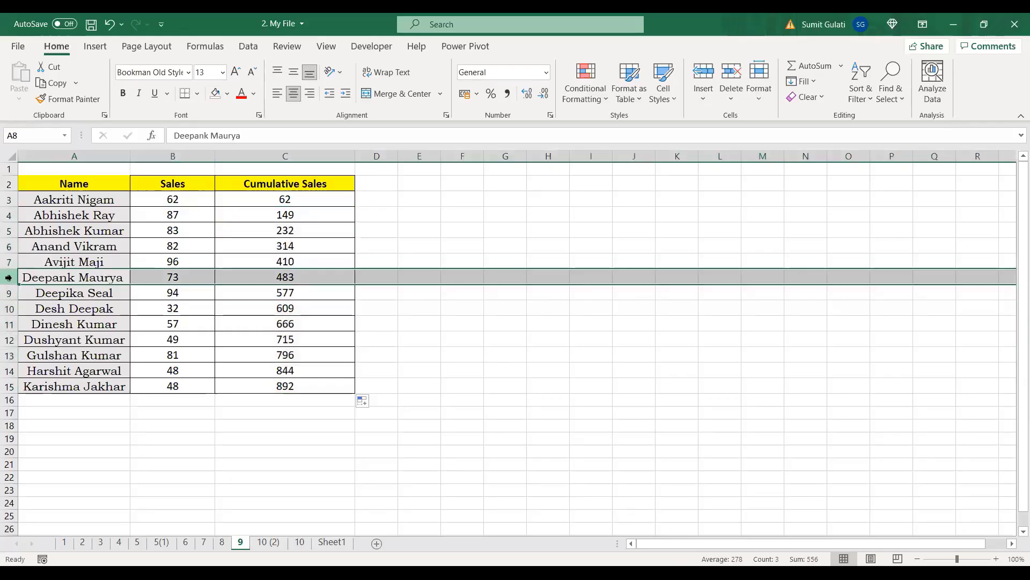
{"action": "key", "text": "ctrl+minus"}
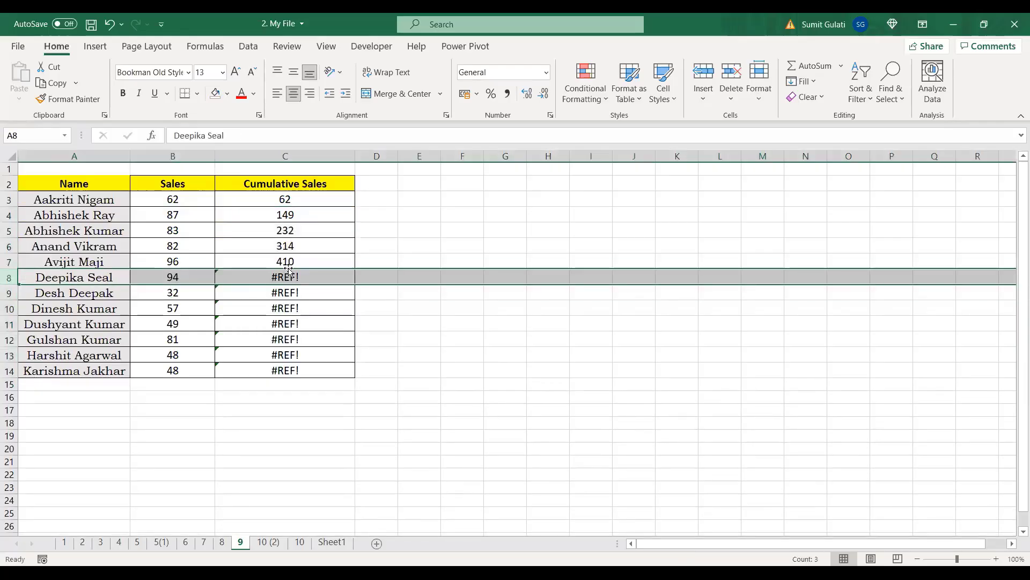
{"action": "left_click_drag", "start_coordinate": [287, 275], "coordinate": [290, 370]}
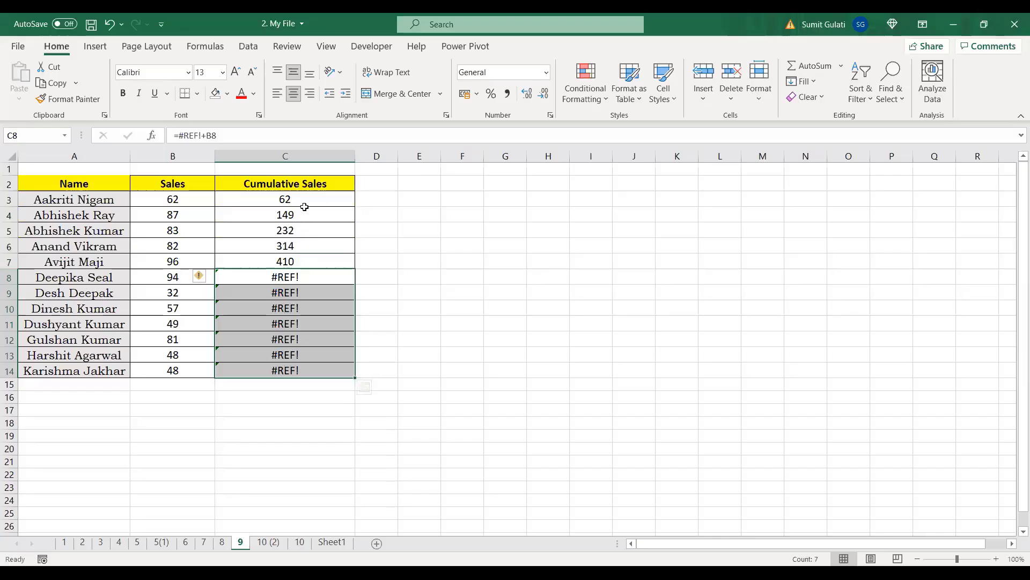
{"action": "key", "text": "ctrl+z"}
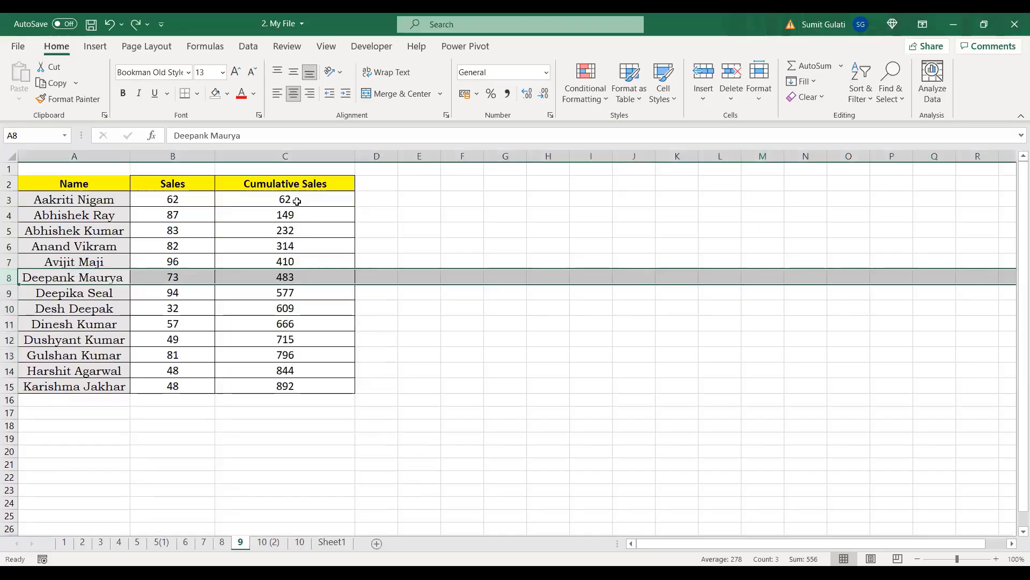
{"action": "left_click_drag", "start_coordinate": [303, 205], "coordinate": [301, 386]}
{"action": "key", "text": "Delete"}
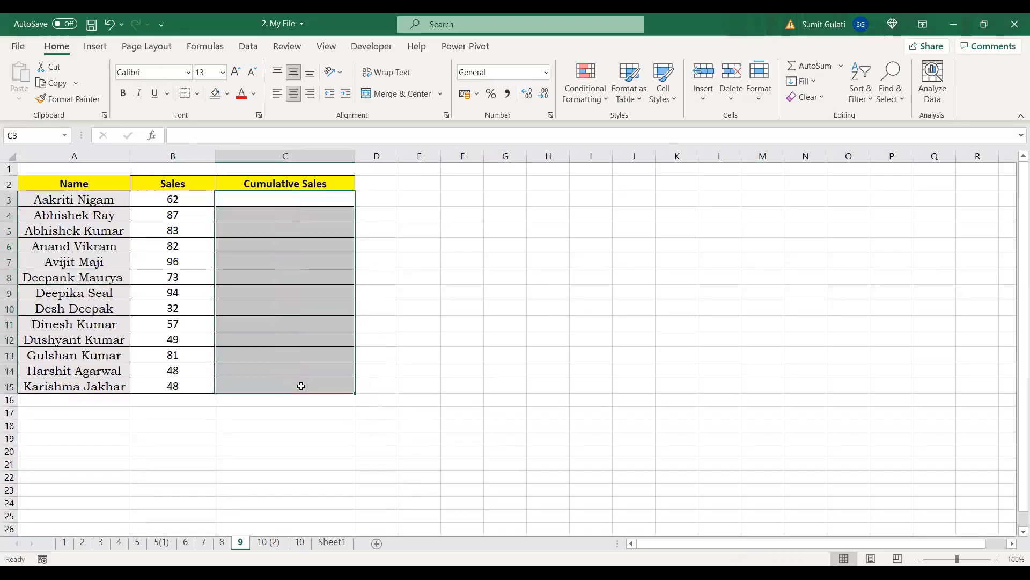
Step: Enter =SUM($B$3:B3) in C3 and fill it down to C15 for running totals 62 to 892
{"action": "left_click", "coordinate": [306, 199]}
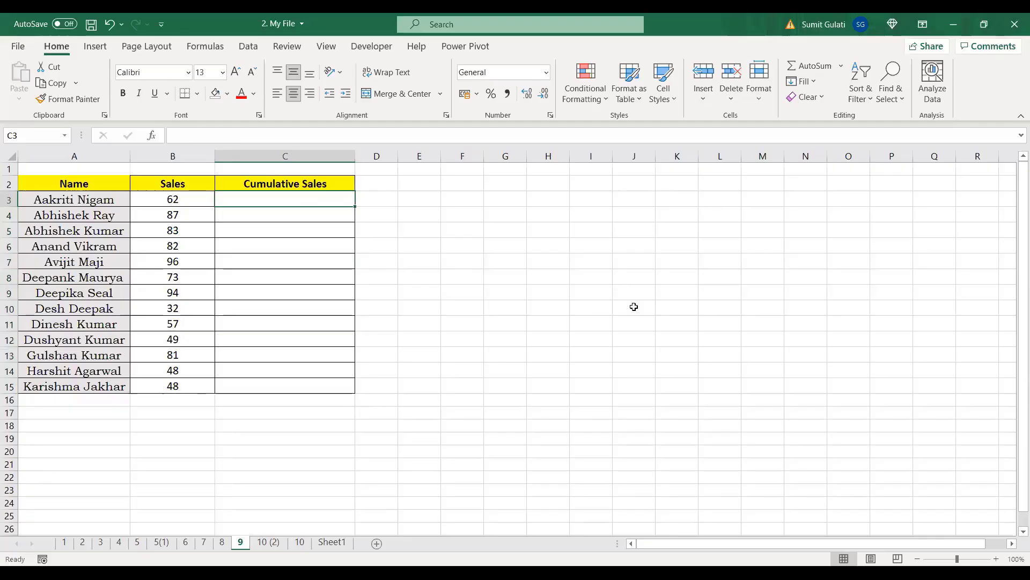
{"action": "type", "text": "="}
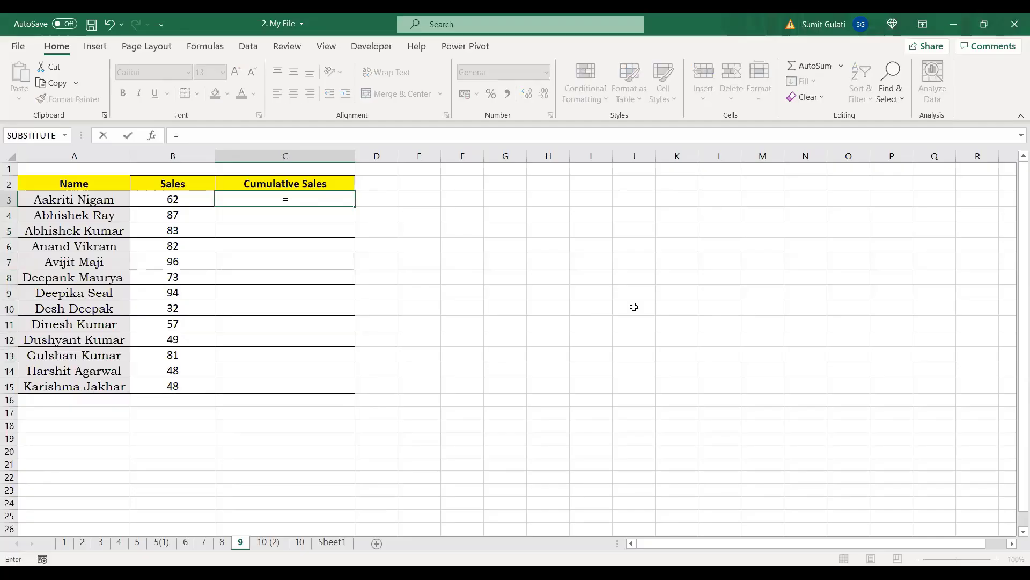
{"action": "type", "text": "sum("}
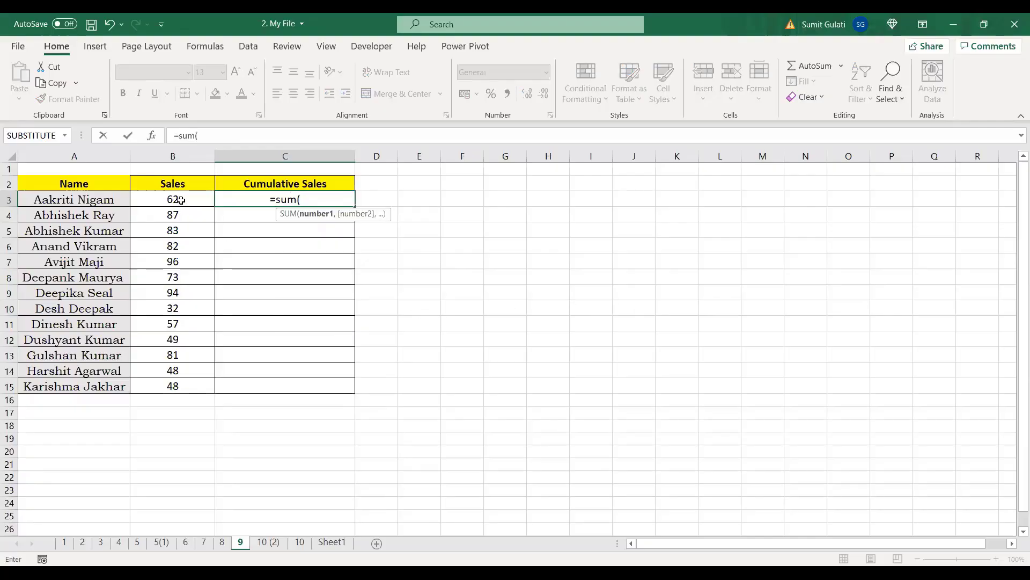
{"action": "left_click", "coordinate": [181, 200]}
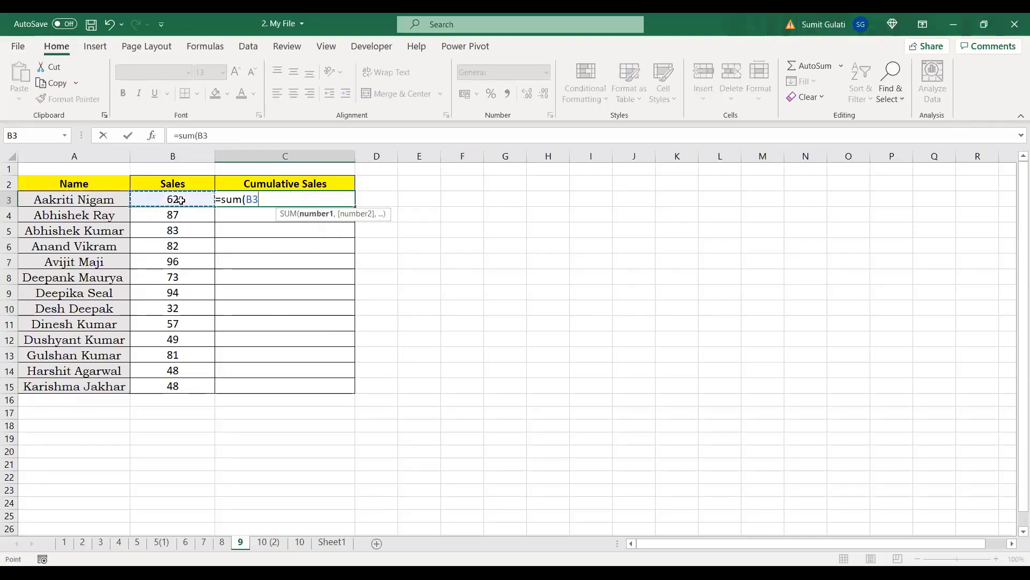
{"action": "key", "text": "F8"}
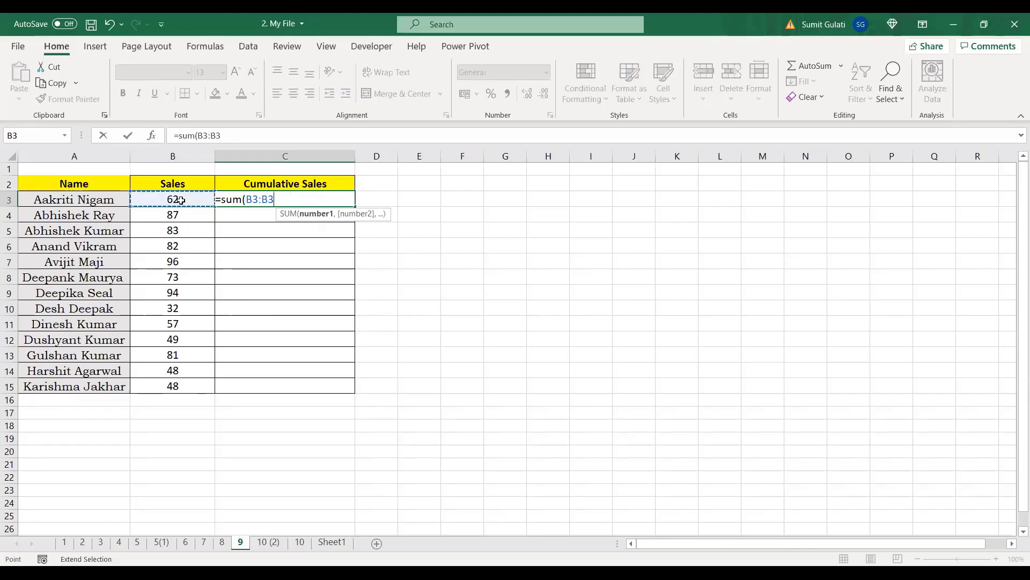
{"action": "type", "text": ")"}
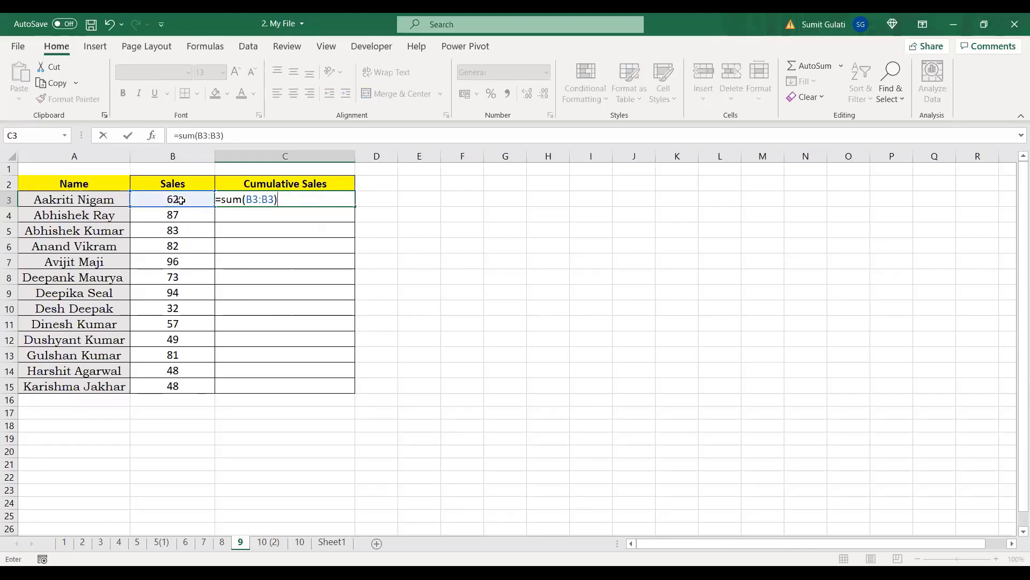
{"action": "key", "text": "Return"}
{"action": "left_click", "coordinate": [263, 202]}
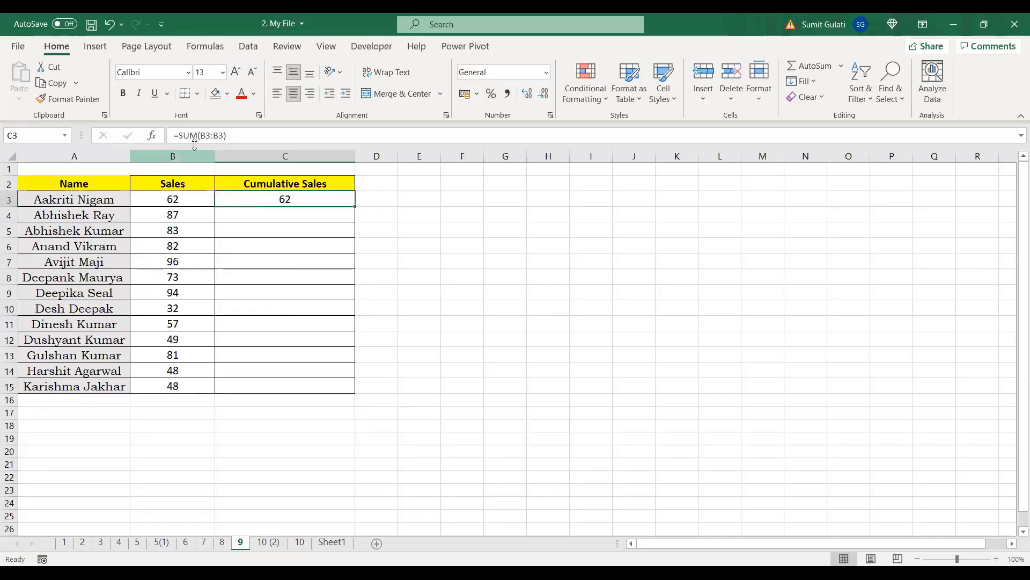
{"action": "key", "text": "F2"}
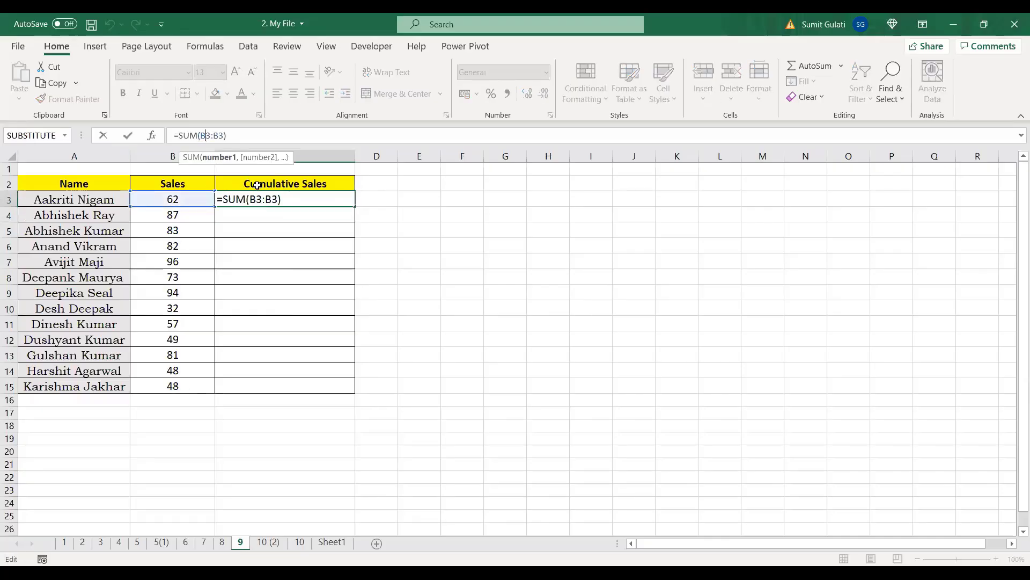
{"action": "key", "text": "F4"}
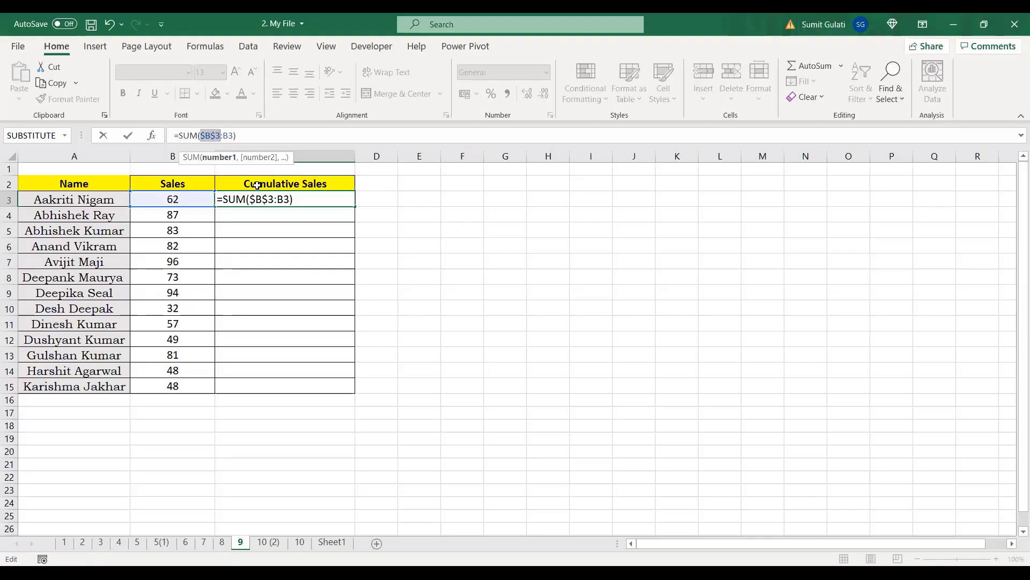
{"action": "key", "text": "Return"}
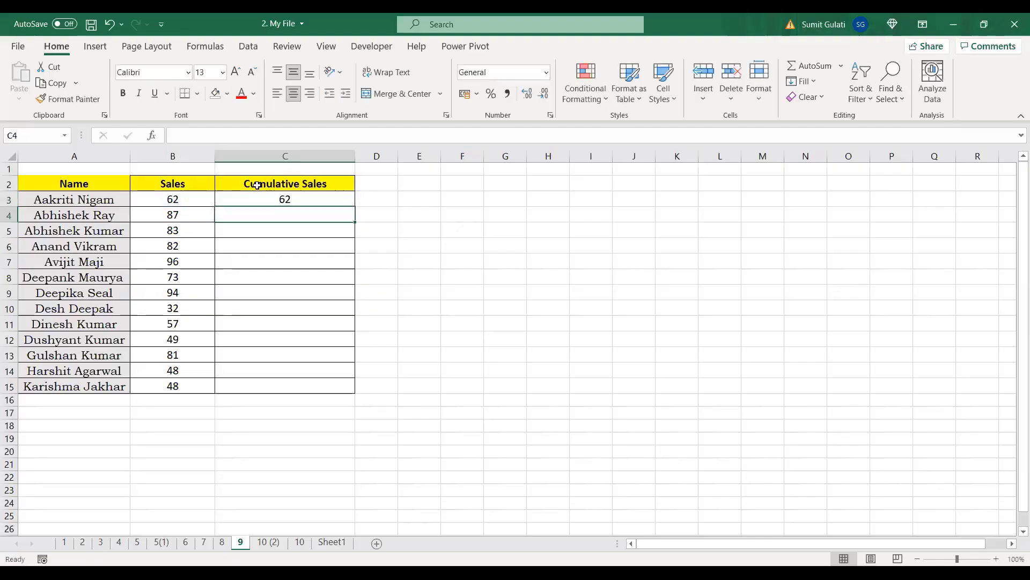
{"action": "left_click", "coordinate": [290, 200]}
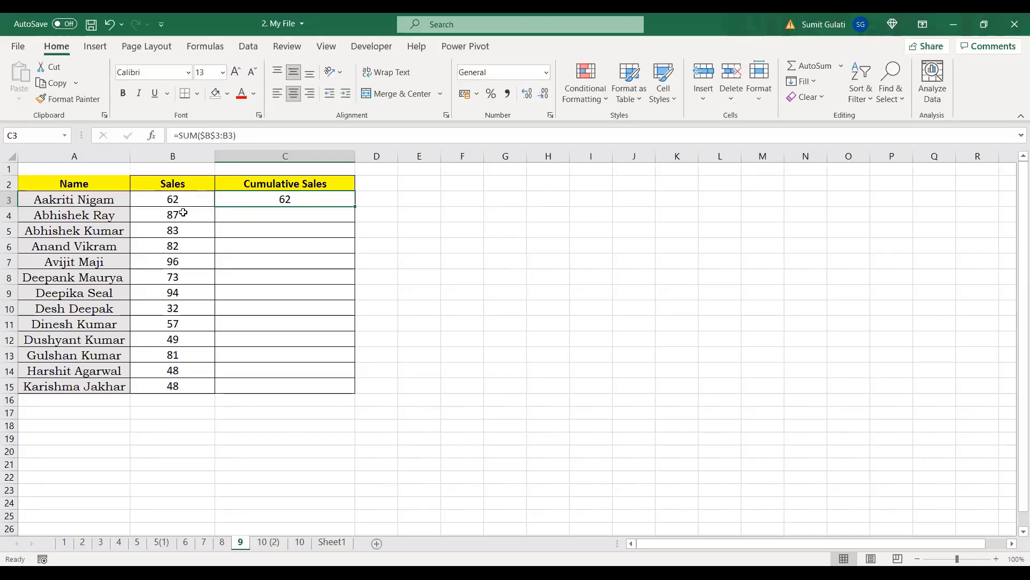
{"action": "left_click_drag", "start_coordinate": [355, 207], "coordinate": [358, 395]}
Step: Check the Sales values in B3:B5 against the formulas in C3:C5
{"action": "left_click", "coordinate": [286, 215]}
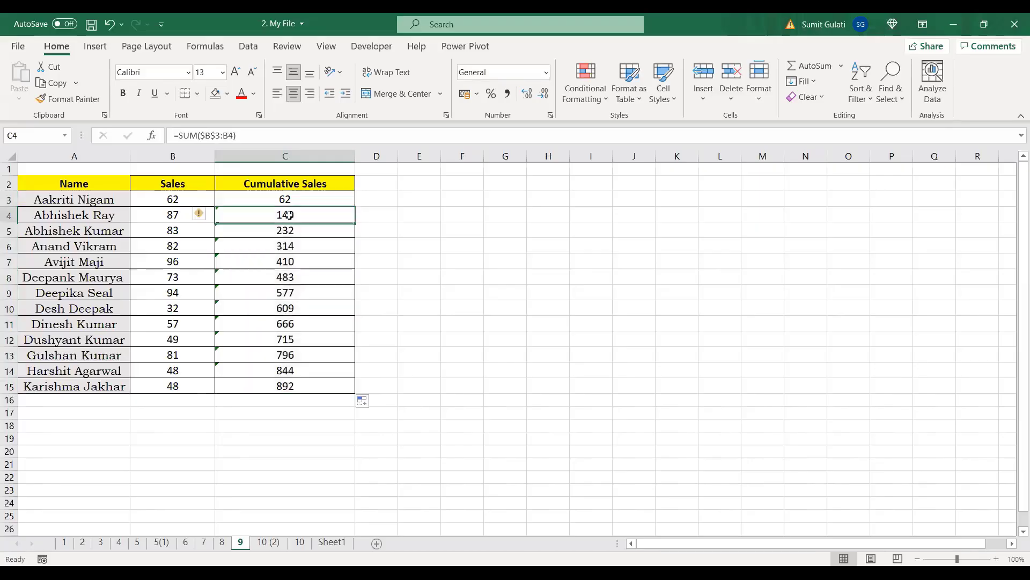
{"action": "left_click", "coordinate": [188, 201]}
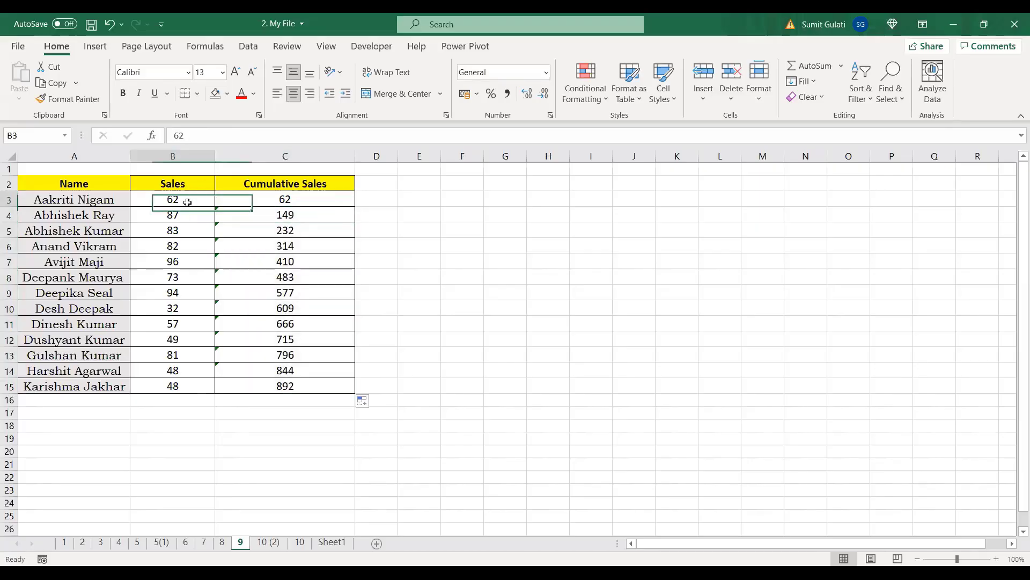
{"action": "left_click", "coordinate": [185, 213]}
{"action": "left_click", "coordinate": [294, 215]}
{"action": "left_click", "coordinate": [164, 200]}
{"action": "left_click", "coordinate": [168, 213]}
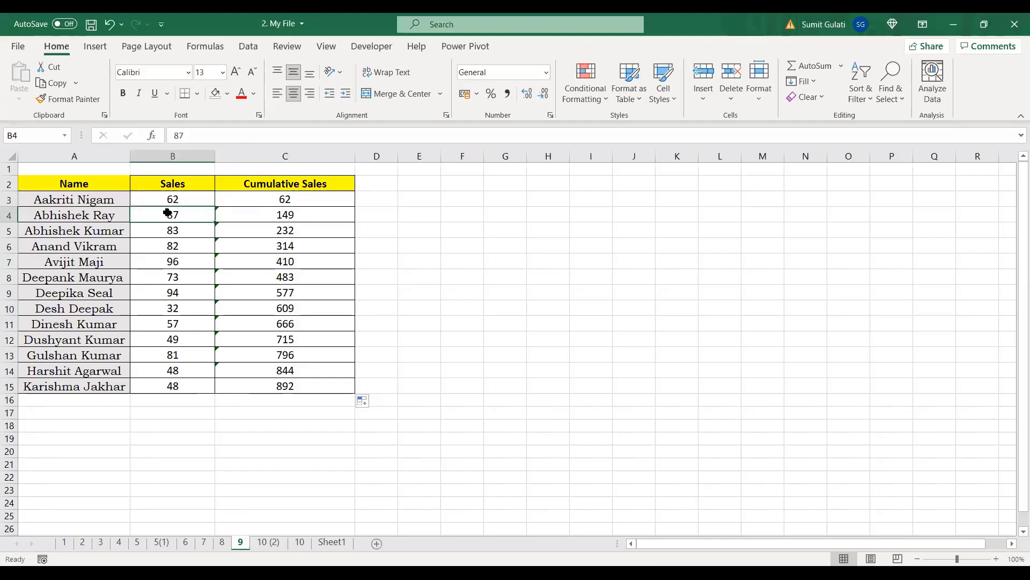
{"action": "left_click", "coordinate": [166, 231]}
{"action": "left_click", "coordinate": [266, 230]}
{"action": "left_click", "coordinate": [279, 199]}
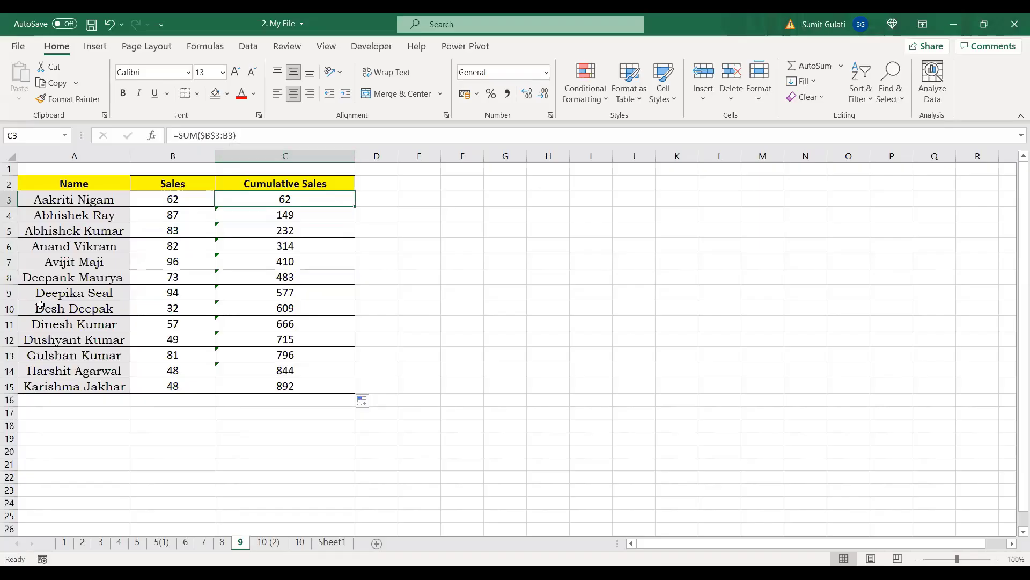
Step: Delete rows 7–8, undo to restore them, then clear the values in C3:C15
{"action": "left_click", "coordinate": [8, 261]}
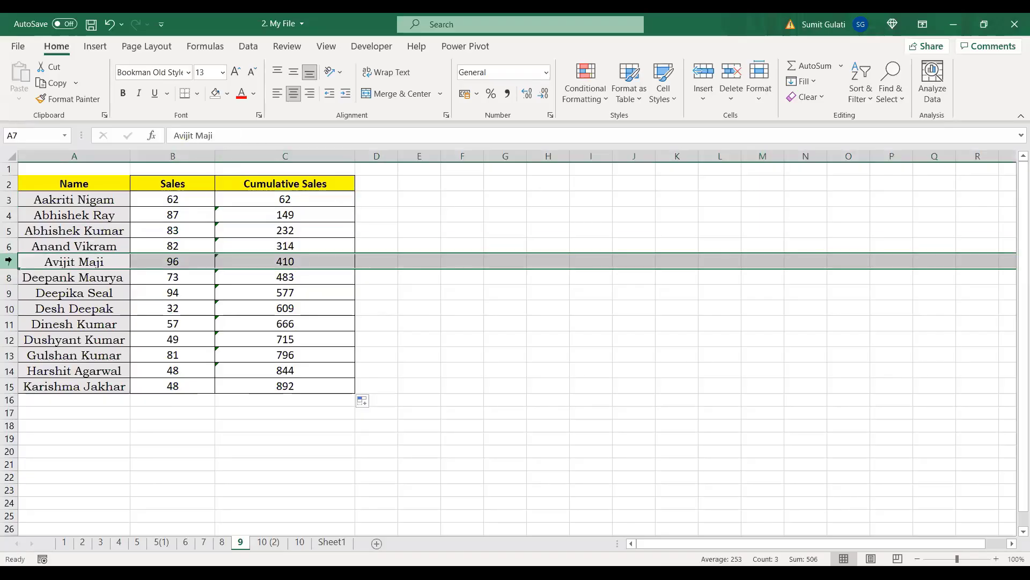
{"action": "key", "text": "shift+Down"}
{"action": "key", "text": "ctrl+minus"}
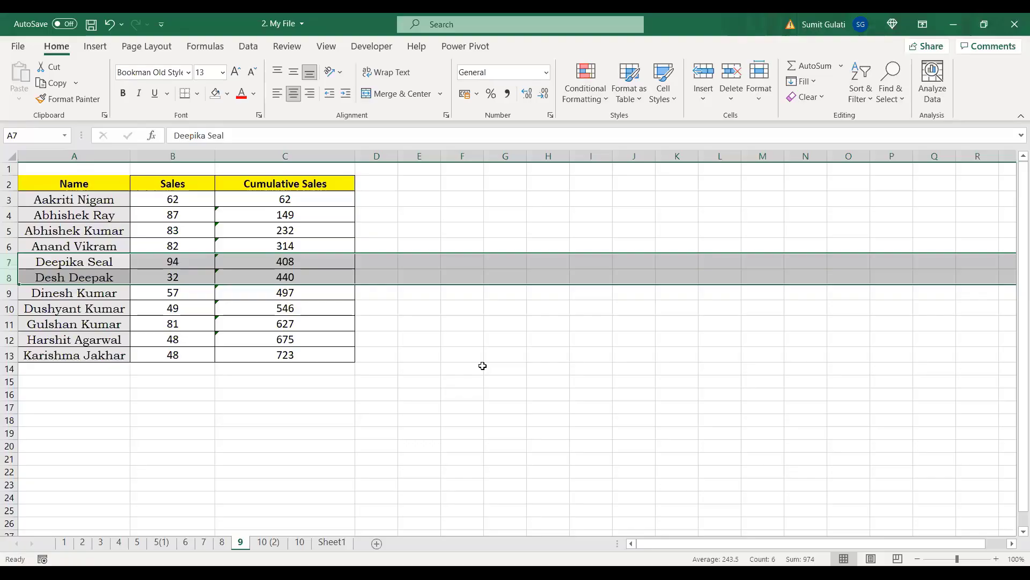
{"action": "key", "text": "ctrl+z"}
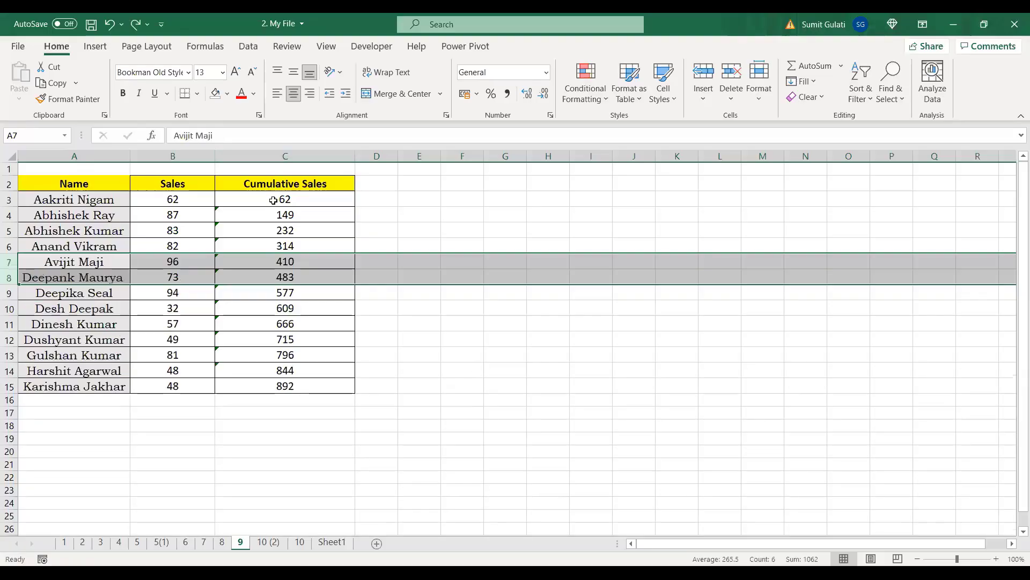
{"action": "left_click_drag", "start_coordinate": [273, 199], "coordinate": [285, 384]}
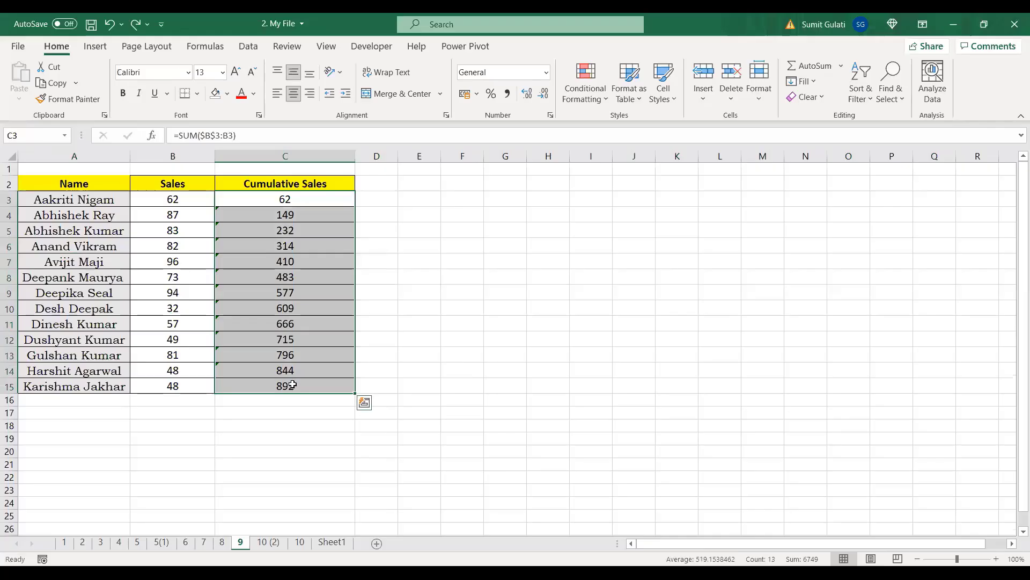
{"action": "key", "text": "Delete"}
Step: In C3 enter =SUM($B$3:B3), with the first B3 reference anchored as absolute
{"action": "left_click", "coordinate": [310, 198]}
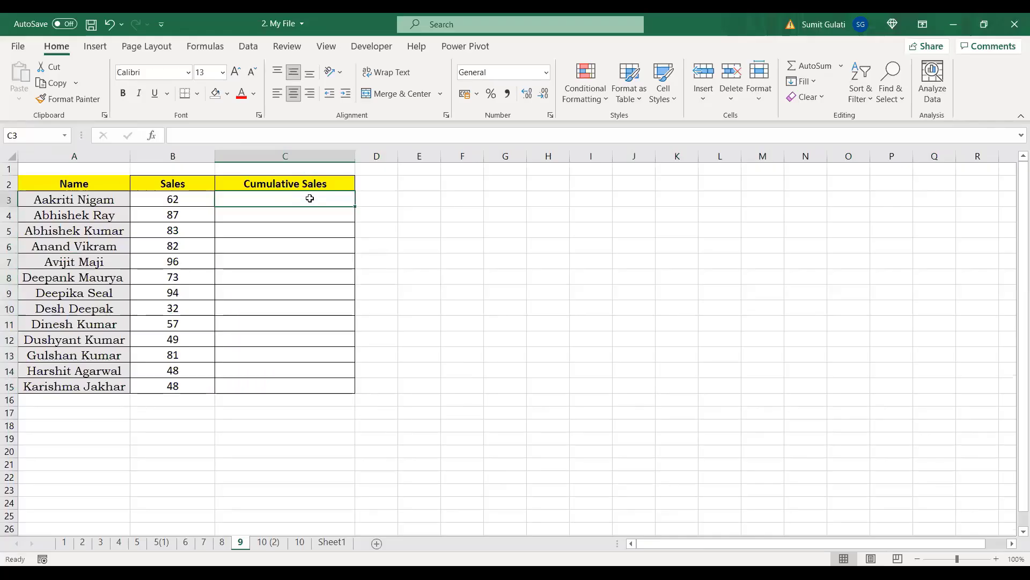
{"action": "type", "text": "=s"}
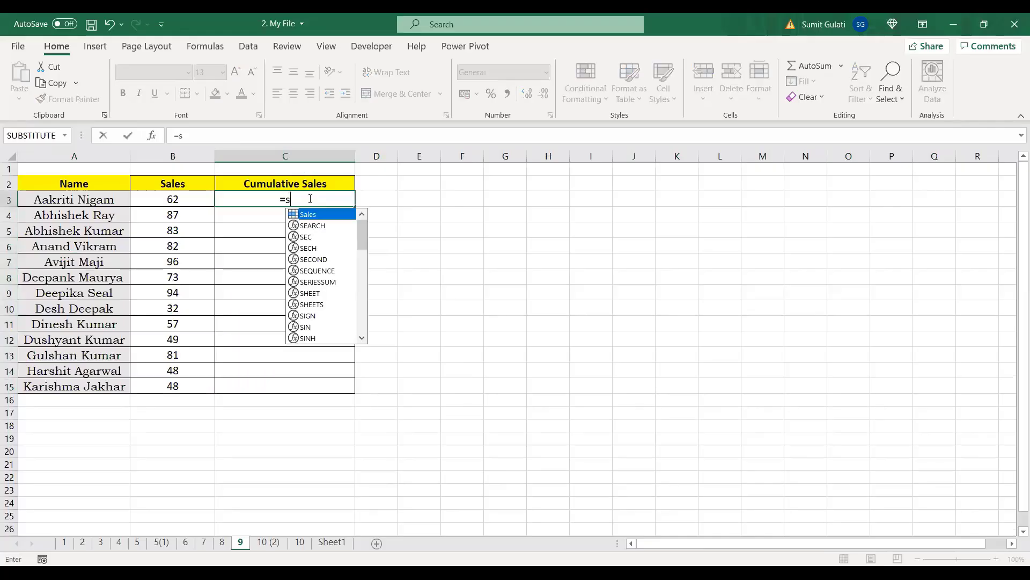
{"action": "type", "text": "um("}
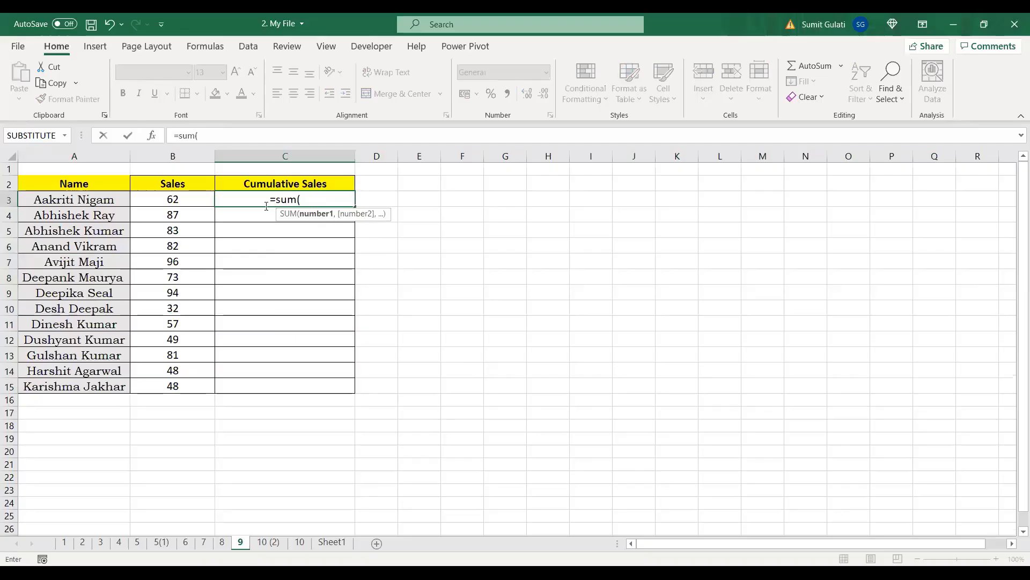
{"action": "left_click", "coordinate": [168, 200]}
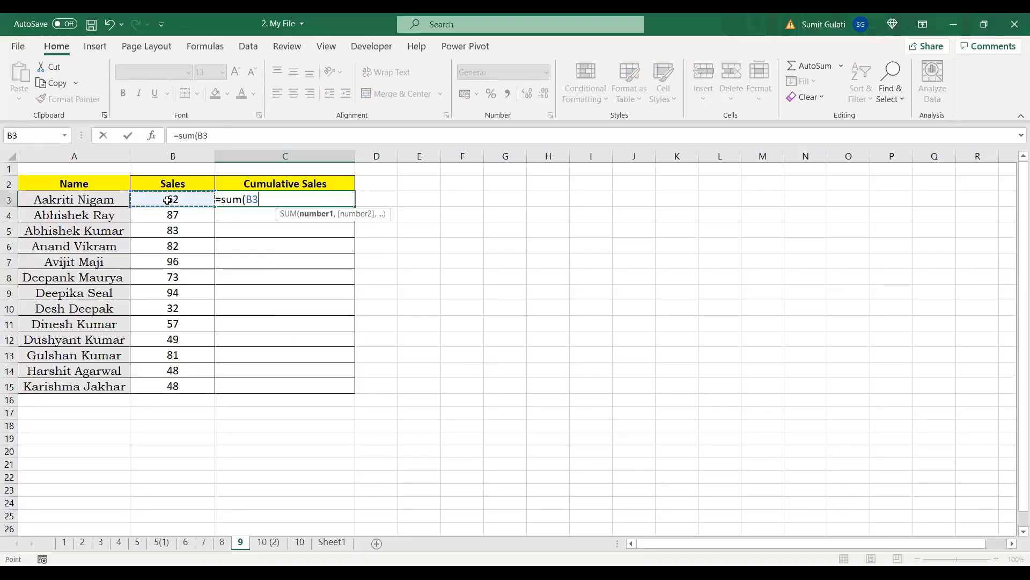
{"action": "key", "text": "F8"}
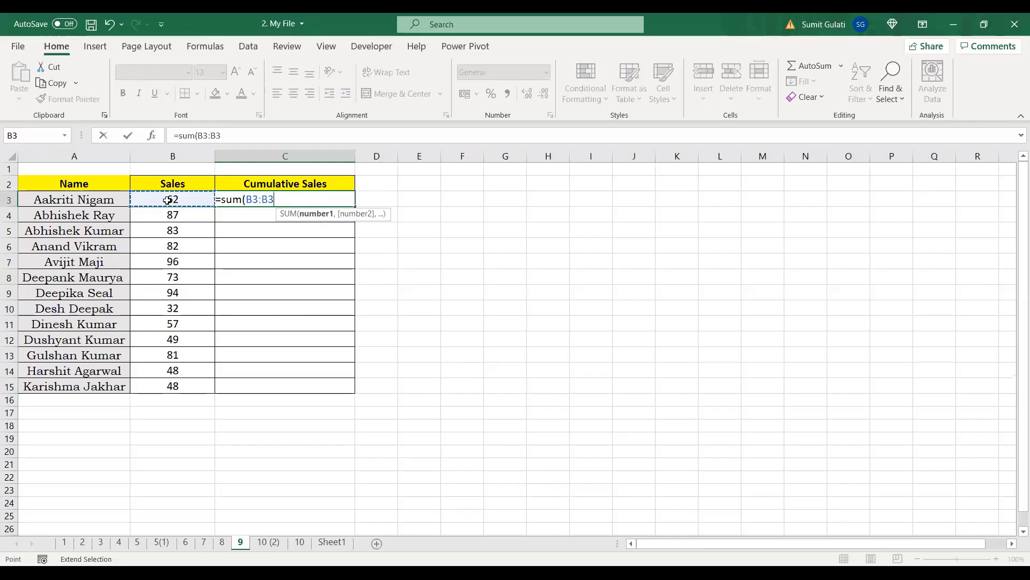
{"action": "type", "text": ")"}
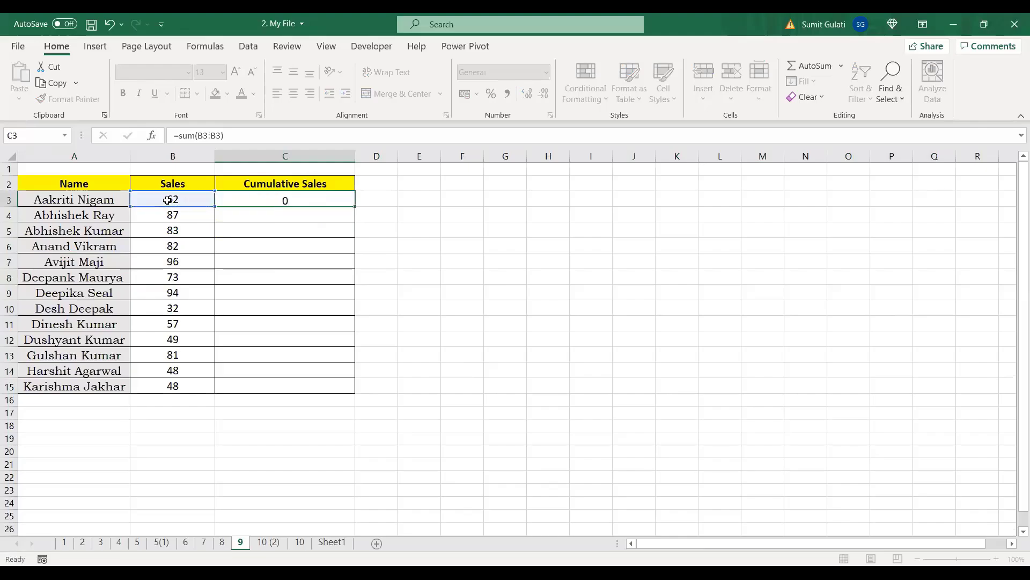
{"action": "key", "text": "Return"}
{"action": "left_click", "coordinate": [327, 194]}
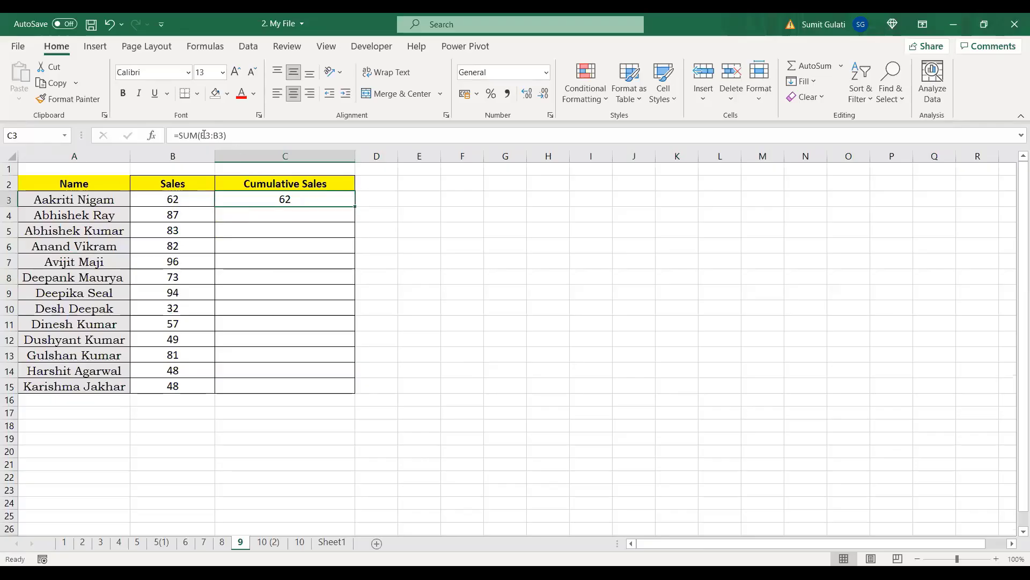
{"action": "left_click", "coordinate": [204, 135]}
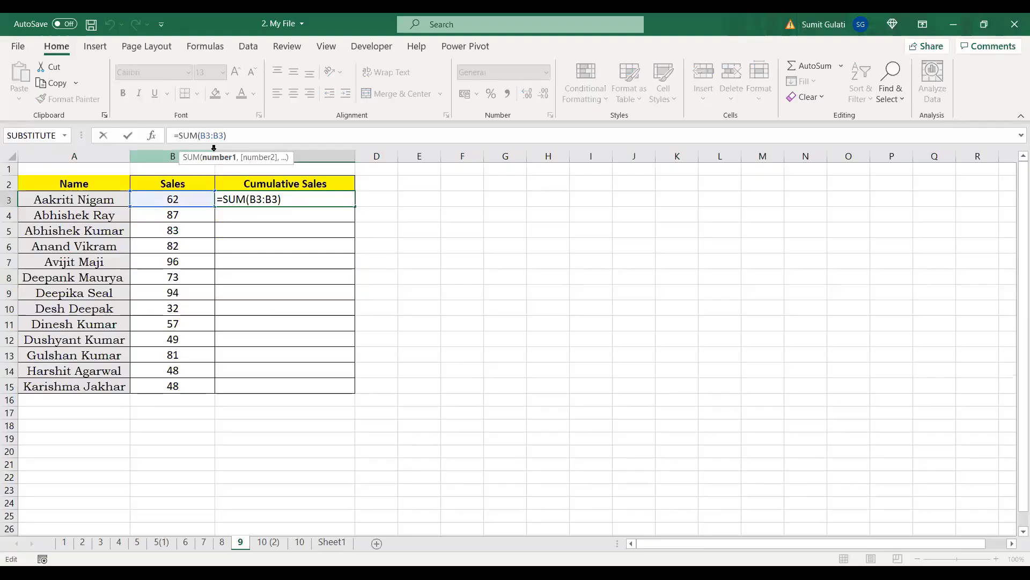
{"action": "key", "text": "F4"}
{"action": "key", "text": "Return"}
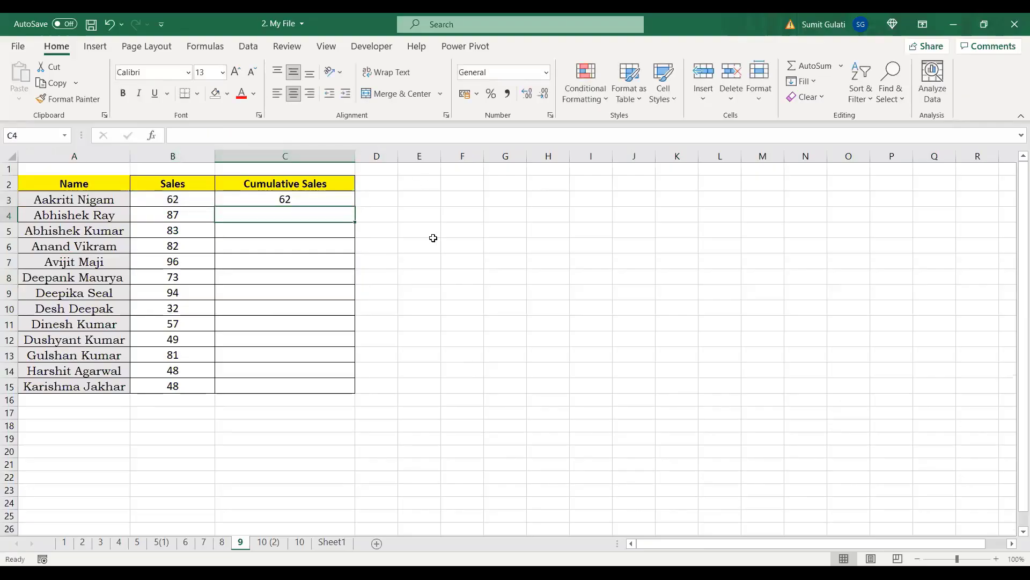
Step: Fill the running-total formula down to C15 and check the copied formula in C4
{"action": "left_click", "coordinate": [311, 195]}
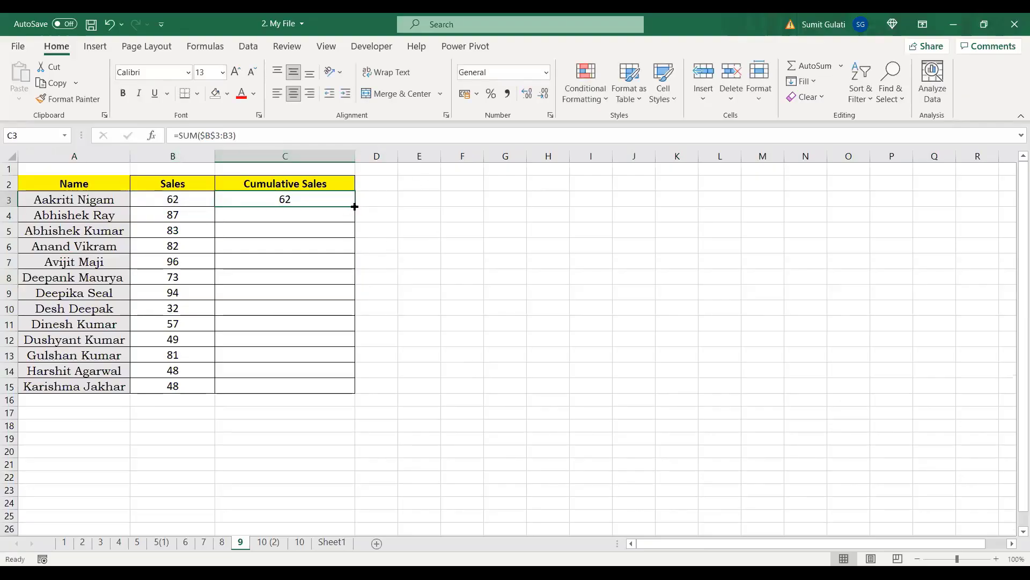
{"action": "left_click_drag", "start_coordinate": [355, 206], "coordinate": [352, 390]}
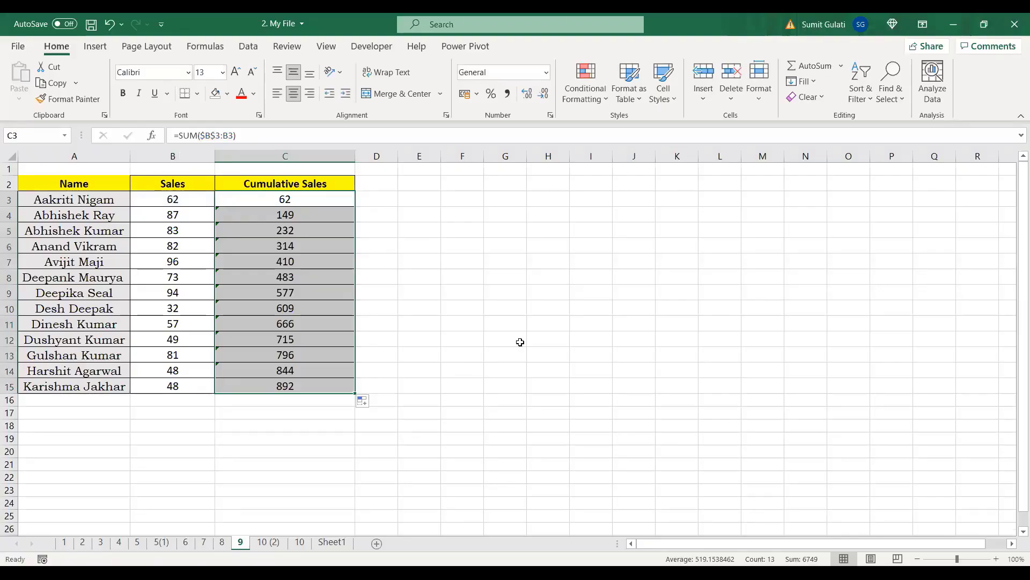
{"action": "left_click", "coordinate": [476, 313]}
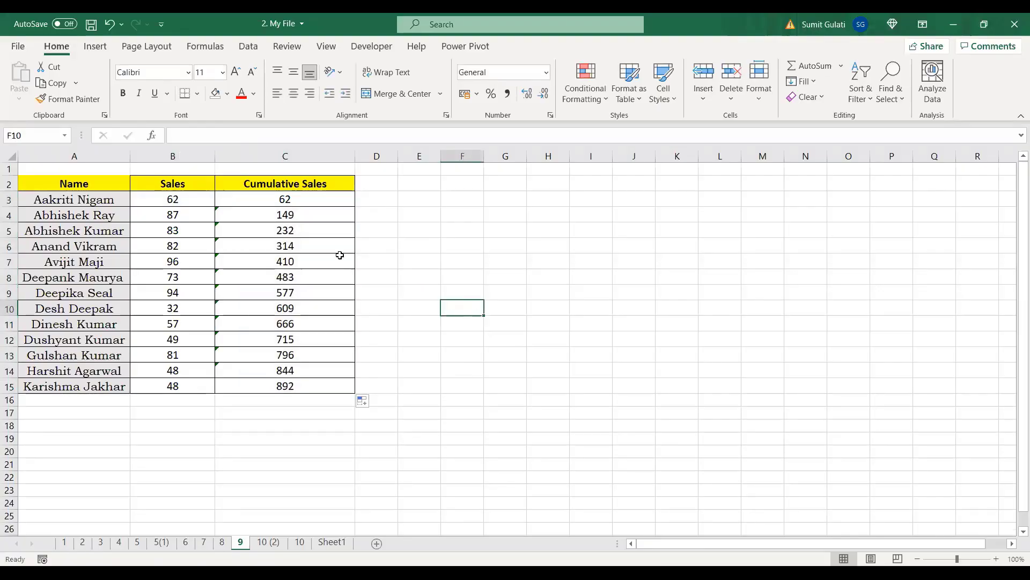
{"action": "left_click", "coordinate": [225, 216]}
{"action": "left_click", "coordinate": [488, 324]}
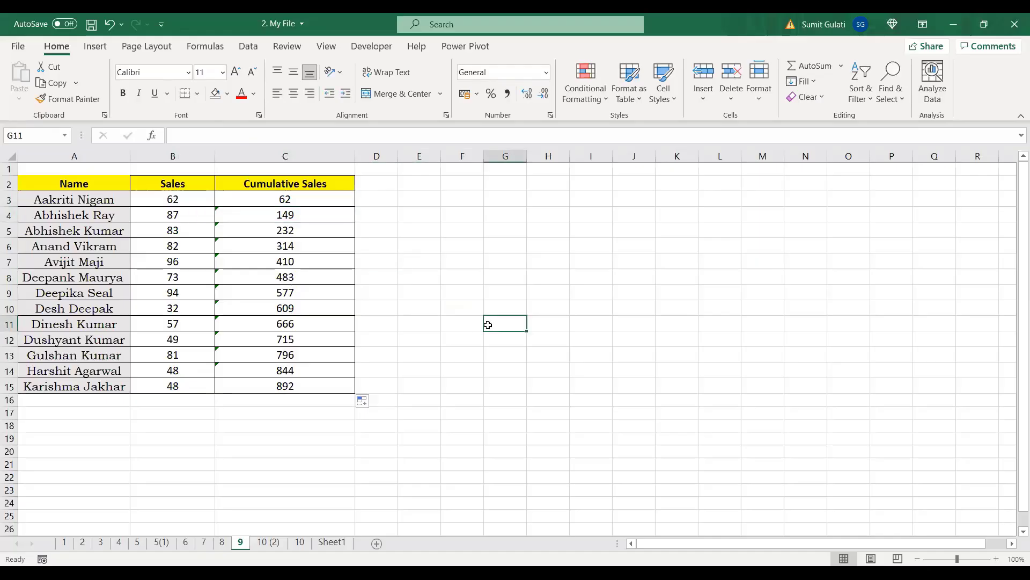
Step: On sheet 10 (2), zoom to 90% and autofit the Amount column to show full values
{"action": "left_click", "coordinate": [269, 542]}
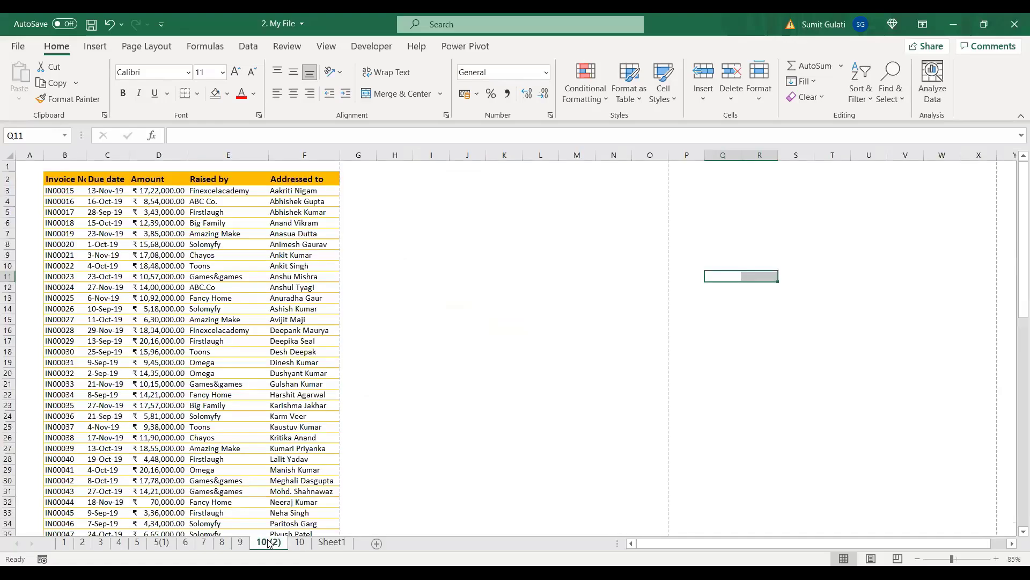
{"action": "left_click", "coordinate": [466, 342]}
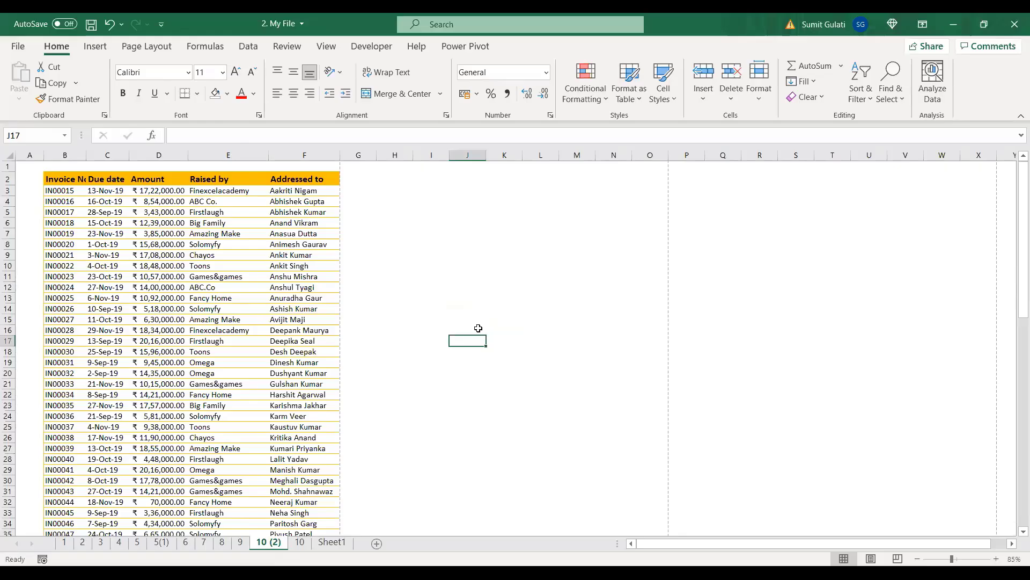
{"action": "left_click", "coordinate": [208, 274]}
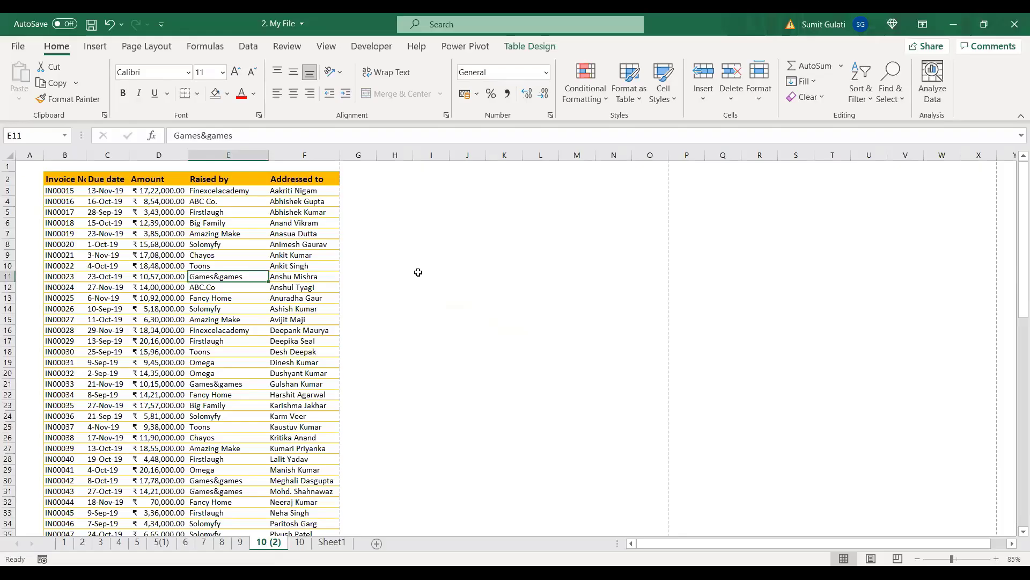
{"action": "left_click", "coordinate": [160, 254]}
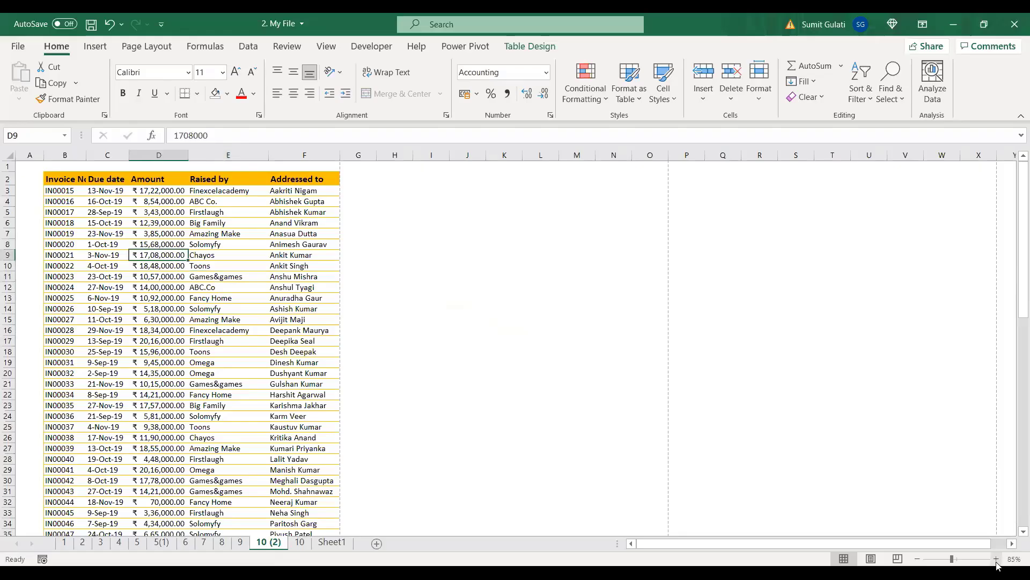
{"action": "left_click", "coordinate": [997, 559]}
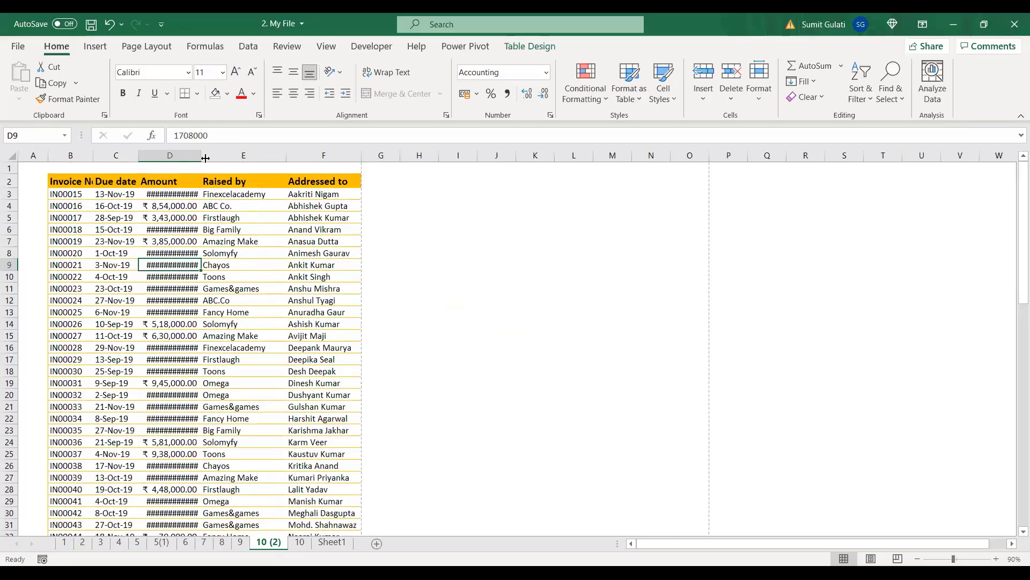
{"action": "double_click", "coordinate": [201, 155]}
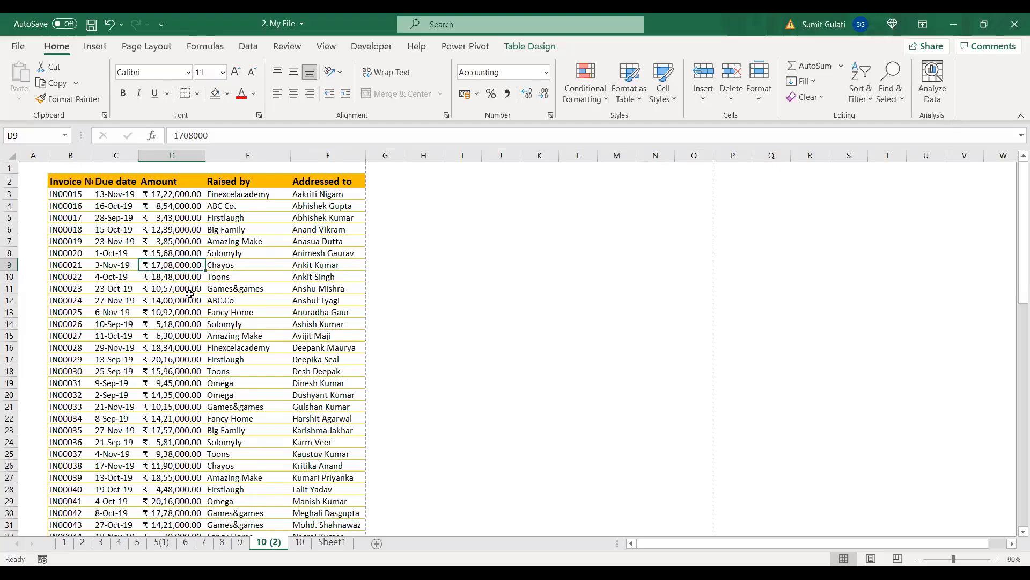
Step: Open and close the Sort & Filter options, then move via sheet 10 to the empty Sheet1
{"action": "left_click", "coordinate": [329, 193]}
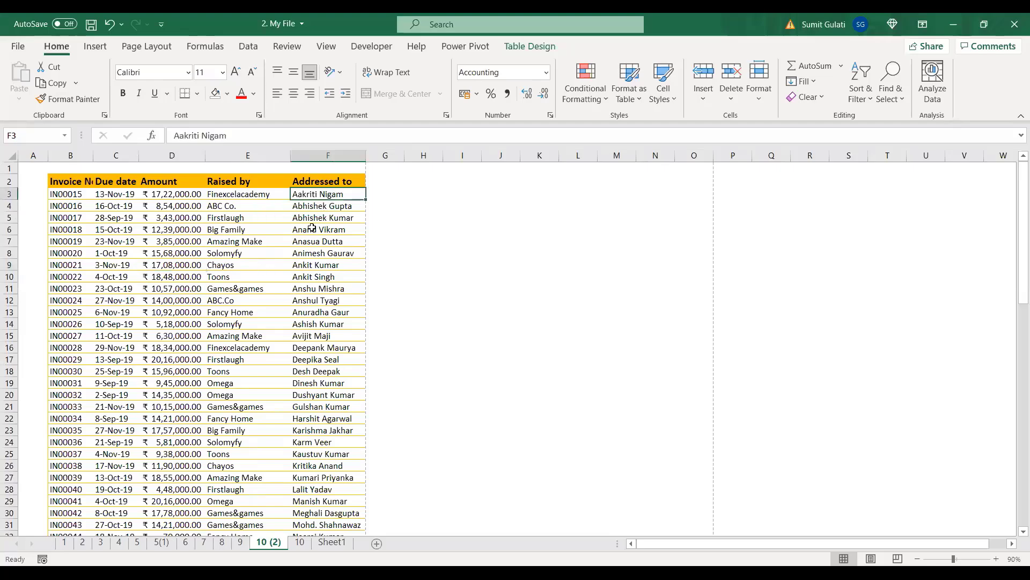
{"action": "left_click", "coordinate": [871, 92]}
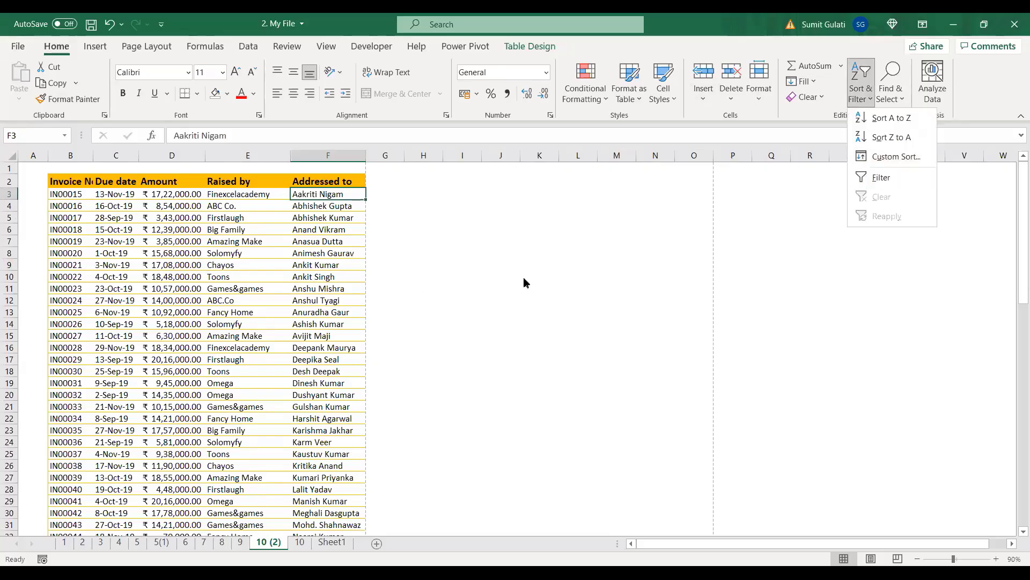
{"action": "left_click", "coordinate": [196, 276]}
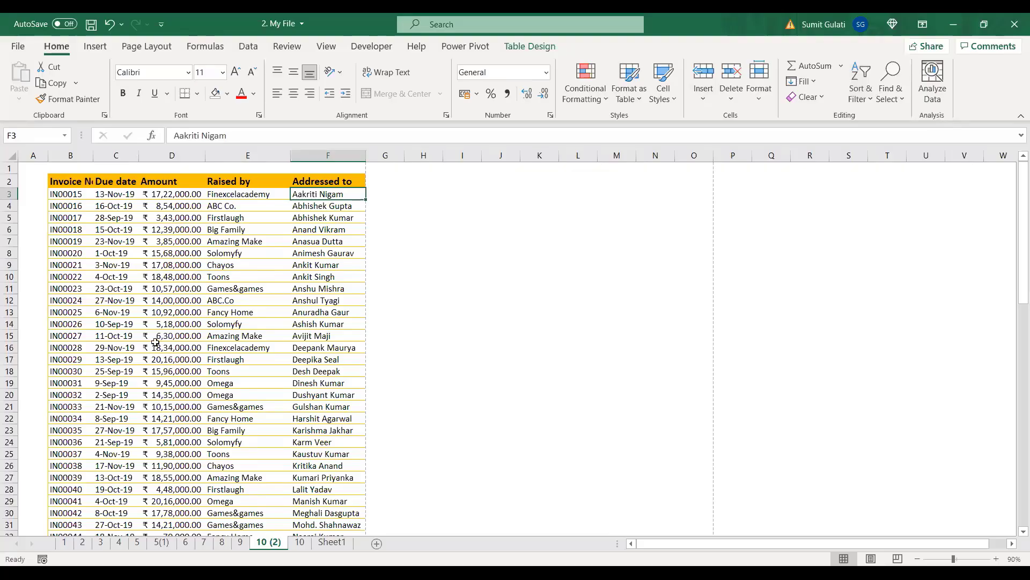
{"action": "left_click", "coordinate": [299, 542]}
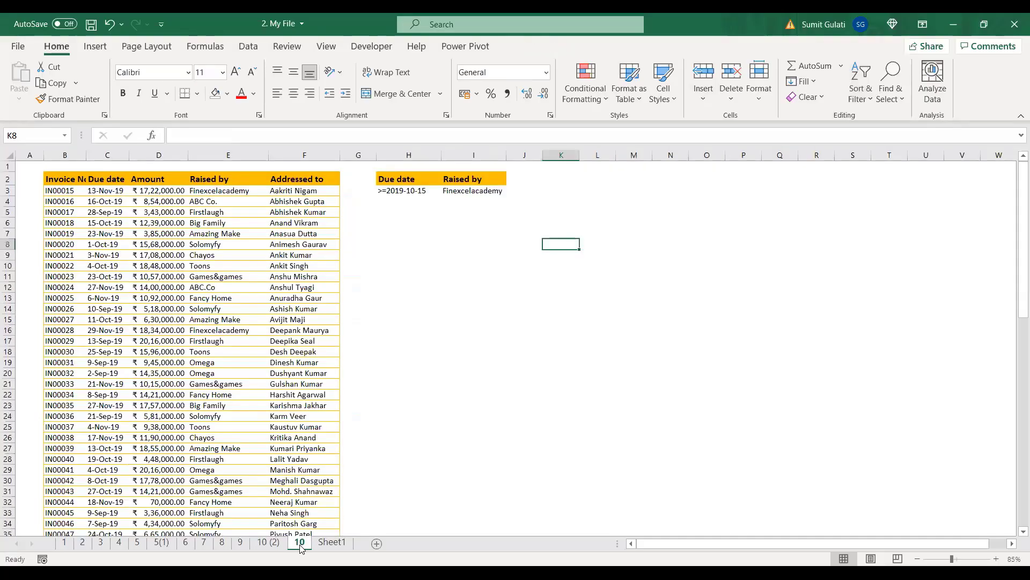
{"action": "left_click", "coordinate": [332, 542]}
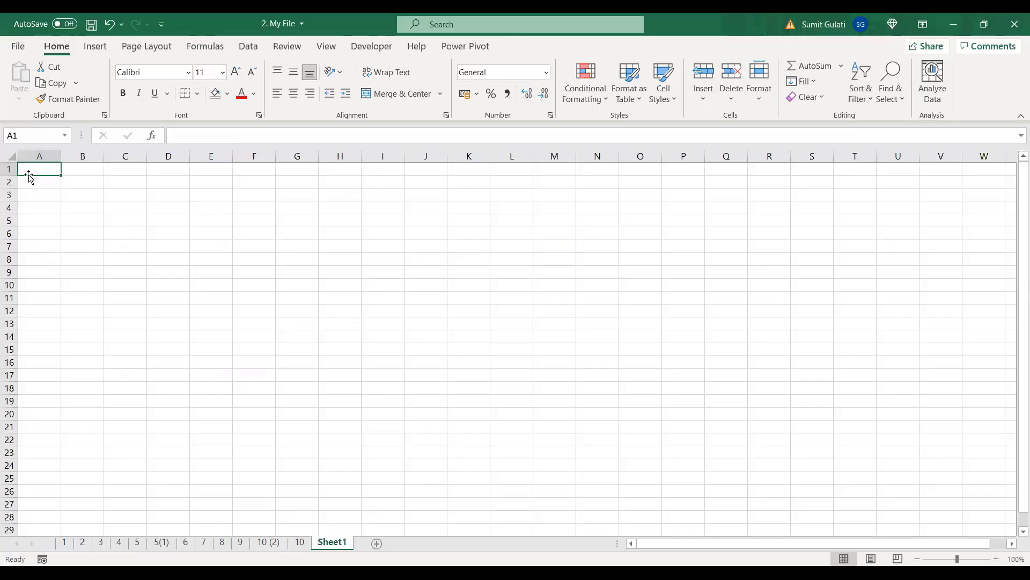
{"action": "left_click", "coordinate": [270, 542]}
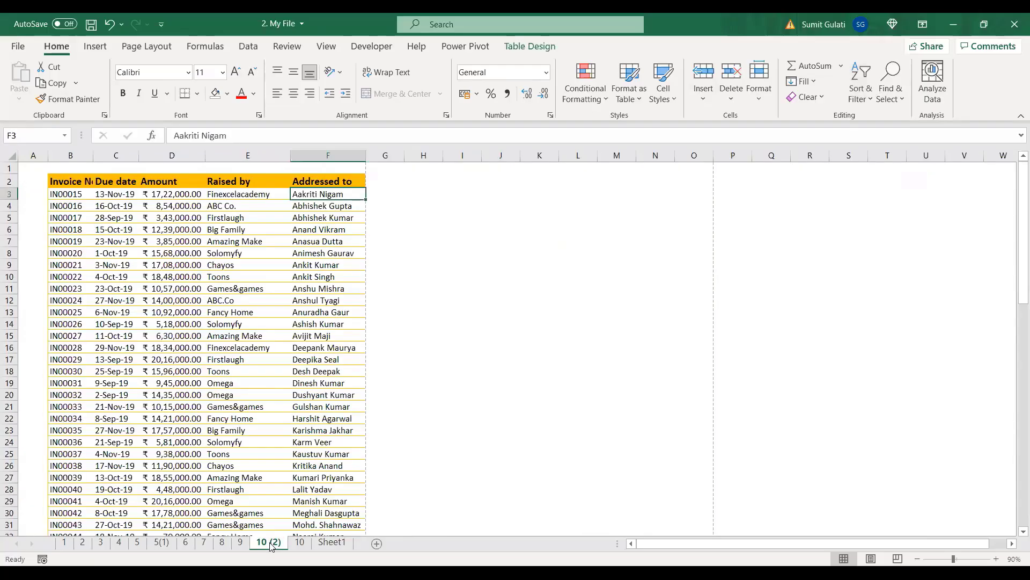
{"action": "left_click", "coordinate": [238, 194]}
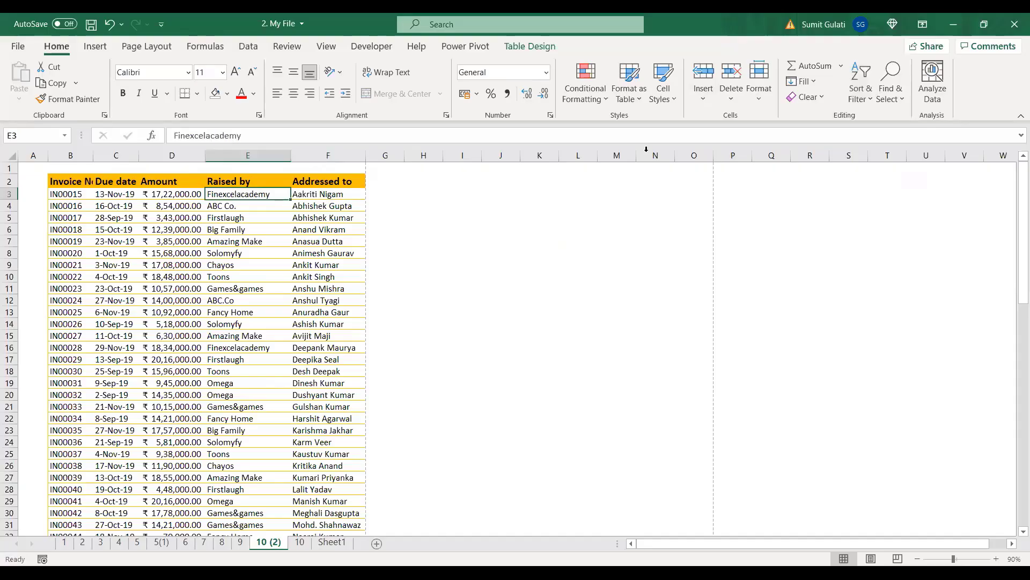
{"action": "left_click", "coordinate": [852, 103]}
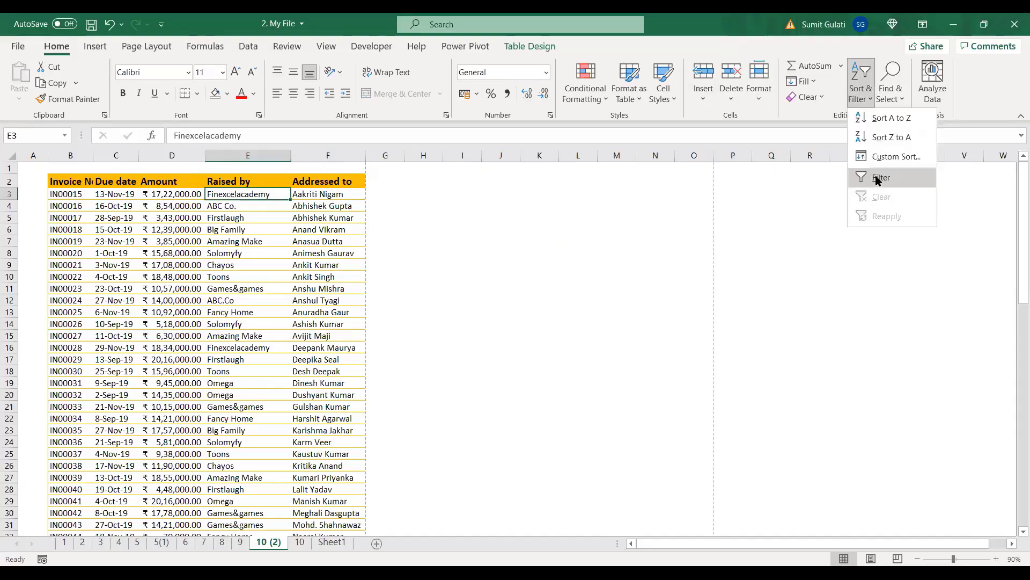
{"action": "left_click", "coordinate": [878, 179]}
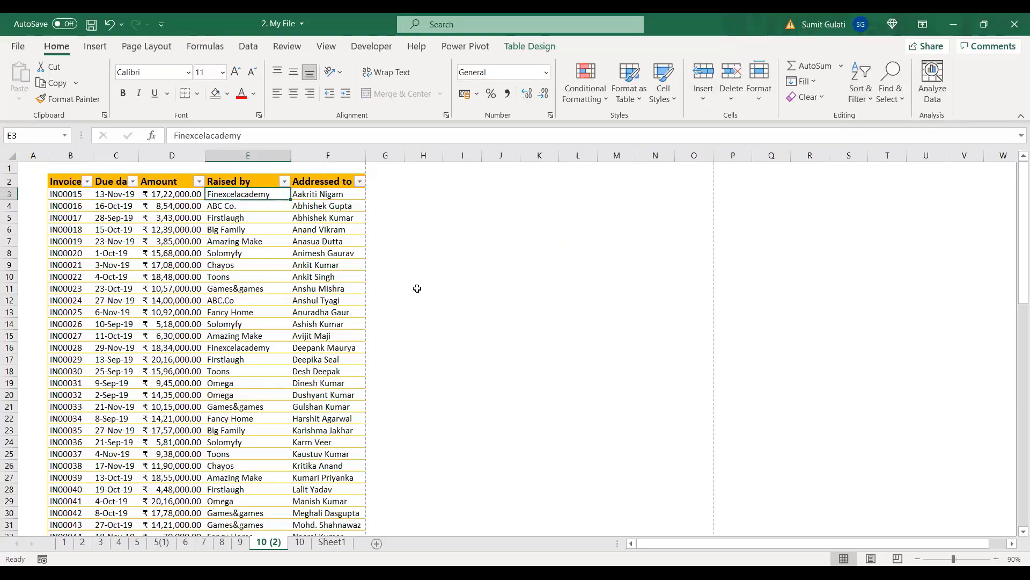
{"action": "key", "text": "ctrl+z"}
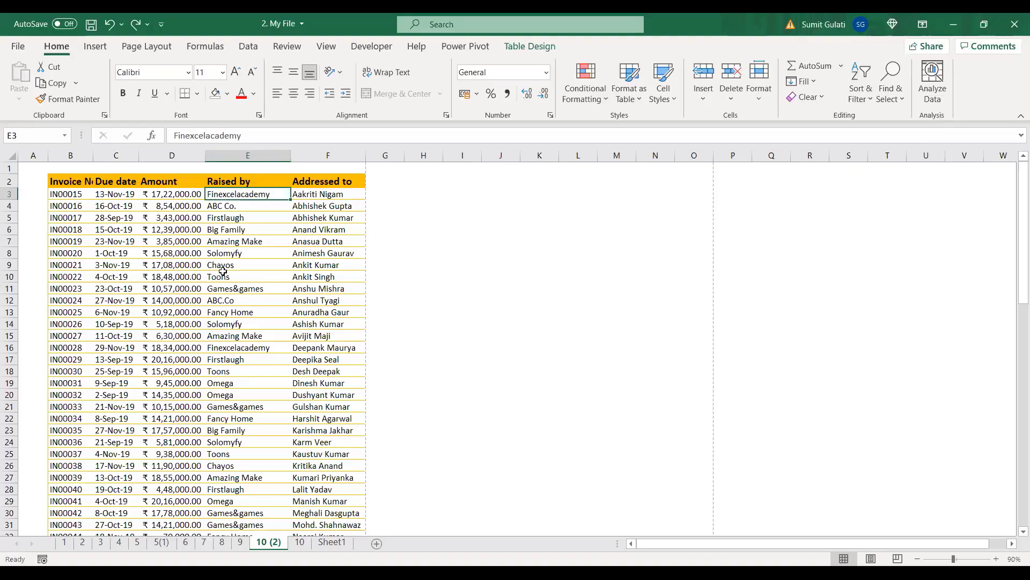
Step: On sheet 10, zoom to 100% and autofit column B to fit Invoice No
{"action": "left_click", "coordinate": [301, 542]}
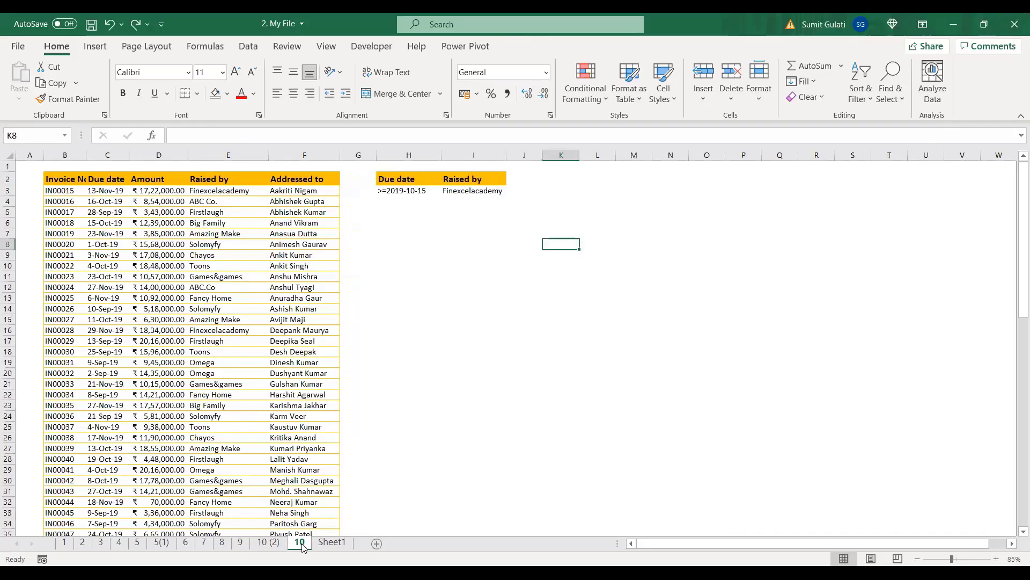
{"action": "left_click", "coordinate": [396, 178]}
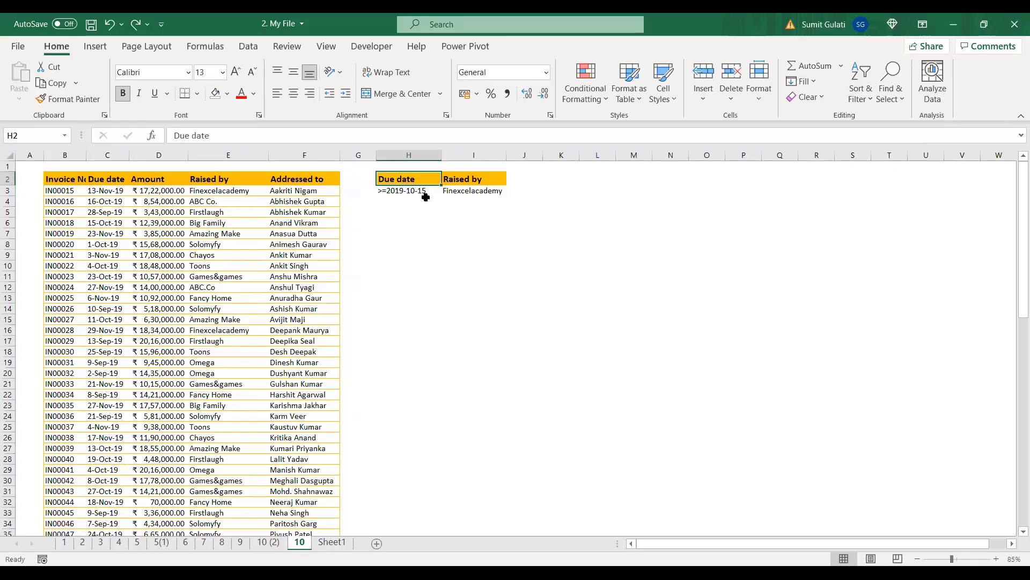
{"action": "left_click", "coordinate": [492, 190]}
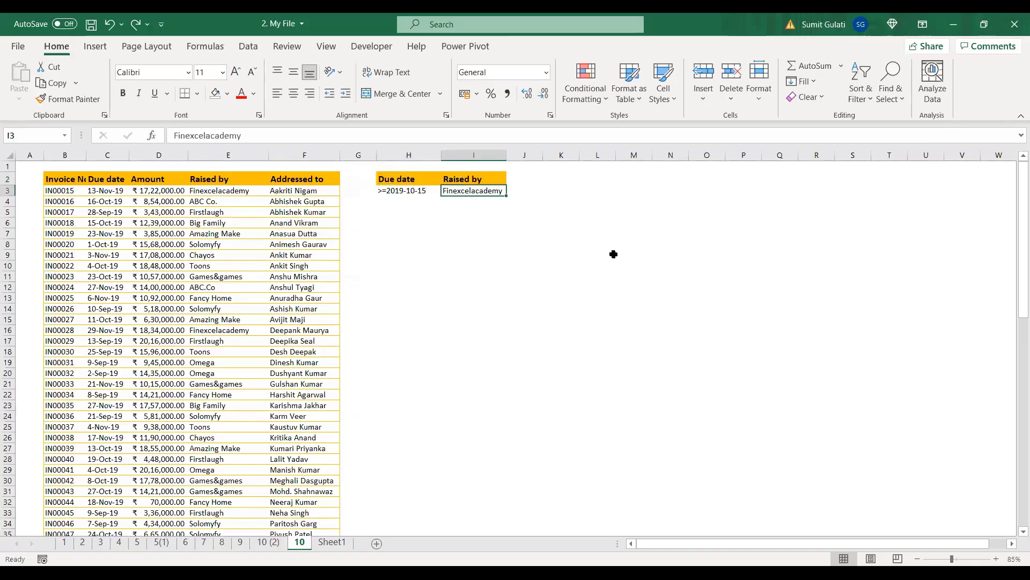
{"action": "left_click", "coordinate": [997, 559]}
{"action": "left_click", "coordinate": [996, 558]}
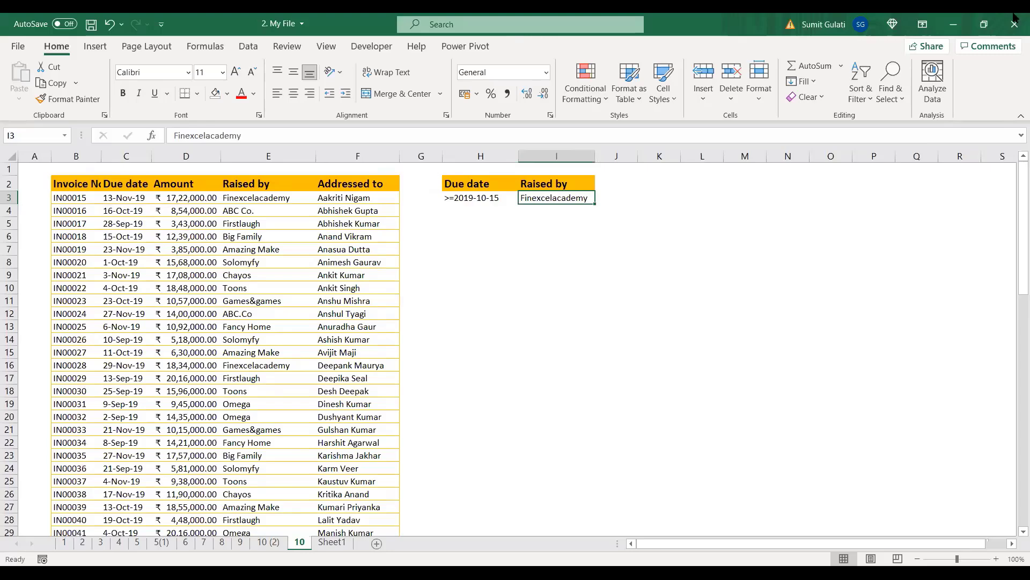
{"action": "double_click", "coordinate": [99, 154]}
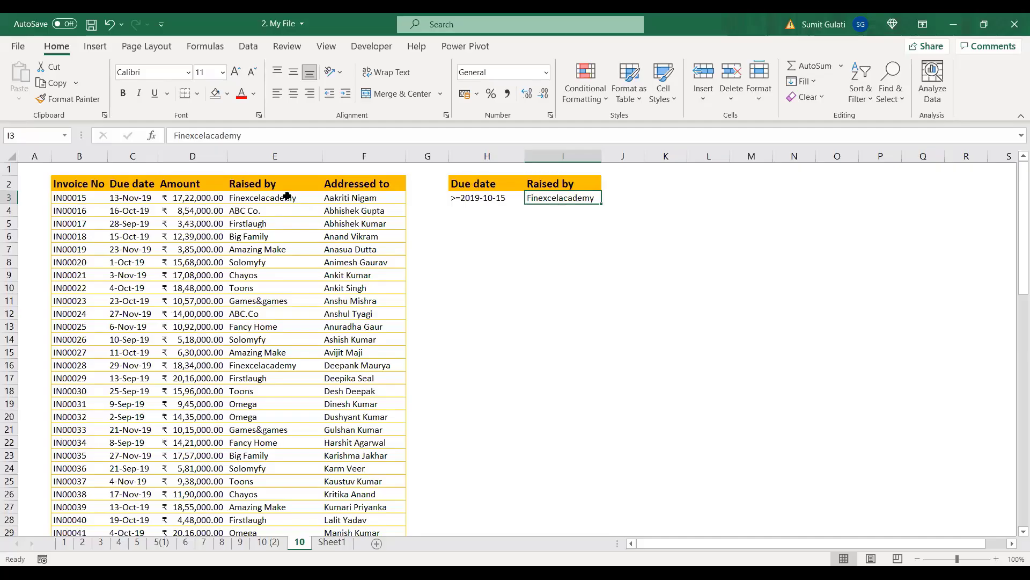
Step: Compare the criteria header in H2 with the table's Due date header in C2
{"action": "left_click", "coordinate": [487, 186]}
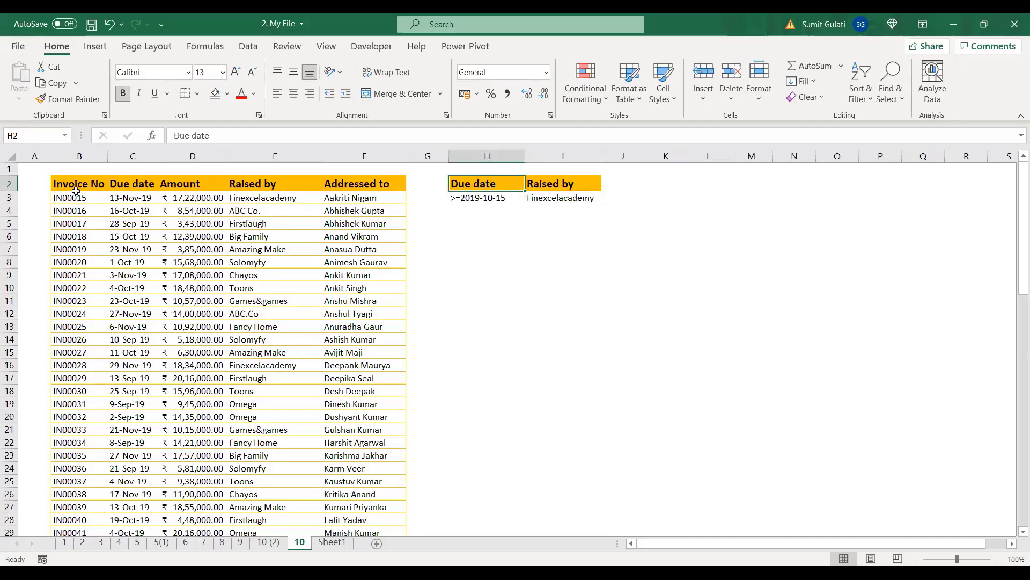
{"action": "left_click", "coordinate": [132, 184]}
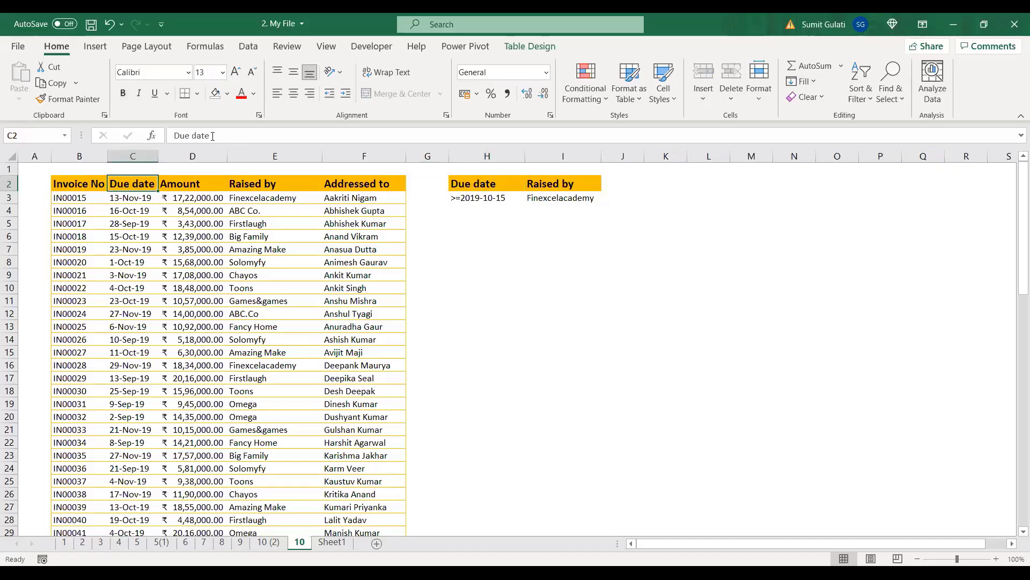
{"action": "left_click", "coordinate": [473, 187]}
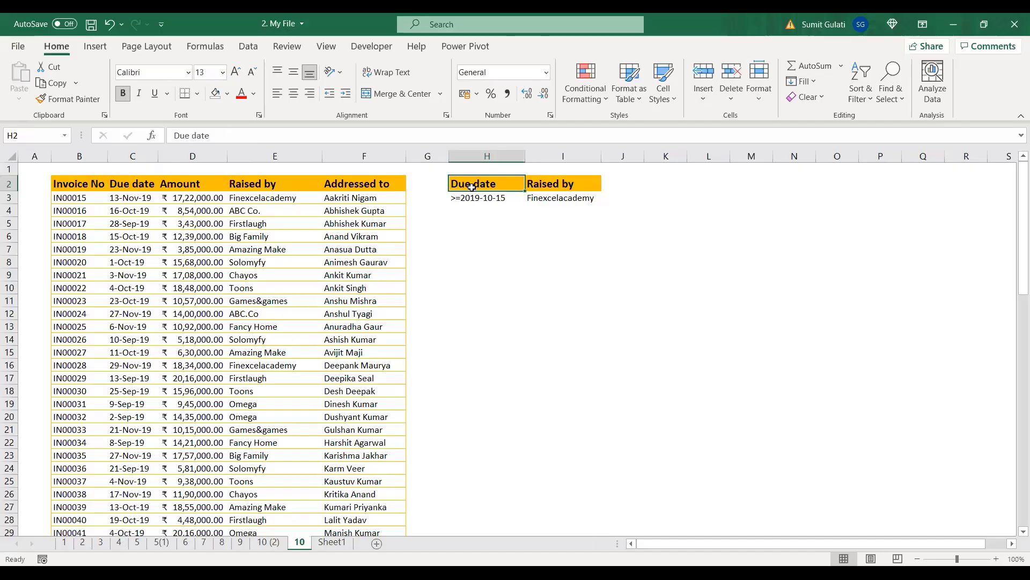
{"action": "left_click", "coordinate": [130, 183]}
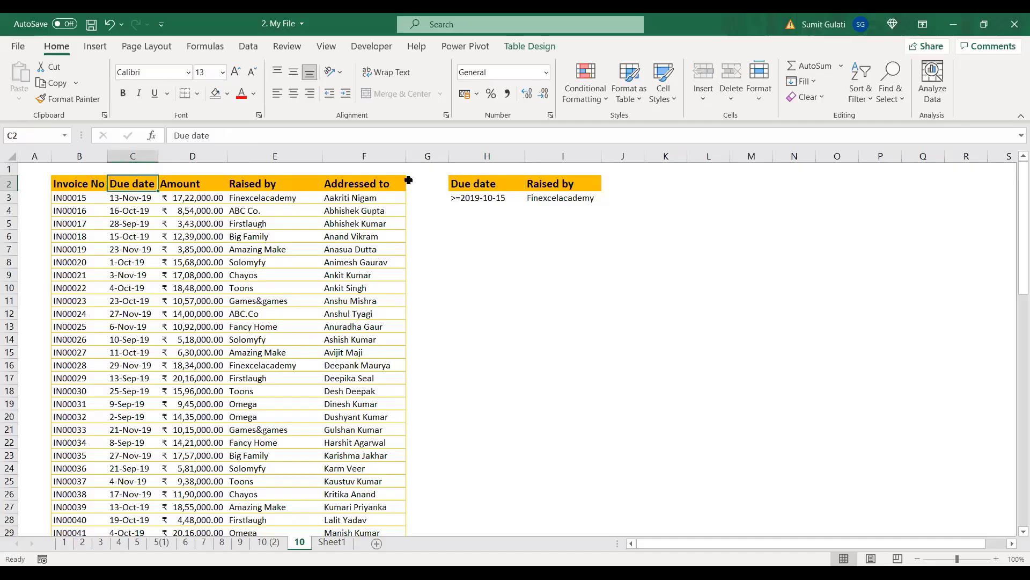
{"action": "left_click", "coordinate": [474, 184]}
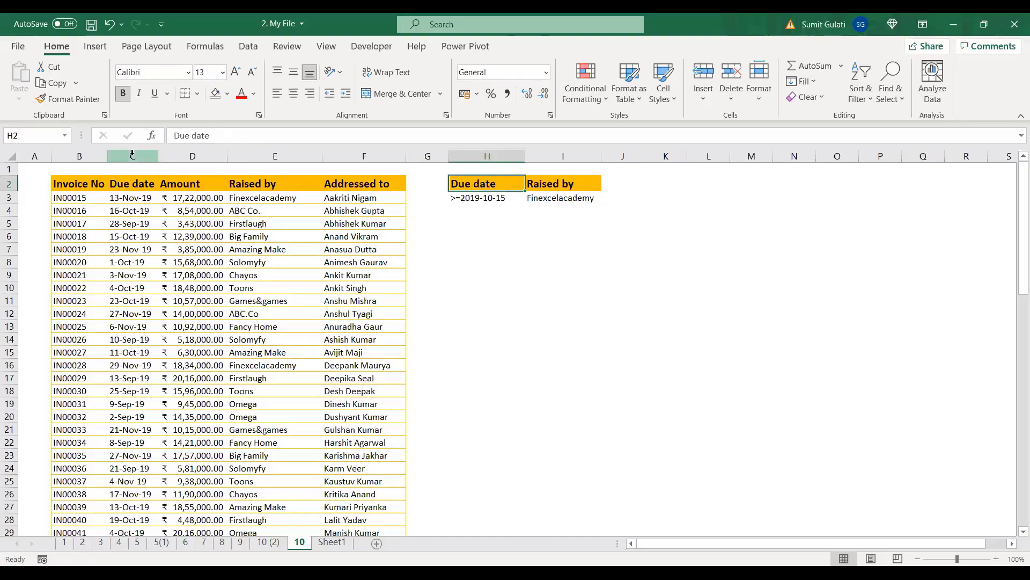
Step: Copy the table's Due date and Raised by header texts into criteria headers H2 and I2
{"action": "left_click", "coordinate": [132, 185]}
{"action": "left_click_drag", "start_coordinate": [213, 135], "coordinate": [176, 135]}
{"action": "key", "text": "ctrl+c"}
{"action": "key", "text": "Escape"}
{"action": "left_click", "coordinate": [475, 184]}
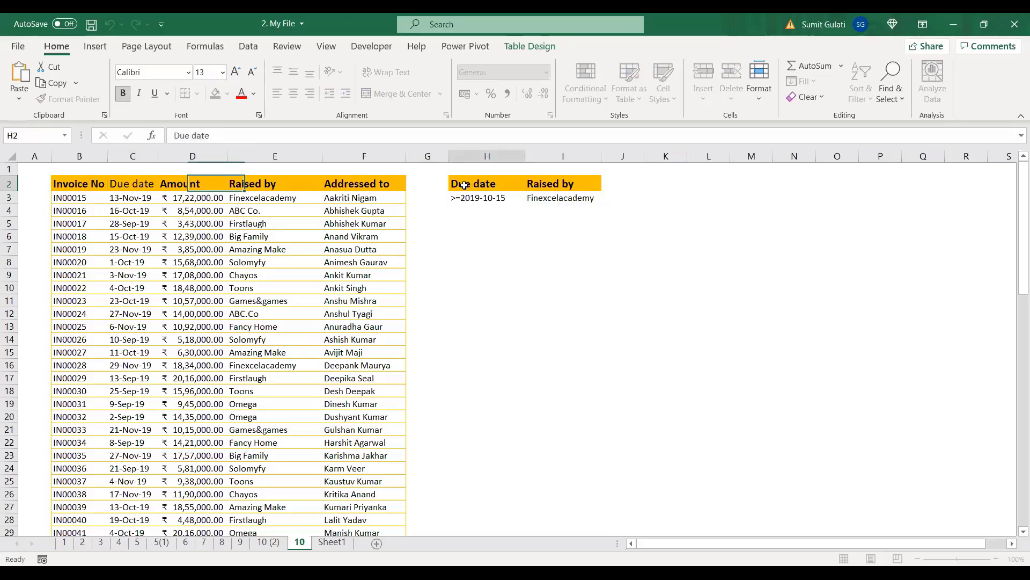
{"action": "key", "text": "ctrl+v"}
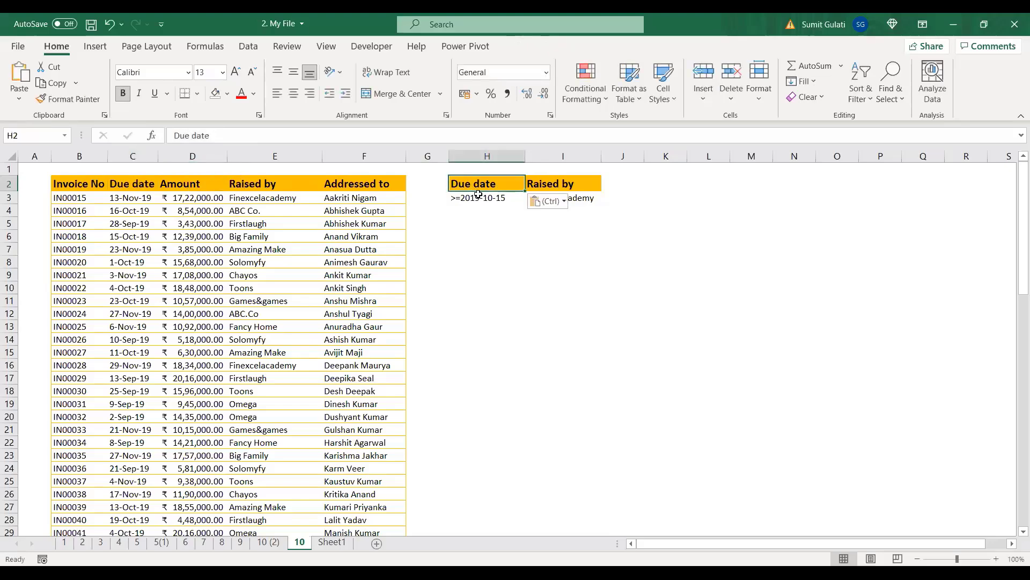
{"action": "left_click", "coordinate": [569, 184]}
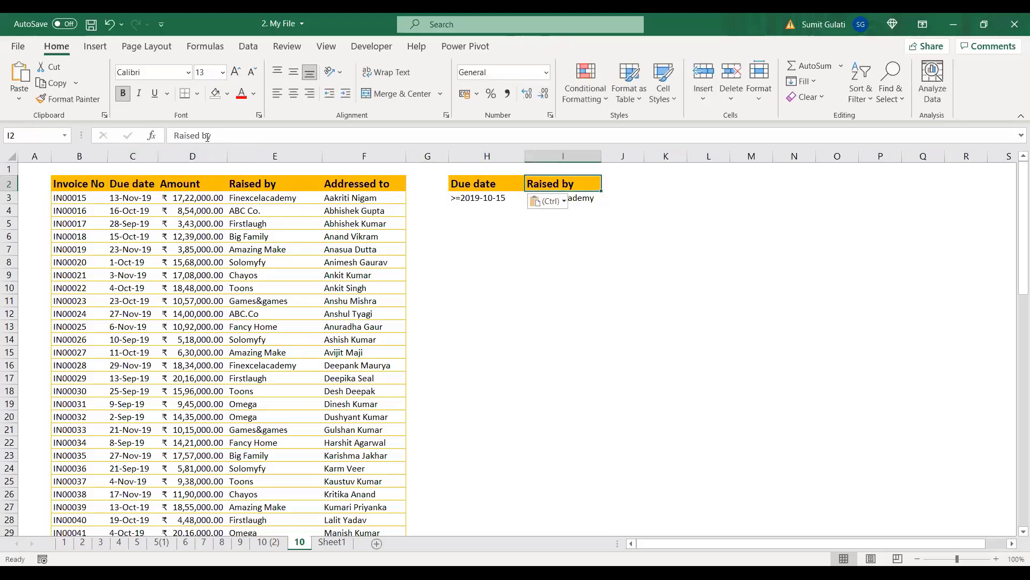
{"action": "left_click_drag", "start_coordinate": [212, 136], "coordinate": [174, 136]}
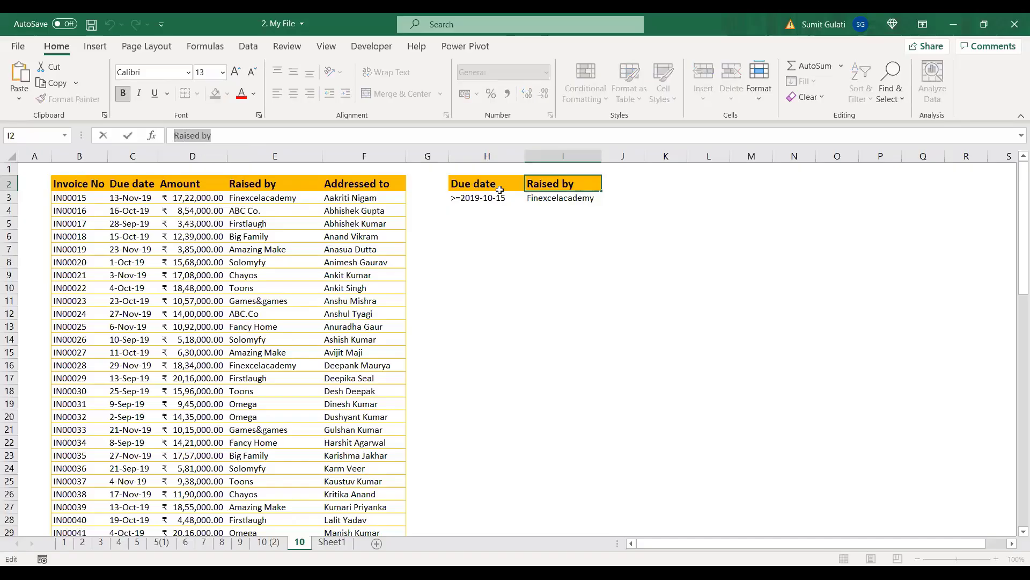
{"action": "left_click", "coordinate": [549, 238]}
{"action": "left_click", "coordinate": [551, 186]}
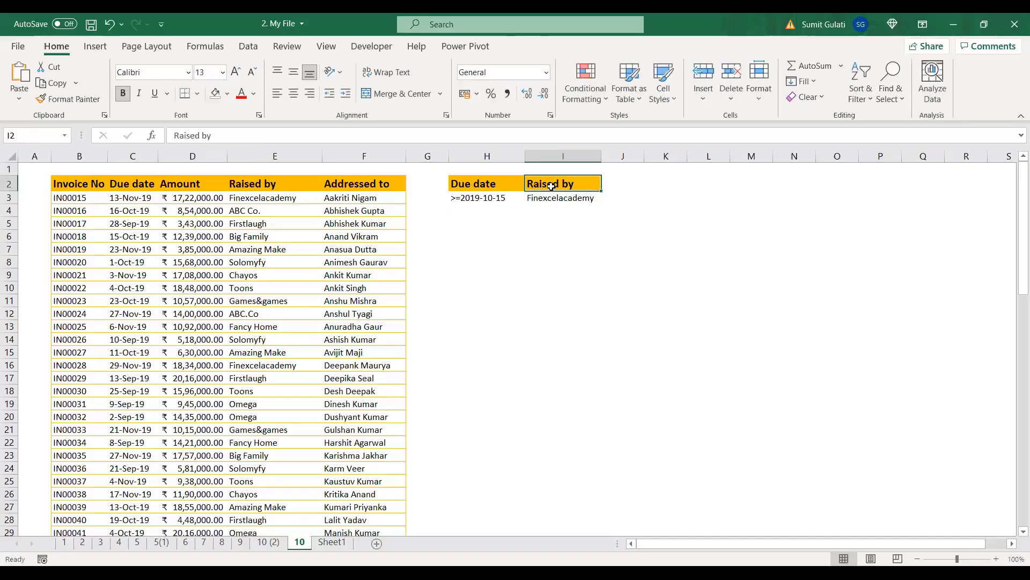
{"action": "key", "text": "ctrl+v"}
Step: Copy Finexcelacademy from E3 into criterion cell I3
{"action": "left_click", "coordinate": [472, 200]}
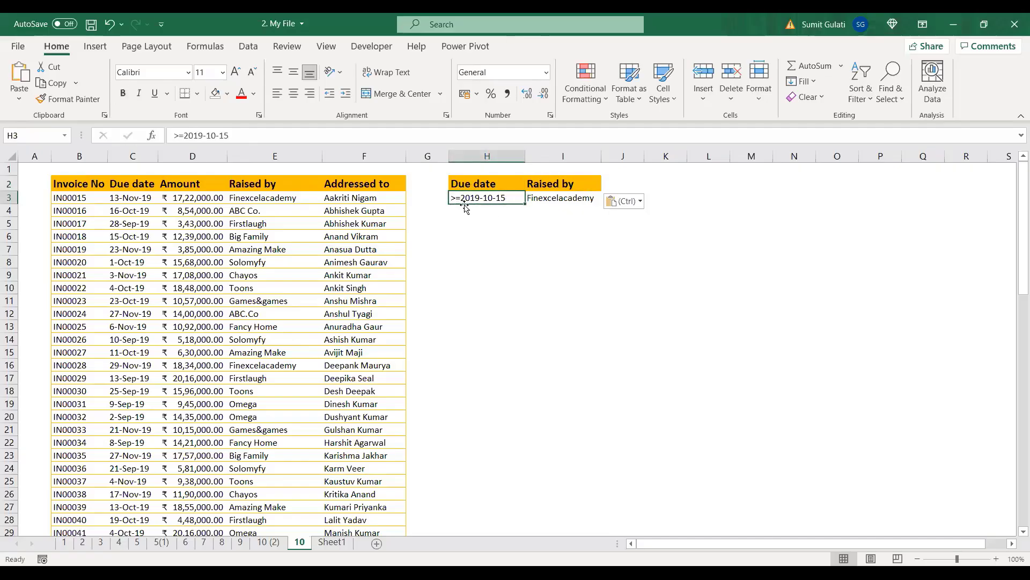
{"action": "left_click", "coordinate": [542, 198]}
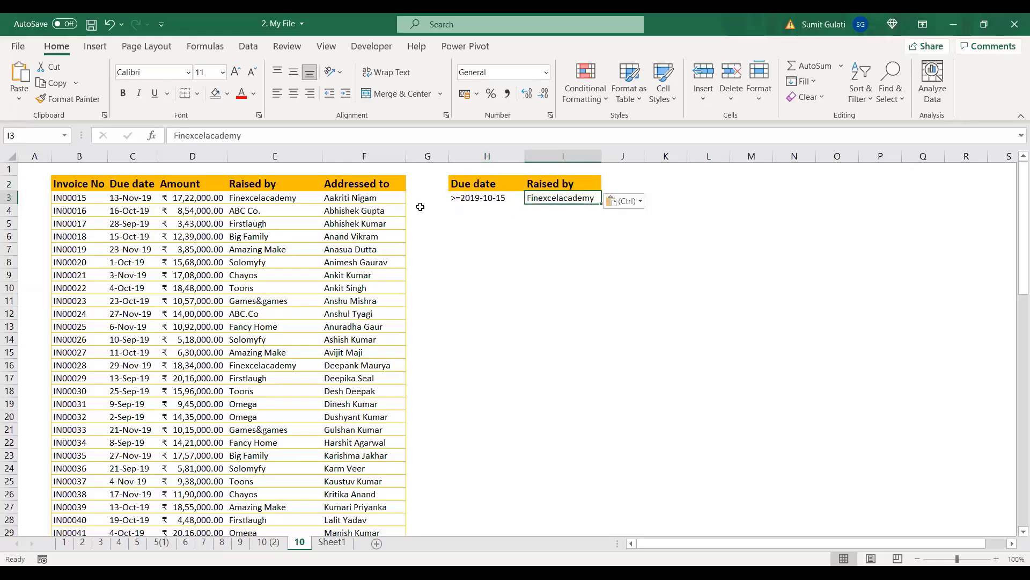
{"action": "left_click", "coordinate": [287, 197]}
{"action": "left_click_drag", "start_coordinate": [242, 135], "coordinate": [173, 139]}
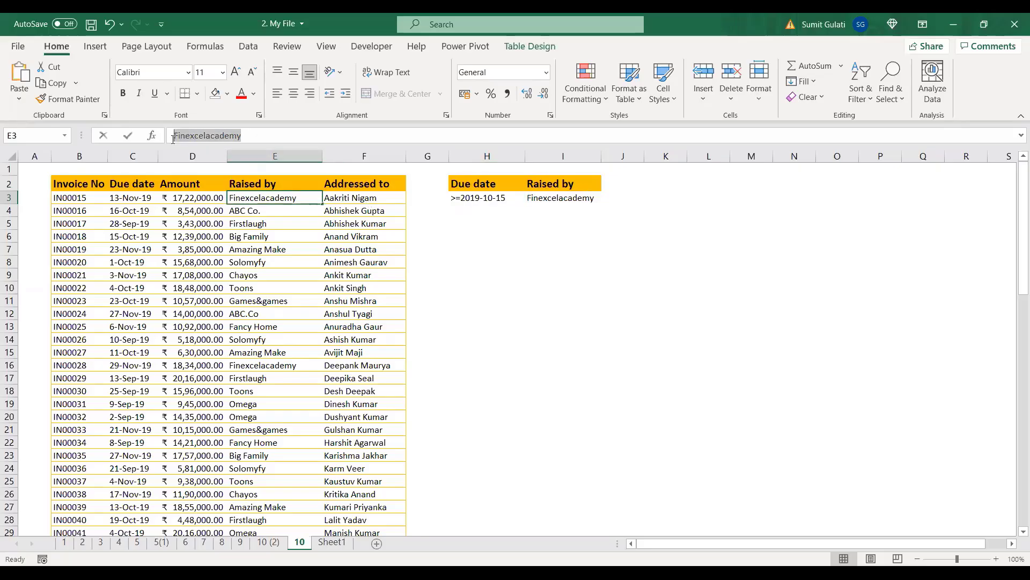
{"action": "key", "text": "ctrl+c"}
{"action": "left_click", "coordinate": [544, 198]}
{"action": "key", "text": "ctrl+v"}
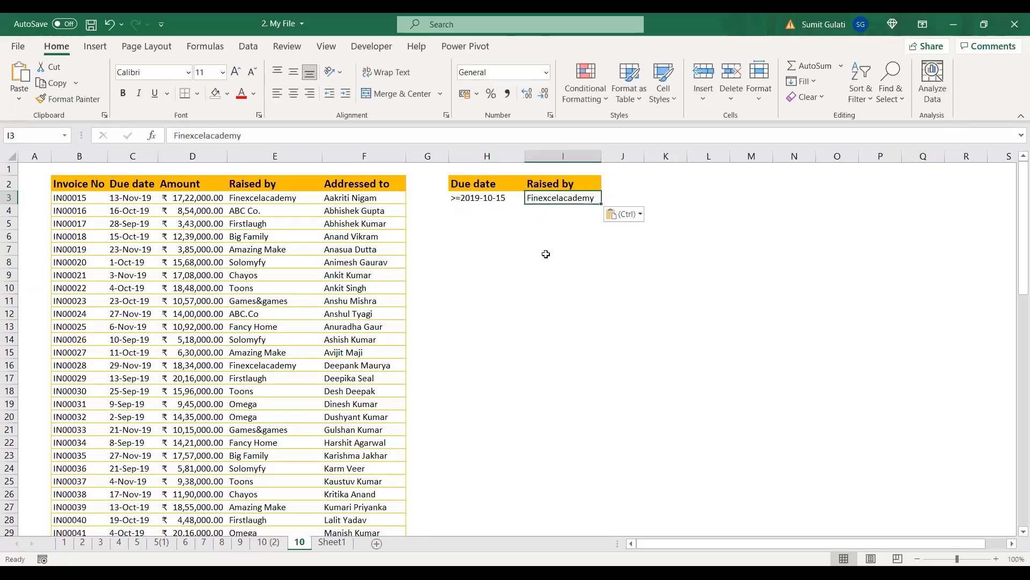
Step: Review the completed criteria range H2:I3
{"action": "left_click", "coordinate": [547, 271]}
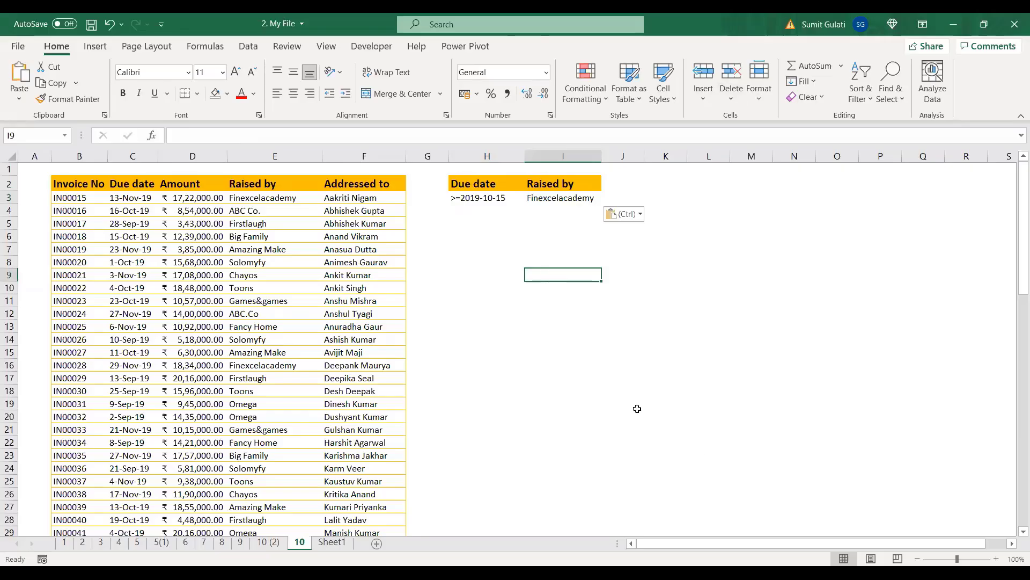
{"action": "left_click", "coordinate": [472, 183]}
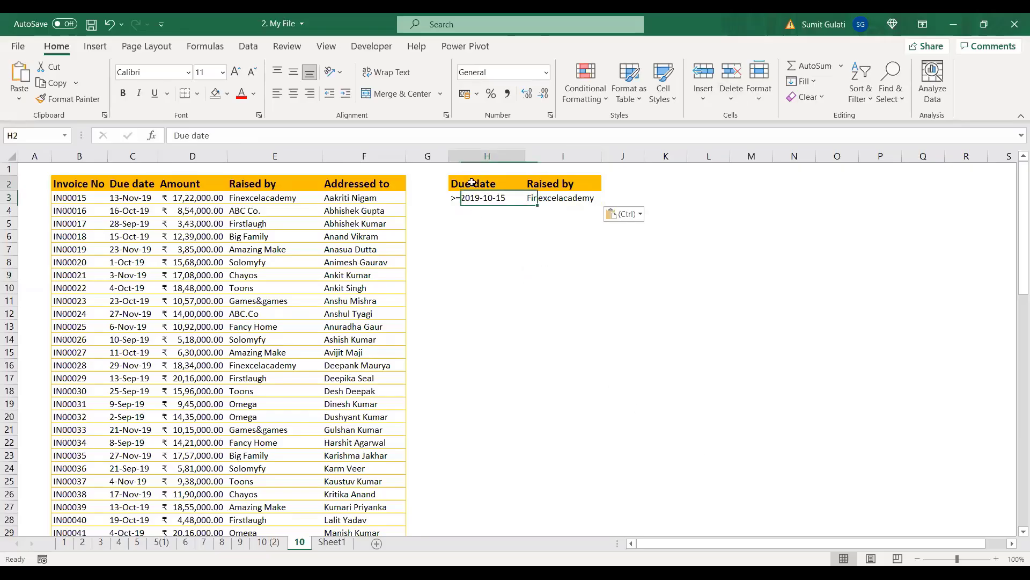
{"action": "mouse_move", "coordinate": [472, 183]}
{"action": "left_mouse_down"}
{"action": "mouse_move", "coordinate": [479, 198]}
{"action": "mouse_move", "coordinate": [534, 197]}
{"action": "left_mouse_up"}
{"action": "left_click", "coordinate": [489, 250]}
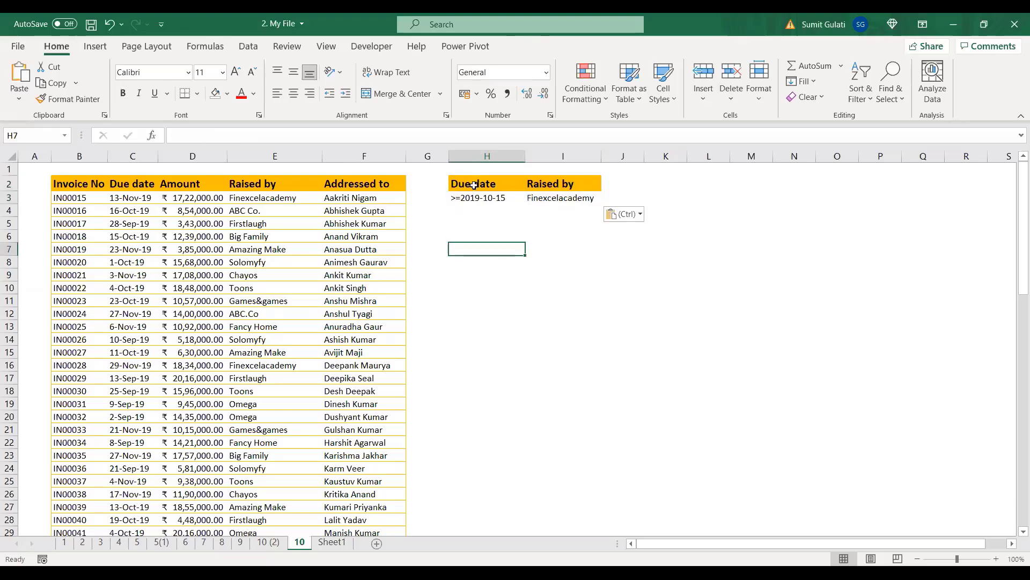
{"action": "left_click", "coordinate": [474, 185]}
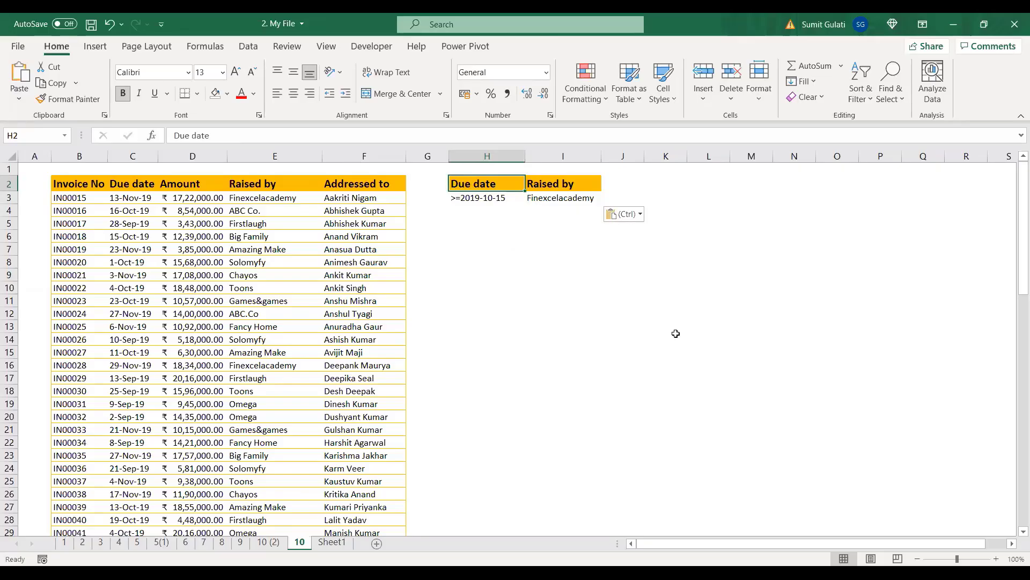
Step: Compare the table's Due date and Raised by headers with the criteria cells Finexcelacademy and >=2019-10-15
{"action": "key", "text": "alt+Tab"}
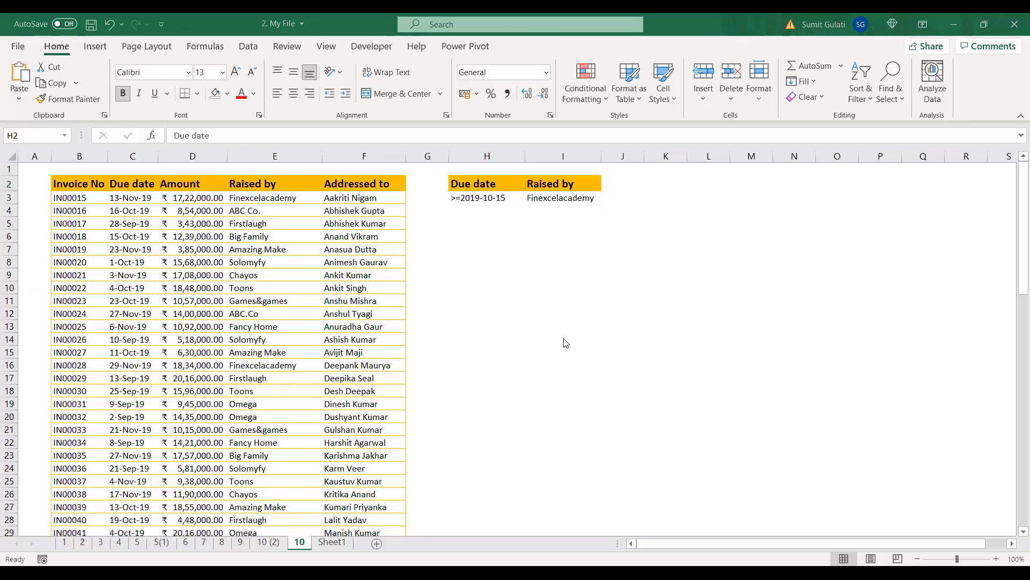
{"action": "key", "text": "alt+Tab"}
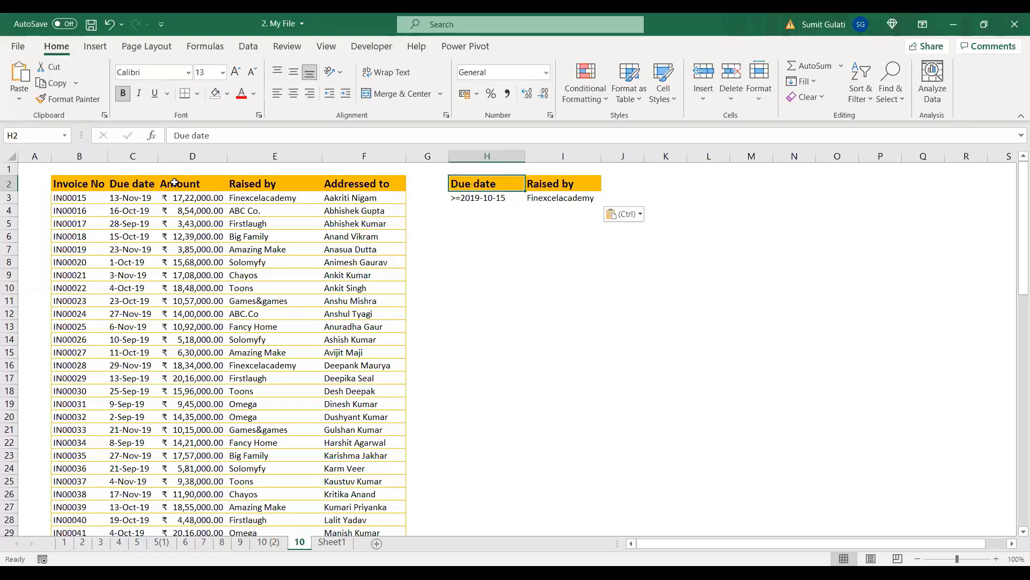
{"action": "left_click", "coordinate": [123, 186]}
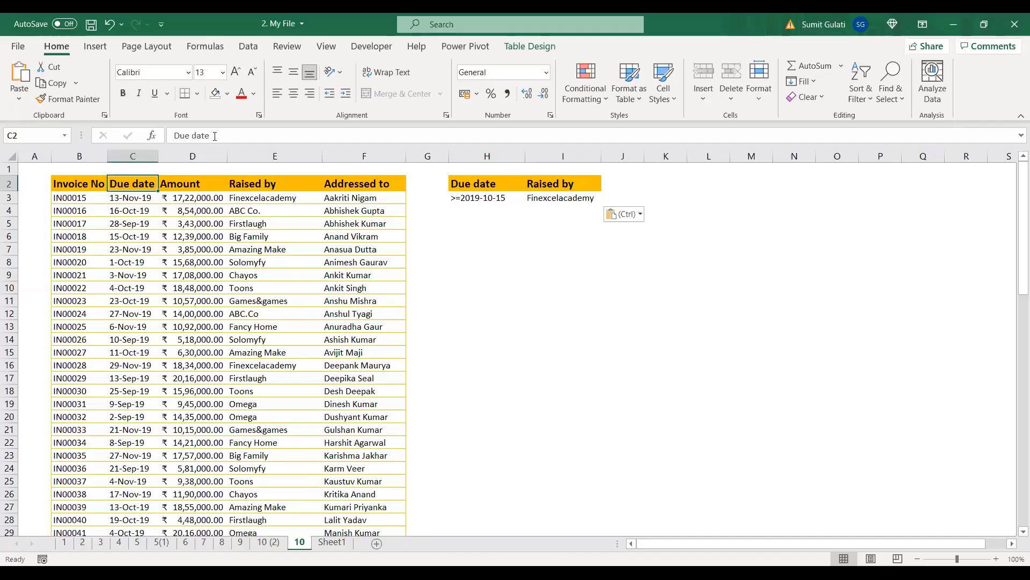
{"action": "left_click_drag", "start_coordinate": [164, 136], "coordinate": [210, 136]}
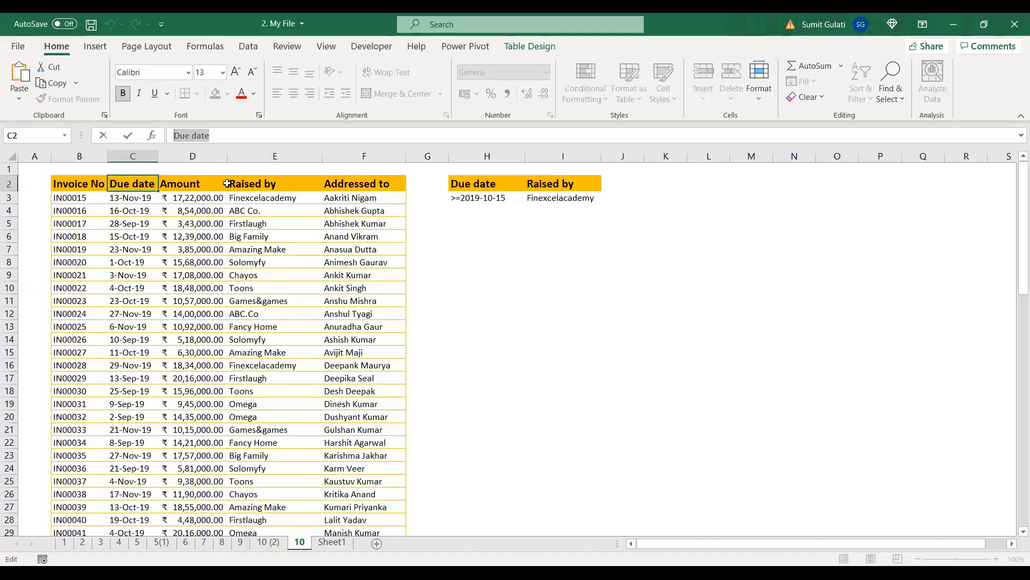
{"action": "left_click", "coordinate": [496, 183]}
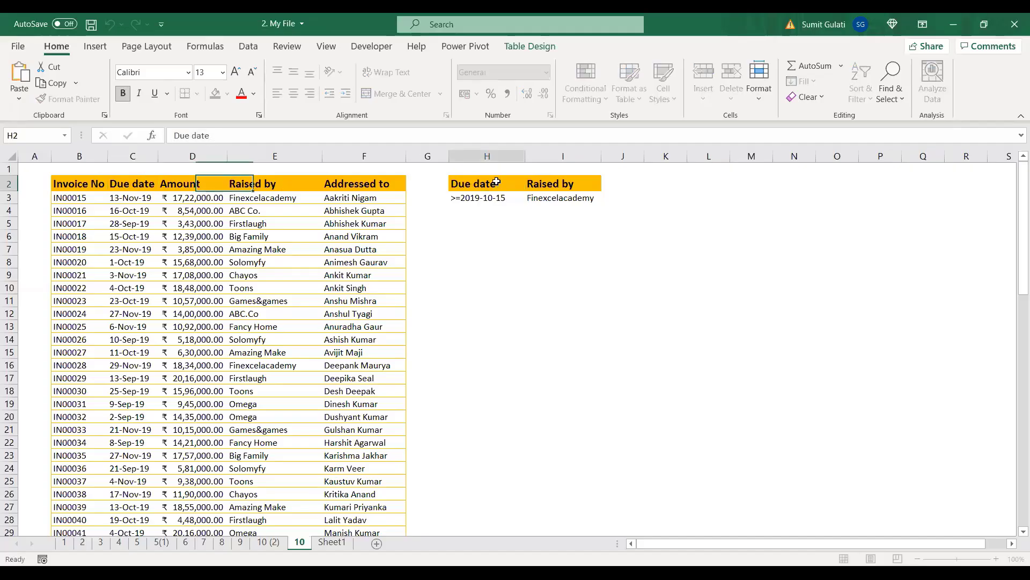
{"action": "left_click", "coordinate": [568, 180]}
{"action": "left_click", "coordinate": [483, 182]}
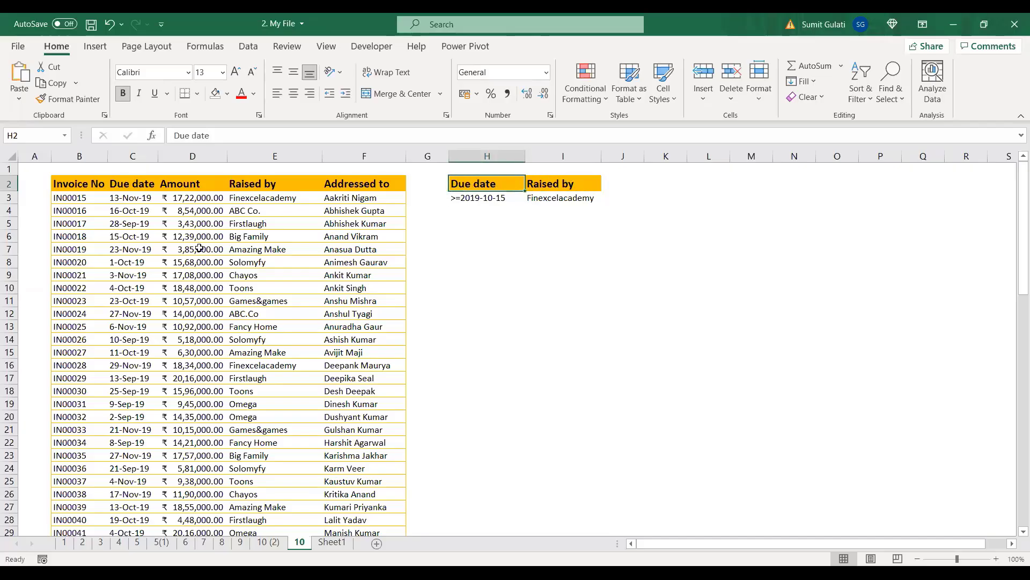
{"action": "left_click", "coordinate": [569, 197]}
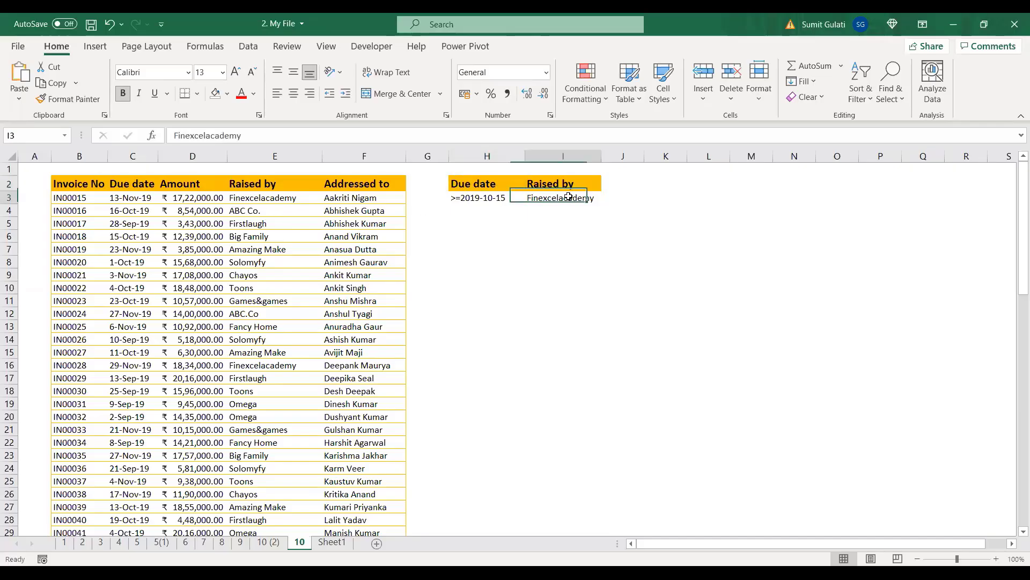
{"action": "left_click", "coordinate": [484, 198]}
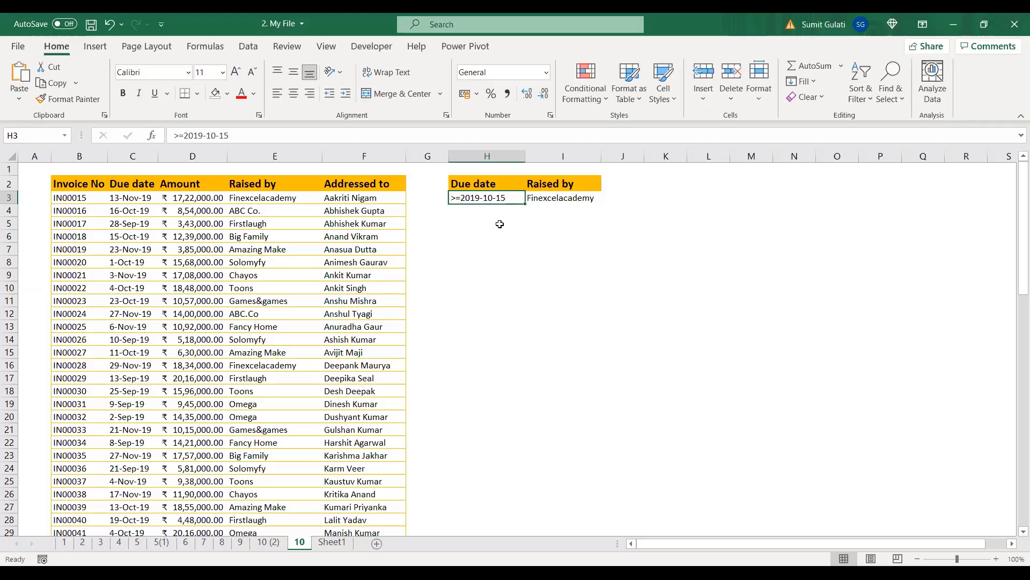
Step: Review the criteria range H2:I3 once more, then move to the empty Sheet1
{"action": "left_click", "coordinate": [490, 184]}
{"action": "left_click", "coordinate": [567, 184]}
{"action": "left_click", "coordinate": [488, 196]}
{"action": "left_click", "coordinate": [538, 198]}
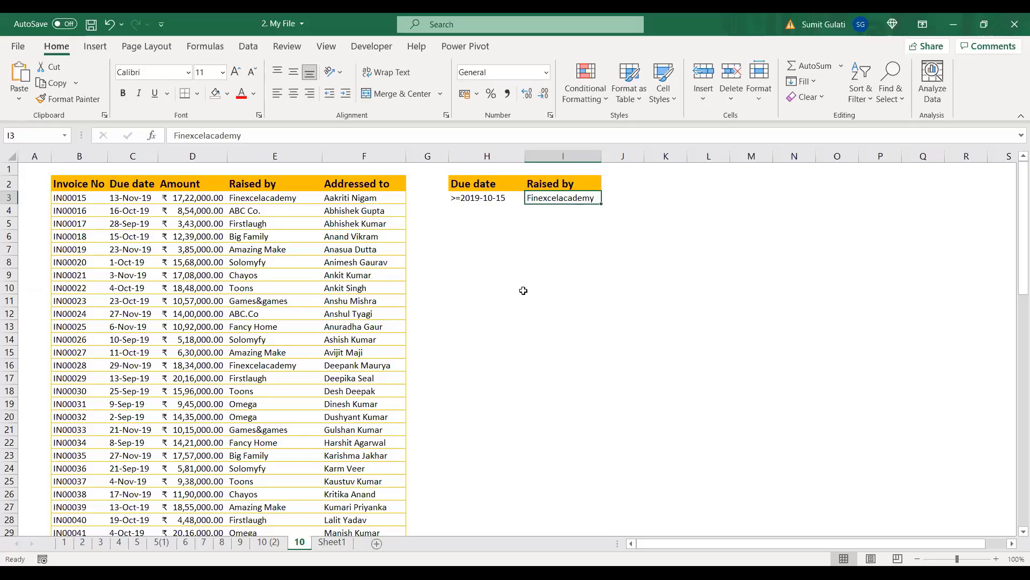
{"action": "left_click", "coordinate": [333, 543]}
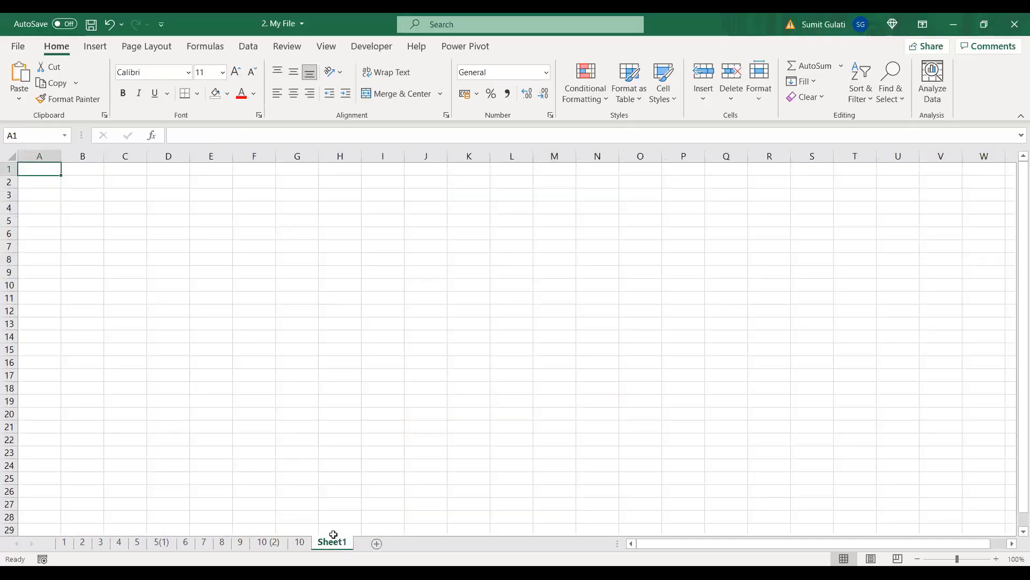
Step: Widen column A on the empty Sheet1
{"action": "left_click", "coordinate": [294, 543]}
{"action": "left_click", "coordinate": [332, 543]}
{"action": "left_click_drag", "start_coordinate": [59, 154], "coordinate": [77, 161]}
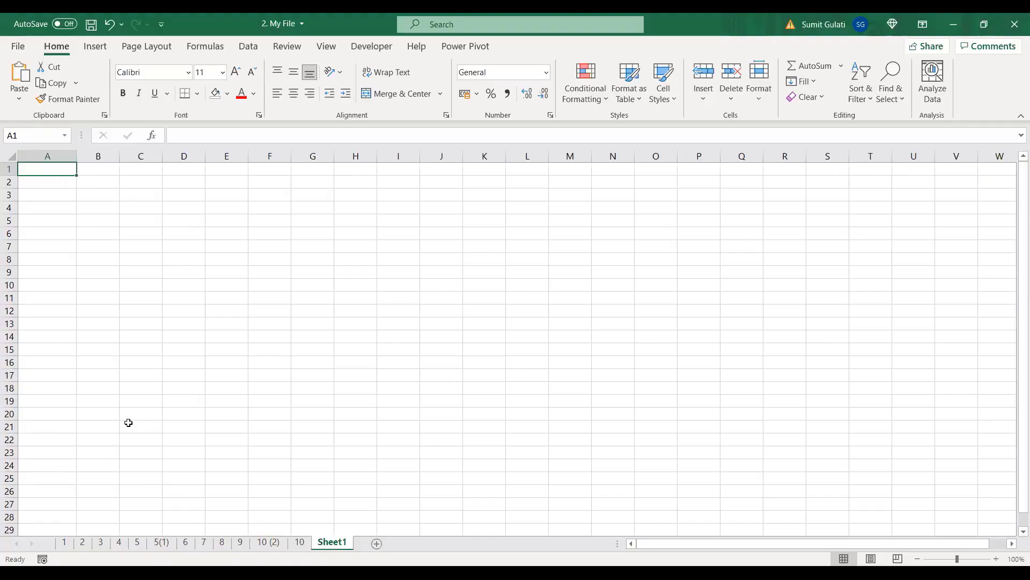
Step: Open the Advanced Filter dialog from the Data tab
{"action": "left_click", "coordinate": [204, 49]}
{"action": "left_click", "coordinate": [239, 47]}
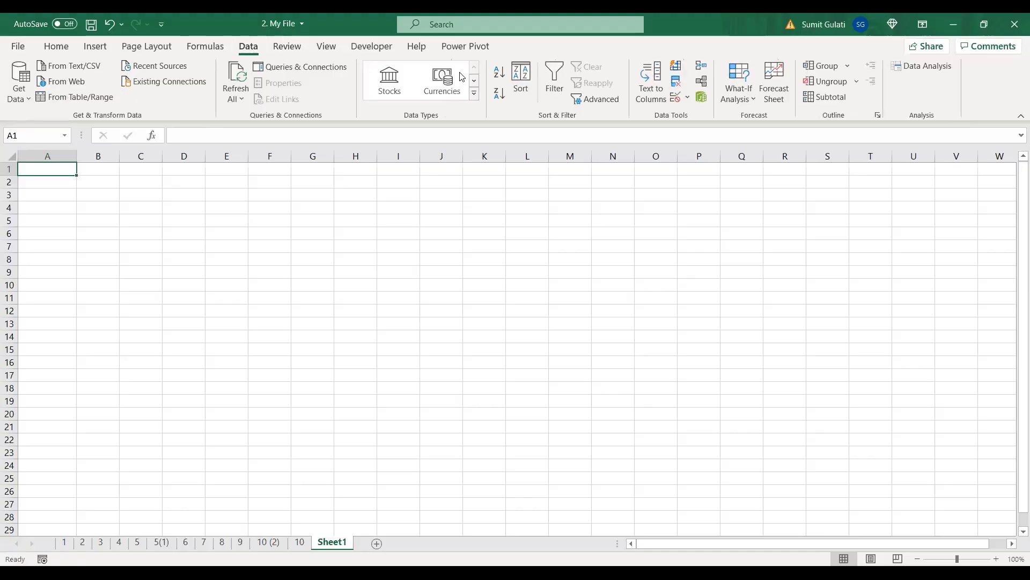
{"action": "left_click", "coordinate": [608, 103]}
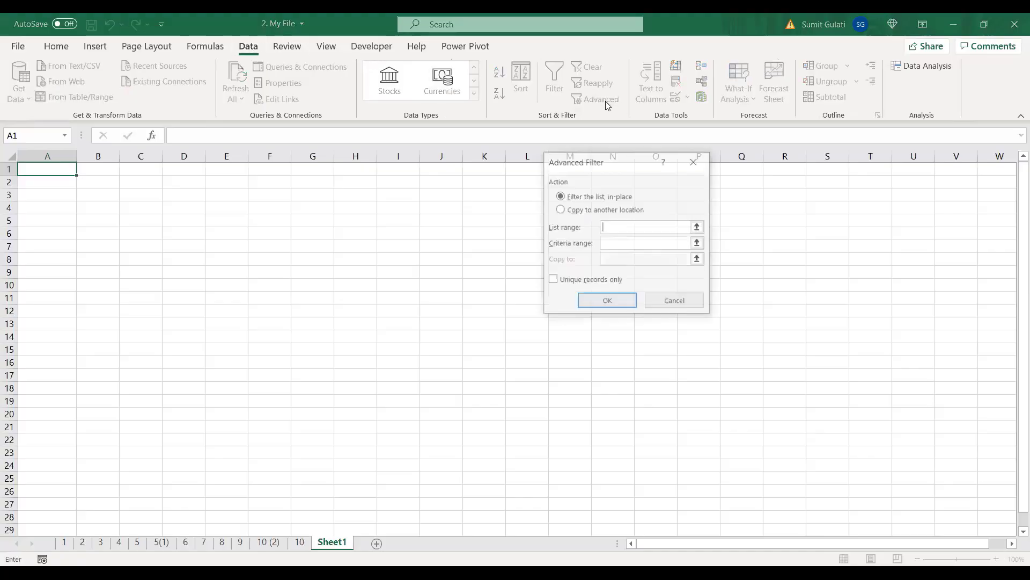
Step: Choose Copy to another location and set the list range to the whole invoices table on sheet 10
{"action": "left_click", "coordinate": [560, 210]}
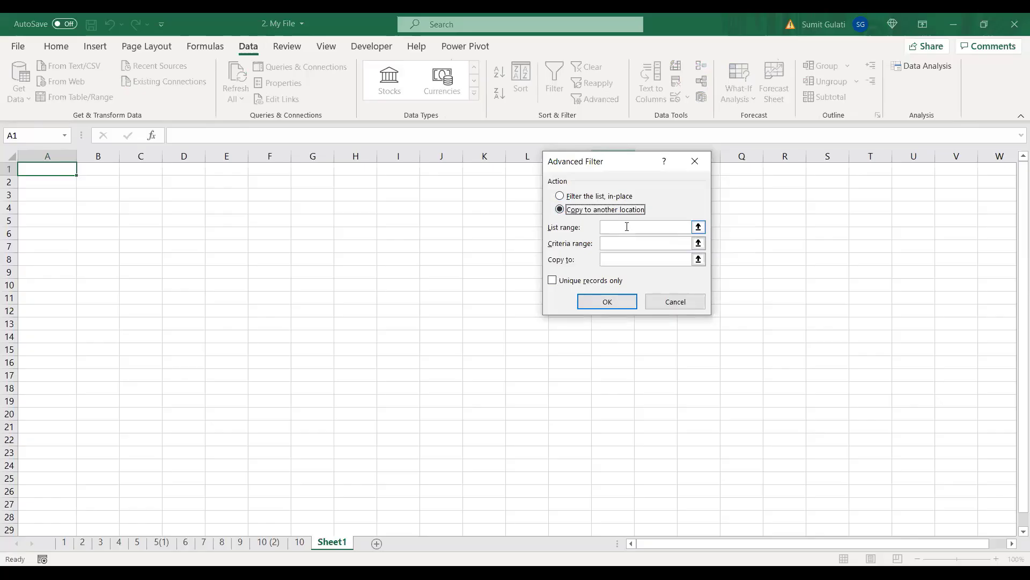
{"action": "left_click", "coordinate": [627, 226]}
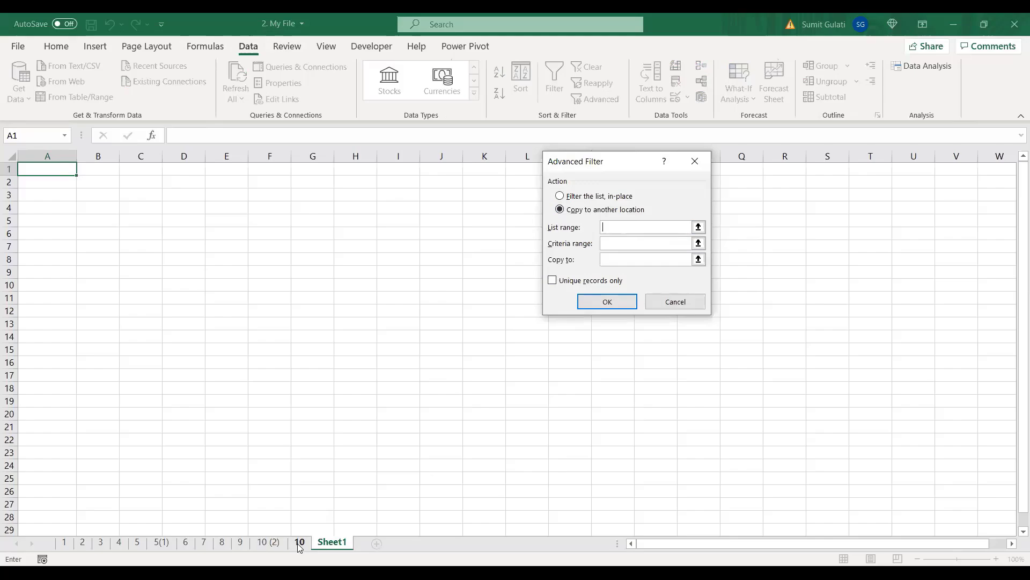
{"action": "left_click", "coordinate": [280, 543]}
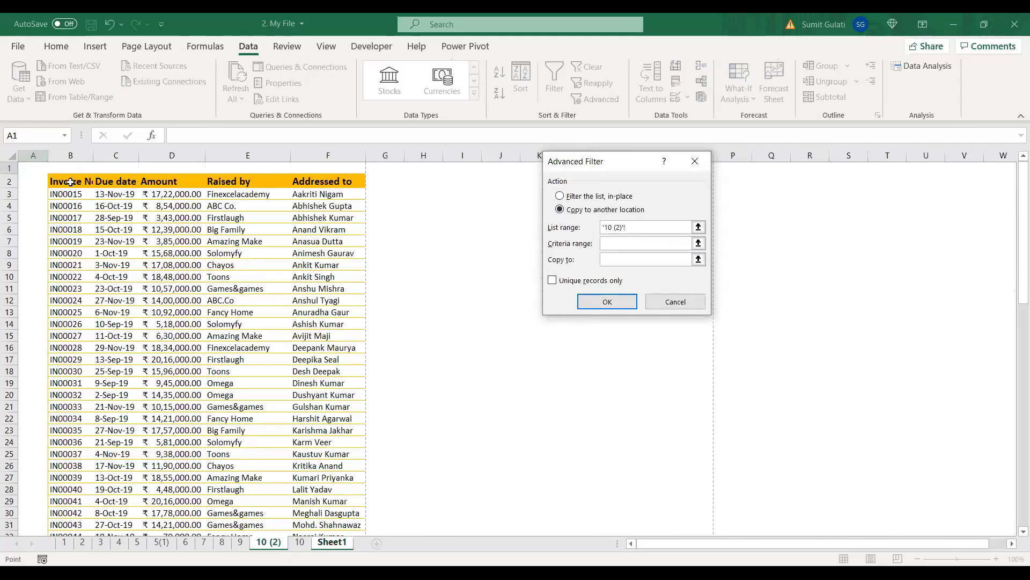
{"action": "left_click", "coordinate": [70, 182]}
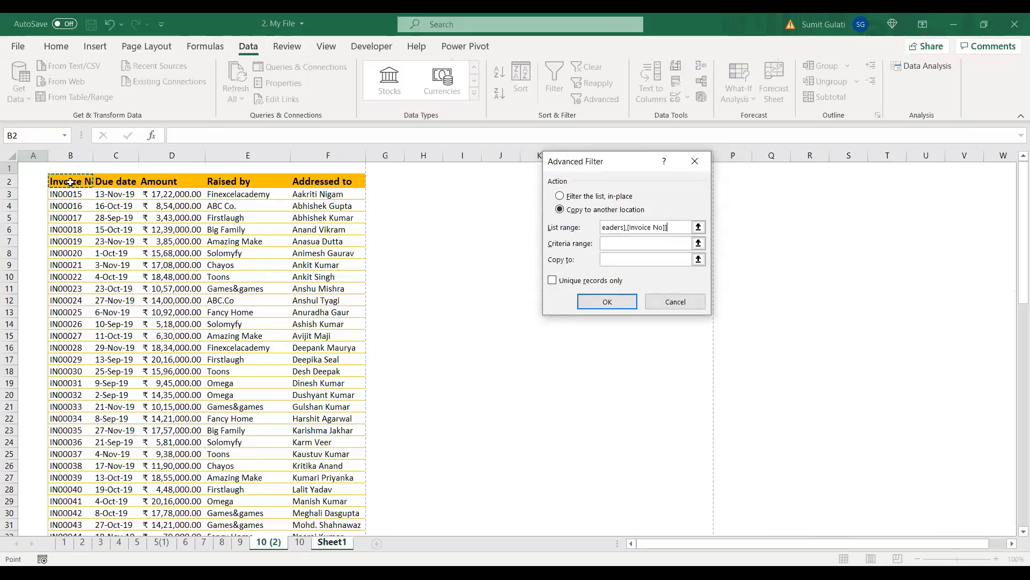
{"action": "key", "text": "ctrl+shift+Right"}
{"action": "key", "text": "ctrl+shift+Down"}
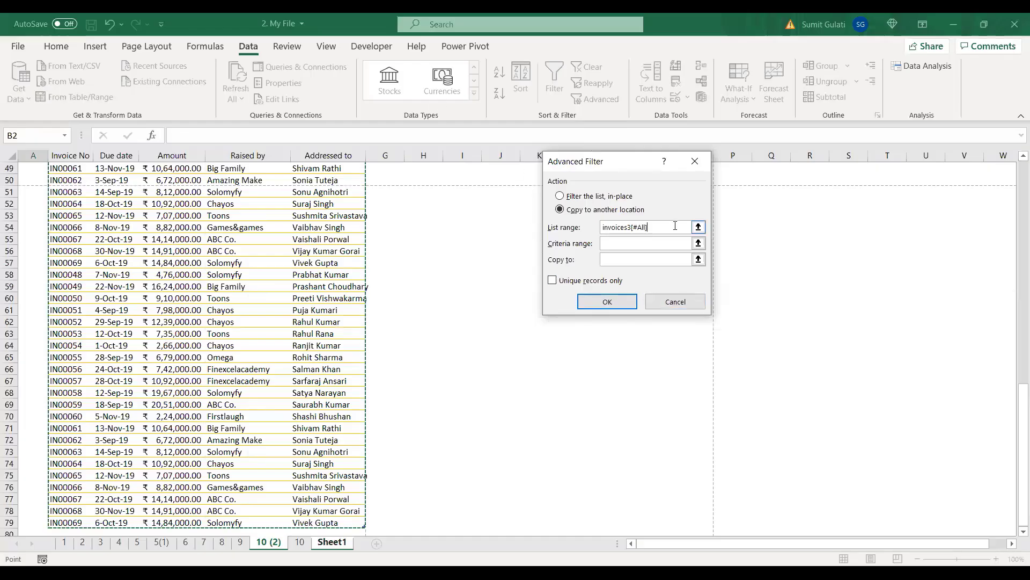
{"action": "left_click_drag", "start_coordinate": [649, 227], "coordinate": [602, 227]}
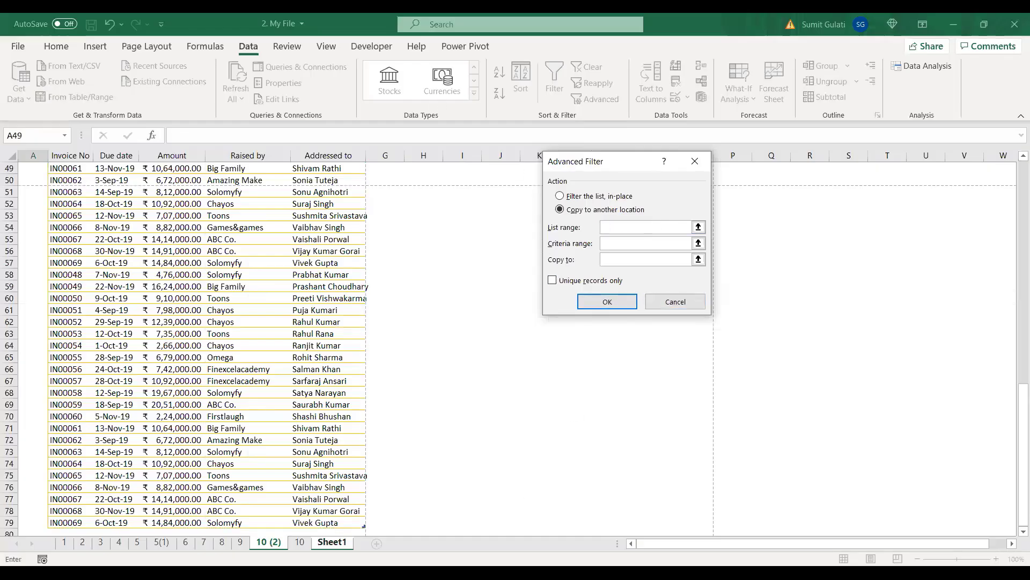
{"action": "left_click", "coordinate": [301, 542]}
{"action": "left_click", "coordinate": [72, 183]}
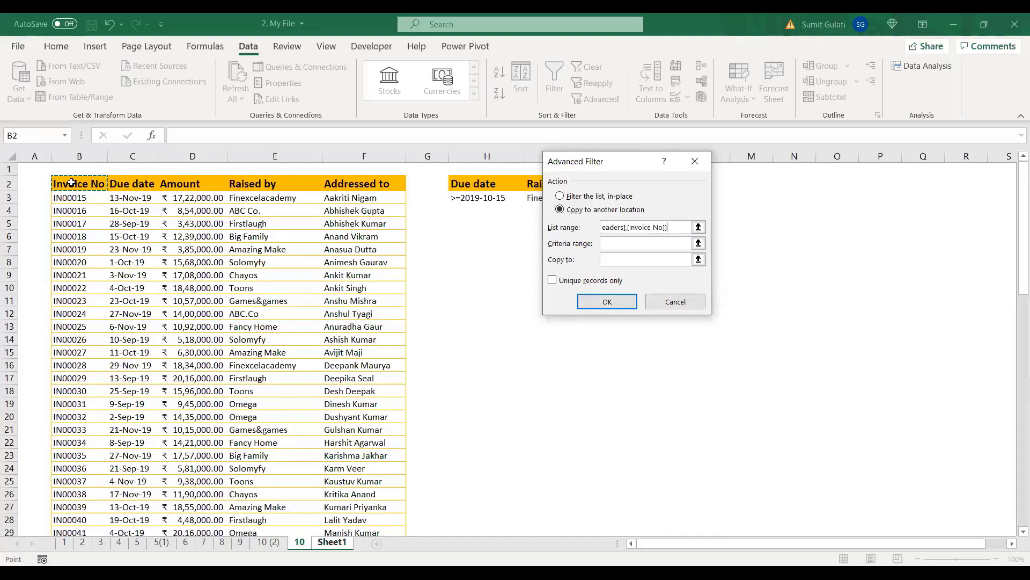
{"action": "key", "text": "ctrl+shift+Right"}
{"action": "key", "text": "ctrl+shift+Down"}
Step: Set the criteria range to '10'!$H$2:$I$3
{"action": "left_click", "coordinate": [623, 245]}
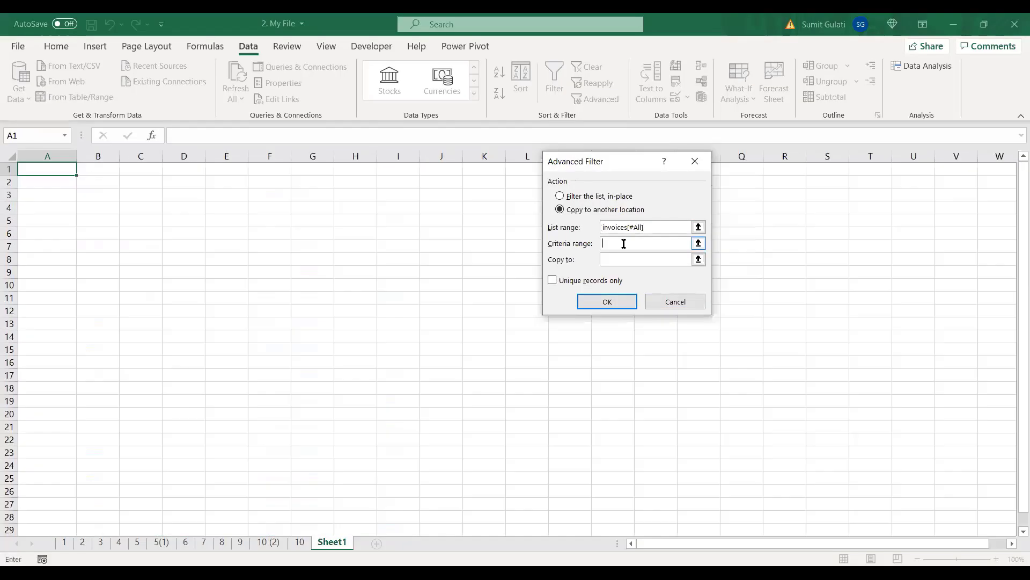
{"action": "left_click", "coordinate": [300, 542]}
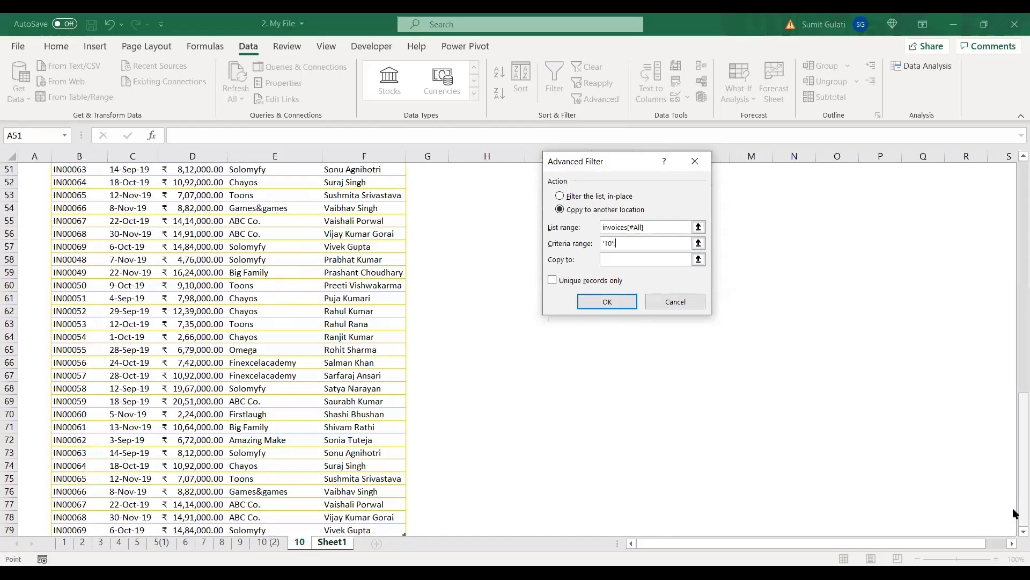
{"action": "scroll", "coordinate": [1014, 512], "scroll_direction": "up", "scroll_amount": 17}
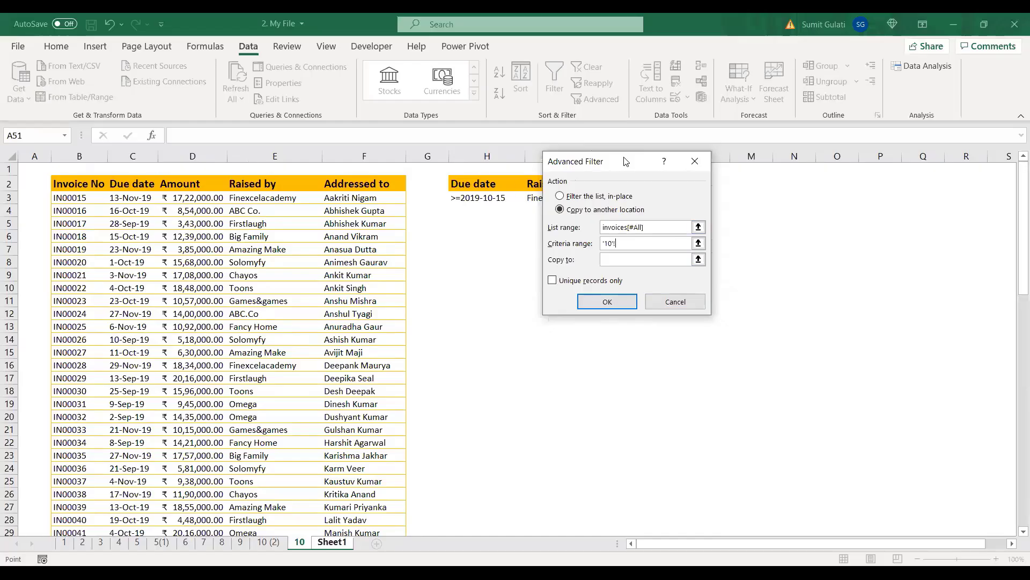
{"action": "left_click_drag", "start_coordinate": [625, 161], "coordinate": [737, 151]}
{"action": "left_click", "coordinate": [471, 183]}
{"action": "left_click_drag", "start_coordinate": [472, 183], "coordinate": [533, 197]}
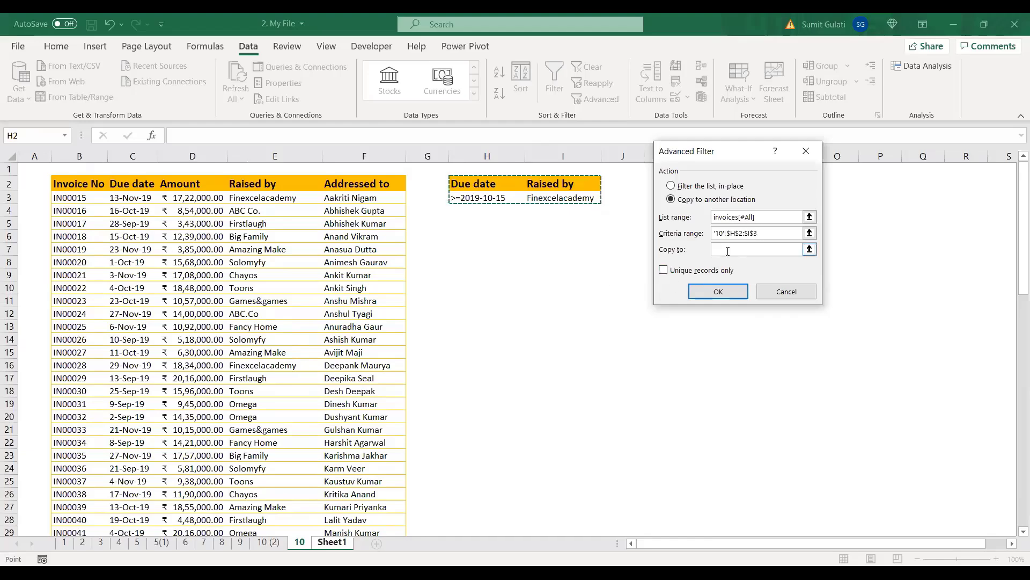
Step: Set Copy to Sheet1!$A$1 and run the filter
{"action": "left_click", "coordinate": [331, 542]}
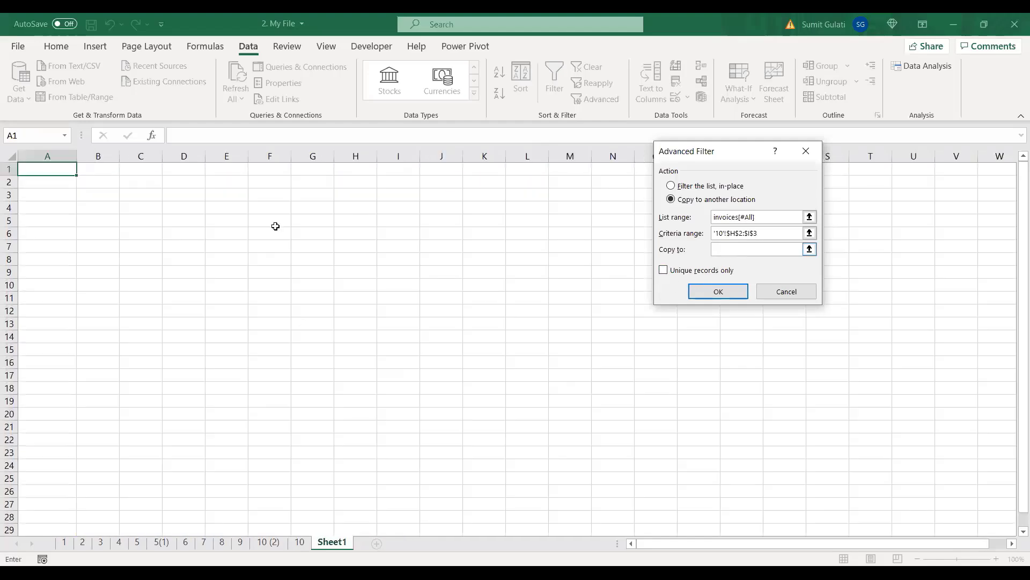
{"action": "left_click", "coordinate": [53, 167]}
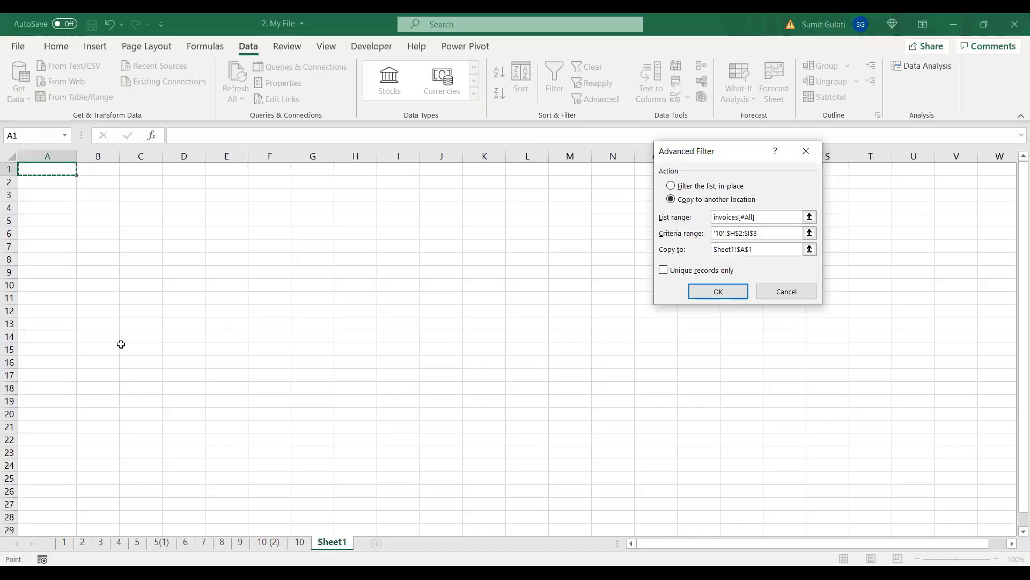
{"action": "left_click", "coordinate": [719, 291]}
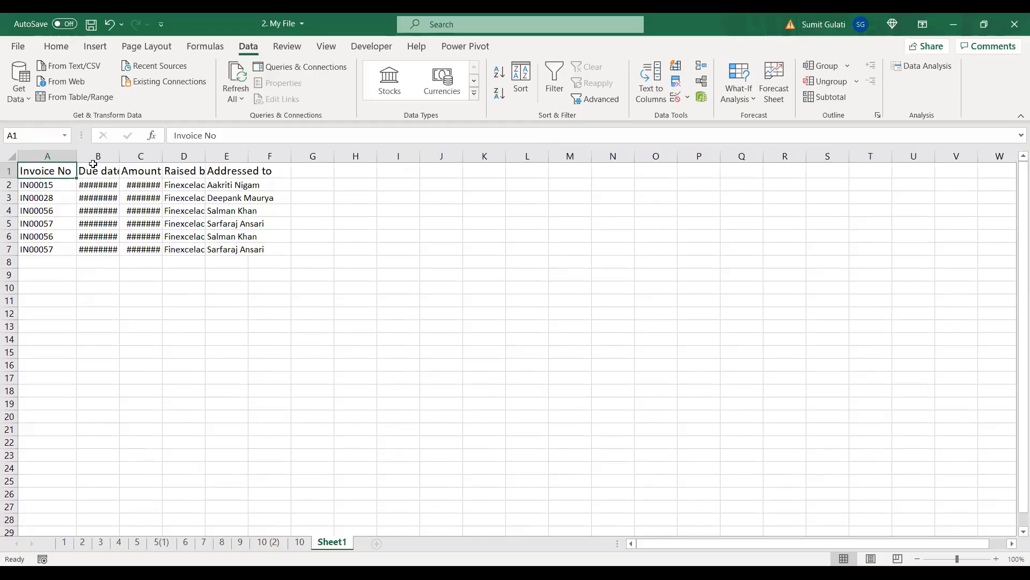
Step: Autofit columns A–F of the extract and select the extracted rows to clear them
{"action": "left_click", "coordinate": [51, 156]}
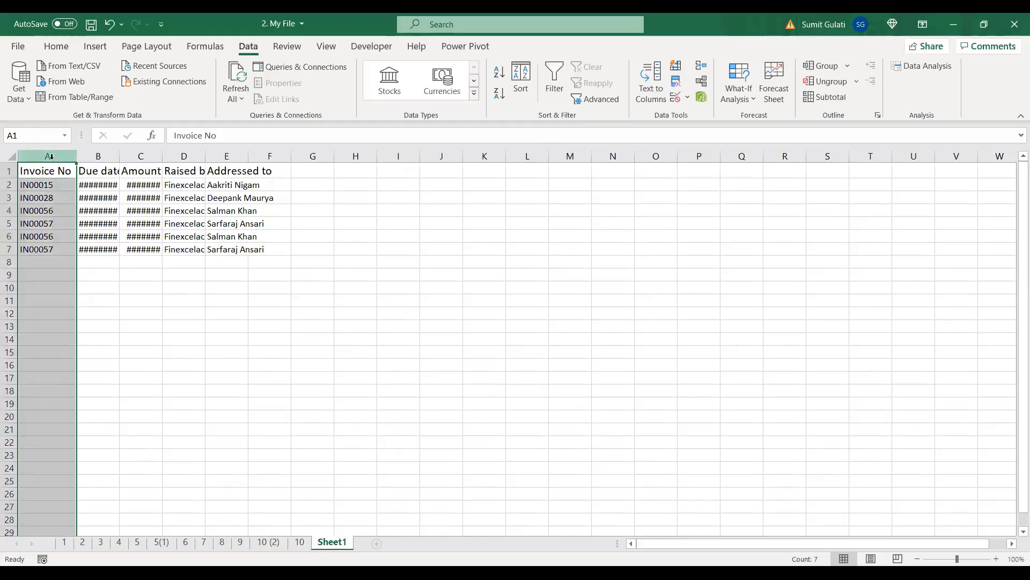
{"action": "left_click", "coordinate": [270, 155], "text": "shift"}
{"action": "double_click", "coordinate": [288, 155]}
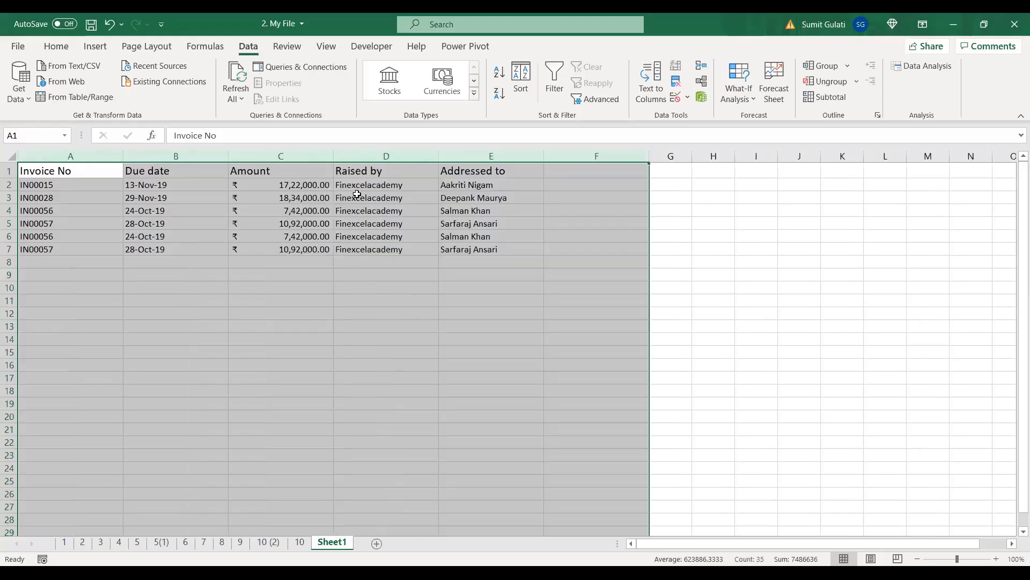
{"action": "left_click_drag", "start_coordinate": [360, 185], "coordinate": [366, 249]}
{"action": "left_click_drag", "start_coordinate": [172, 184], "coordinate": [183, 246]}
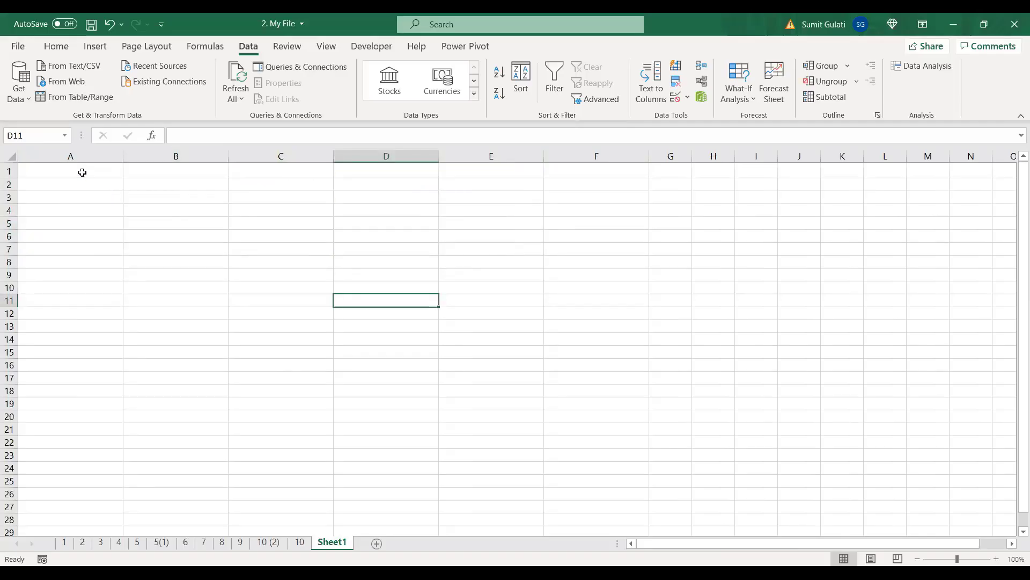
Step: Select cell A1 and open Data > Advanced again
{"action": "left_click", "coordinate": [82, 172]}
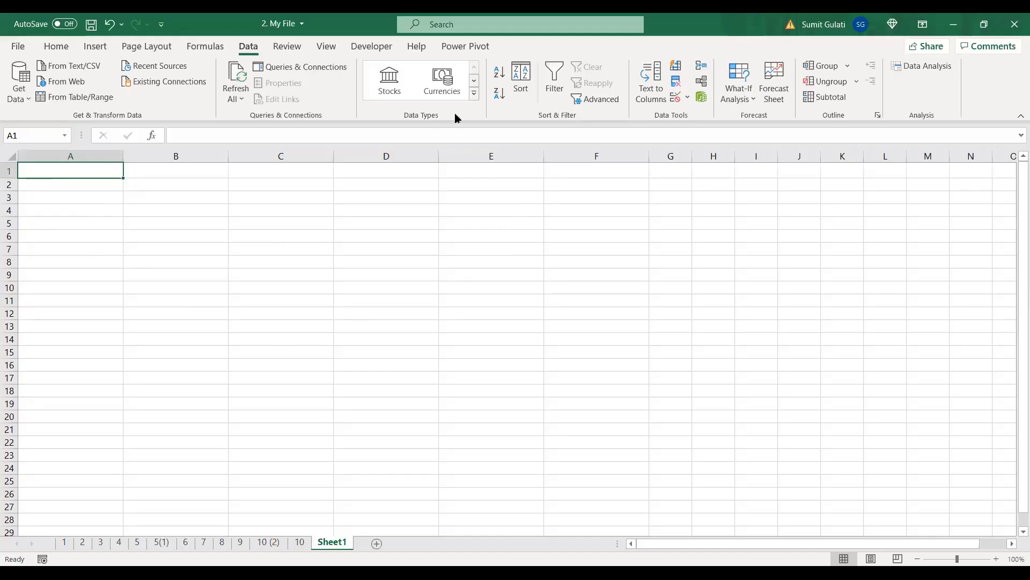
{"action": "left_click", "coordinate": [611, 101]}
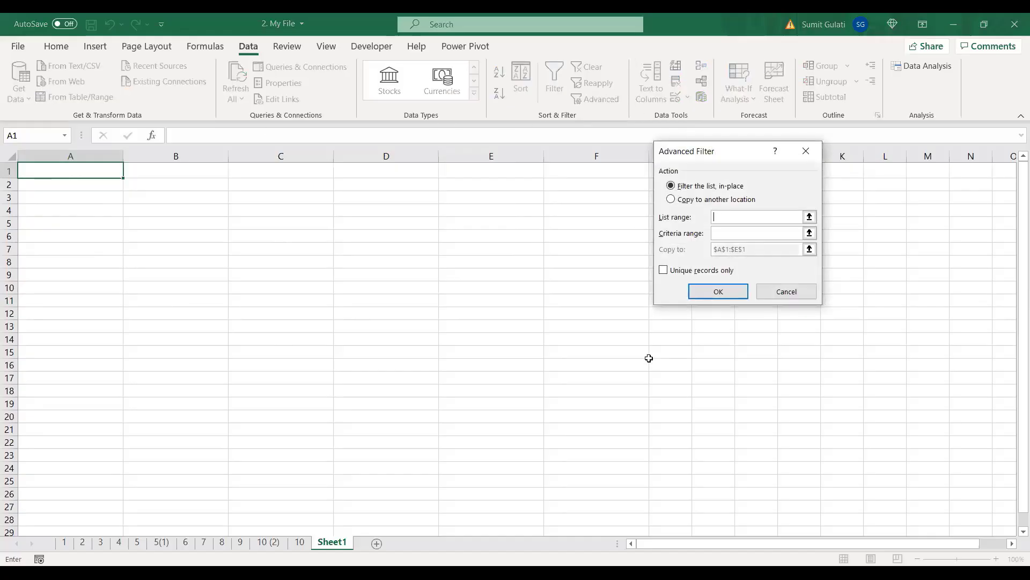
Step: Choose Copy to another location and set the list range to the invoices table
{"action": "left_click", "coordinate": [672, 200]}
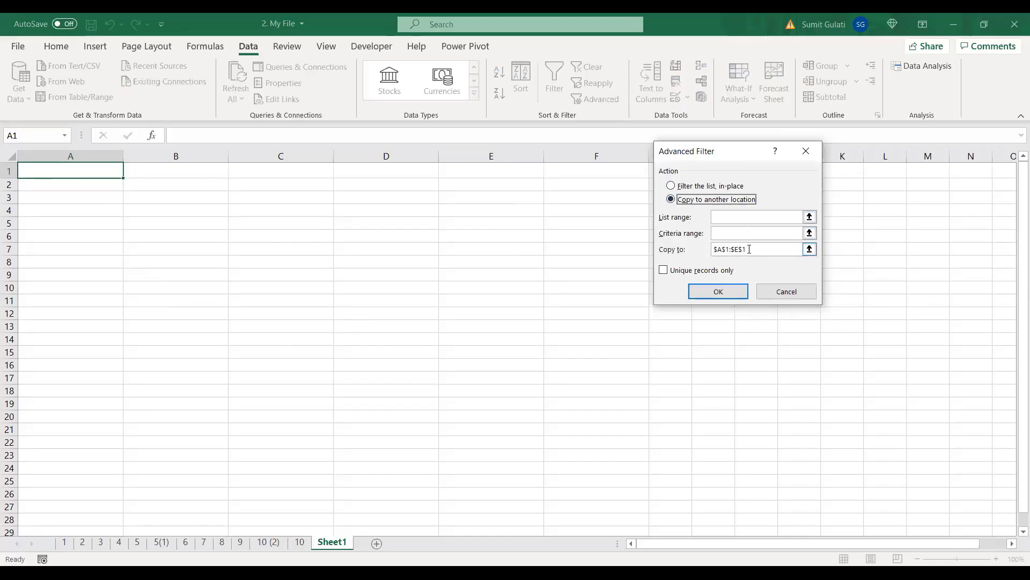
{"action": "left_click", "coordinate": [741, 217]}
{"action": "left_click", "coordinate": [300, 542]}
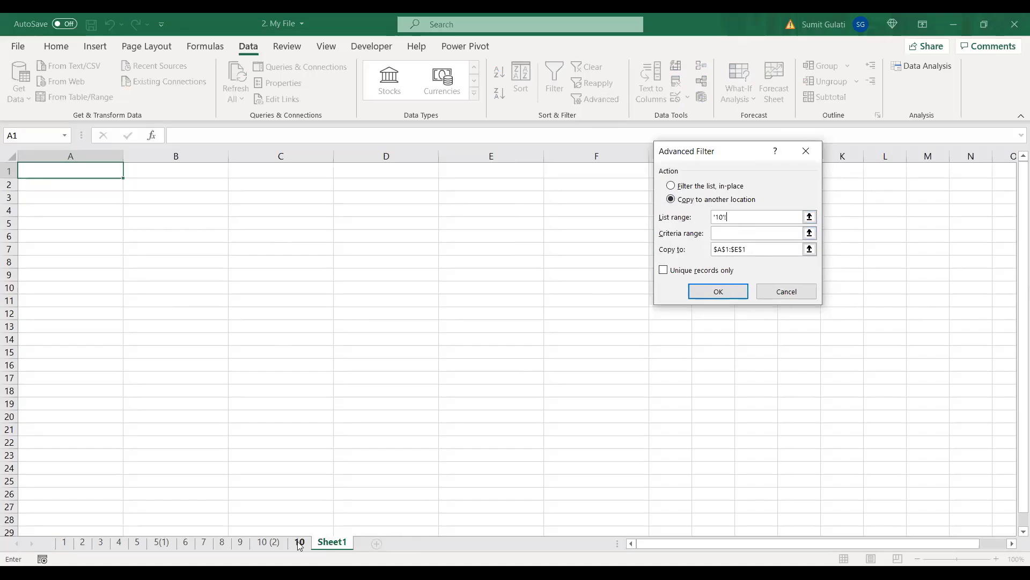
{"action": "left_click", "coordinate": [61, 184]}
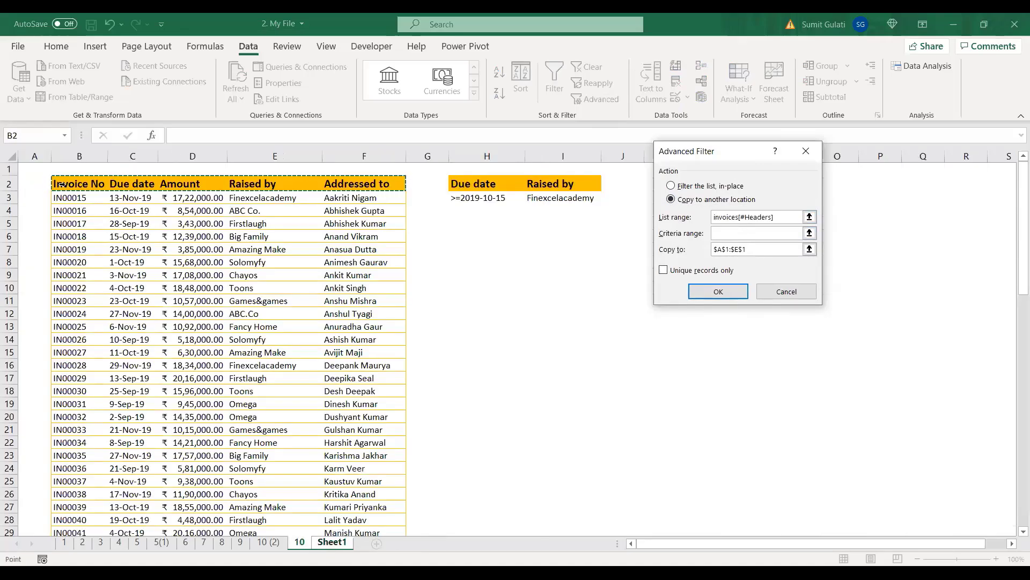
{"action": "key", "text": "ctrl+shift+Down"}
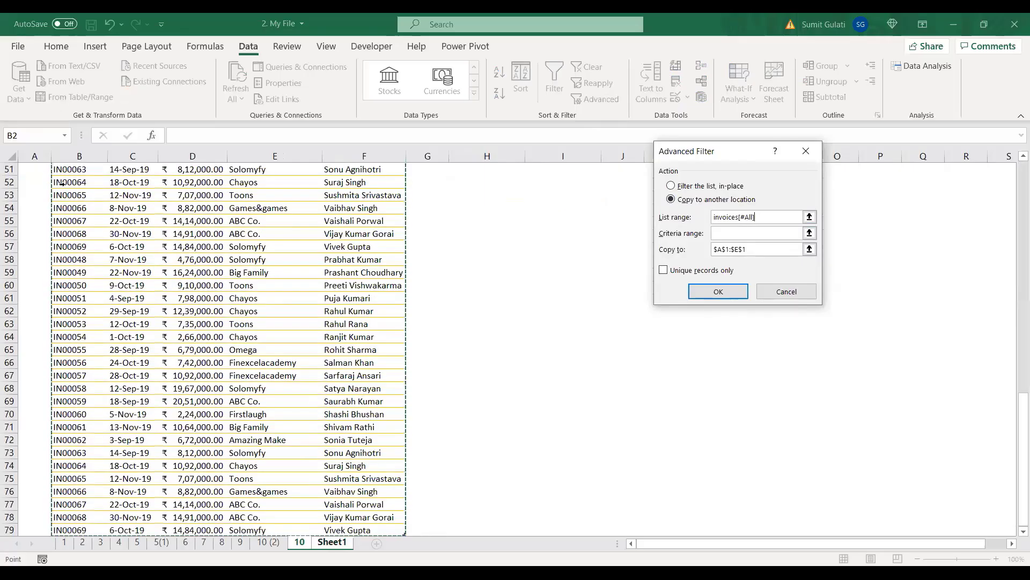
Step: Set the criteria range to H2:I3 on sheet 10
{"action": "left_click", "coordinate": [741, 233]}
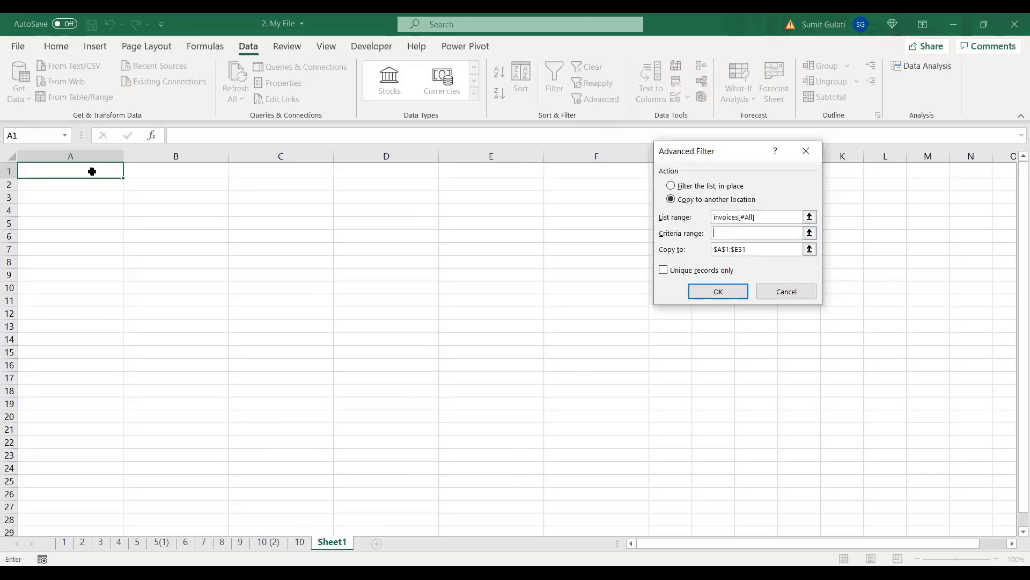
{"action": "left_click", "coordinate": [299, 542]}
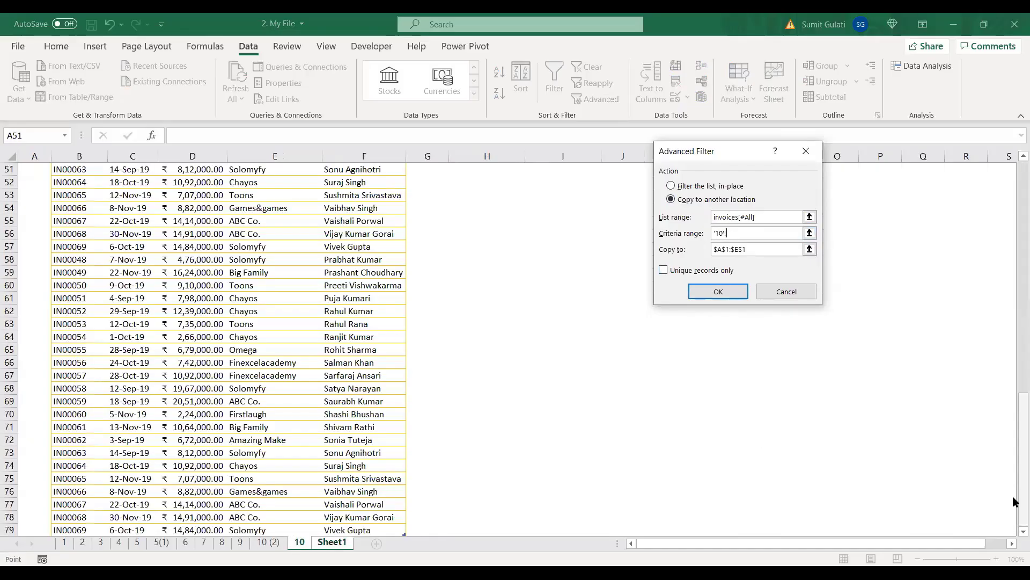
{"action": "scroll", "coordinate": [1014, 502], "scroll_direction": "up", "scroll_amount": 17}
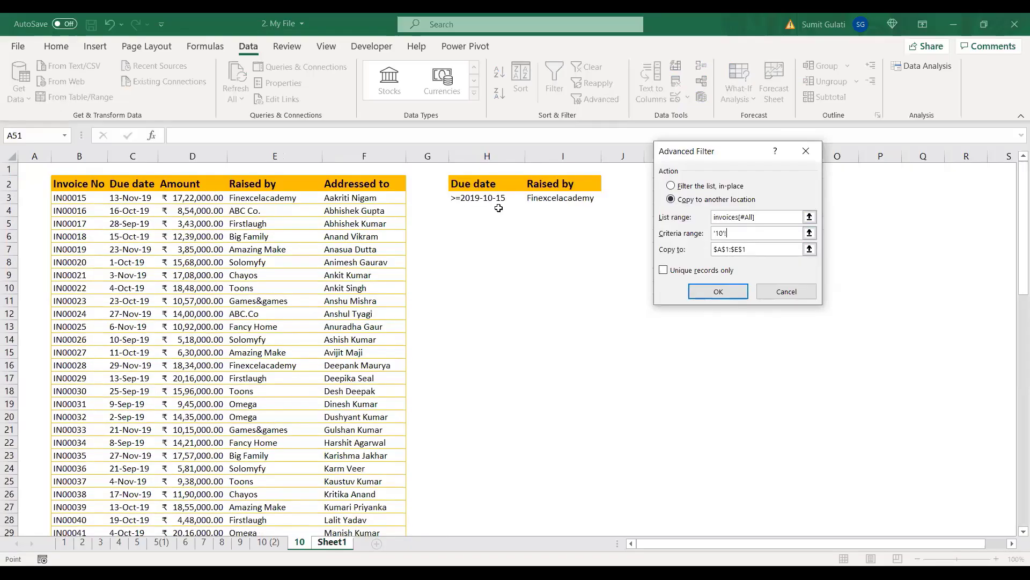
{"action": "left_click", "coordinate": [471, 186]}
{"action": "left_click_drag", "start_coordinate": [487, 198], "coordinate": [562, 198]}
Step: Replace the output address with Sheet1!$A$1 and run the extract
{"action": "left_click_drag", "start_coordinate": [758, 248], "coordinate": [704, 250]}
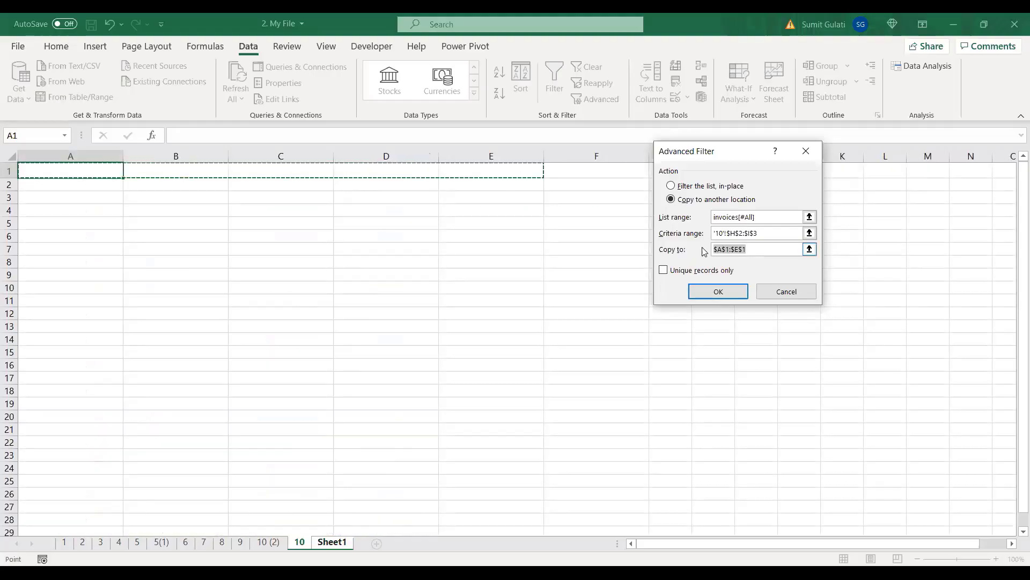
{"action": "left_click", "coordinate": [65, 170]}
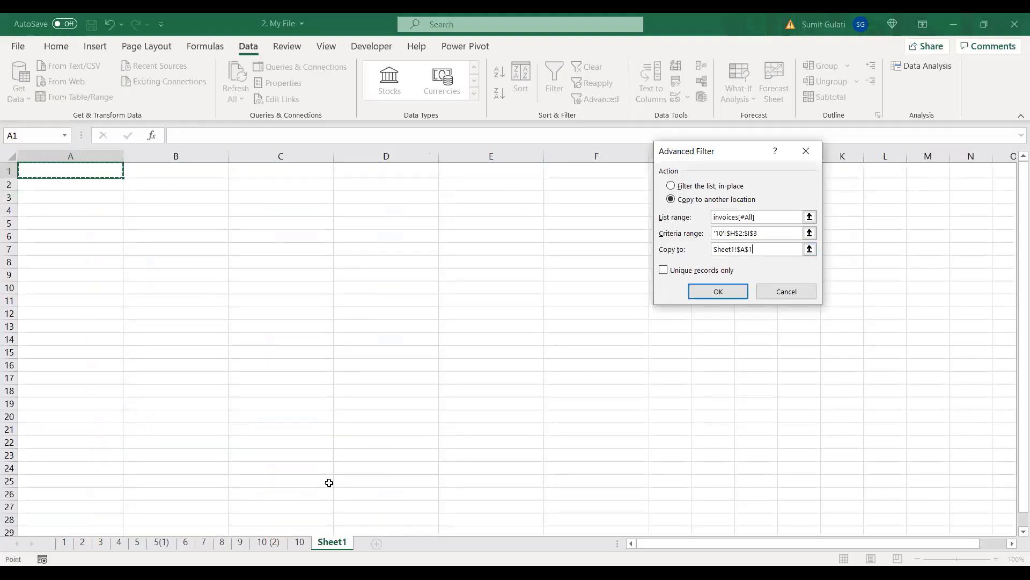
{"action": "left_click", "coordinate": [719, 292]}
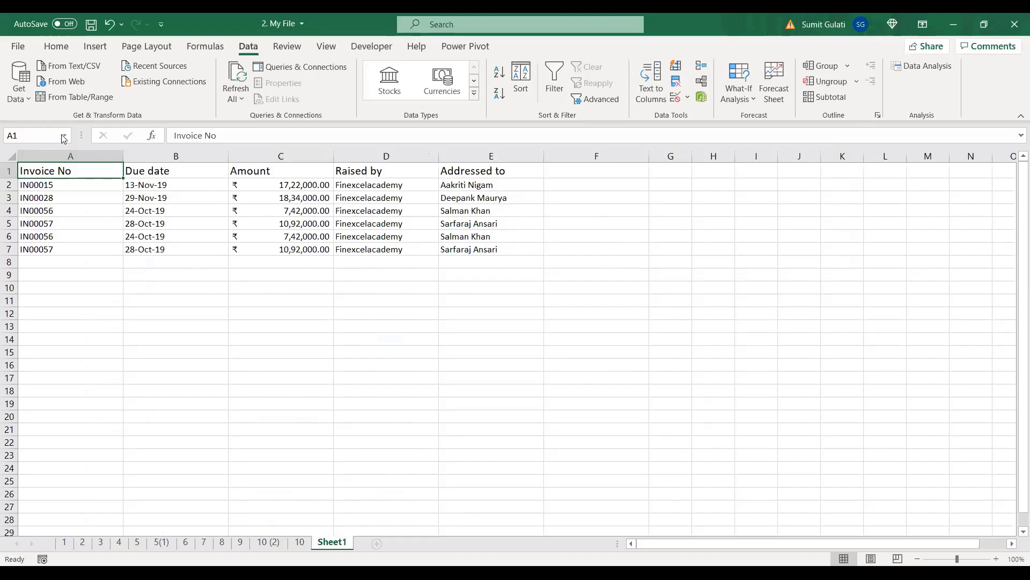
Step: Narrow columns A through E to one equal width
{"action": "left_click", "coordinate": [68, 156]}
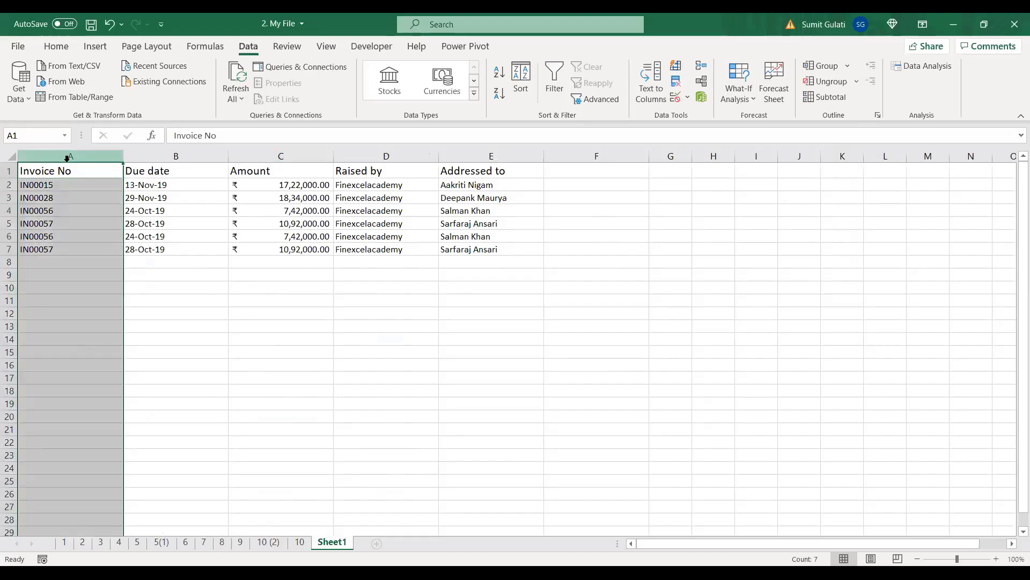
{"action": "left_click", "coordinate": [455, 157], "text": "shift"}
{"action": "left_click_drag", "start_coordinate": [123, 155], "coordinate": [102, 155]}
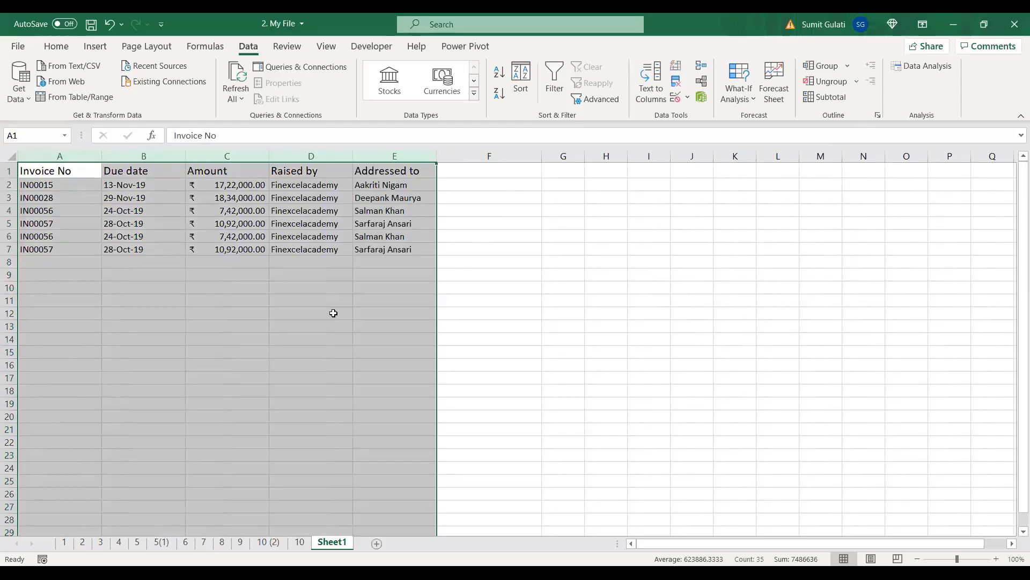
{"action": "left_click", "coordinate": [313, 207]}
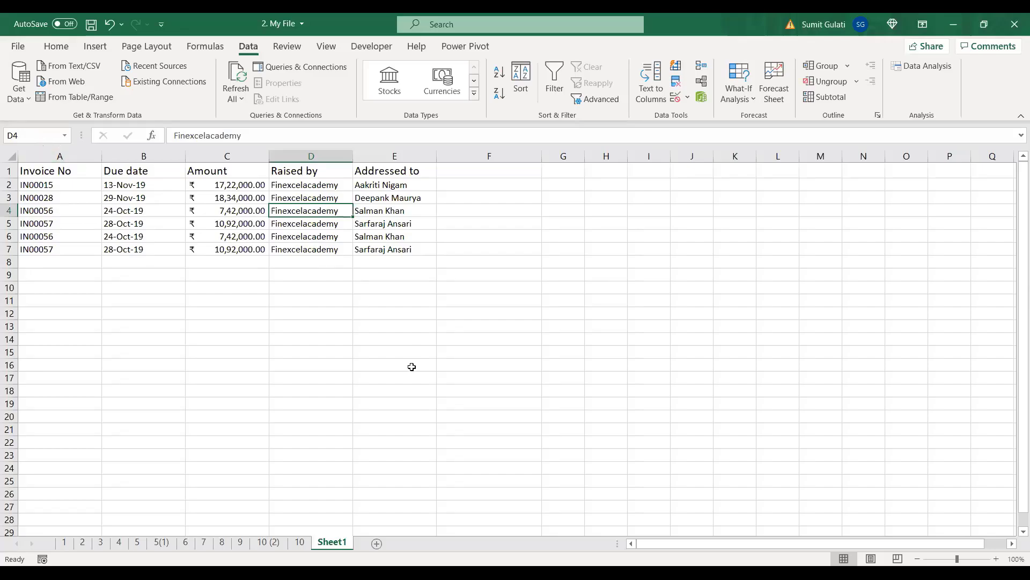
Step: Point out the Invoice No and Amount columns and the Finexcelacademy values in the extract
{"action": "left_click_drag", "start_coordinate": [49, 169], "coordinate": [41, 235]}
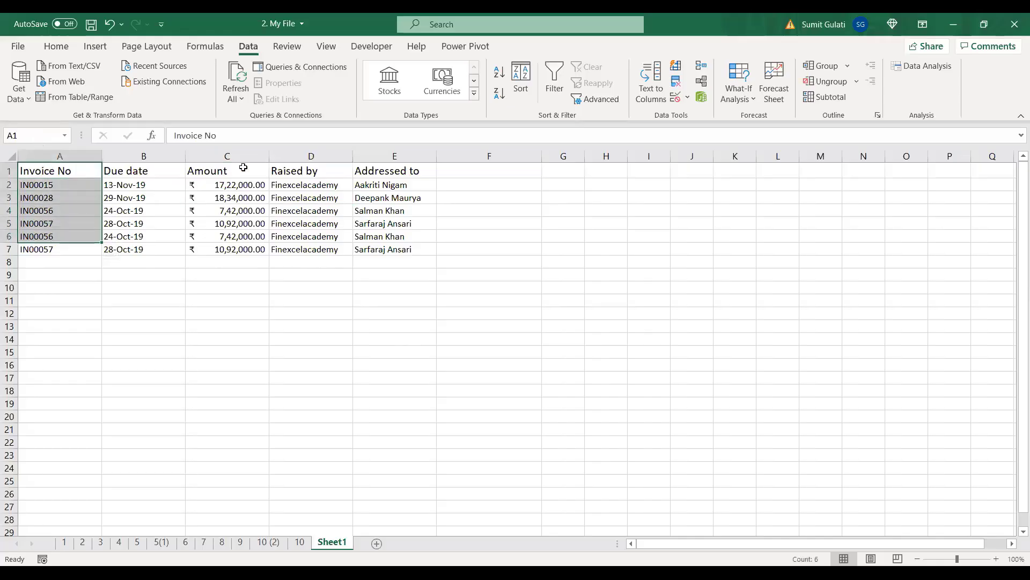
{"action": "left_click_drag", "start_coordinate": [242, 168], "coordinate": [231, 223]}
{"action": "left_click", "coordinate": [56, 173]}
{"action": "left_click", "coordinate": [148, 173]}
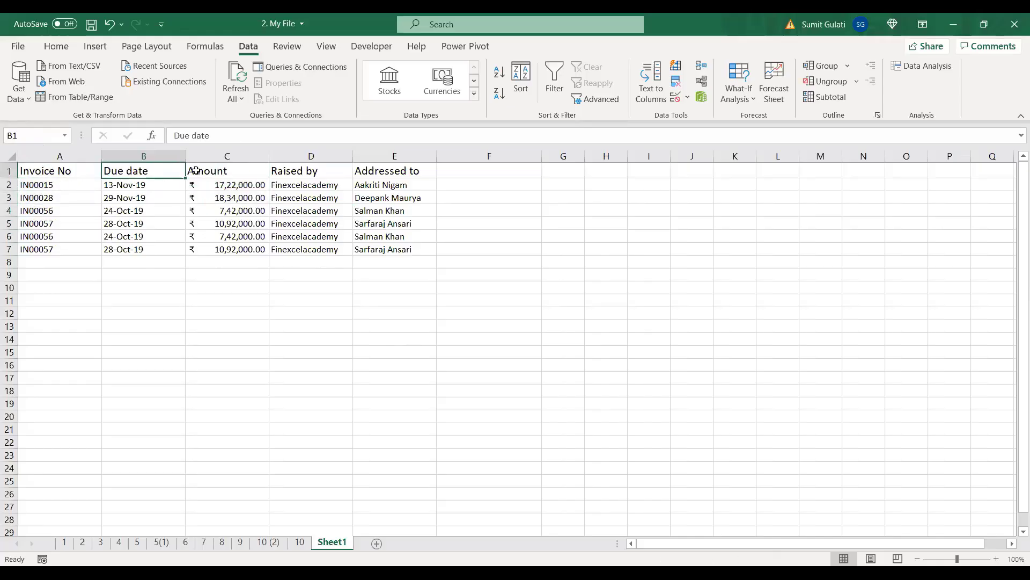
{"action": "left_click", "coordinate": [220, 171]}
{"action": "left_click", "coordinate": [317, 171]}
{"action": "left_click", "coordinate": [359, 173]}
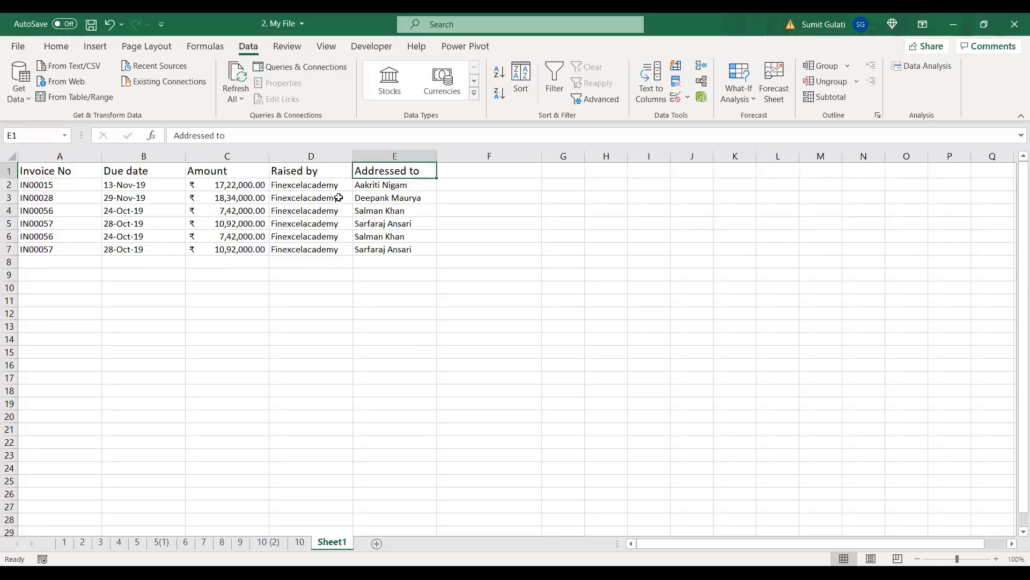
{"action": "left_click_drag", "start_coordinate": [54, 169], "coordinate": [50, 249]}
{"action": "left_click_drag", "start_coordinate": [203, 171], "coordinate": [220, 245]}
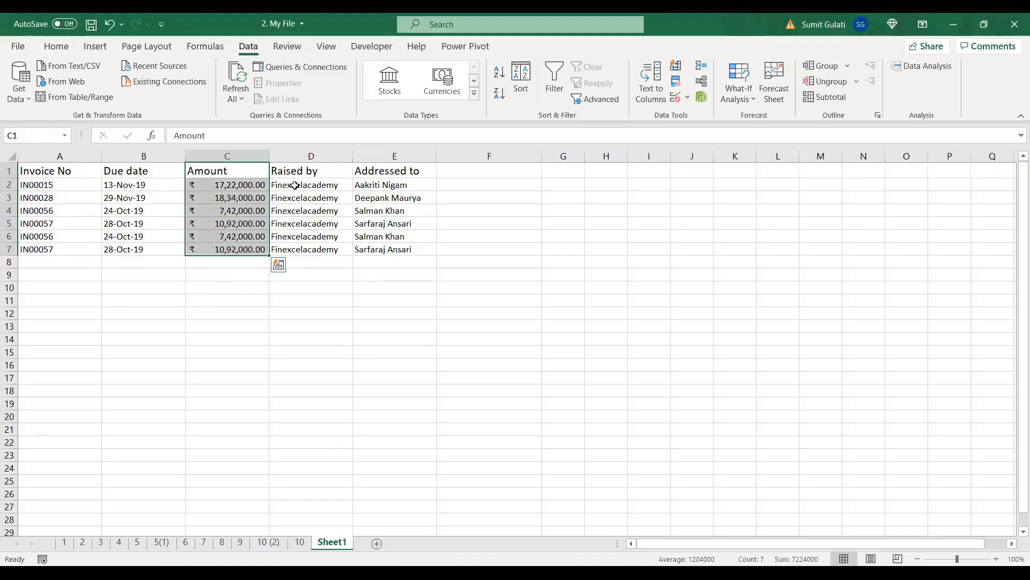
{"action": "left_click_drag", "start_coordinate": [297, 185], "coordinate": [289, 250]}
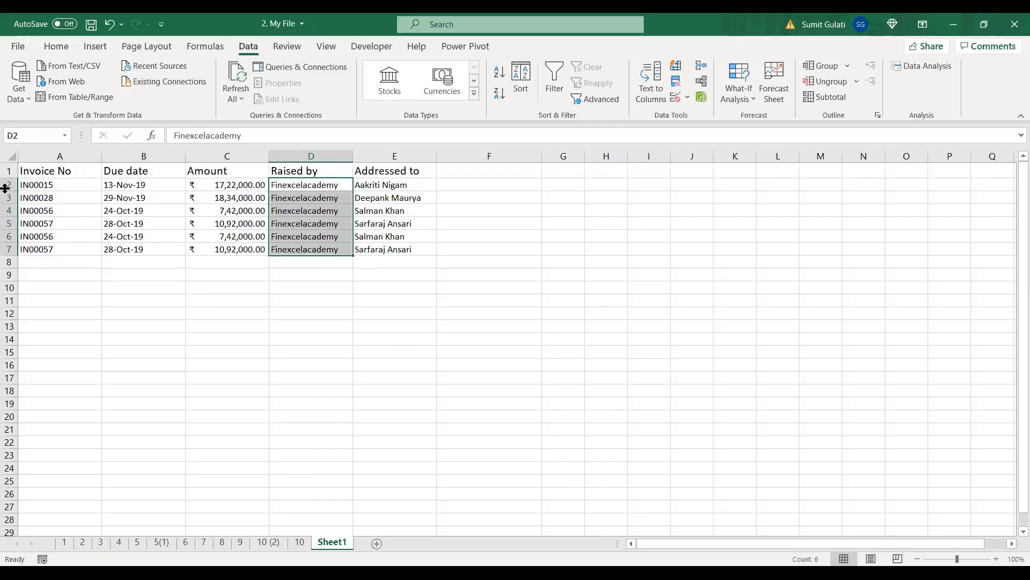
Step: Highlight the Due date column, then select column A
{"action": "left_click", "coordinate": [143, 155]}
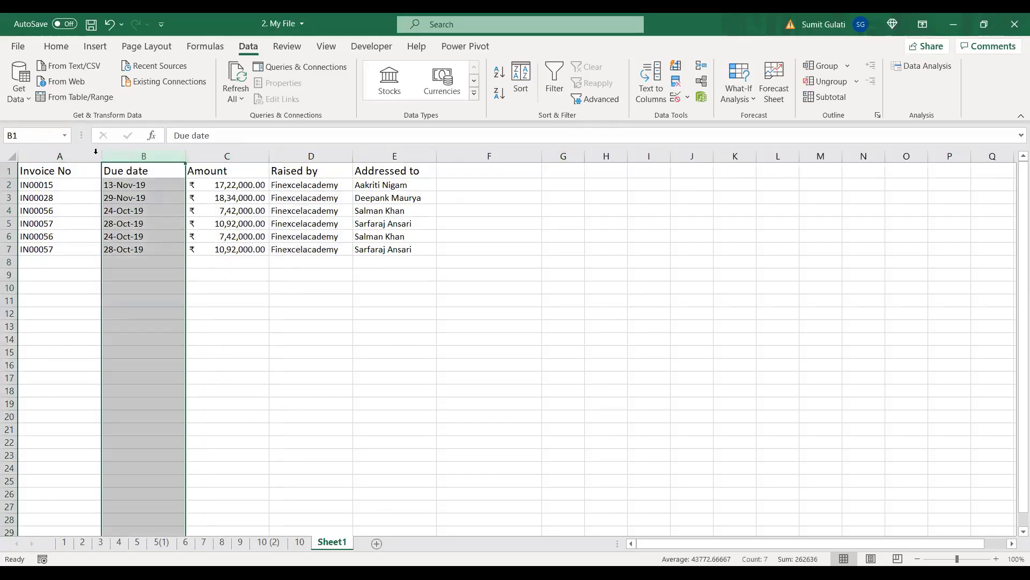
{"action": "left_click", "coordinate": [74, 171]}
{"action": "left_click", "coordinate": [233, 174]}
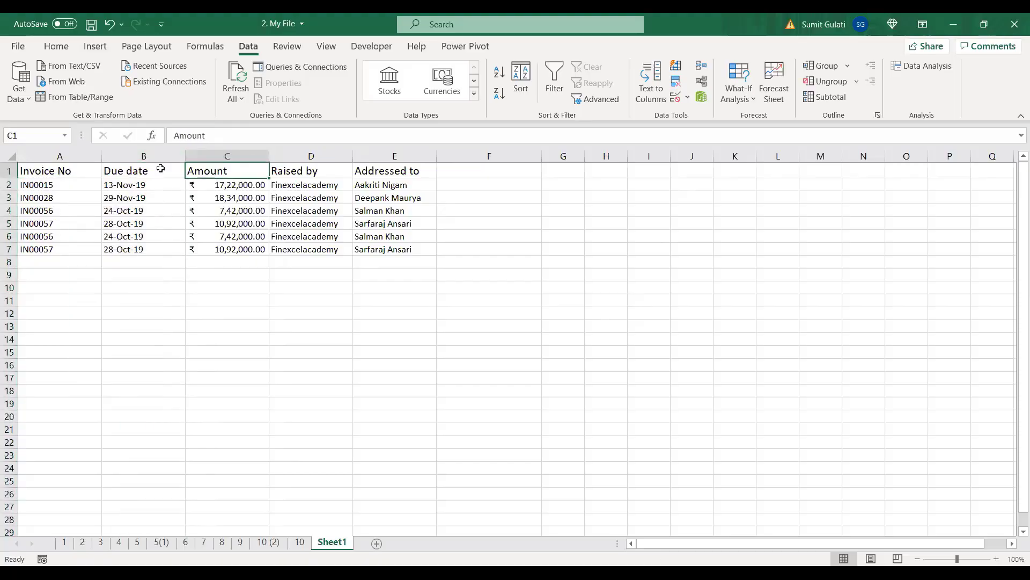
{"action": "left_click", "coordinate": [56, 156]}
Step: Insert empty columns so the extract sits in F1:J7, and widen column A
{"action": "key", "text": "ctrl+shift+plus"}
{"action": "key", "text": "ctrl+shift+plus"}
{"action": "key", "text": "ctrl+shift+plus"}
{"action": "key", "text": "ctrl+shift+plus"}
{"action": "key", "text": "ctrl+shift+plus"}
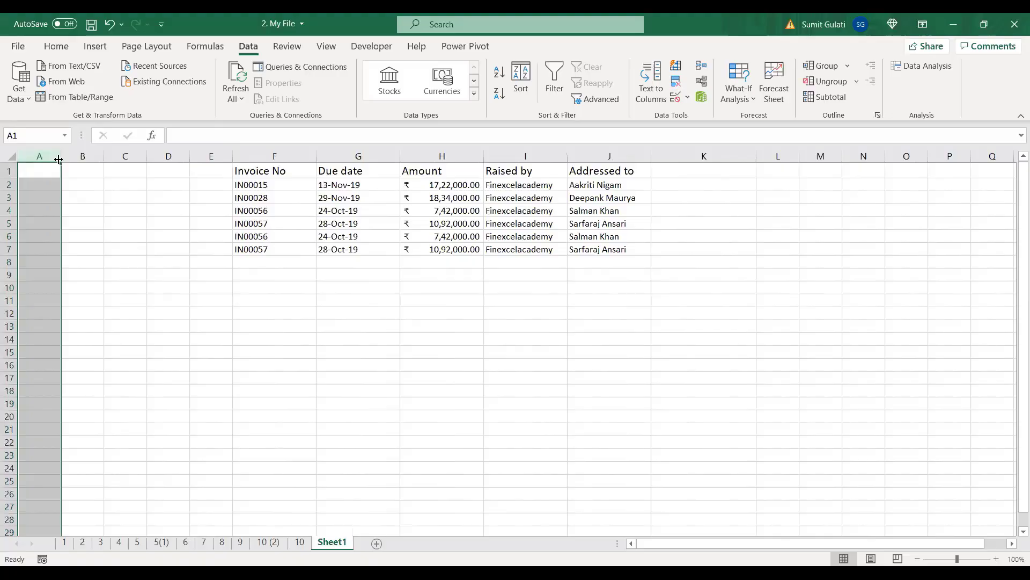
{"action": "left_click", "coordinate": [130, 326]}
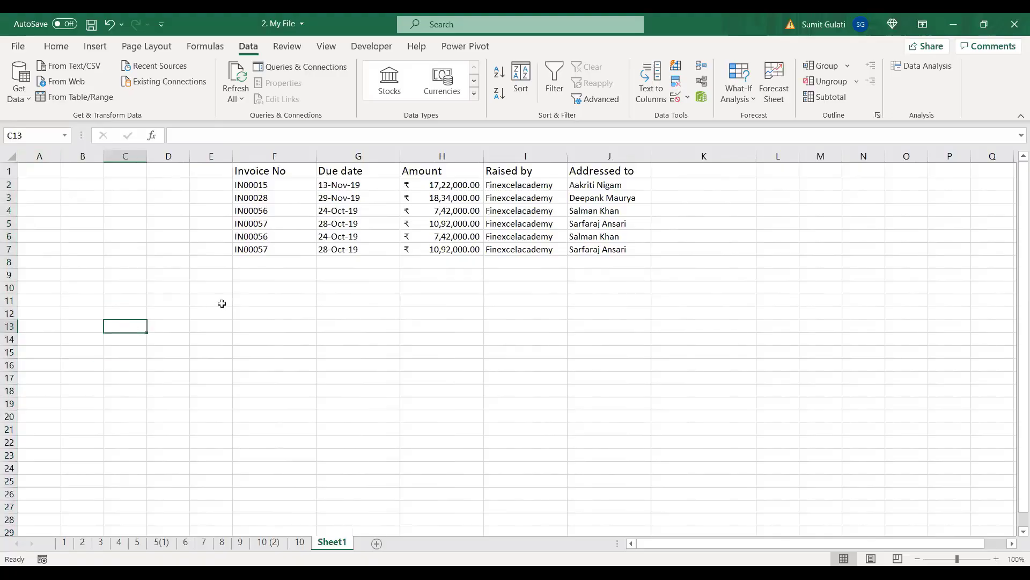
{"action": "left_click_drag", "start_coordinate": [59, 158], "coordinate": [97, 158]}
{"action": "left_click", "coordinate": [57, 171]}
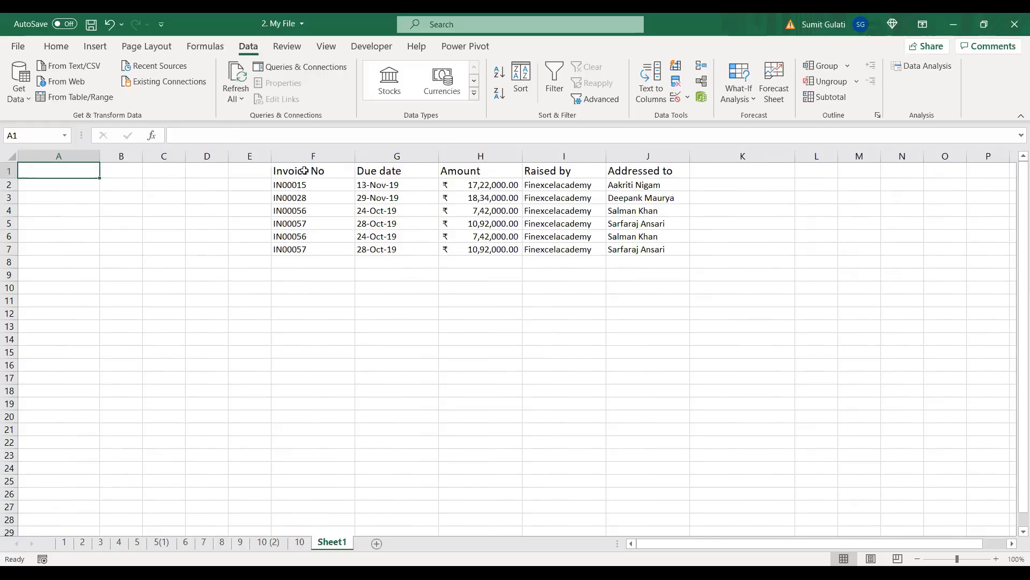
Step: Copy the Invoice No and Amount headers into A1 and B1 and widen column B
{"action": "left_click", "coordinate": [311, 171]}
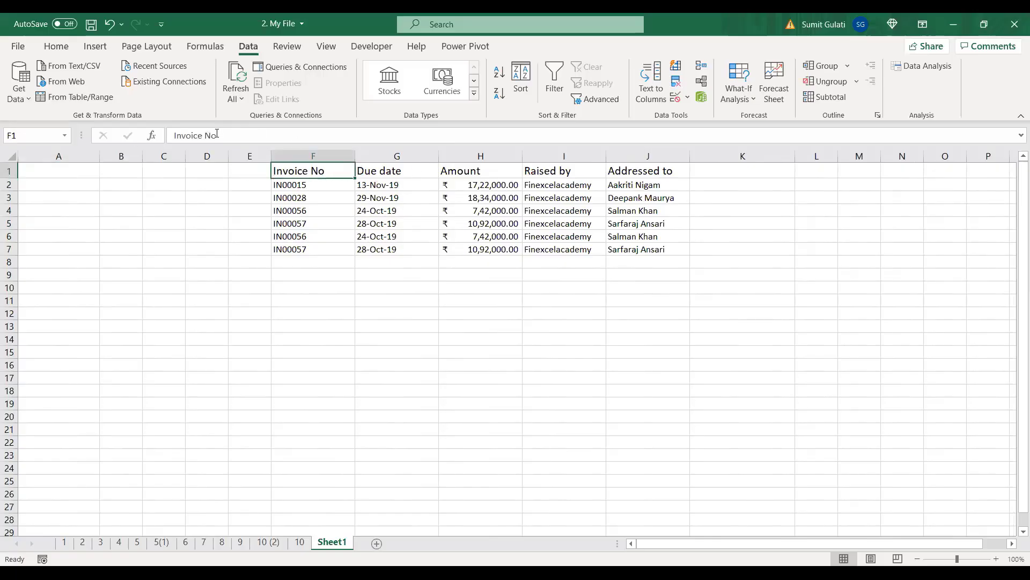
{"action": "left_click_drag", "start_coordinate": [219, 136], "coordinate": [168, 135]}
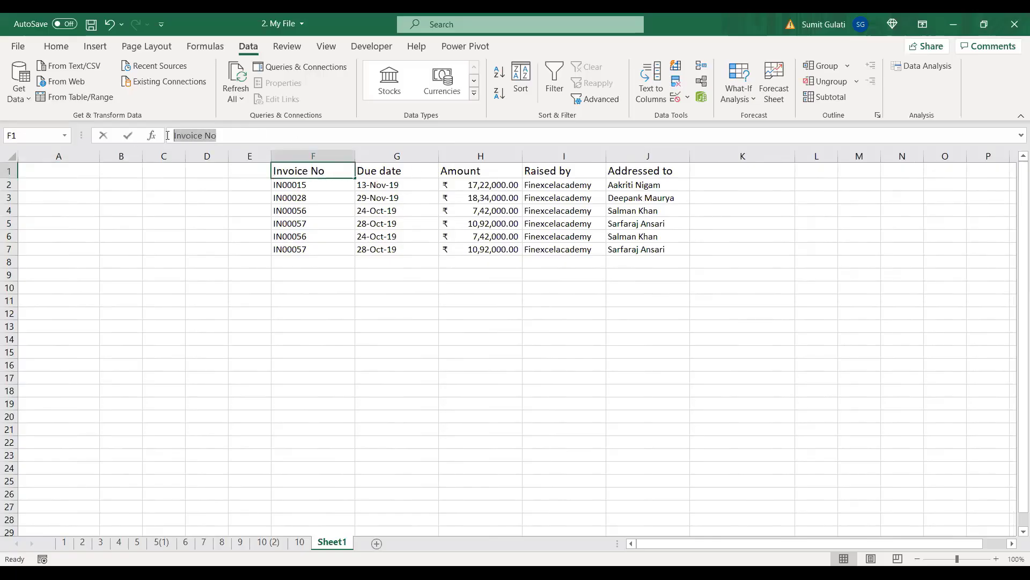
{"action": "key", "text": "ctrl+c"}
{"action": "left_click", "coordinate": [63, 170]}
{"action": "key", "text": "ctrl+v"}
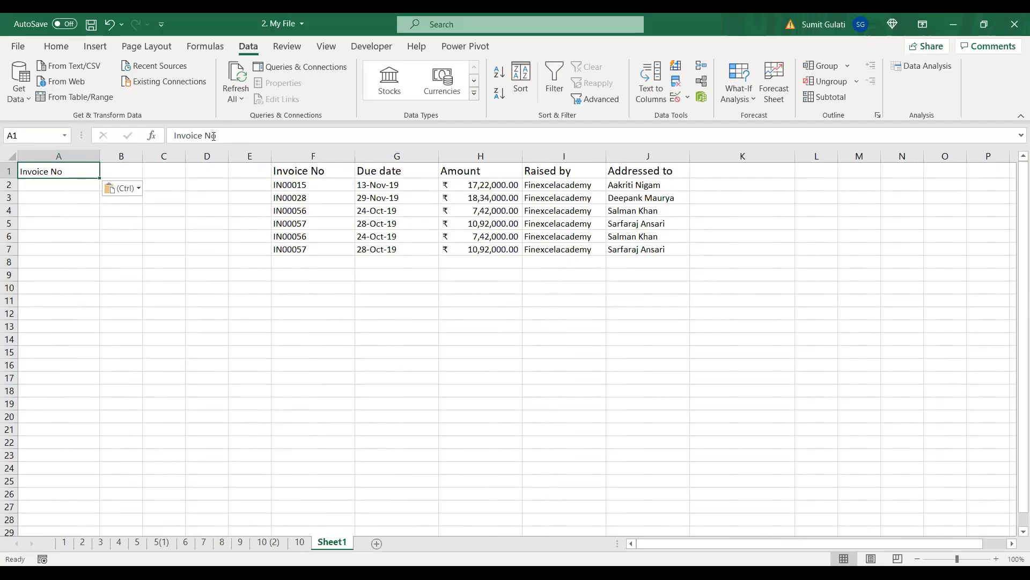
{"action": "left_click_drag", "start_coordinate": [206, 136], "coordinate": [169, 141]}
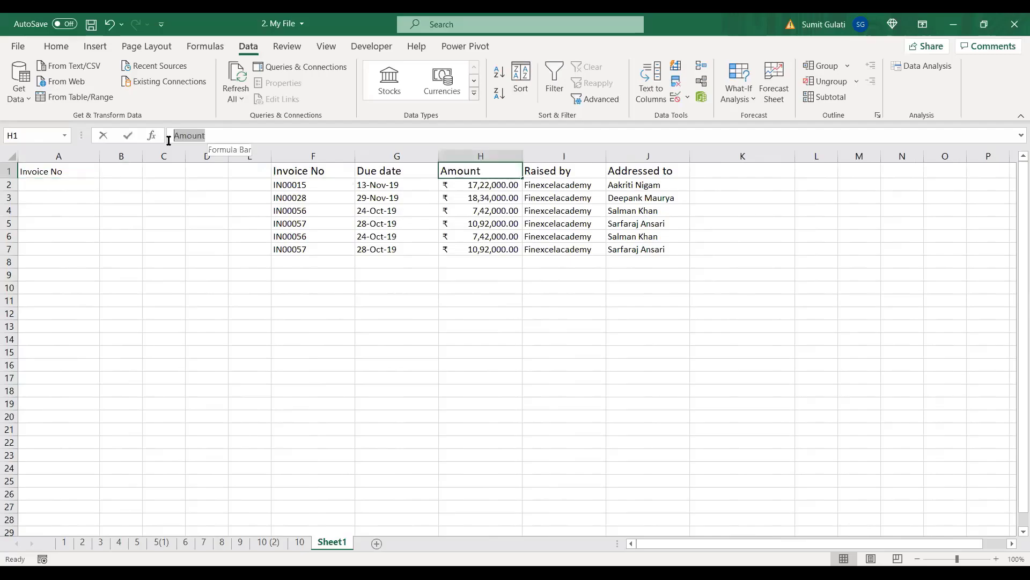
{"action": "key", "text": "ctrl+c"}
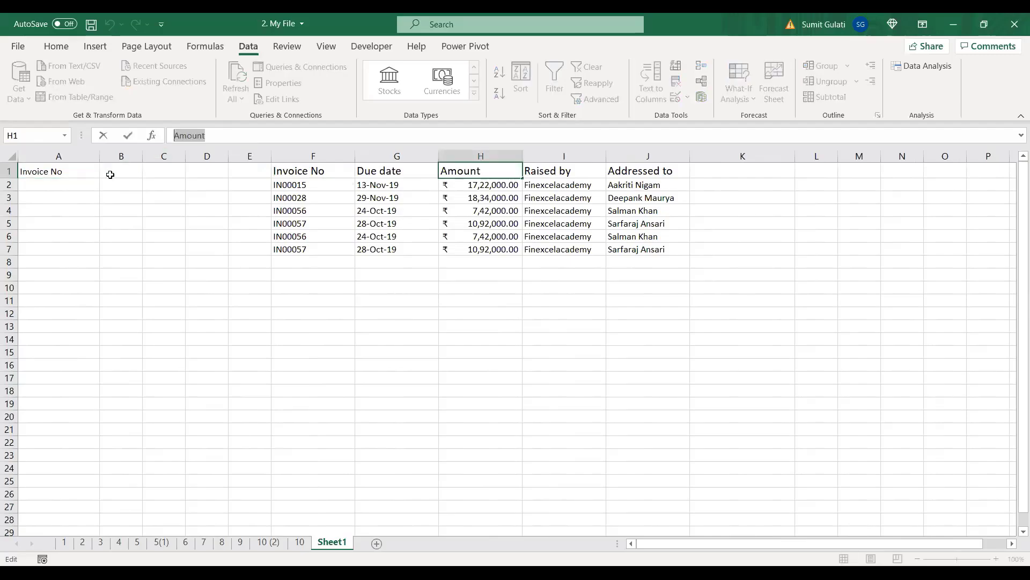
{"action": "left_click", "coordinate": [110, 173]}
{"action": "key", "text": "ctrl+v"}
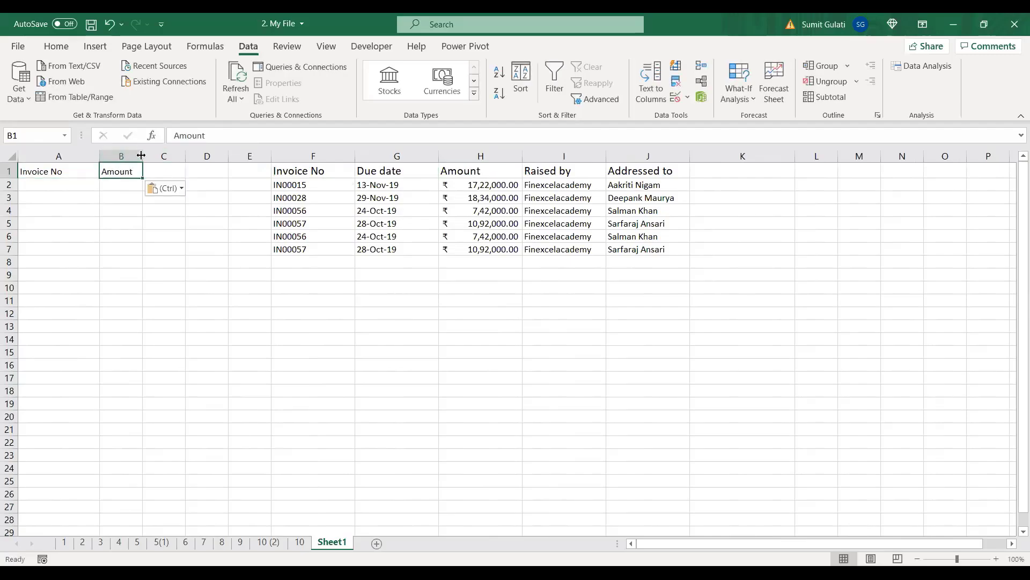
{"action": "left_click_drag", "start_coordinate": [141, 155], "coordinate": [173, 155]}
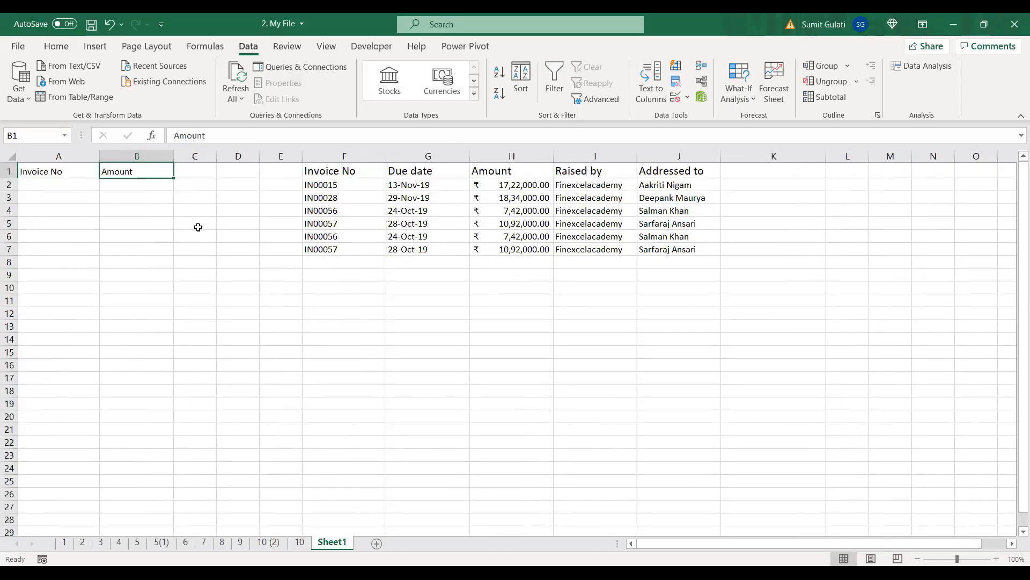
Step: Recheck the new A1 and B1 headers against the extract's headers
{"action": "left_click", "coordinate": [58, 171]}
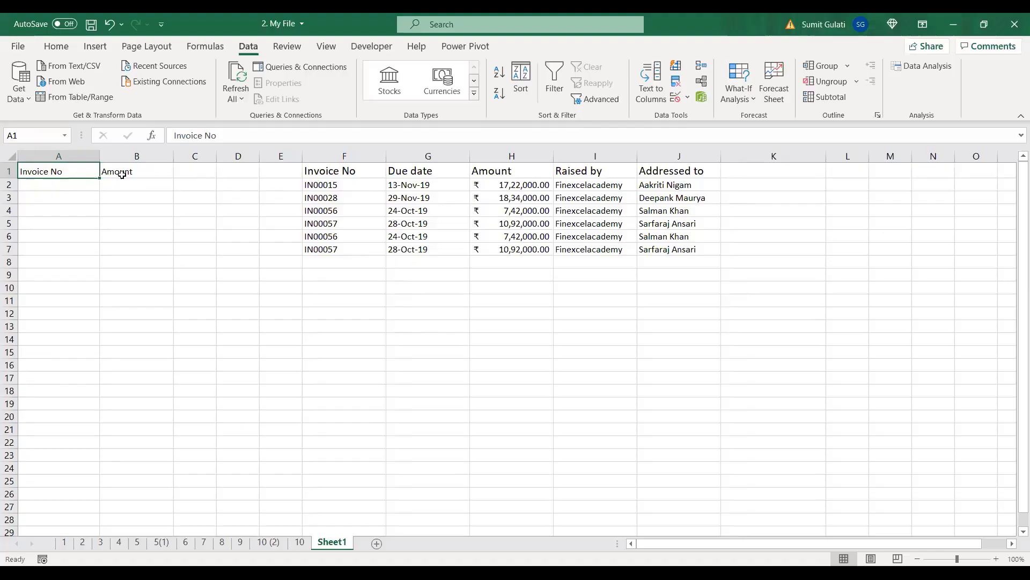
{"action": "left_click", "coordinate": [499, 176]}
{"action": "left_click", "coordinate": [142, 171]}
{"action": "left_click", "coordinate": [56, 170]}
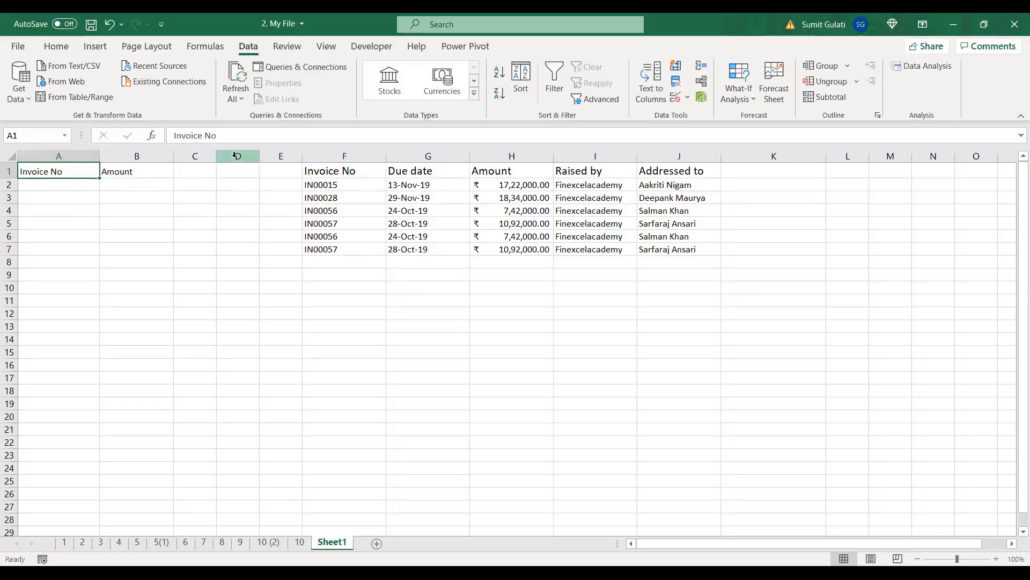
{"action": "left_click", "coordinate": [347, 173]}
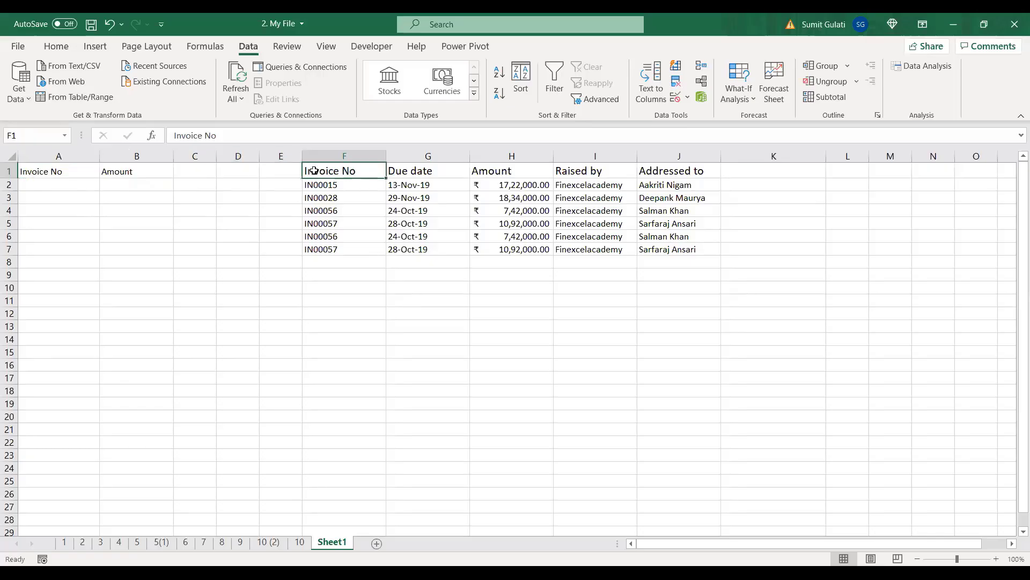
{"action": "left_click", "coordinate": [52, 173]}
{"action": "left_click", "coordinate": [494, 172]}
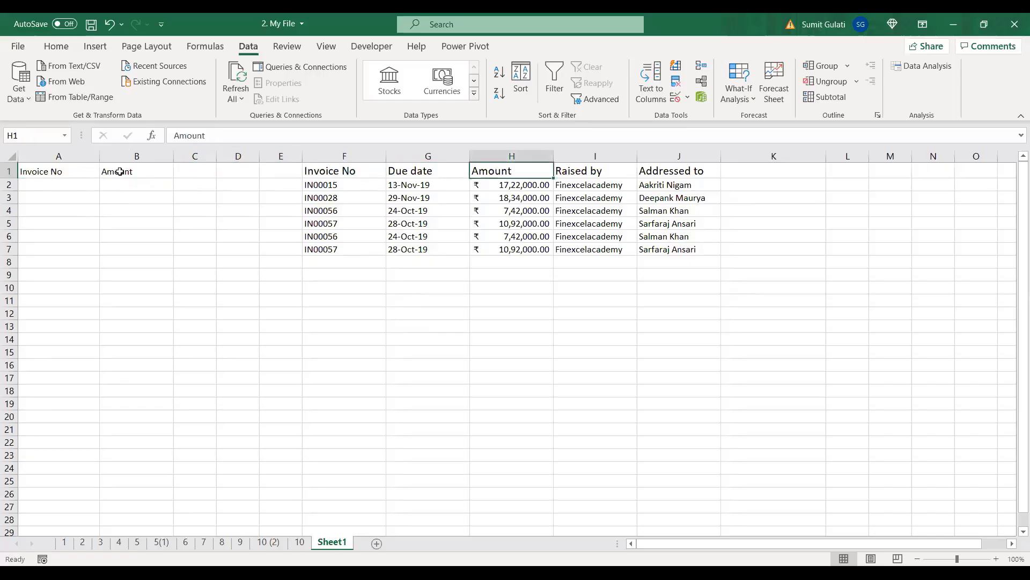
{"action": "left_click", "coordinate": [135, 172]}
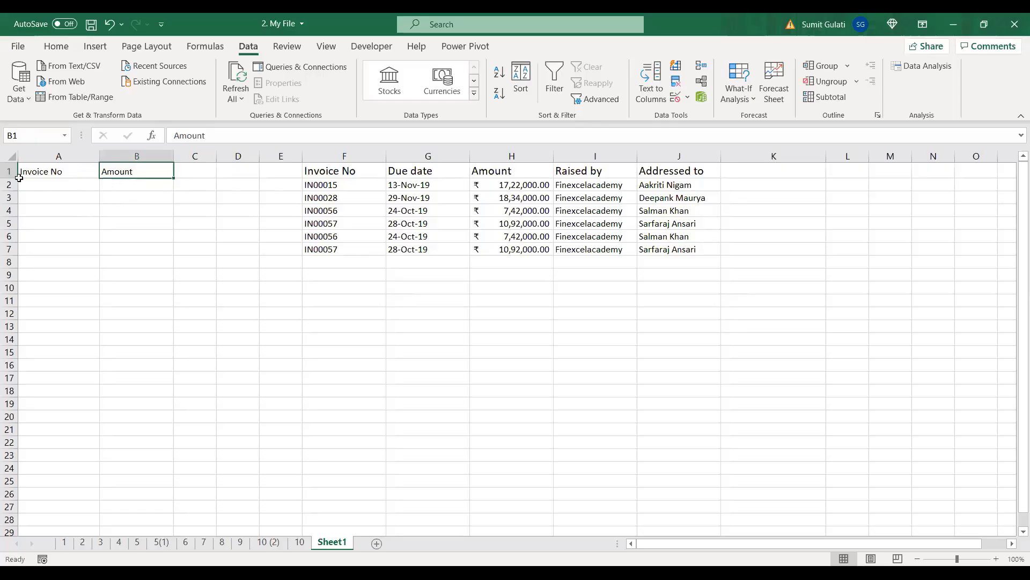
{"action": "left_click", "coordinate": [36, 172]}
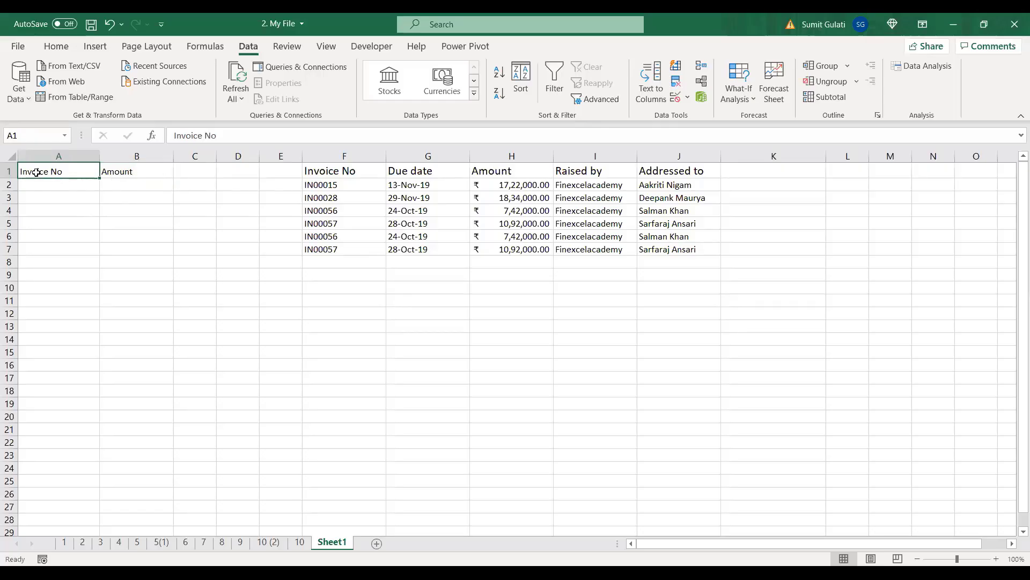
Step: Dismiss the two-rows-of-source-data warning and reopen Advanced Filter from an empty cell
{"action": "left_click", "coordinate": [605, 102]}
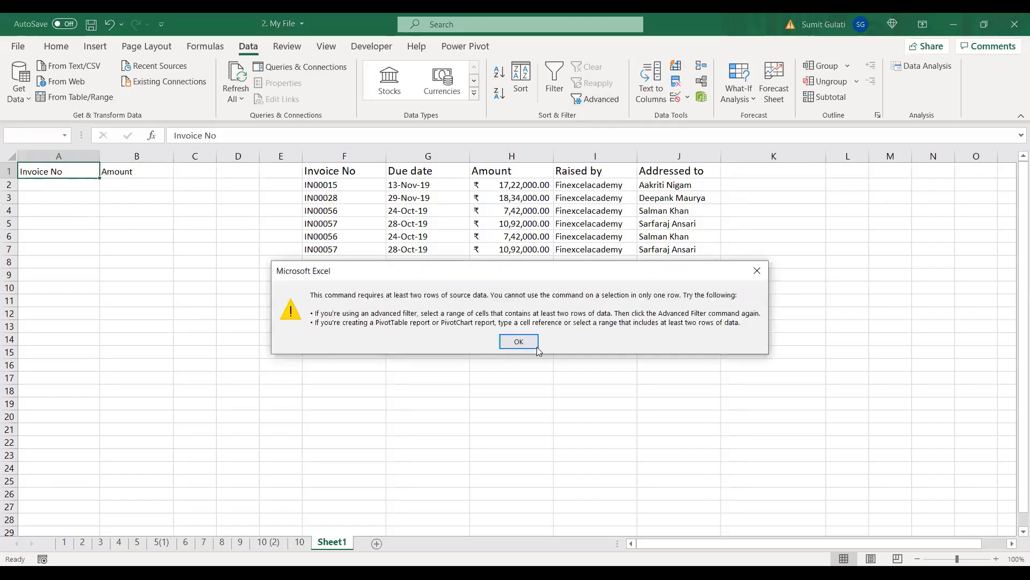
{"action": "left_click", "coordinate": [520, 340]}
{"action": "left_click", "coordinate": [58, 288]}
{"action": "left_click", "coordinate": [64, 224]}
{"action": "left_click", "coordinate": [64, 235]}
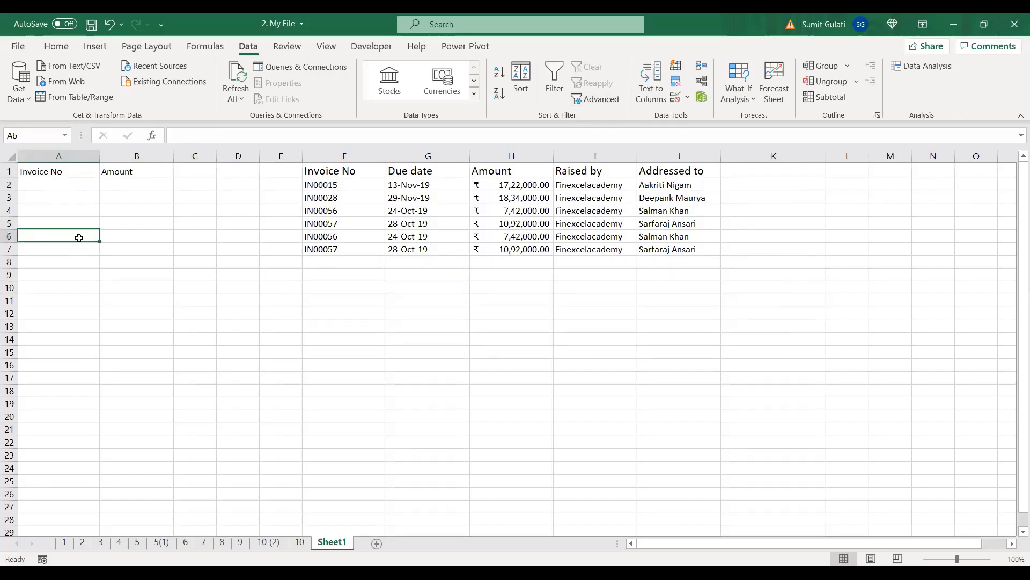
{"action": "left_click", "coordinate": [596, 99]}
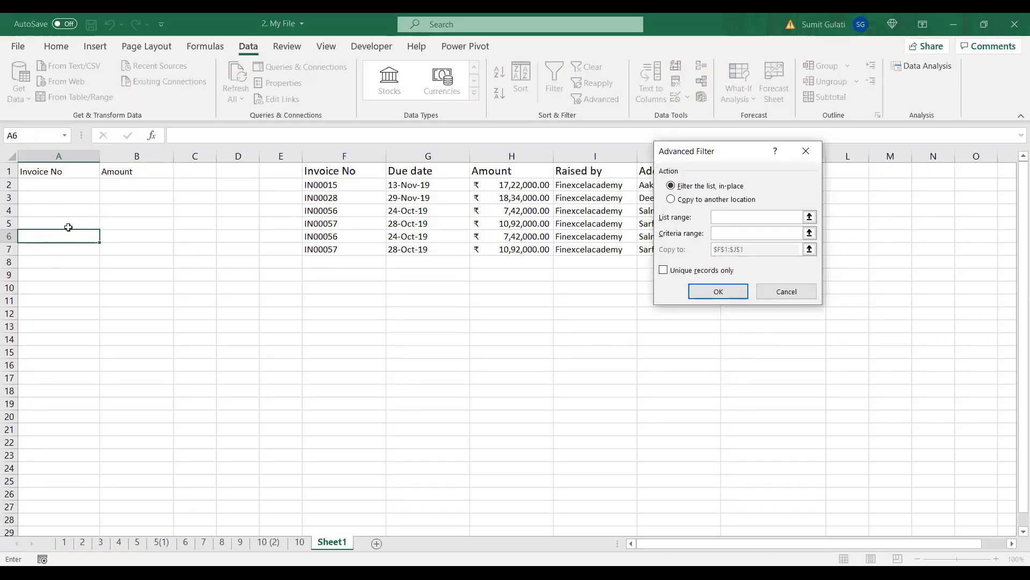
Step: Choose Copy to another location and set the list range to invoices[#All]
{"action": "left_click", "coordinate": [671, 200]}
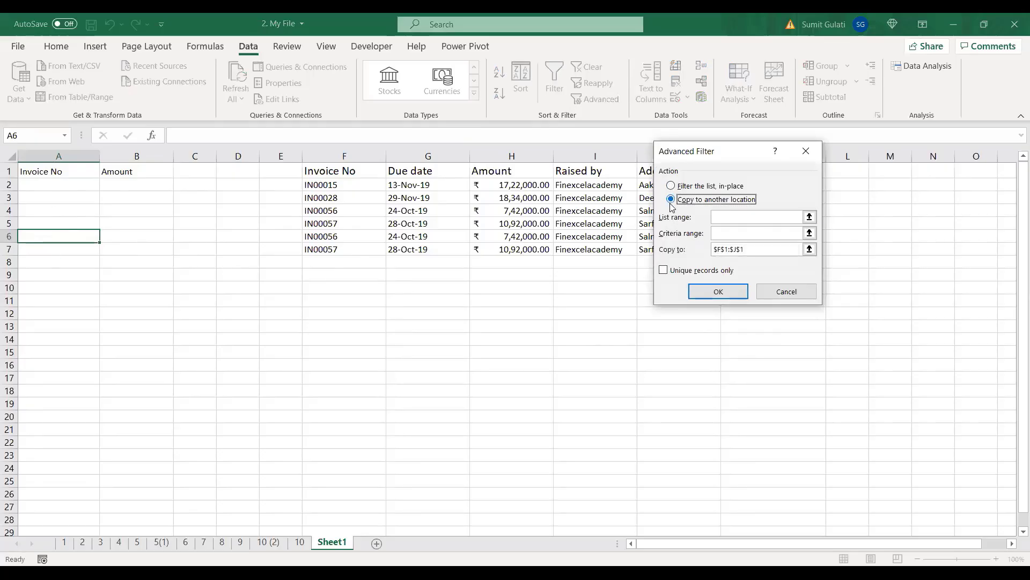
{"action": "left_click", "coordinate": [726, 219]}
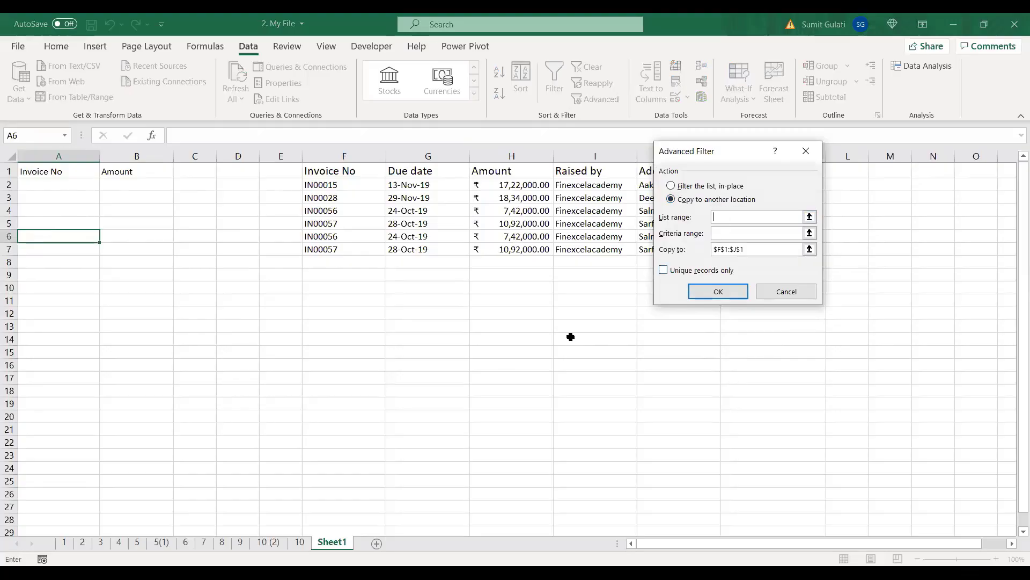
{"action": "left_click", "coordinate": [300, 544]}
{"action": "left_click", "coordinate": [66, 185]}
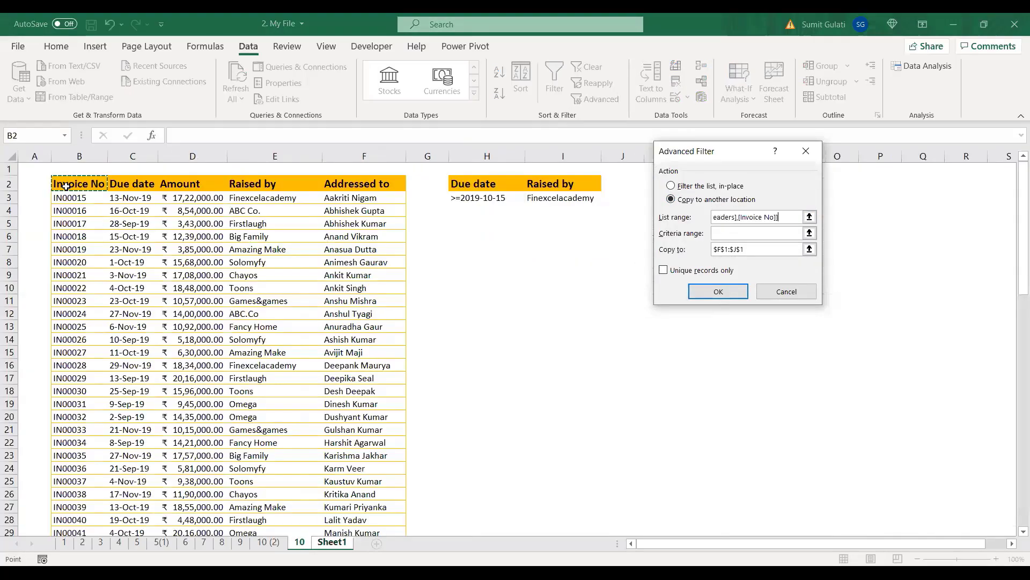
{"action": "key", "text": "ctrl+shift+Right"}
{"action": "key", "text": "ctrl+shift+Down"}
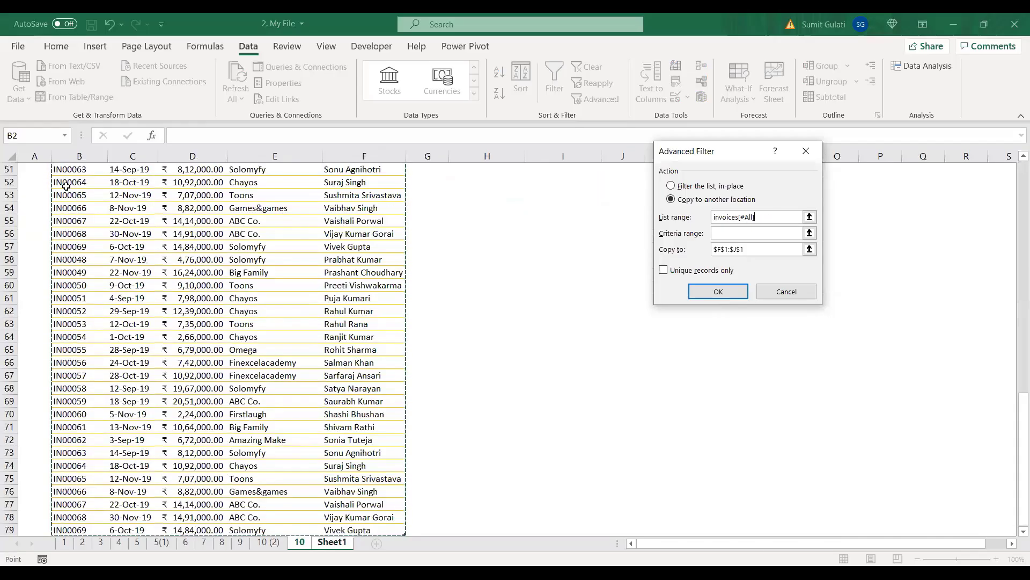
Step: Set the criteria range to '10'!H2:I3
{"action": "key", "text": "ctrl+Page_Down"}
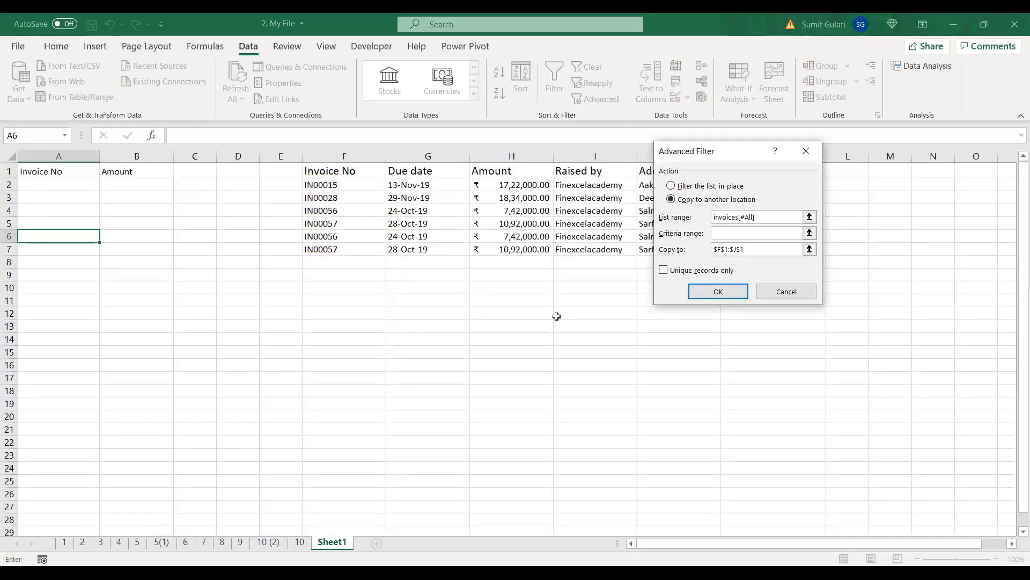
{"action": "left_click", "coordinate": [300, 542]}
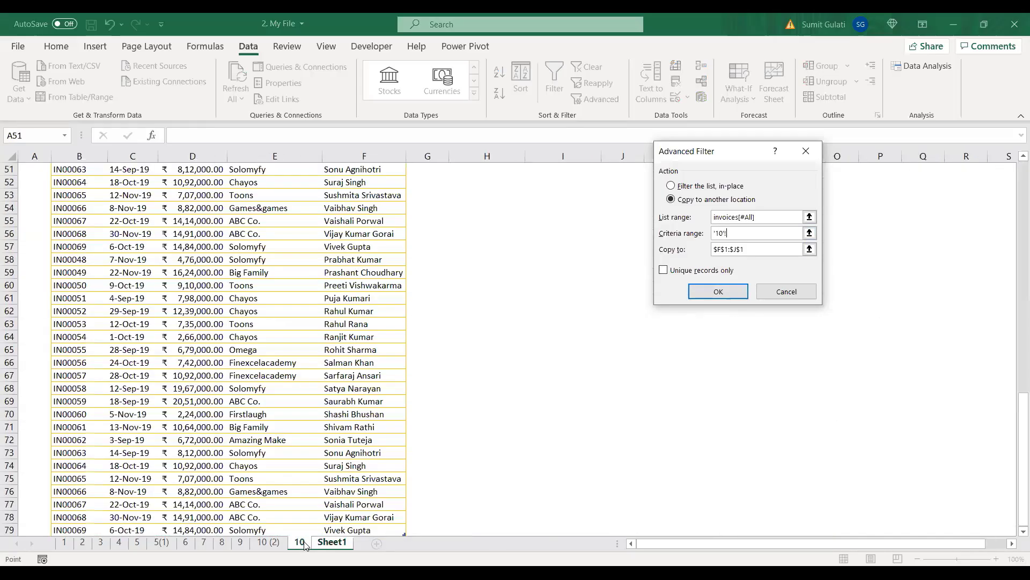
{"action": "scroll", "coordinate": [503, 354], "scroll_direction": "up", "scroll_amount": 10}
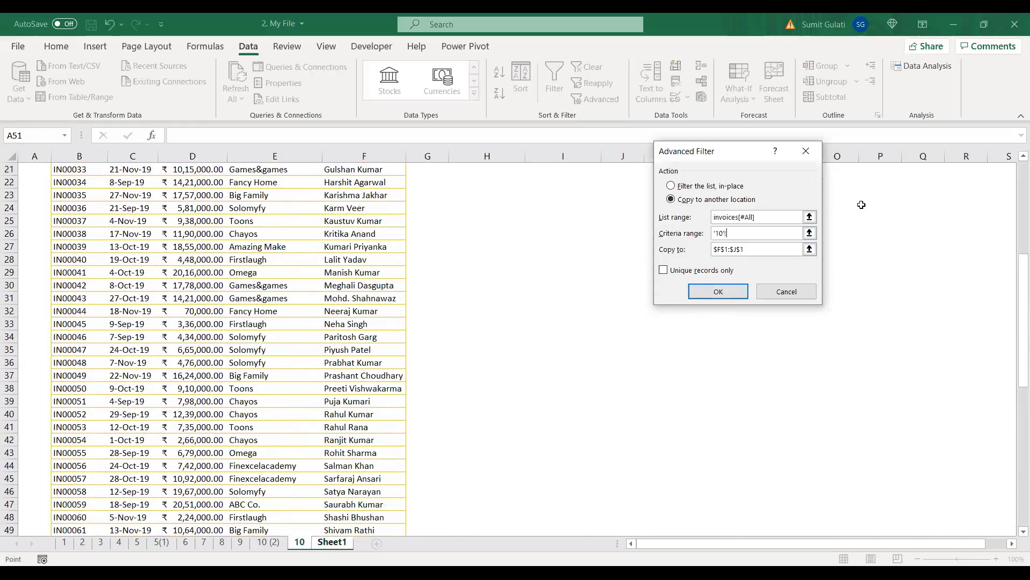
{"action": "scroll", "coordinate": [420, 433], "scroll_direction": "up", "scroll_amount": 7}
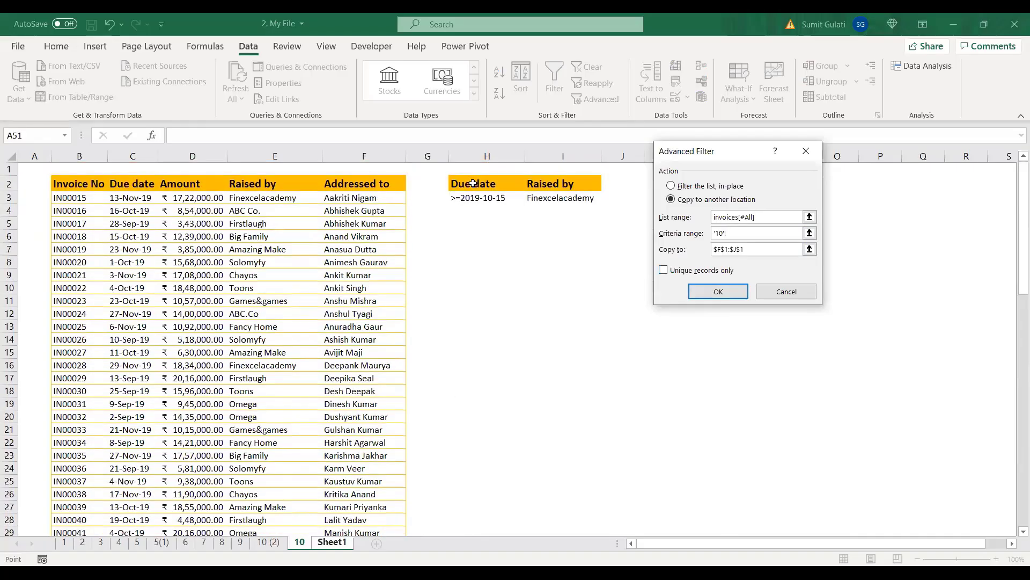
{"action": "left_click_drag", "start_coordinate": [473, 184], "coordinate": [533, 197]}
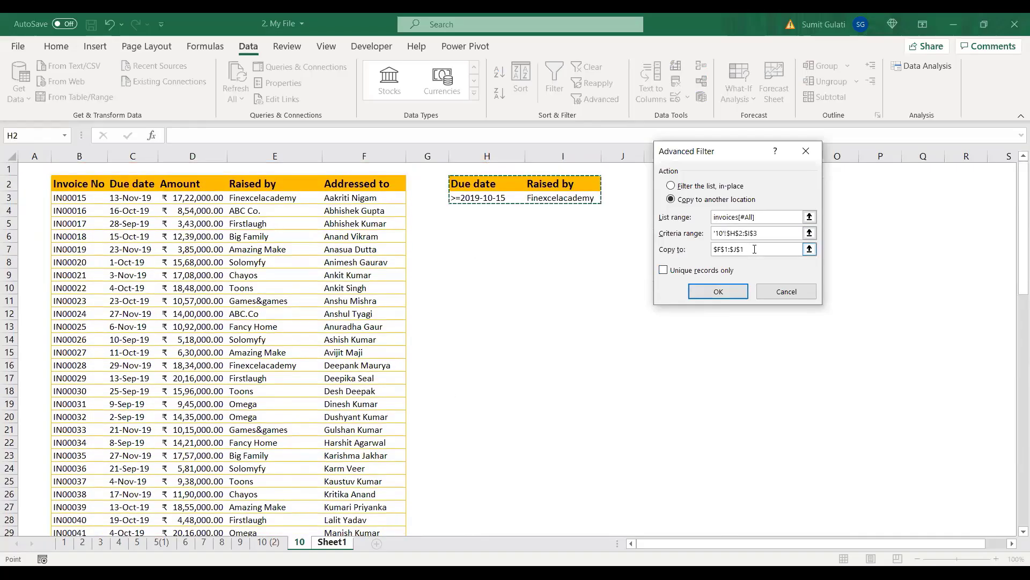
Step: Set Copy to Sheet1!A1:B1 and run the extract
{"action": "left_click_drag", "start_coordinate": [755, 249], "coordinate": [708, 251]}
{"action": "key", "text": "BackSpace"}
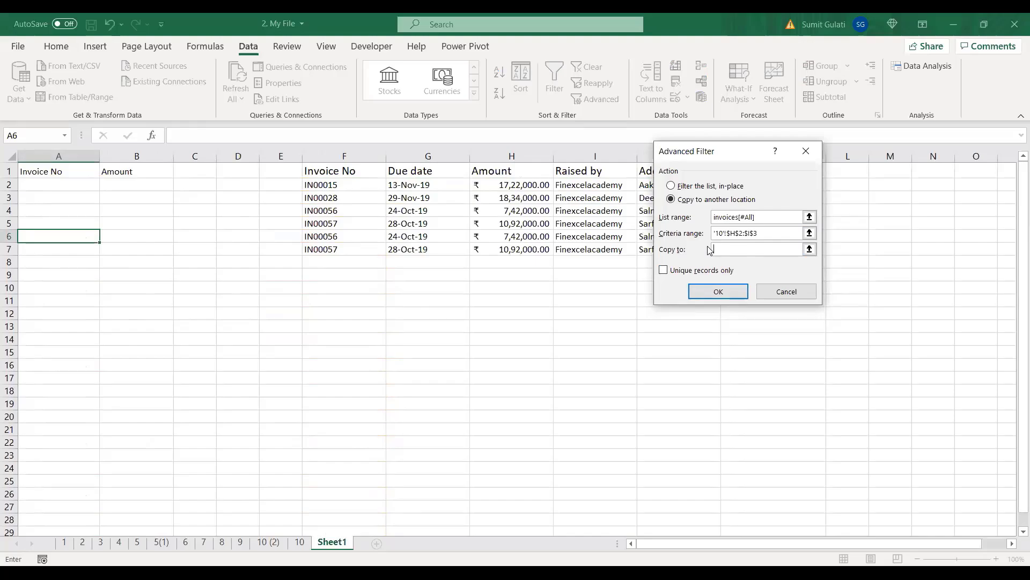
{"action": "left_click", "coordinate": [40, 169]}
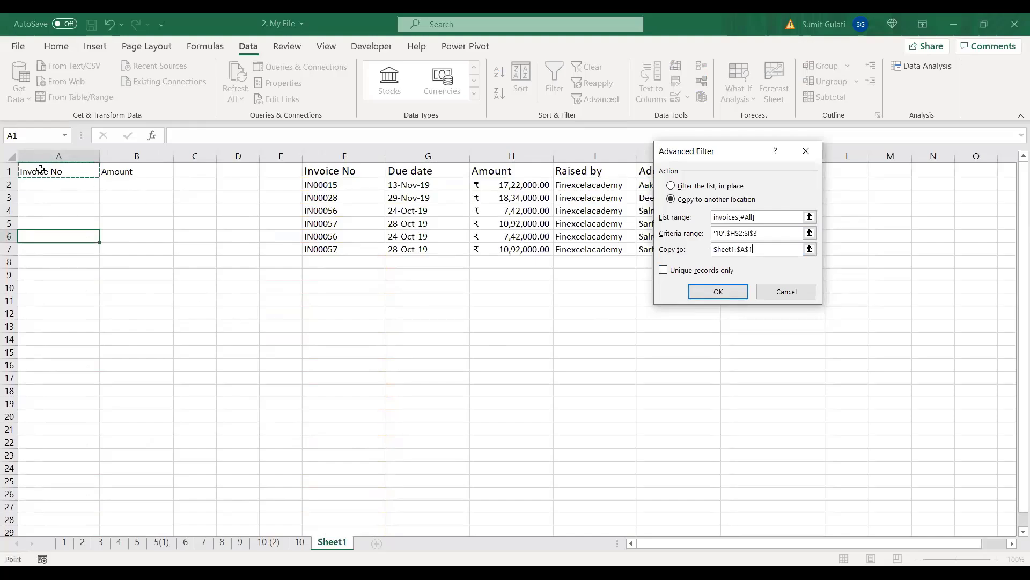
{"action": "left_click_drag", "start_coordinate": [40, 169], "coordinate": [113, 174]}
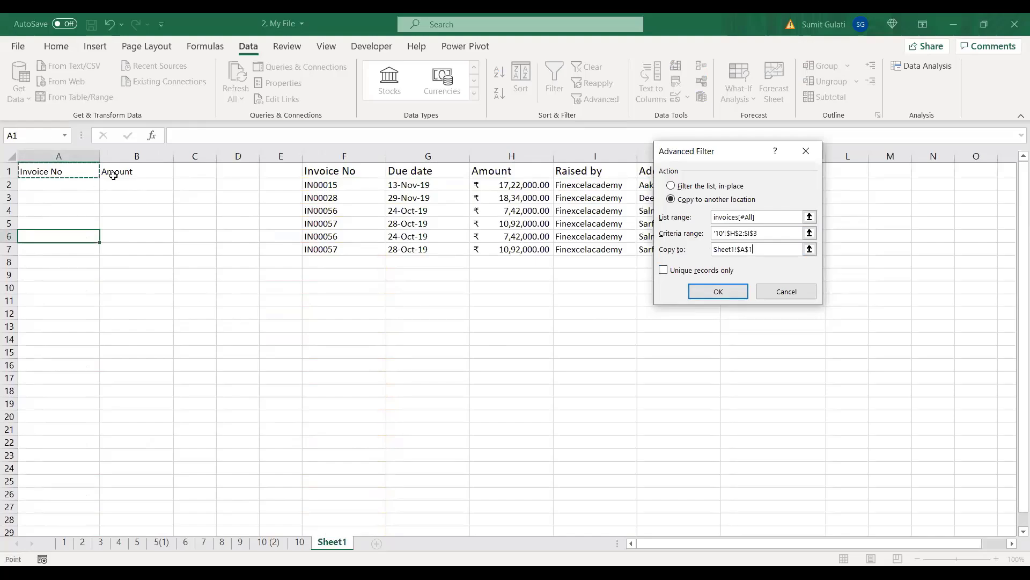
{"action": "left_click", "coordinate": [708, 291]}
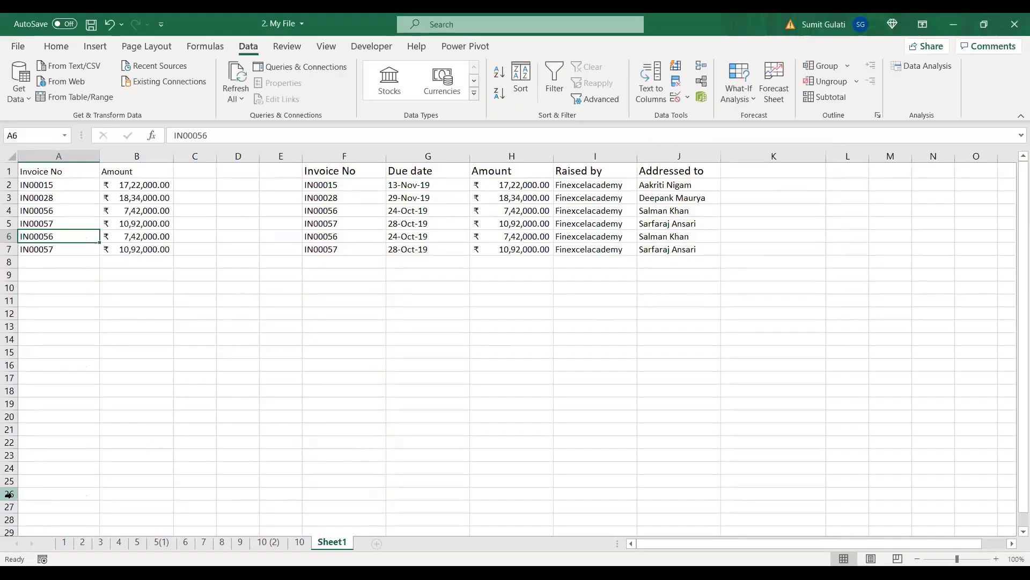
{"action": "left_click_drag", "start_coordinate": [57, 189], "coordinate": [64, 247]}
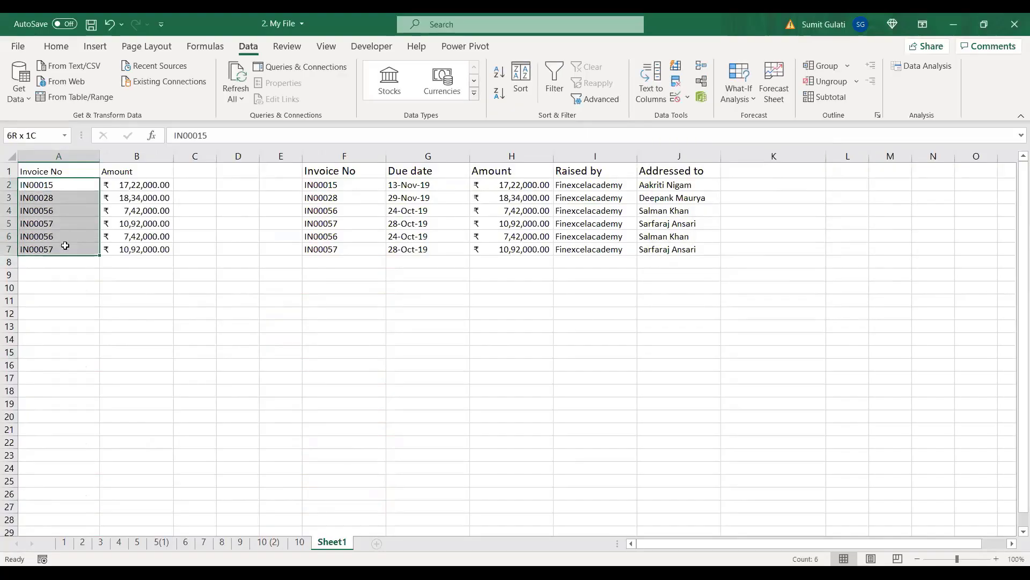
{"action": "left_click_drag", "start_coordinate": [166, 186], "coordinate": [164, 250]}
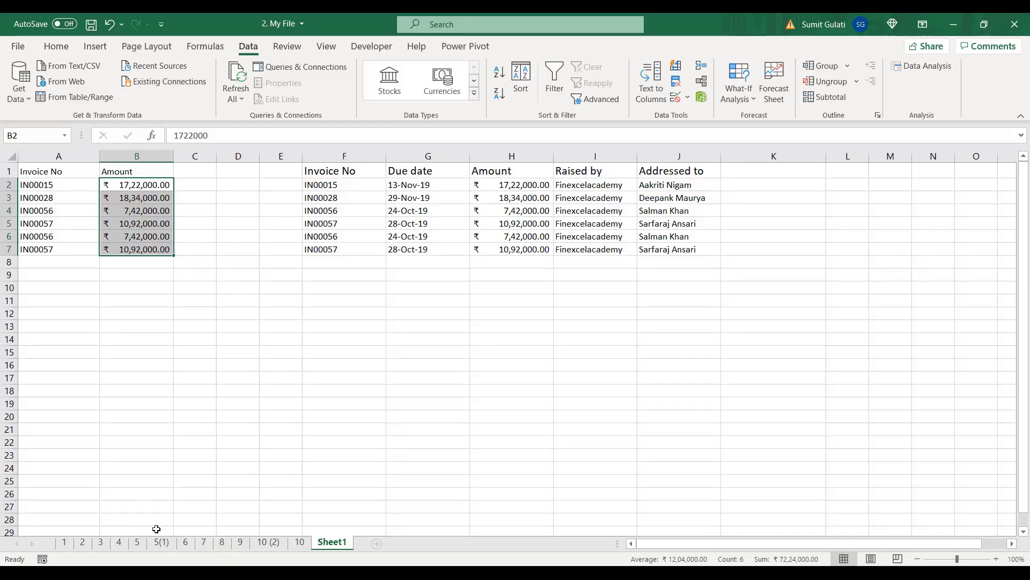
{"action": "left_click", "coordinate": [298, 542]}
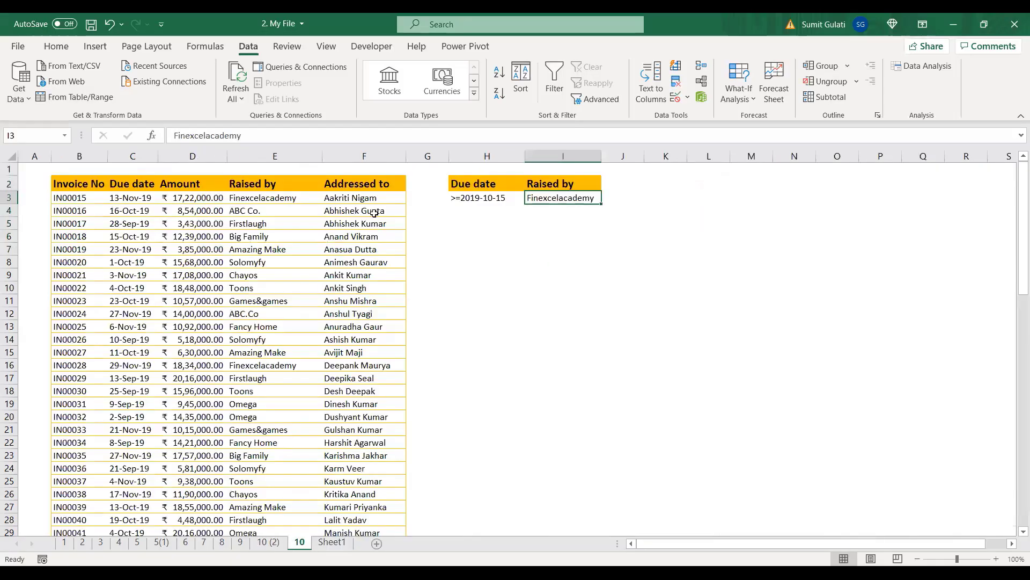
{"action": "left_click", "coordinate": [486, 198]}
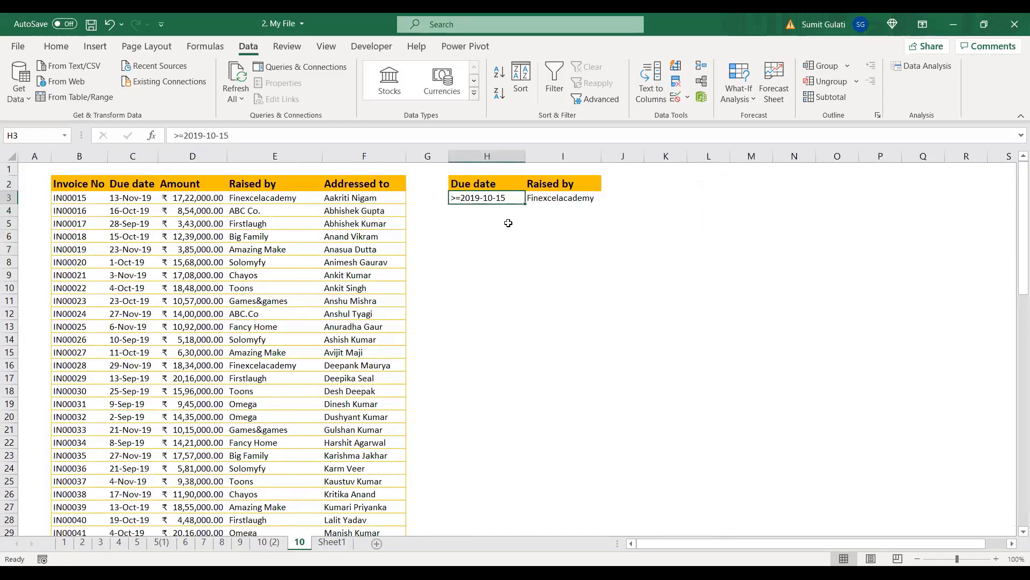
{"action": "left_click", "coordinate": [572, 198]}
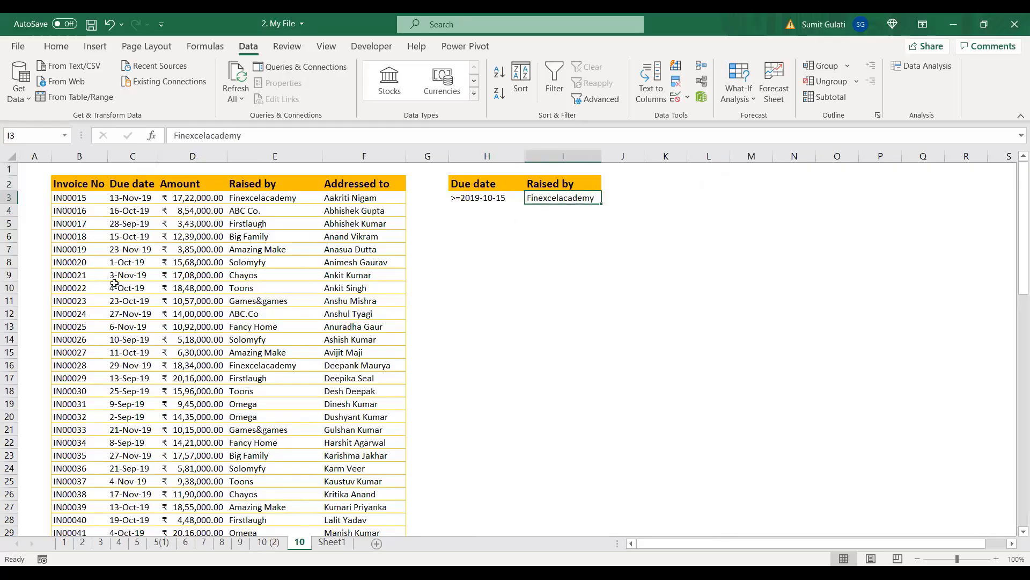
{"action": "left_click", "coordinate": [332, 542]}
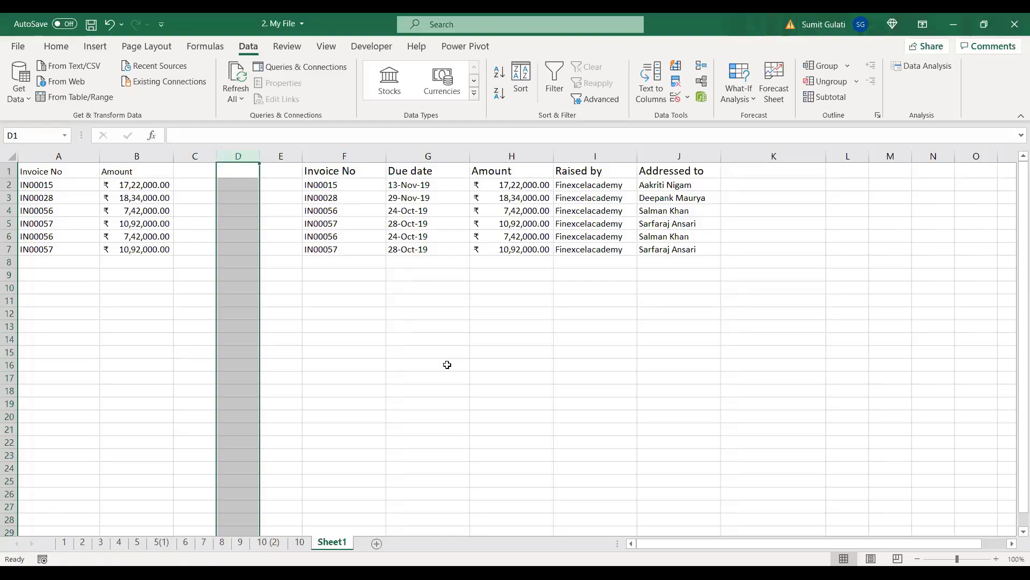
{"action": "left_click_drag", "start_coordinate": [43, 186], "coordinate": [144, 249]}
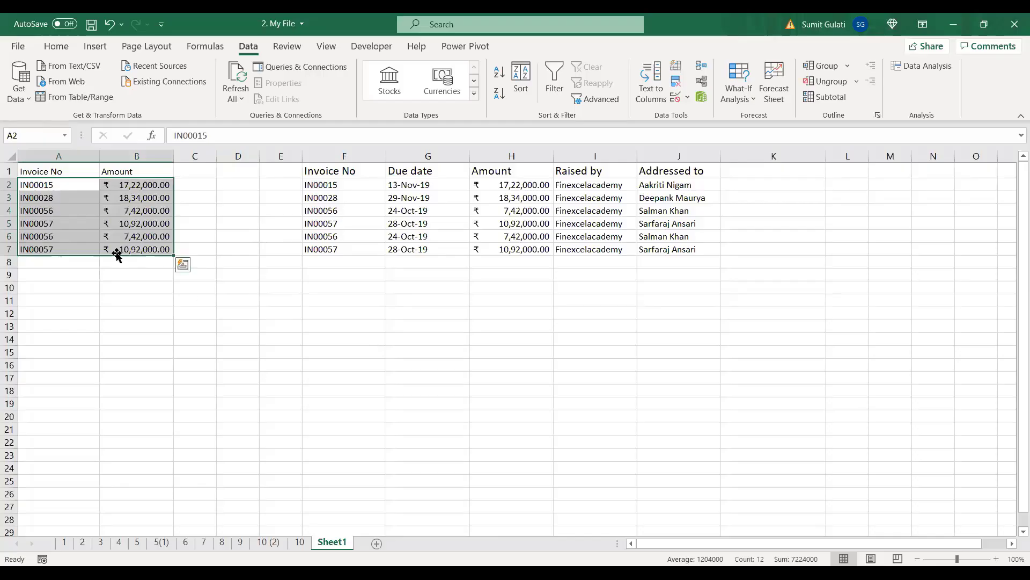
{"action": "left_click", "coordinate": [45, 187]}
{"action": "left_click", "coordinate": [171, 222]}
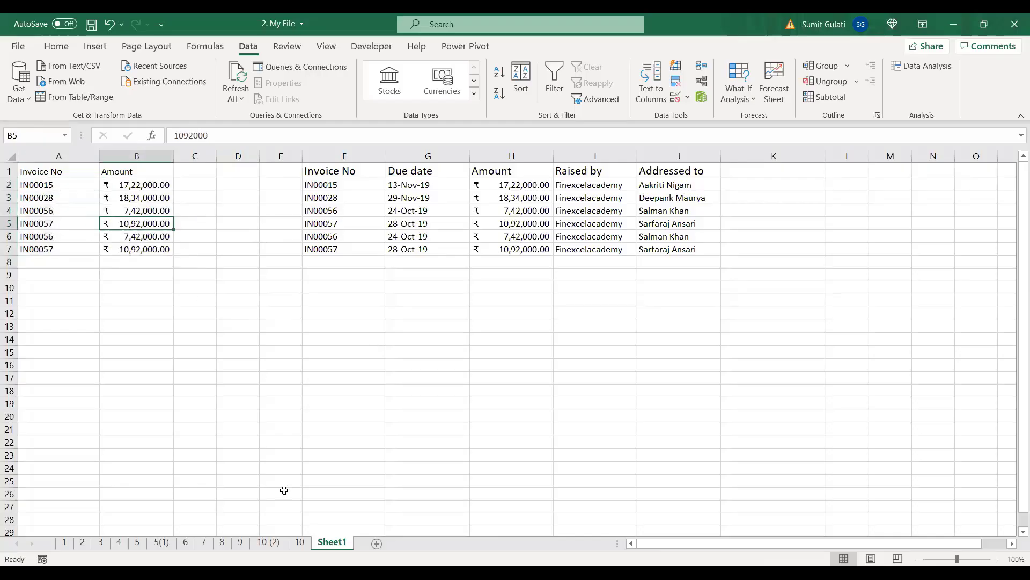
{"action": "left_click", "coordinate": [161, 542]}
Step: Select and deselect the H.No, Address and State table, then switch to the PowerPoint slideshow
{"action": "left_click_drag", "start_coordinate": [232, 217], "coordinate": [537, 295]}
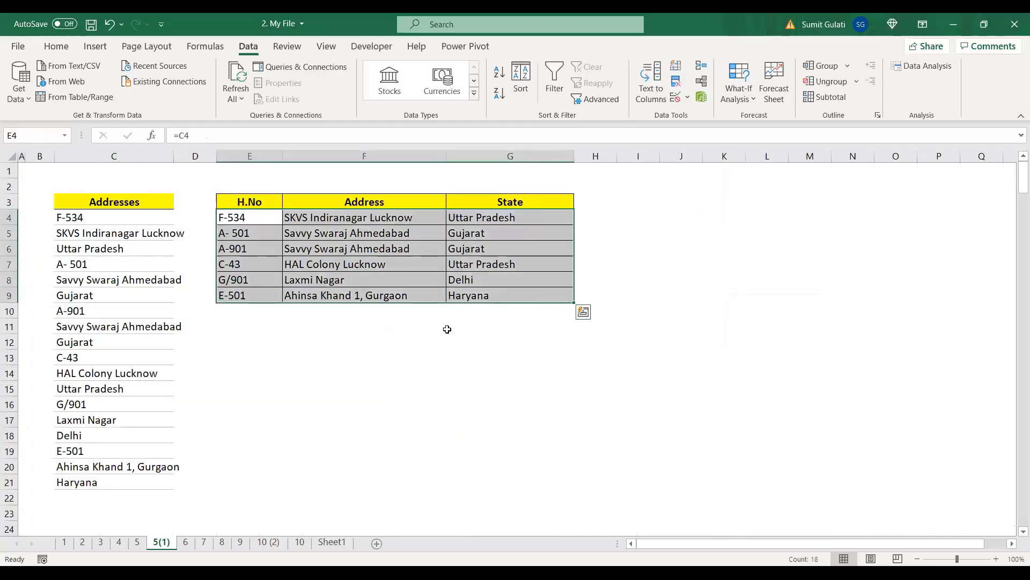
{"action": "left_click", "coordinate": [421, 400]}
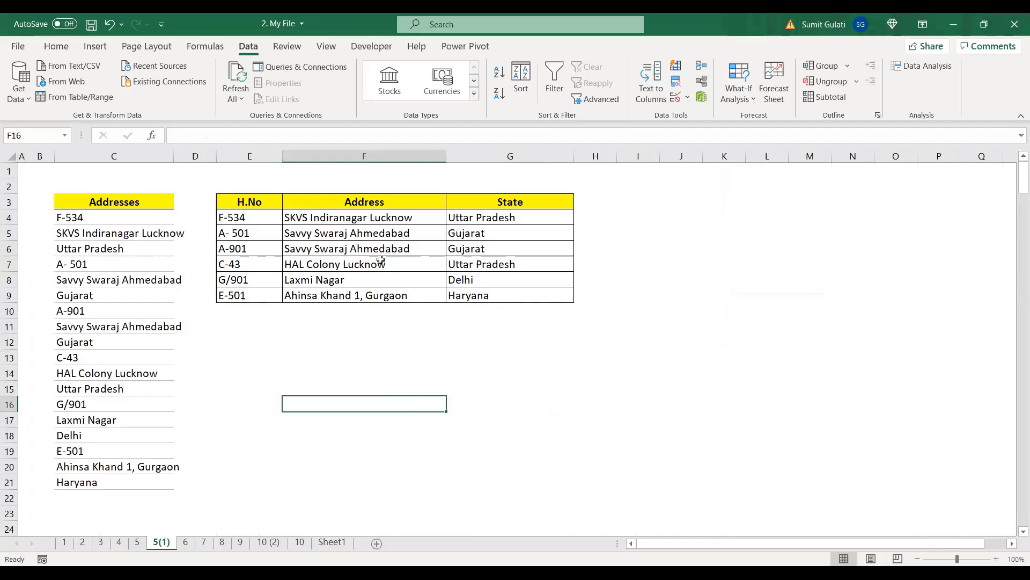
{"action": "key", "text": "alt+Tab"}
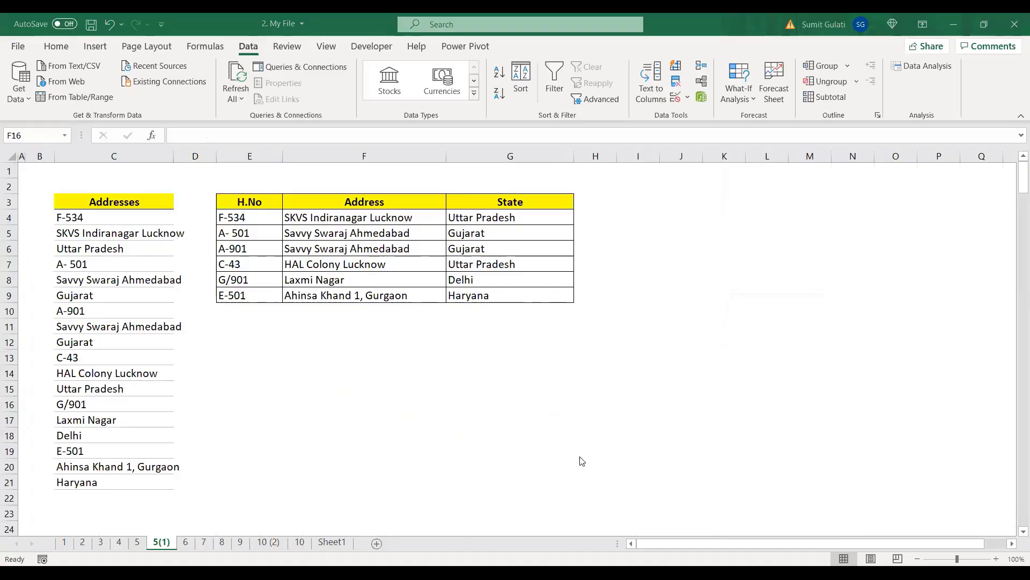
{"action": "key", "text": "alt+Tab"}
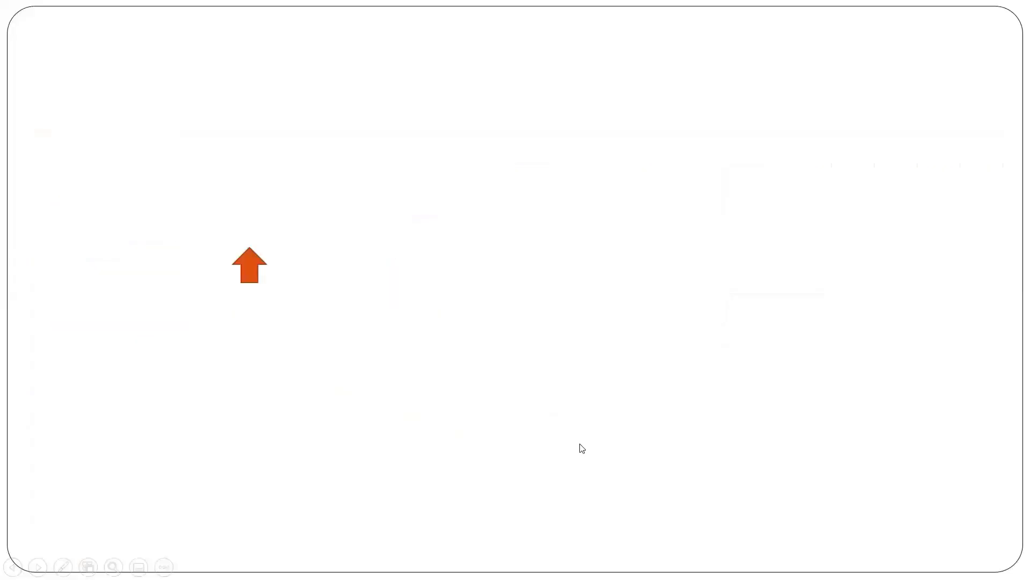